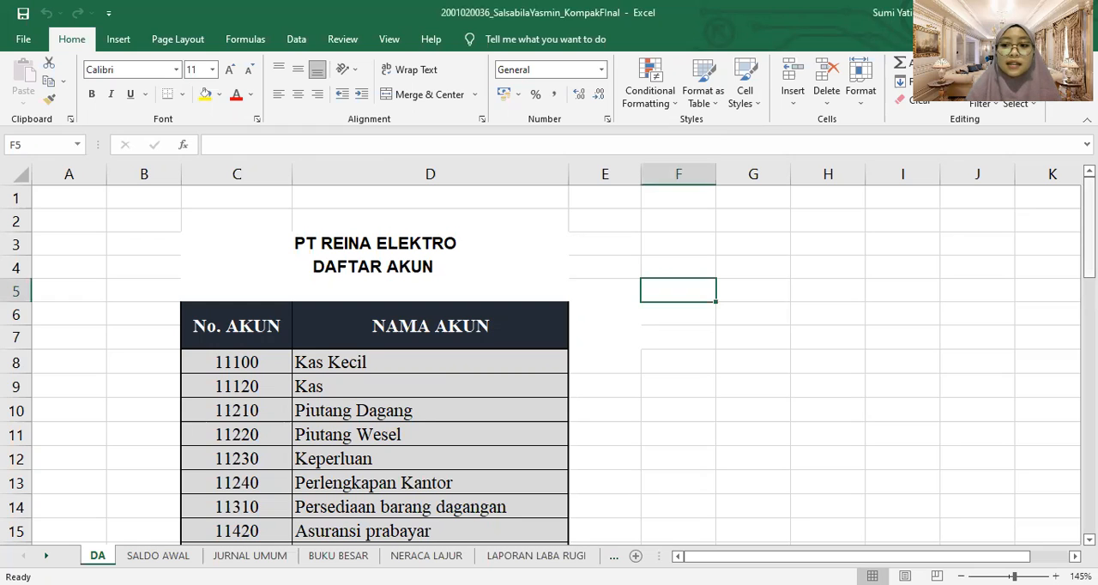
Review the account list on the DA sheet and the account numbers, names, debits and credits on the SALDO AWAL sheet
{"action": "left_click_drag", "start_coordinate": [1088, 215], "coordinate": [1071, 557]}
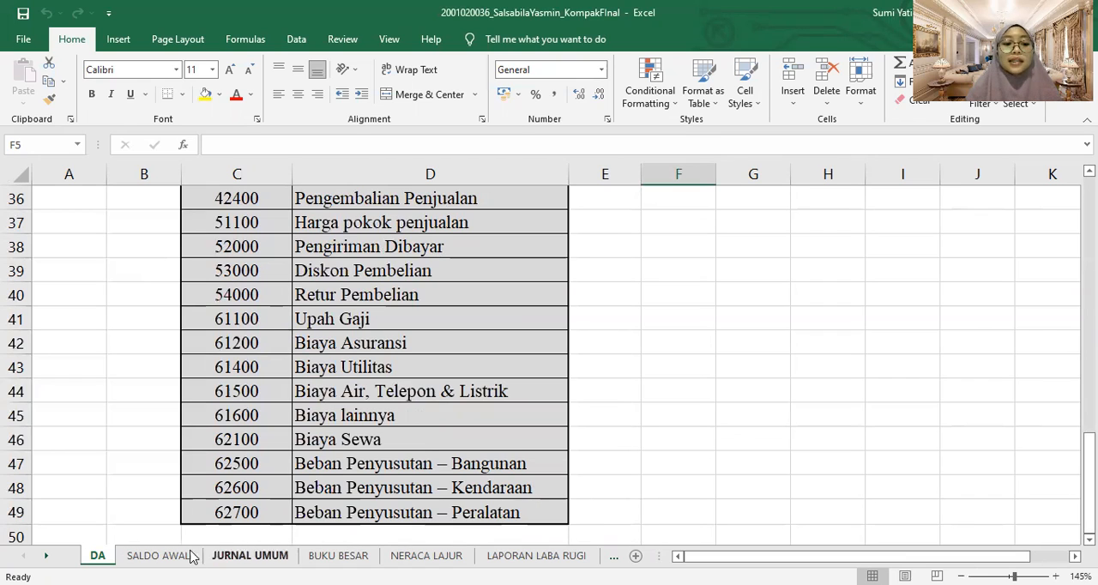
{"action": "left_click", "coordinate": [159, 556]}
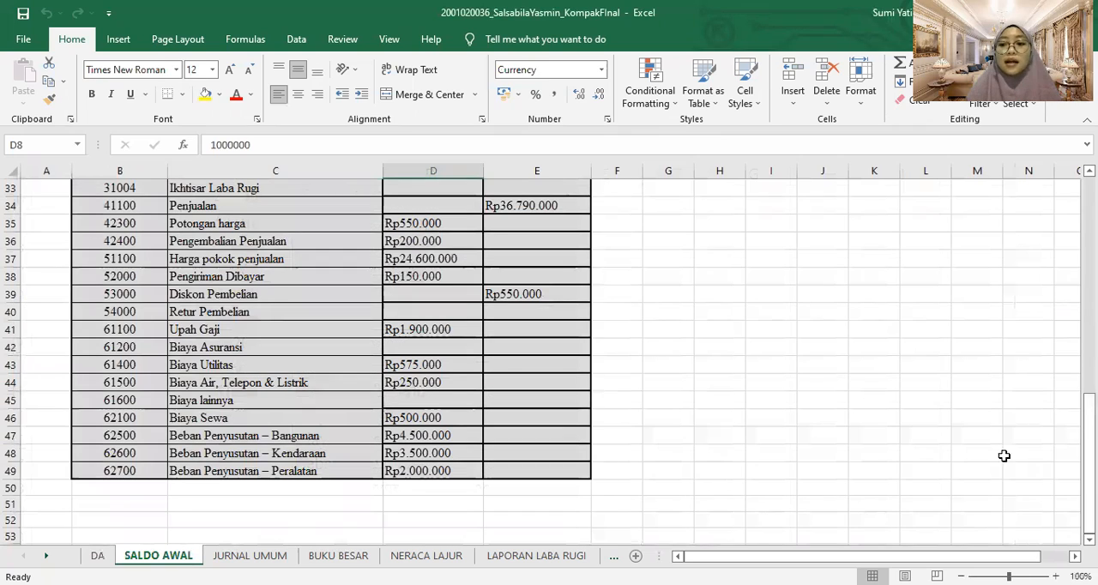
{"action": "left_click_drag", "start_coordinate": [1089, 477], "coordinate": [1090, 259]}
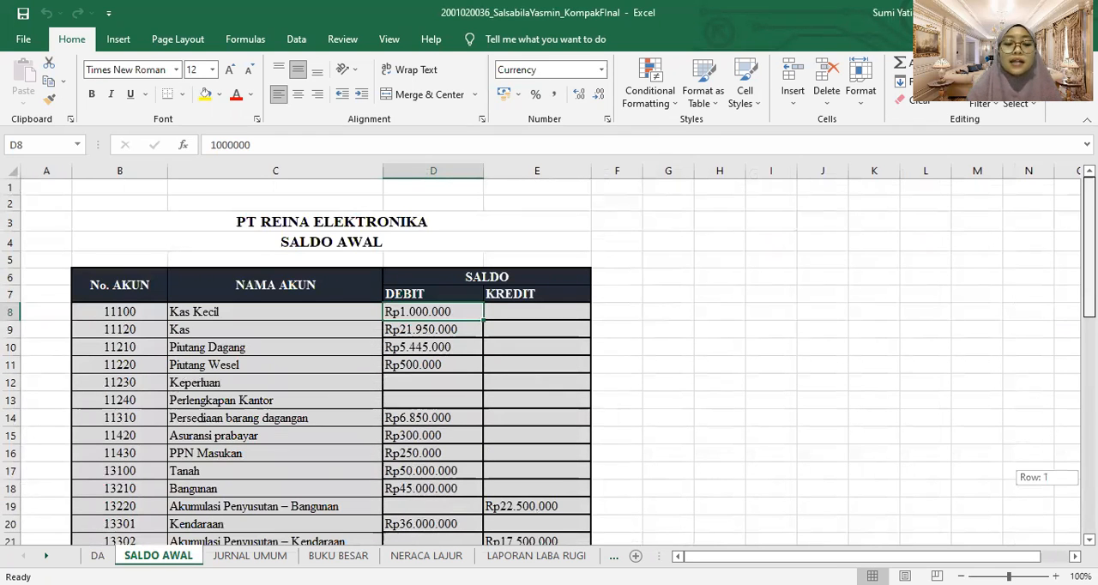
{"action": "left_click_drag", "start_coordinate": [1090, 259], "coordinate": [1089, 259]}
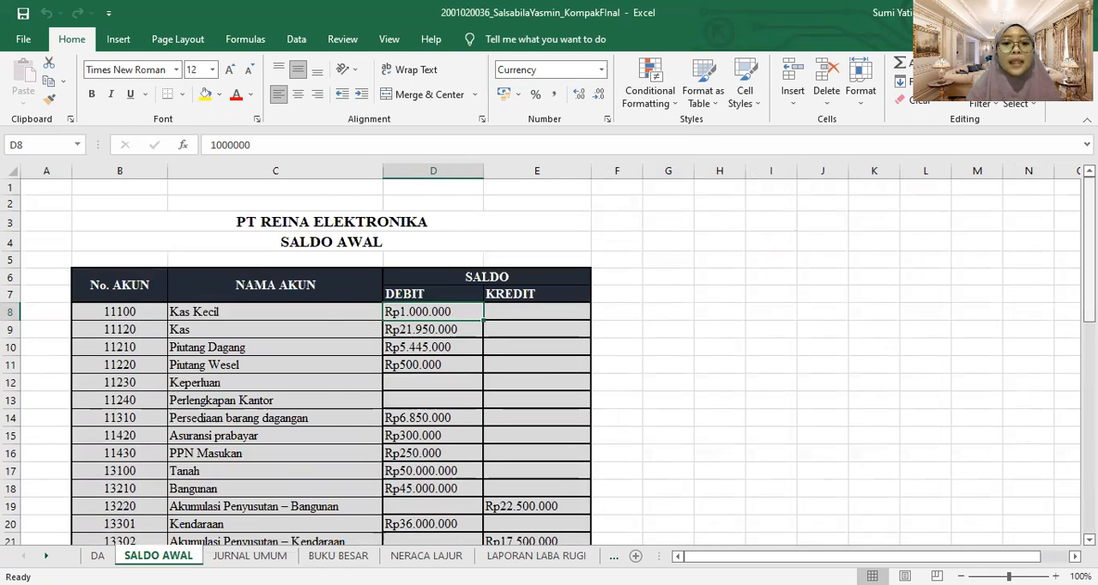
{"action": "left_click", "coordinate": [149, 312]}
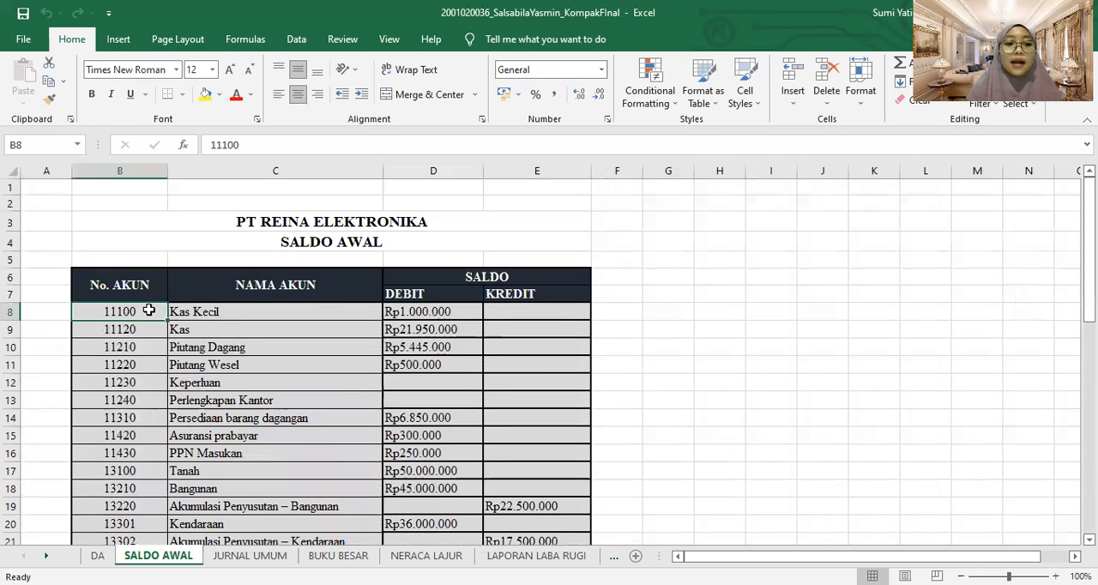
{"action": "left_click", "coordinate": [203, 312]}
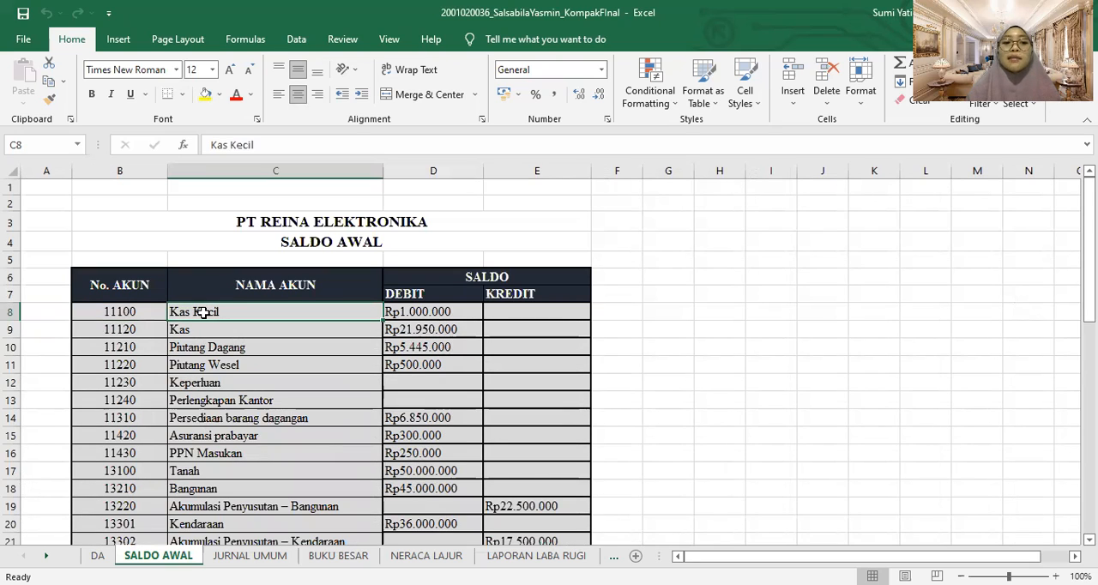
{"action": "left_click", "coordinate": [416, 311]}
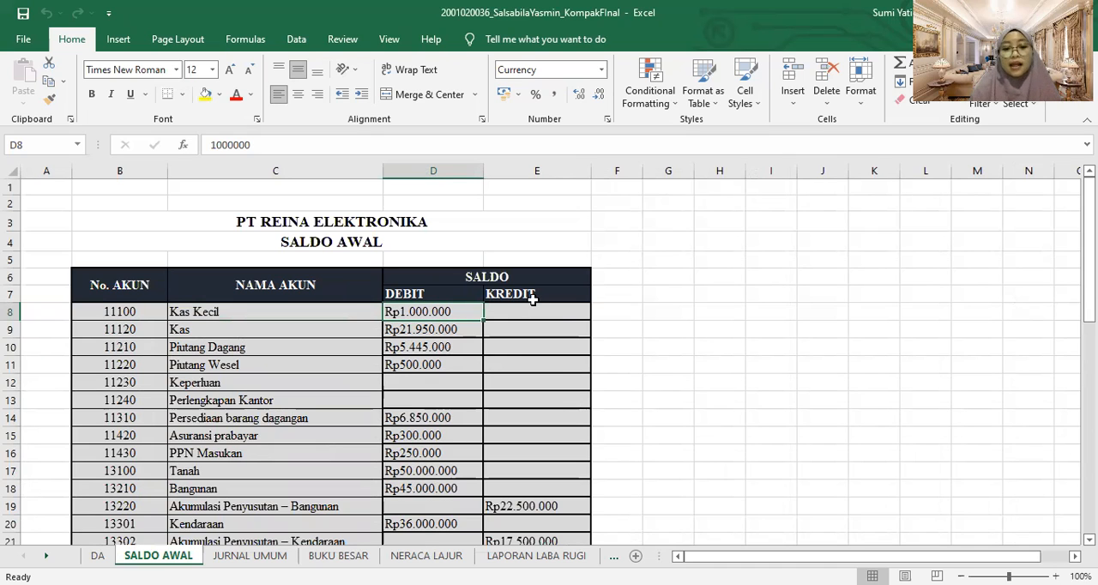
{"action": "key", "text": "Down"}
{"action": "key", "text": "Down"}
{"action": "key", "text": "Down"}
{"action": "key", "text": "Down"}
{"action": "key", "text": "Down"}
{"action": "key", "text": "Down"}
{"action": "key", "text": "Down"}
{"action": "key", "text": "Down"}
{"action": "key", "text": "Down"}
{"action": "key", "text": "Down"}
{"action": "key", "text": "Down"}
{"action": "key", "text": "Down"}
{"action": "key", "text": "Down"}
{"action": "key", "text": "Down"}
{"action": "key", "text": "Down"}
{"action": "key", "text": "Down"}
{"action": "key", "text": "Down"}
{"action": "key", "text": "Down"}
{"action": "key", "text": "Down"}
{"action": "key", "text": "Down"}
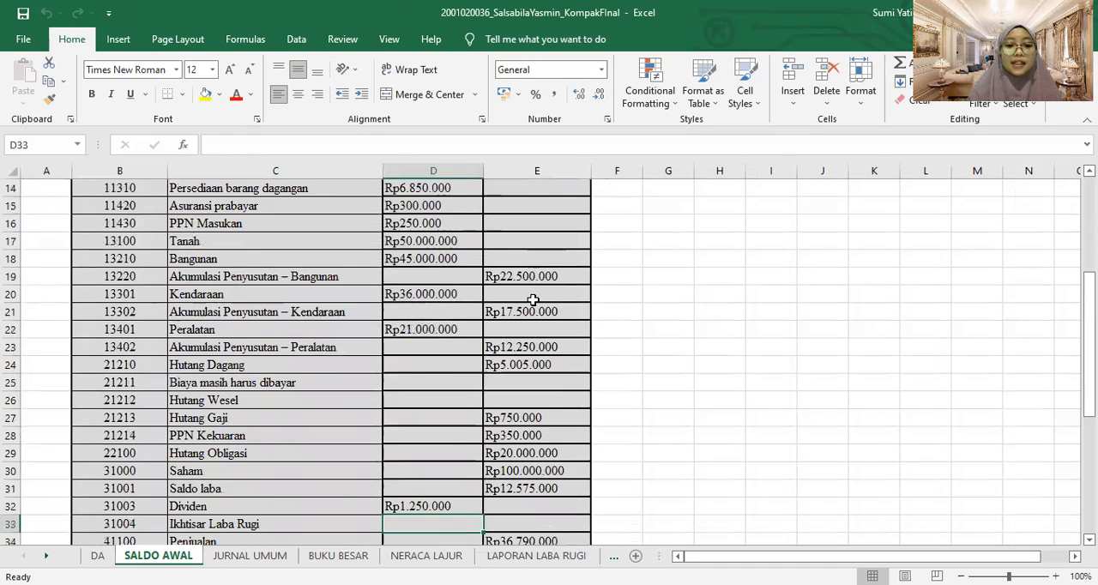
{"action": "key", "text": "Down"}
{"action": "key", "text": "Down"}
{"action": "key", "text": "Down"}
{"action": "key", "text": "Down"}
{"action": "key", "text": "Down"}
{"action": "key", "text": "Down"}
{"action": "key", "text": "Down"}
{"action": "key", "text": "Down"}
{"action": "key", "text": "Down"}
{"action": "key", "text": "Down"}
{"action": "key", "text": "Down"}
{"action": "key", "text": "Down"}
{"action": "key", "text": "Down"}
{"action": "key", "text": "Down"}
{"action": "key", "text": "Down"}
{"action": "key", "text": "Down"}
{"action": "key", "text": "Down"}
{"action": "key", "text": "Down"}
{"action": "key", "text": "Down"}
{"action": "key", "text": "Down"}
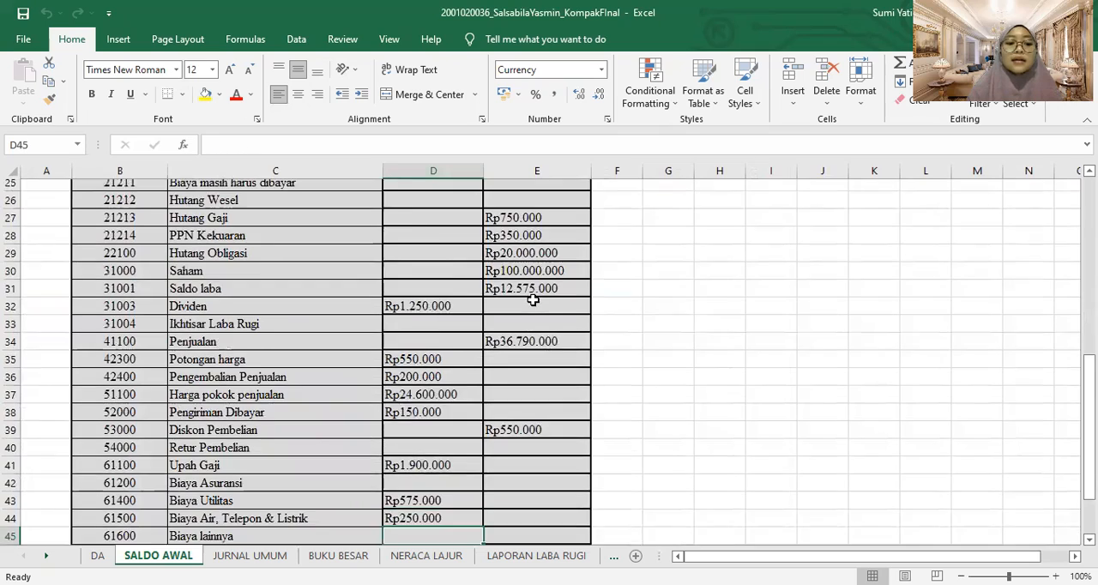
{"action": "key", "text": "Up"}
{"action": "key", "text": "Up"}
{"action": "key", "text": "Up"}
{"action": "key", "text": "Up"}
{"action": "key", "text": "Up"}
{"action": "key", "text": "Up"}
{"action": "key", "text": "Up"}
{"action": "key", "text": "Up"}
{"action": "key", "text": "Up"}
{"action": "key", "text": "Up"}
{"action": "key", "text": "Up"}
{"action": "key", "text": "Up"}
{"action": "key", "text": "Up"}
{"action": "key", "text": "Up"}
{"action": "key", "text": "Up"}
{"action": "key", "text": "Up"}
{"action": "key", "text": "Up"}
{"action": "key", "text": "Up"}
{"action": "key", "text": "Up"}
{"action": "key", "text": "Up"}
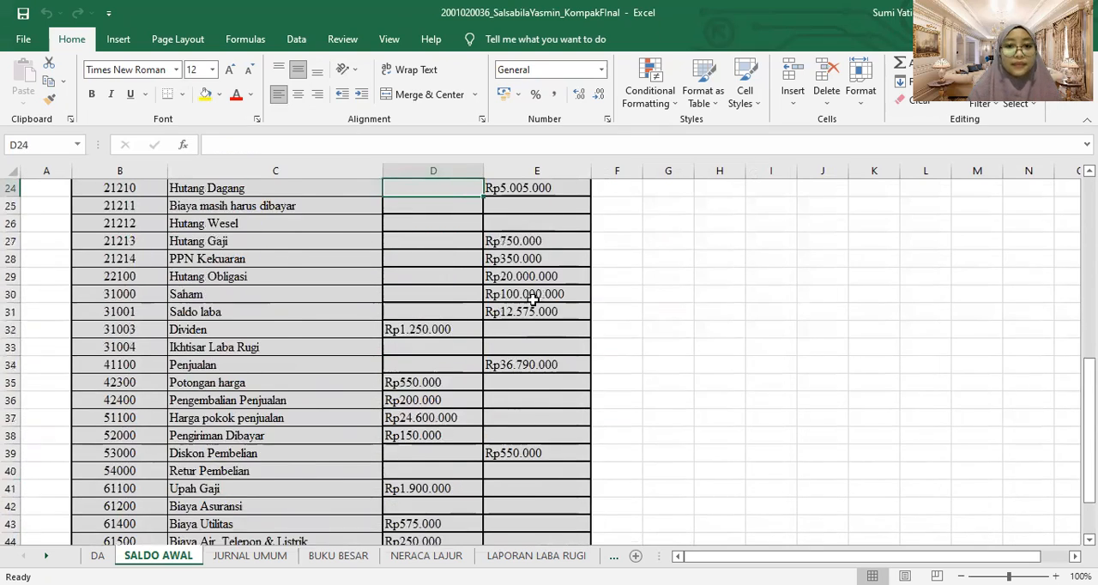
{"action": "key", "text": "Up"}
{"action": "key", "text": "Up"}
{"action": "key", "text": "Up"}
{"action": "key", "text": "Up"}
{"action": "key", "text": "Up"}
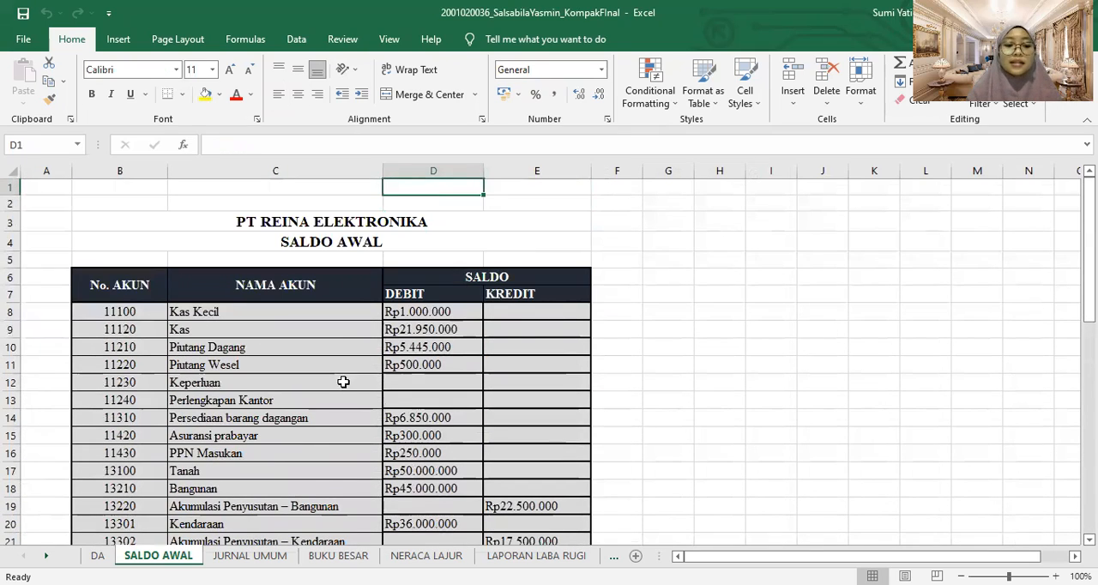
Examine the JURNAL UMUM sheet's opening balance rows, the first salary payment entry and the formulas in the account name column
{"action": "left_click", "coordinate": [254, 555]}
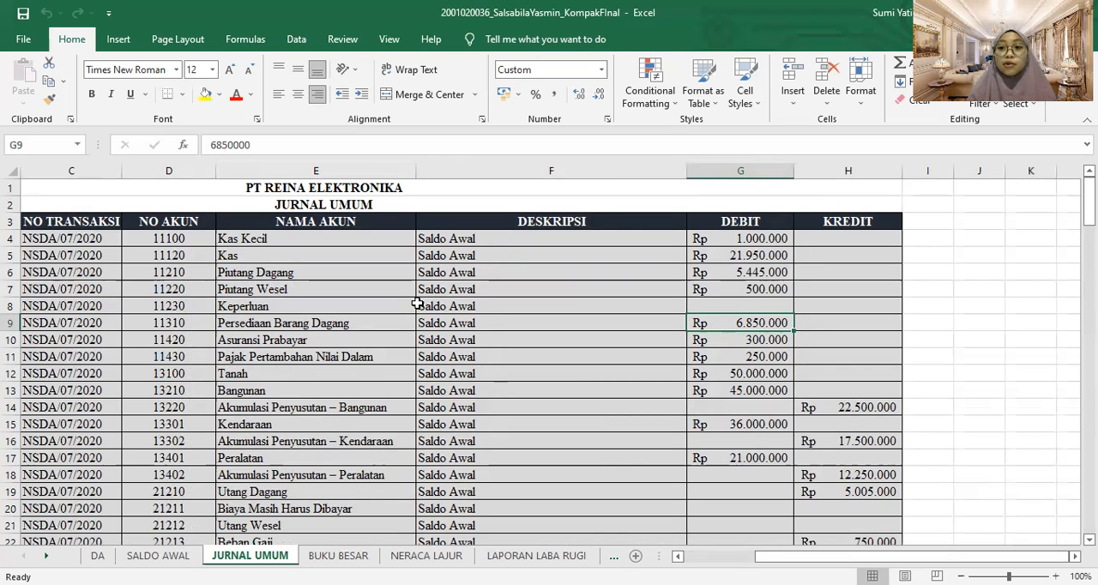
{"action": "left_click", "coordinate": [296, 274]}
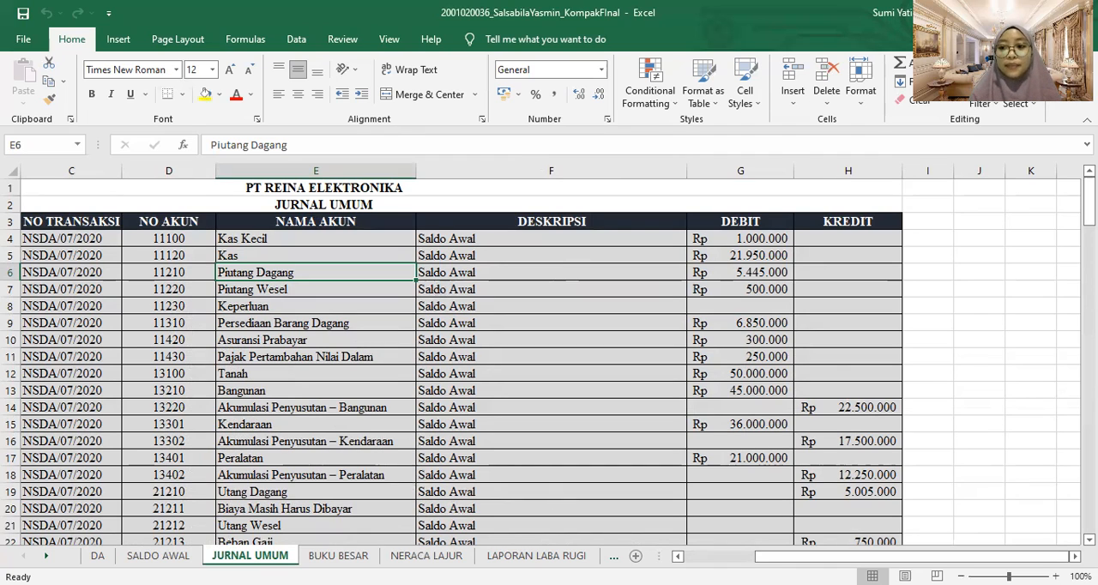
{"action": "left_click_drag", "start_coordinate": [1089, 199], "coordinate": [1088, 244]}
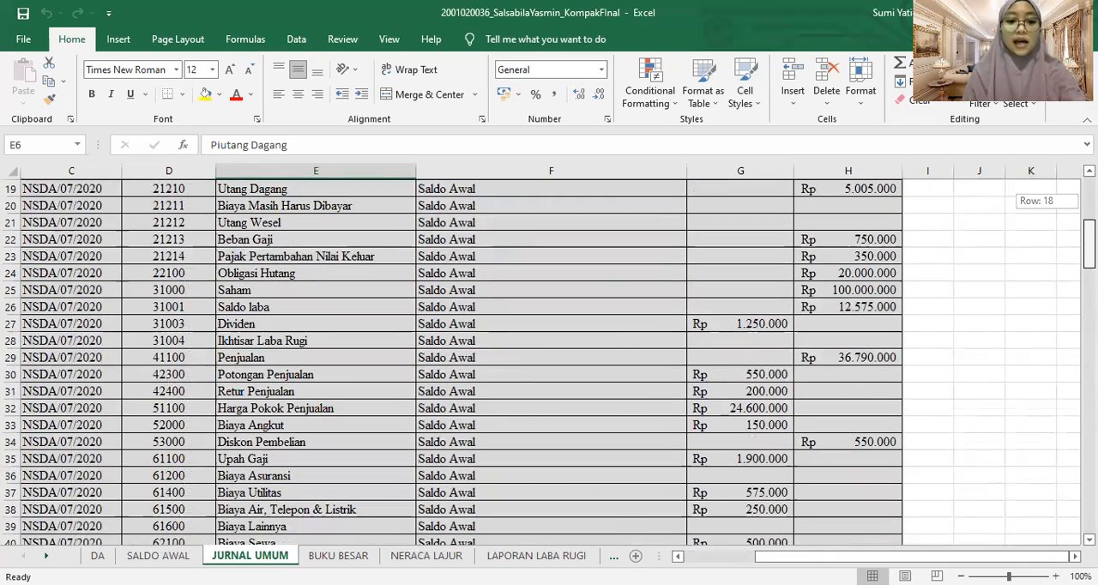
{"action": "left_click_drag", "start_coordinate": [1089, 245], "coordinate": [1089, 286]}
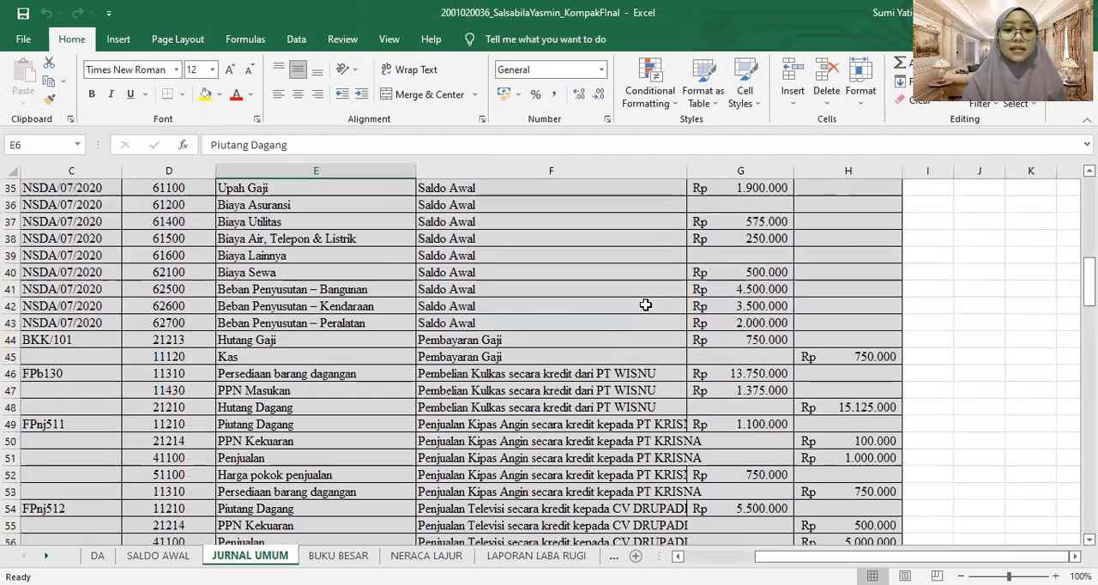
{"action": "left_click", "coordinate": [452, 339]}
{"action": "left_click", "coordinate": [443, 322]}
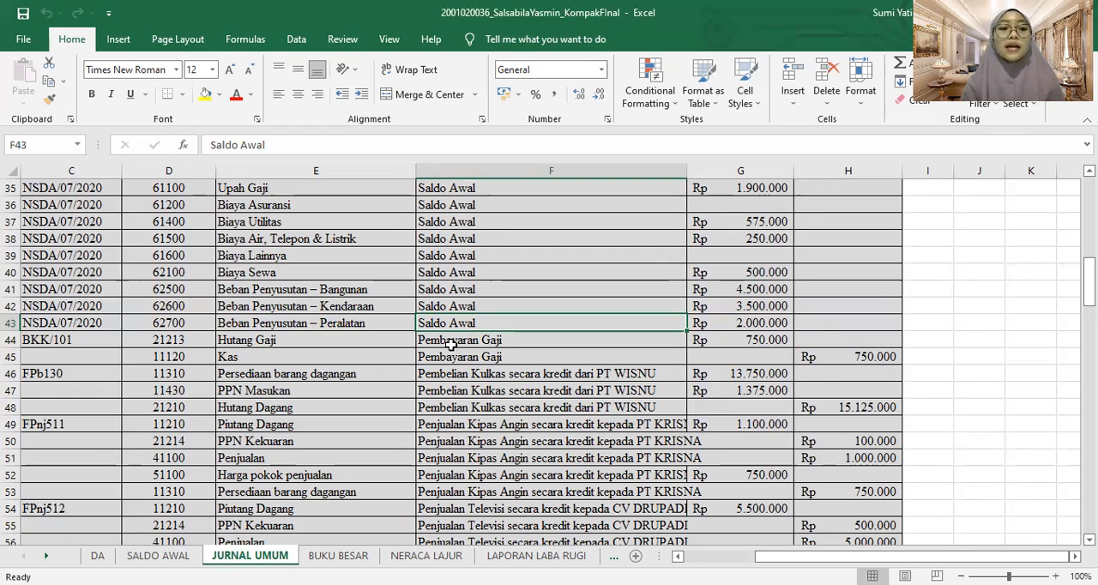
{"action": "left_click", "coordinate": [449, 344]}
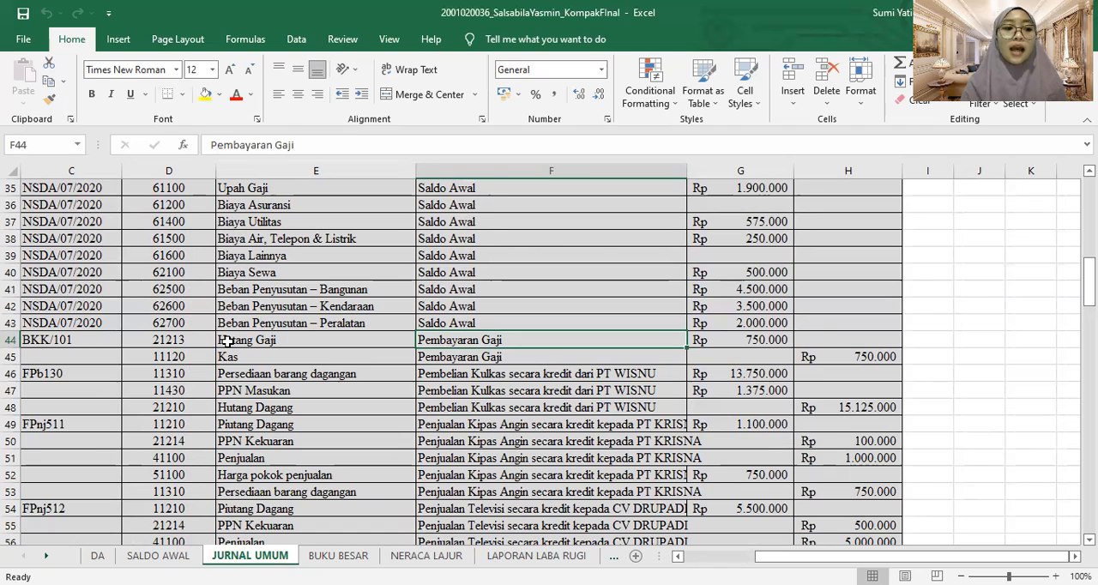
{"action": "left_click", "coordinate": [268, 342]}
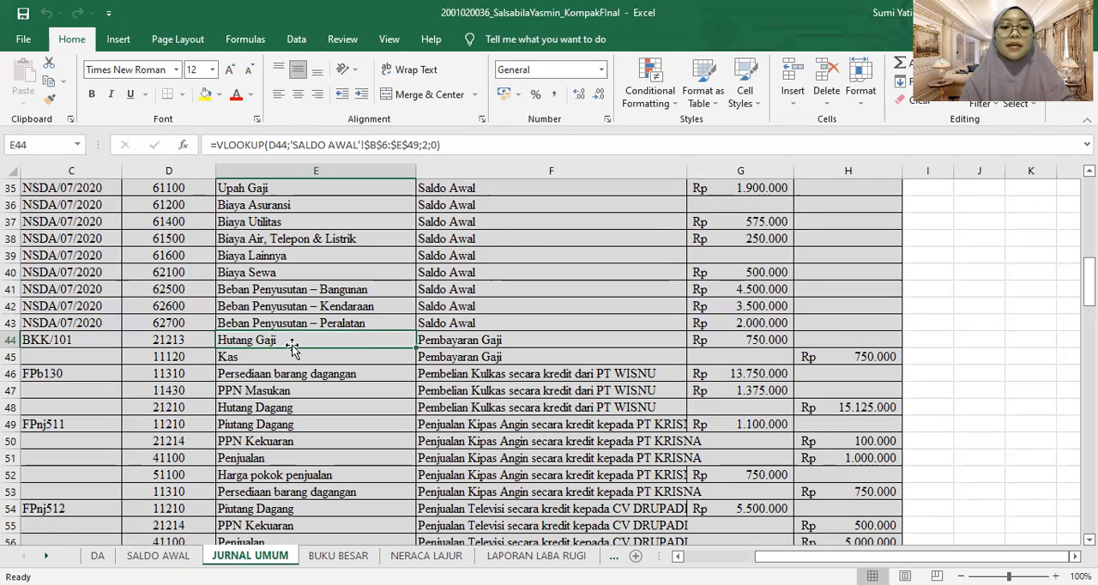
{"action": "left_click", "coordinate": [293, 493]}
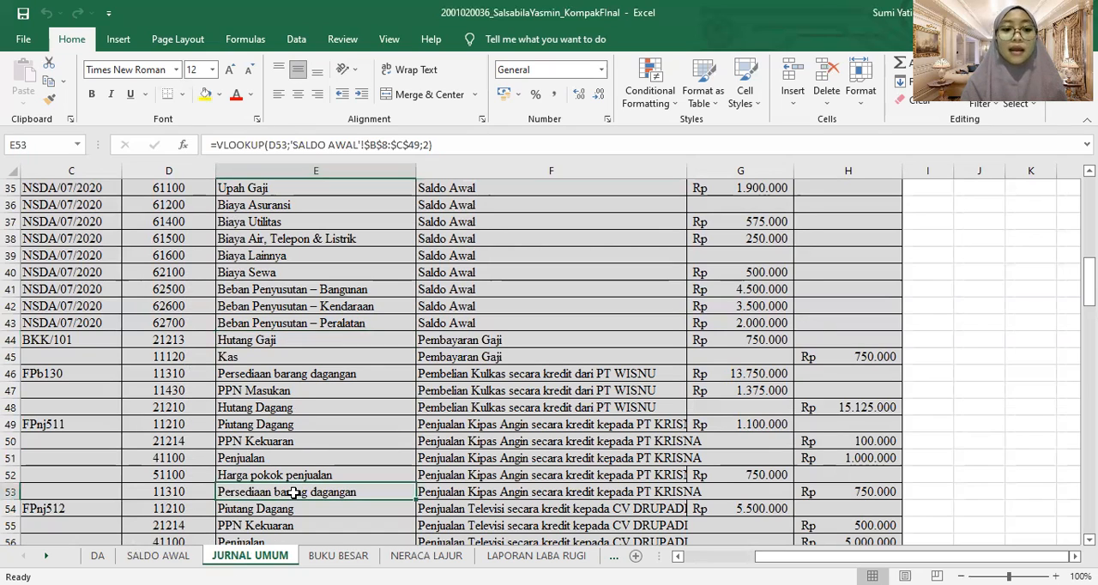
{"action": "left_click", "coordinate": [260, 355]}
Clear the existing account name formula from cell E44 of the JURNAL UMUM sheet
{"action": "left_click", "coordinate": [260, 341]}
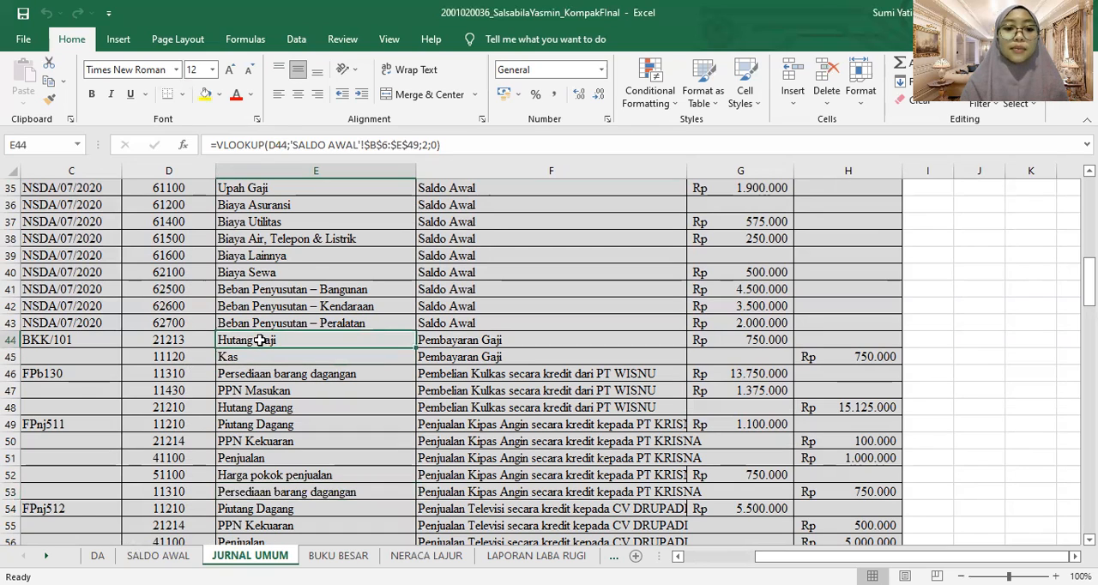
{"action": "left_click", "coordinate": [439, 145]}
{"action": "left_click_drag", "start_coordinate": [439, 145], "coordinate": [185, 148]}
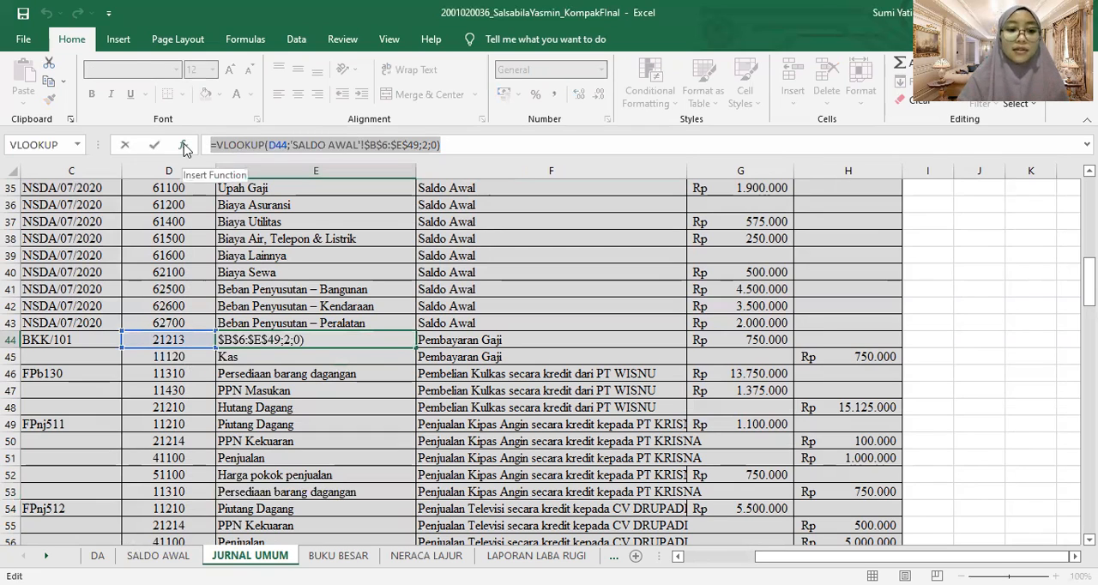
{"action": "key", "text": "BackSpace"}
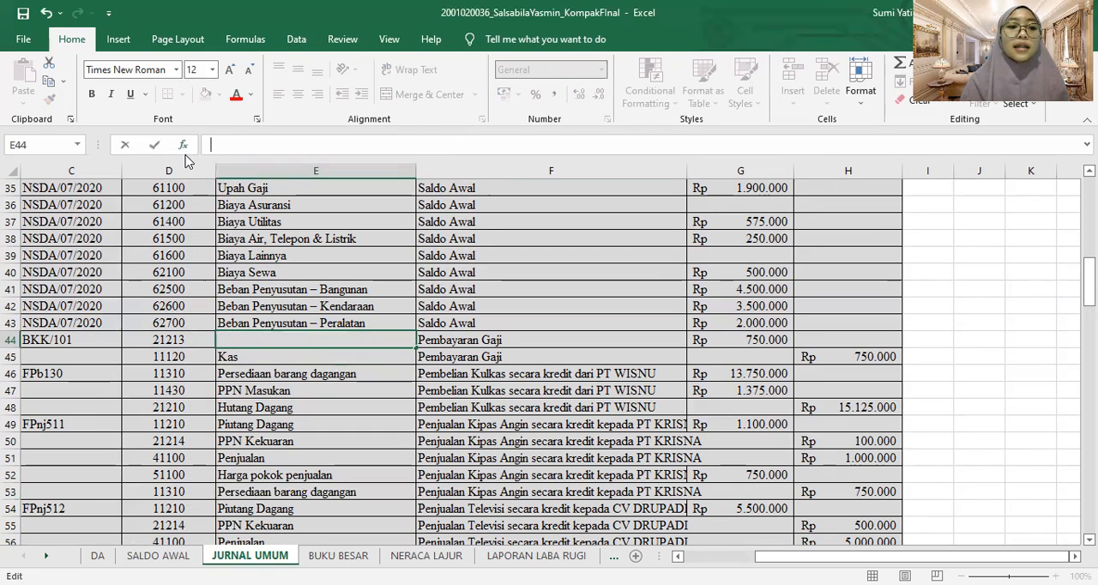
Insert a VLOOKUP function in cell E44 with the account number in D44 as its lookup value
{"action": "left_click", "coordinate": [183, 146]}
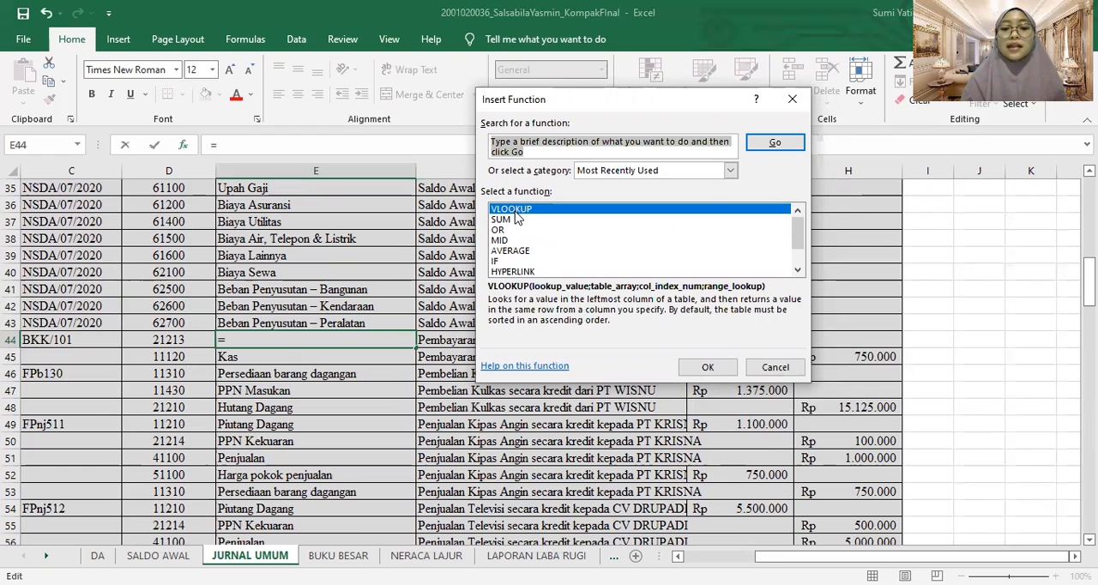
{"action": "left_click", "coordinate": [515, 213]}
{"action": "left_click", "coordinate": [708, 368]}
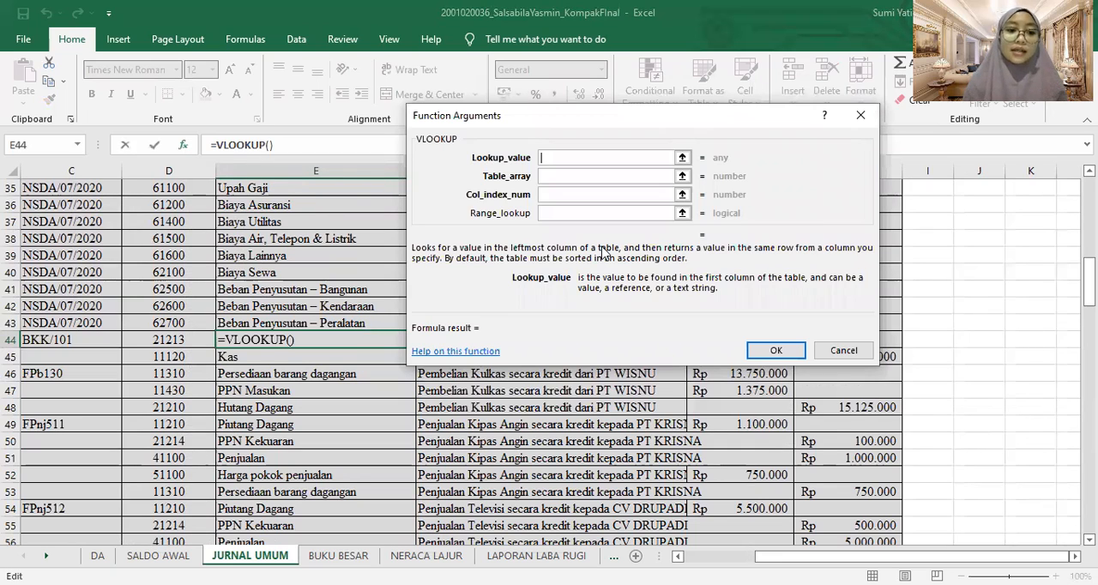
{"action": "left_click", "coordinate": [190, 340]}
Set the VLOOKUP table array to the range B6:E49 on the SALDO AWAL sheet
{"action": "left_click", "coordinate": [598, 174]}
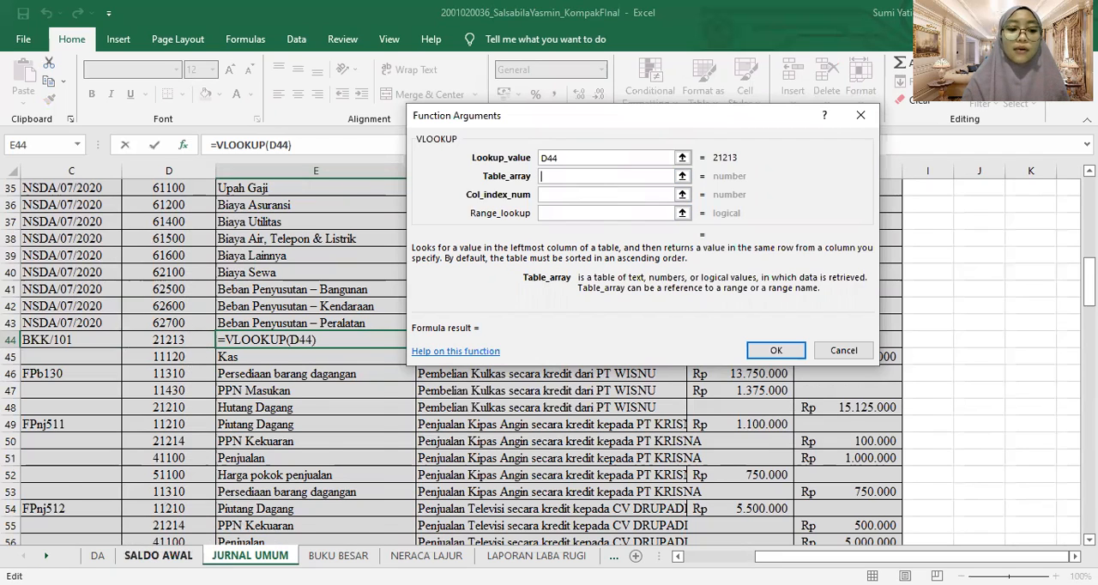
{"action": "left_click", "coordinate": [158, 555]}
{"action": "left_click", "coordinate": [118, 291]}
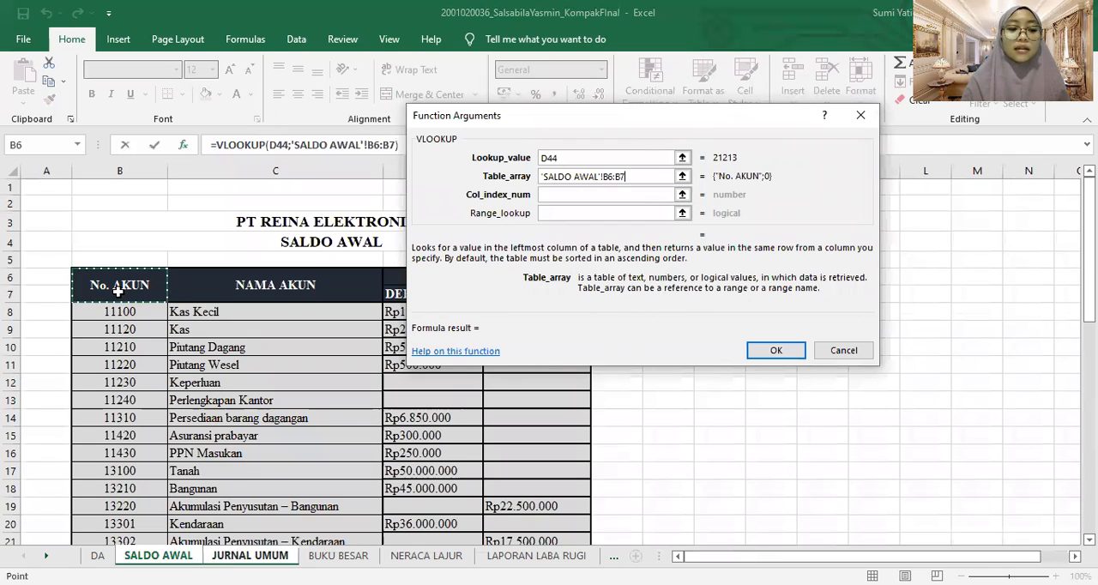
{"action": "key", "text": "shift+Right"}
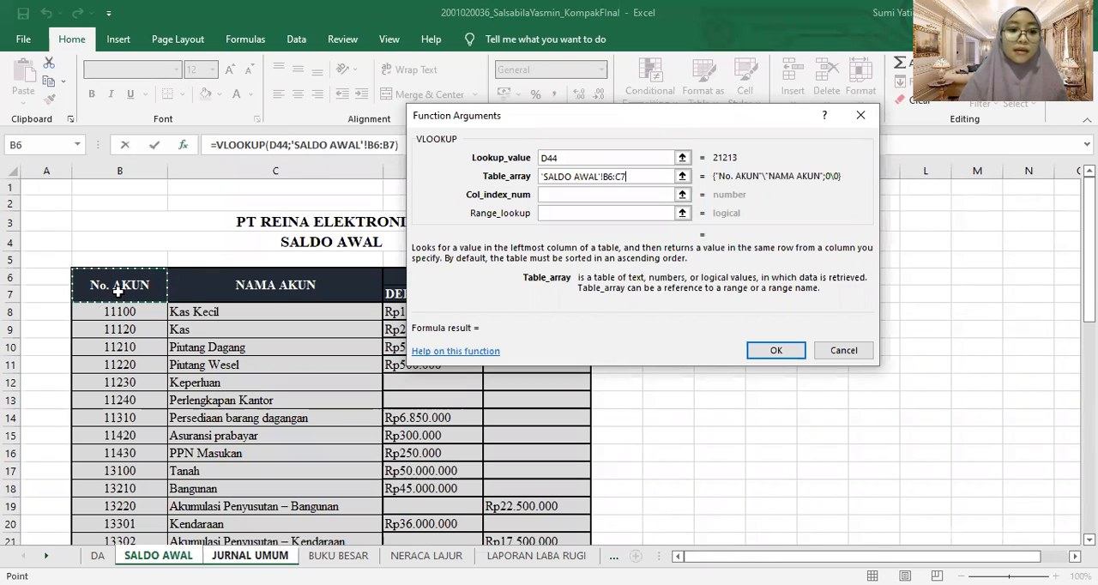
{"action": "key", "text": "shift+Right"}
{"action": "key", "text": "shift+Right"}
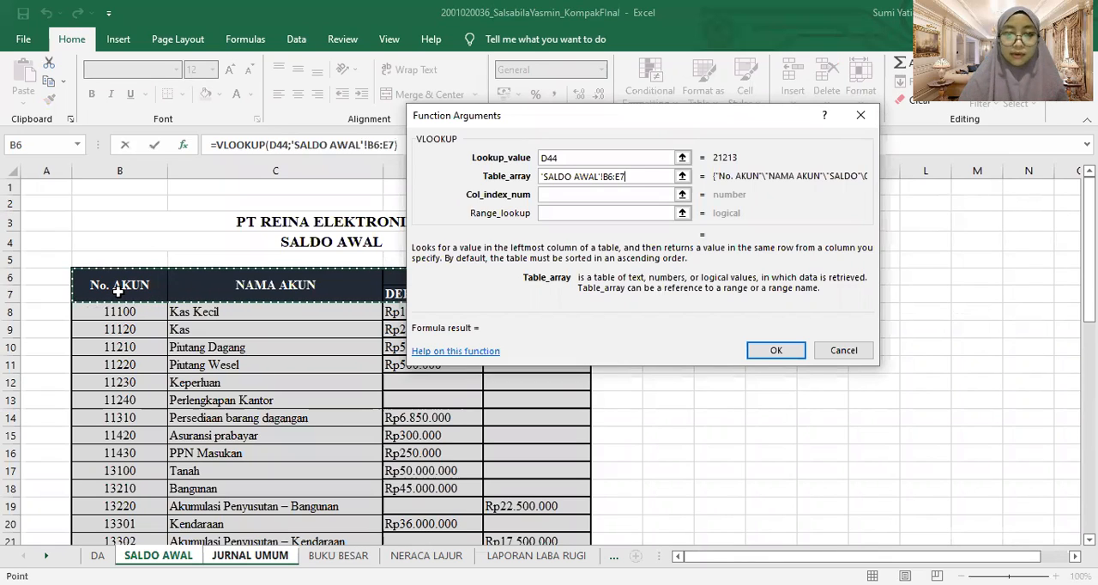
{"action": "key", "text": "shift+Right"}
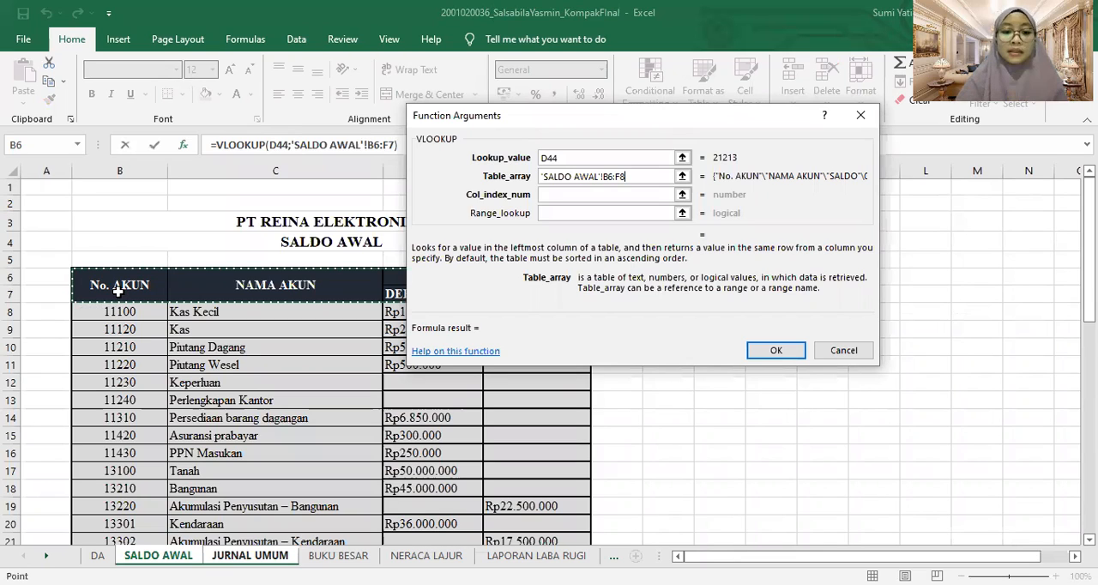
{"action": "key", "text": "ctrl+shift+Down"}
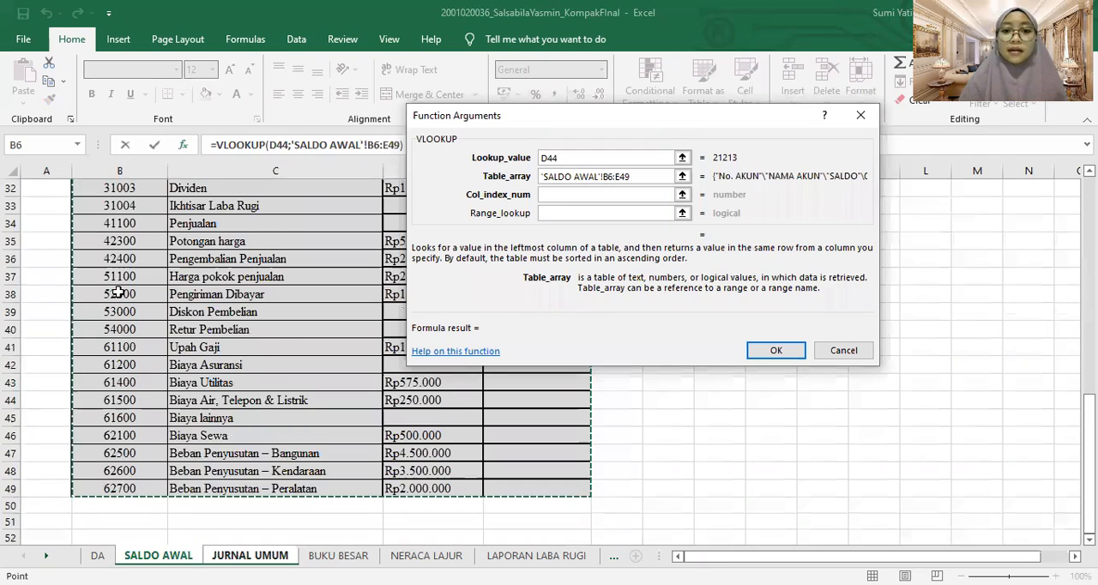
Make the VLOOKUP table array reference absolute as 'SALDO AWAL'!$B$6:$E$49
{"action": "left_click", "coordinate": [606, 177]}
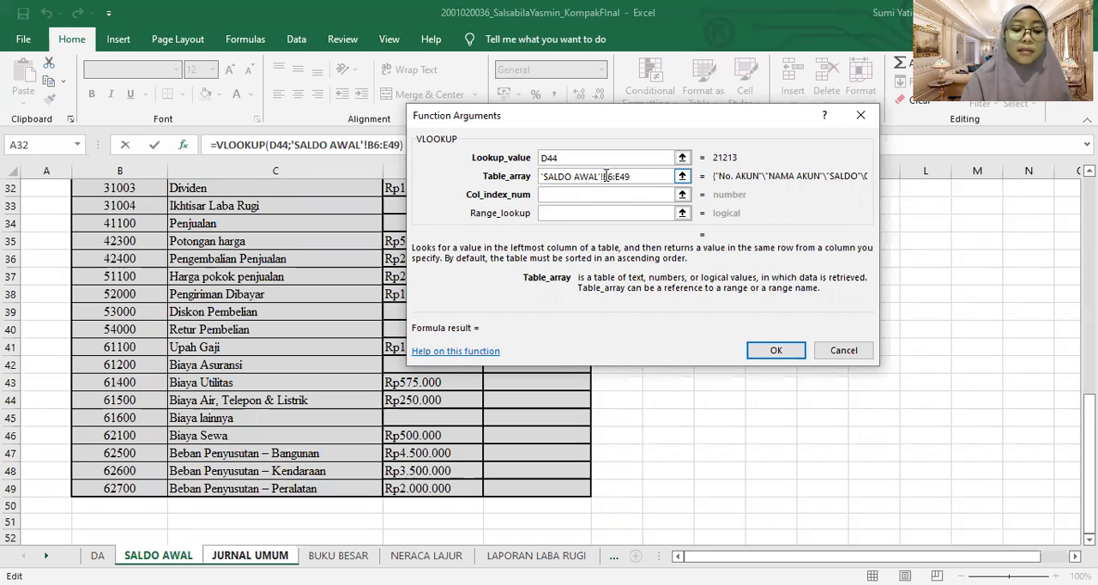
{"action": "type", "text": "$B"}
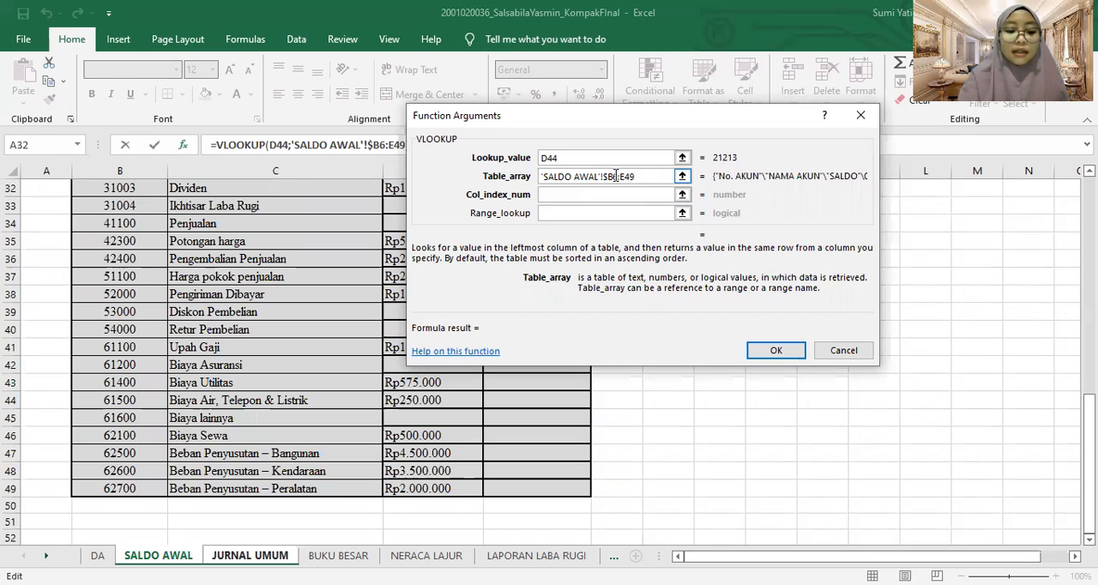
{"action": "type", "text": "$6:"}
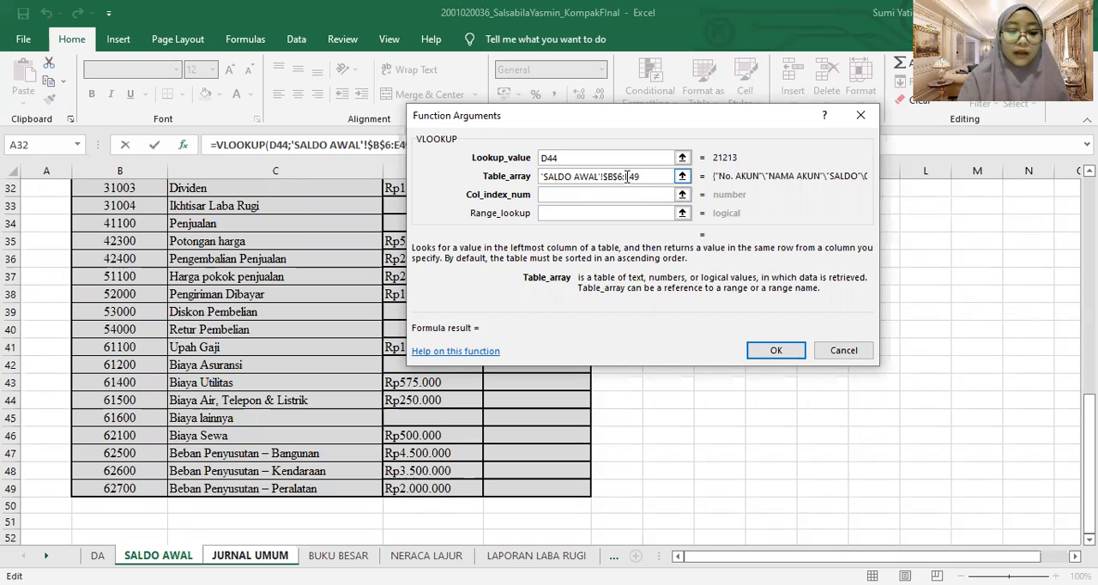
{"action": "type", "text": "$E"}
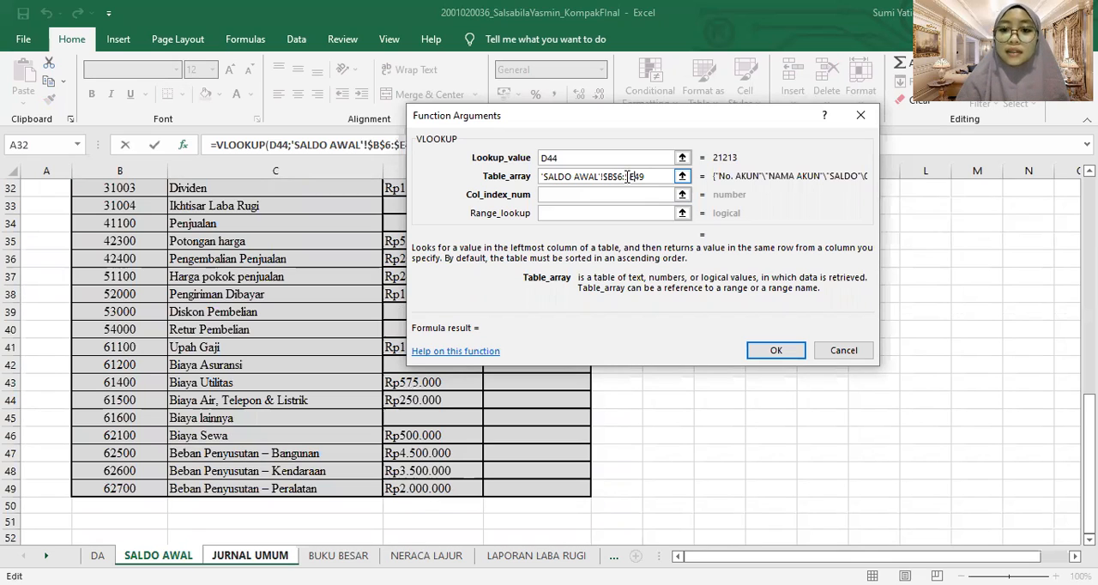
{"action": "type", "text": "$"}
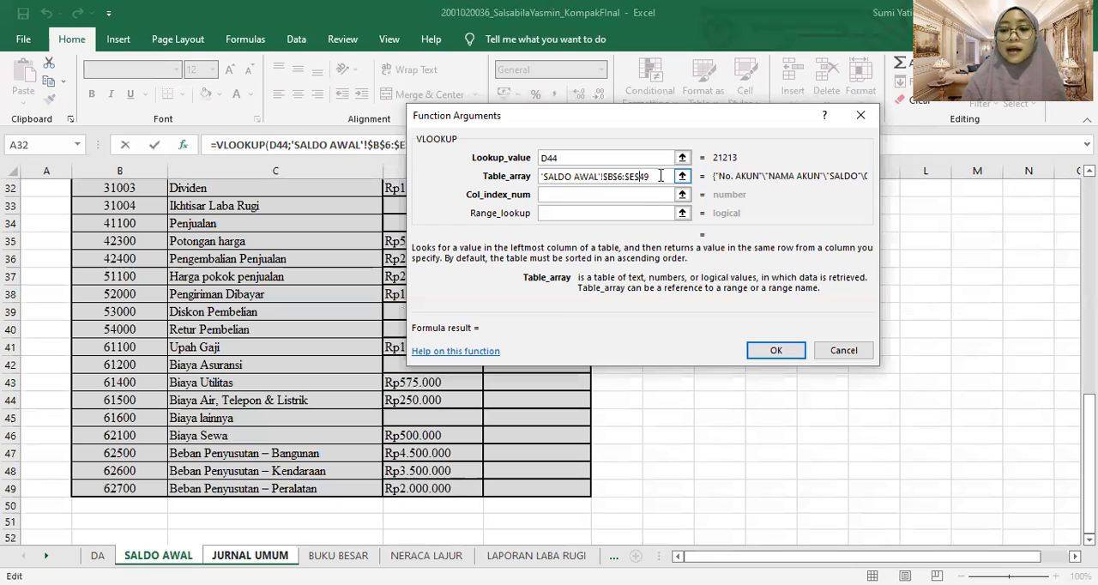
Complete the VLOOKUP in E44 with column index number 2 and range lookup 0
{"action": "left_click", "coordinate": [605, 195]}
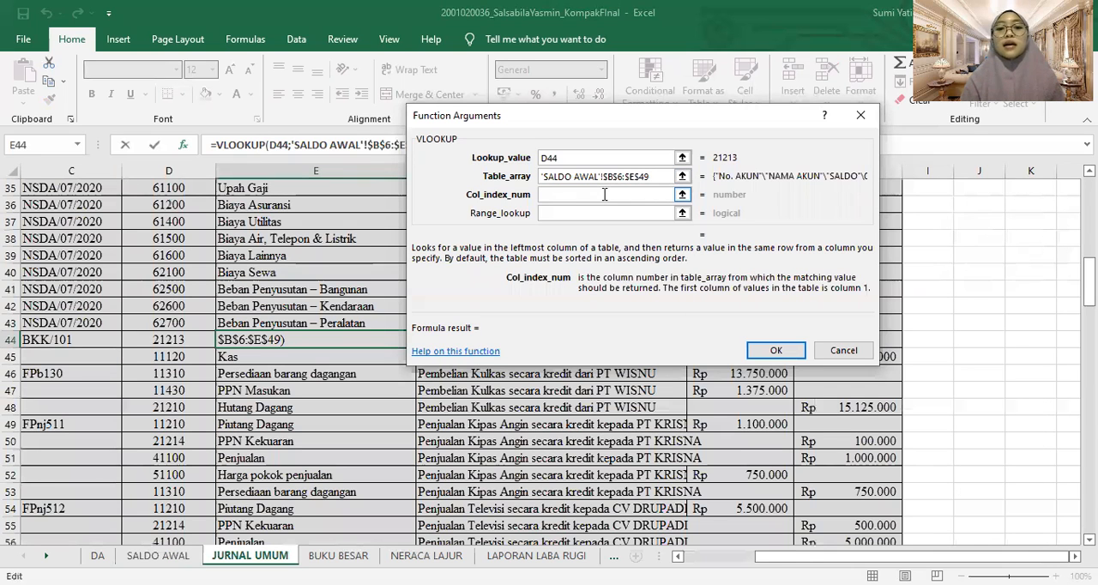
{"action": "type", "text": "2"}
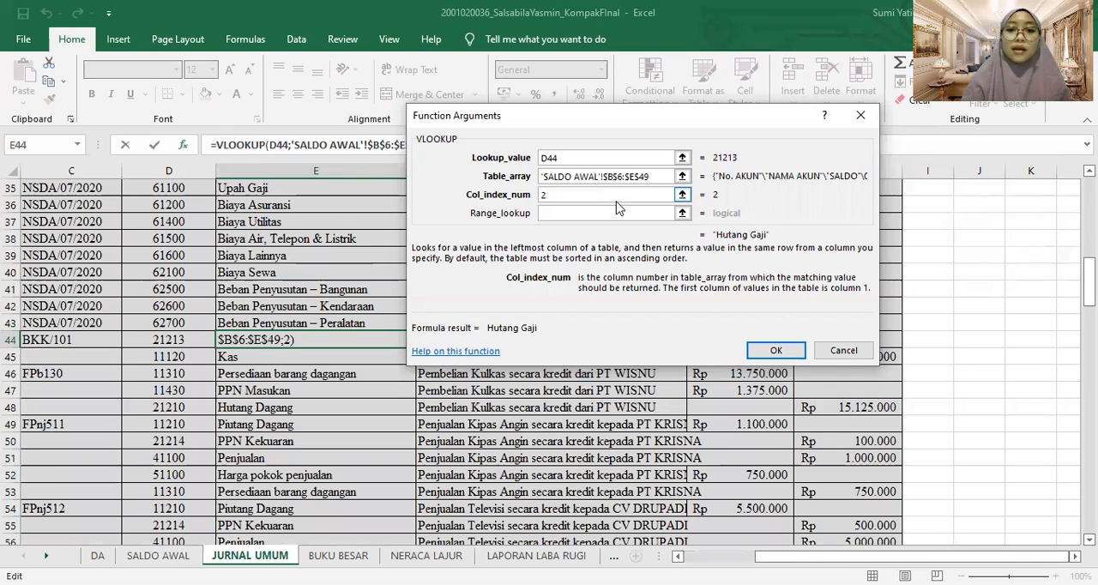
{"action": "left_click", "coordinate": [607, 213]}
{"action": "type", "text": "0"}
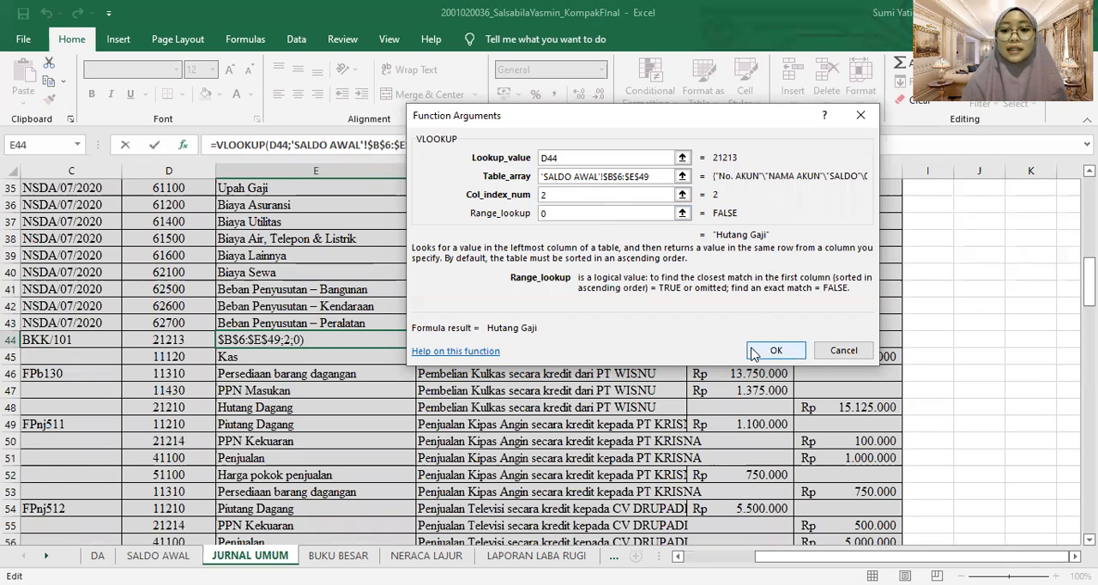
{"action": "left_click", "coordinate": [775, 351]}
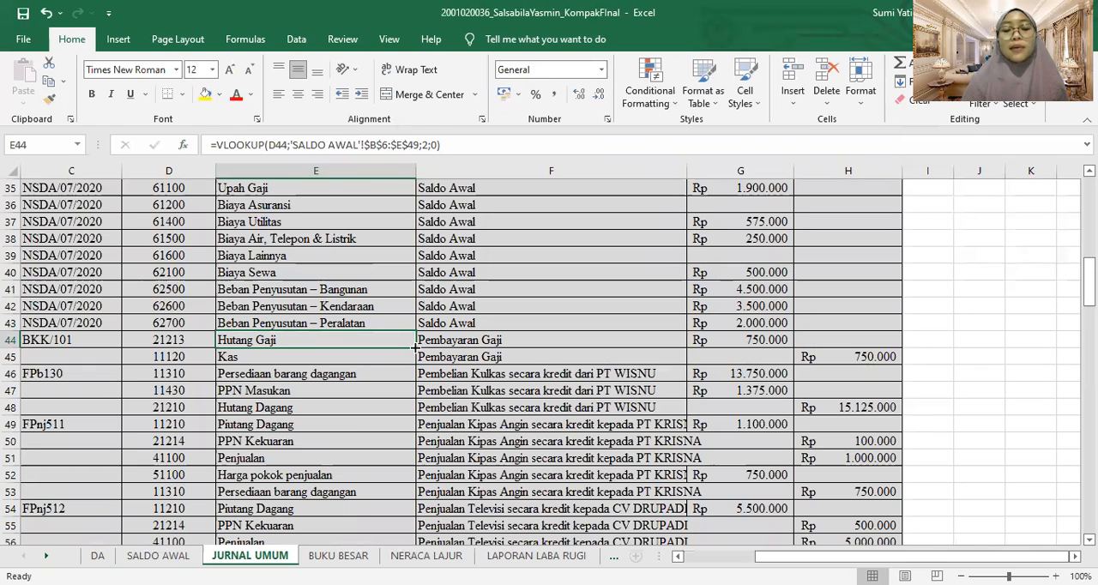
Examine the account names, descriptions and debit and credit totals of the JURNAL UMUM sheet, and open the BUKU BESAR sheet
{"action": "left_click", "coordinate": [398, 368]}
{"action": "left_click", "coordinate": [374, 424]}
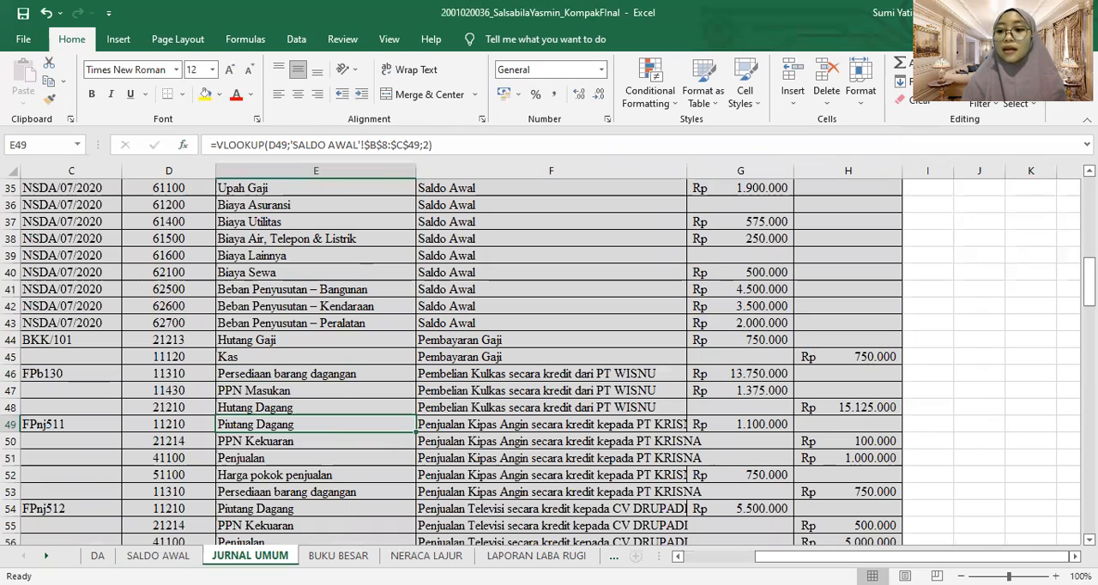
{"action": "mouse_move", "coordinate": [1087, 281]}
{"action": "left_mouse_down"}
{"action": "mouse_move", "coordinate": [1088, 328]}
{"action": "mouse_move", "coordinate": [1088, 278]}
{"action": "left_mouse_up"}
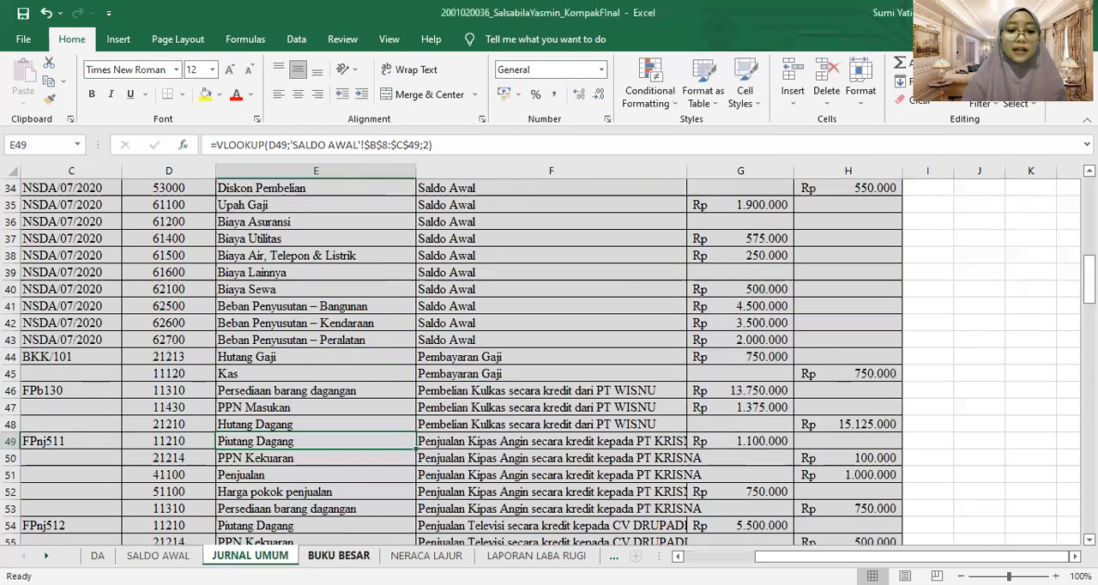
{"action": "left_click_drag", "start_coordinate": [817, 559], "coordinate": [745, 559]}
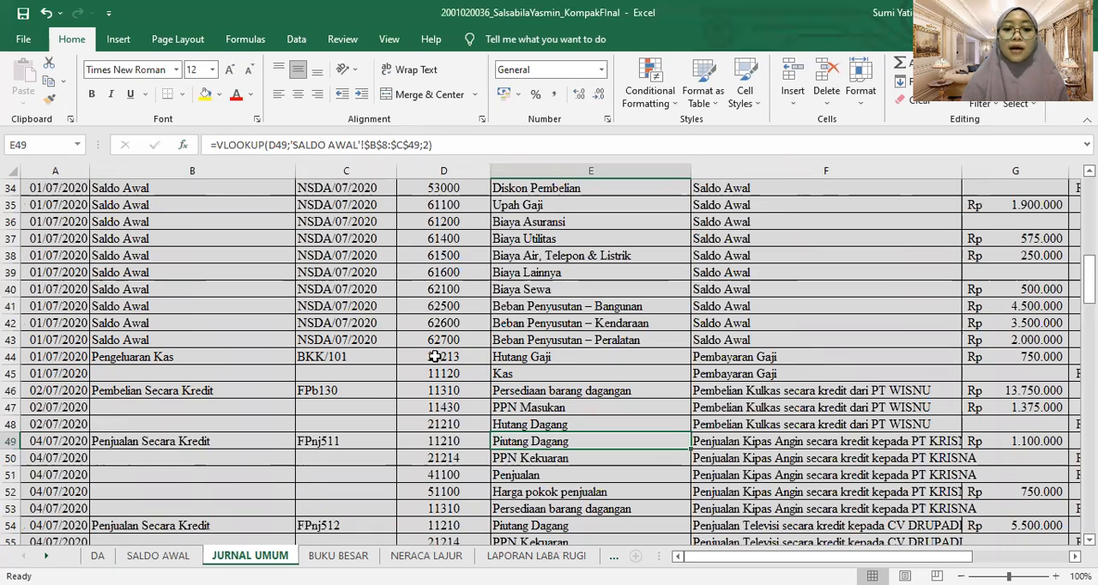
{"action": "left_click", "coordinate": [557, 356]}
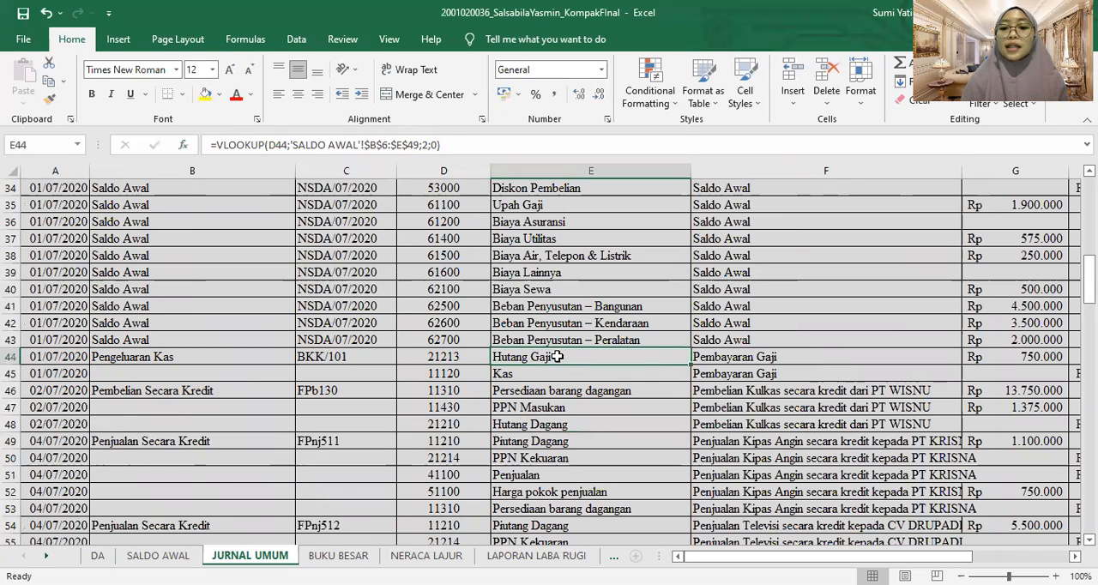
{"action": "left_click", "coordinate": [713, 354]}
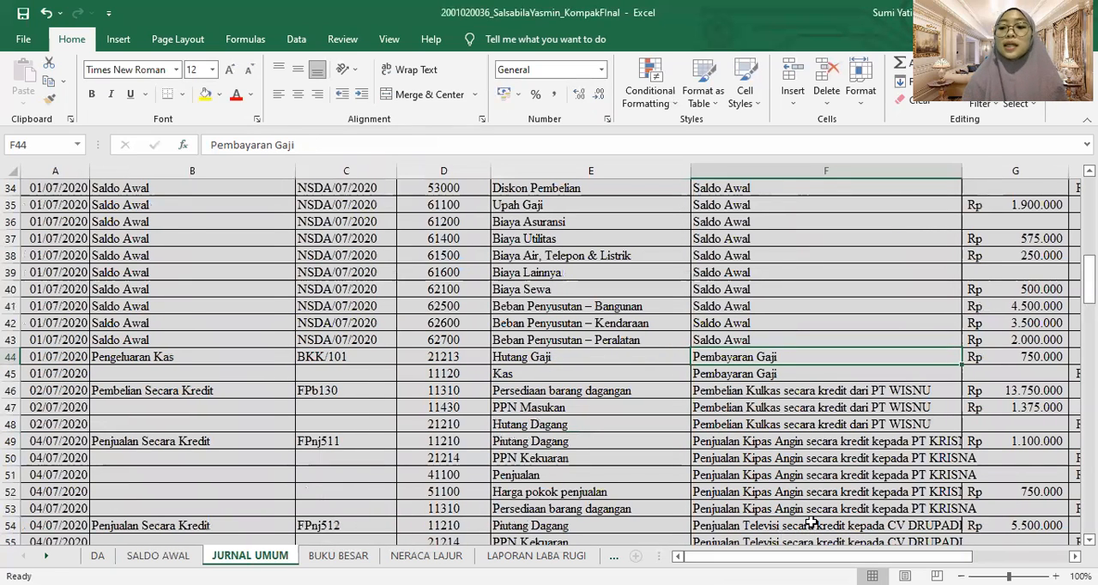
{"action": "left_click_drag", "start_coordinate": [939, 556], "coordinate": [974, 556]}
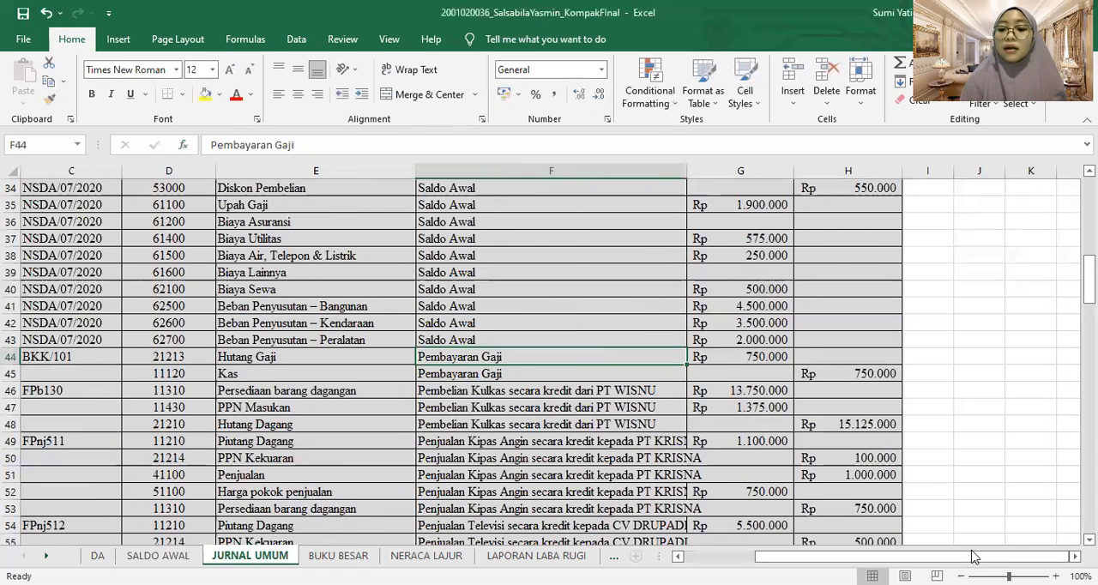
{"action": "scroll", "coordinate": [551, 357], "scroll_direction": "left", "scroll_amount": 1}
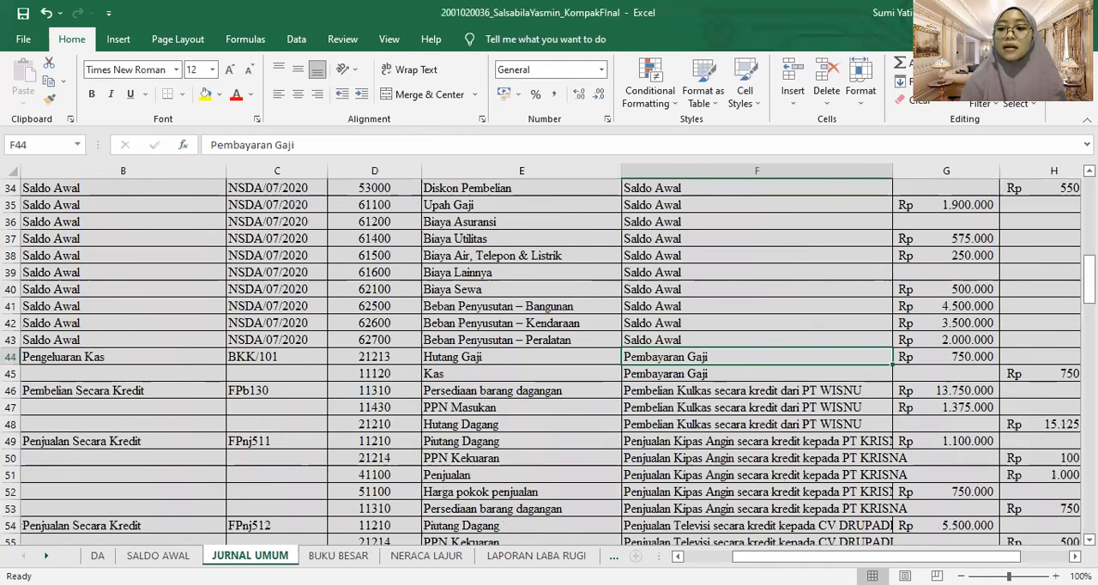
{"action": "left_click_drag", "start_coordinate": [1090, 289], "coordinate": [1089, 506]}
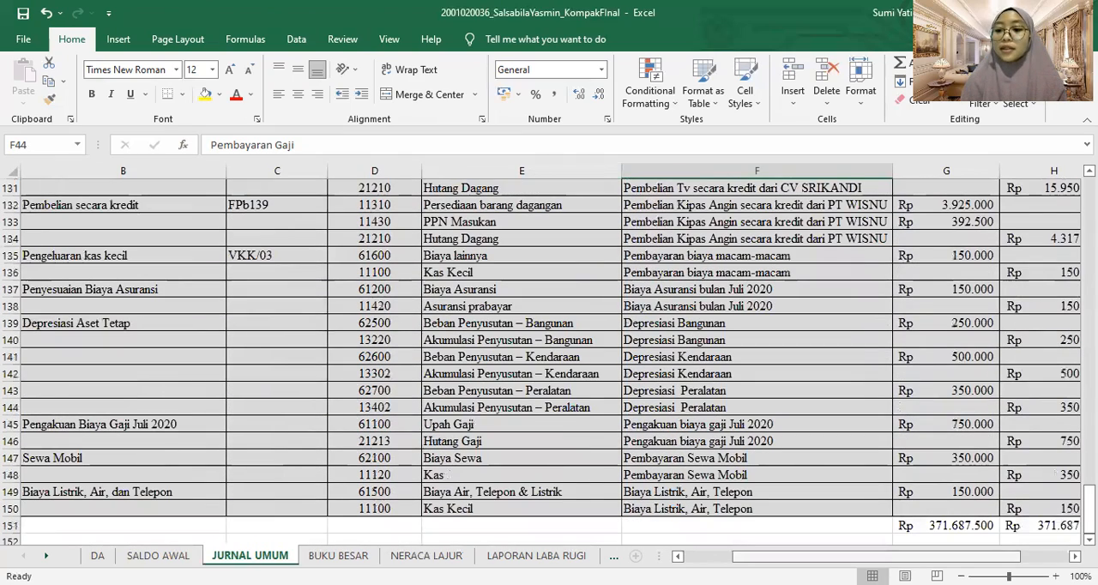
{"action": "scroll", "coordinate": [1043, 556], "scroll_direction": "right", "scroll_amount": 1}
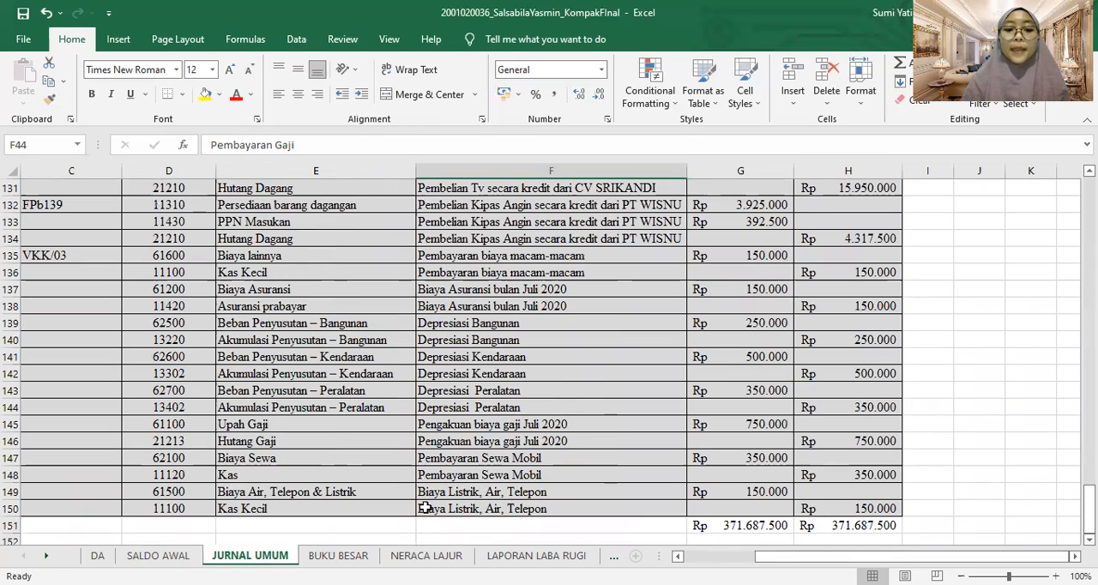
{"action": "left_click", "coordinate": [339, 556]}
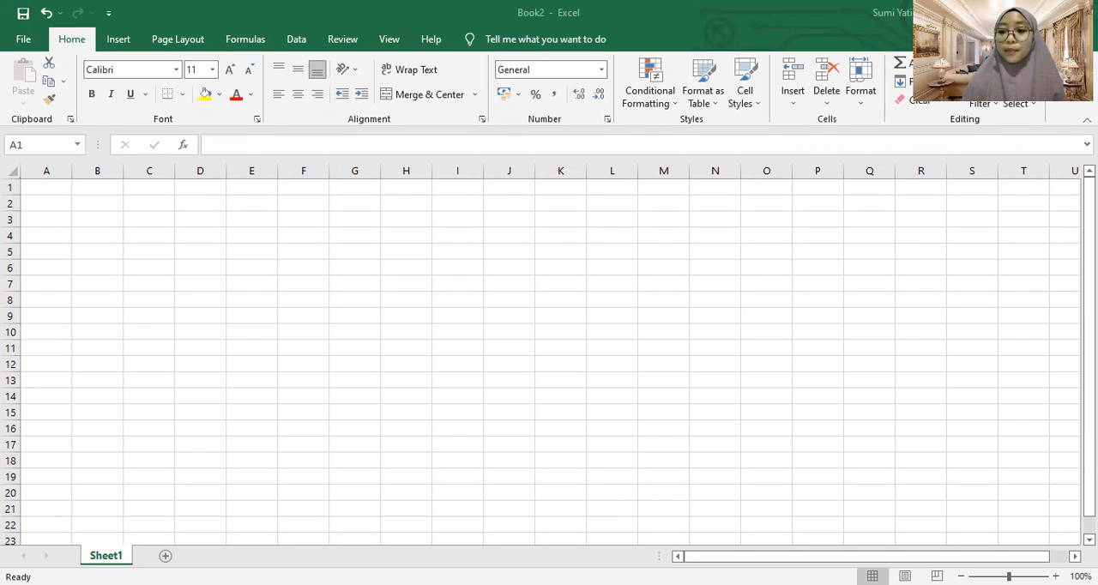
Copy the general journal table from the TANGGAL to KREDIT headers through its last entry and paste it at A1 of the blank workbook Book2
{"action": "mouse_move", "coordinate": [1090, 486]}
{"action": "left_mouse_down"}
{"action": "mouse_move", "coordinate": [1089, 496]}
{"action": "mouse_move", "coordinate": [1090, 486]}
{"action": "left_mouse_up"}
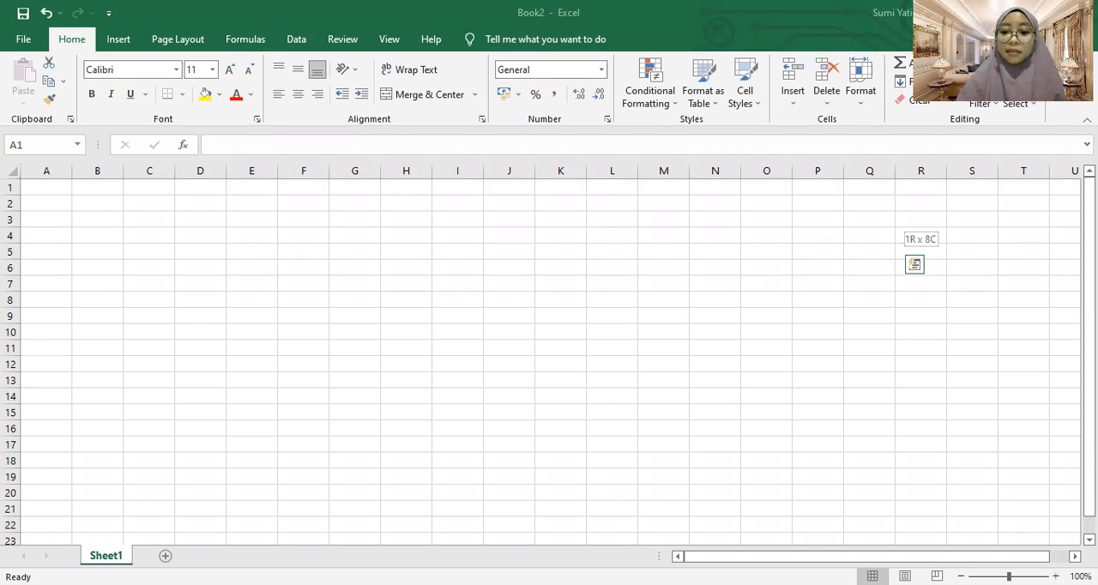
{"action": "key", "text": "ctrl+shift+Down"}
{"action": "left_click_drag", "start_coordinate": [902, 548], "coordinate": [902, 547]}
{"action": "key", "text": "shift+Down"}
{"action": "key", "text": "shift+Down"}
{"action": "key", "text": "shift+Down"}
{"action": "key", "text": "shift+Down"}
{"action": "key", "text": "shift+Down"}
{"action": "key", "text": "shift+Down"}
{"action": "key", "text": "shift+Down"}
{"action": "key", "text": "shift+Down"}
{"action": "key", "text": "shift+Down"}
{"action": "key", "text": "shift+Down"}
{"action": "key", "text": "shift+Down"}
{"action": "key", "text": "shift+Down"}
{"action": "key", "text": "shift+Down"}
{"action": "key", "text": "shift+Down"}
{"action": "key", "text": "shift+Down"}
{"action": "key", "text": "shift+Down"}
{"action": "key", "text": "shift+Down"}
{"action": "key", "text": "shift+Down"}
{"action": "key", "text": "shift+Down"}
{"action": "key", "text": "shift+Down"}
{"action": "key", "text": "shift+Down"}
{"action": "key", "text": "shift+Down"}
{"action": "key", "text": "shift+Down"}
{"action": "key", "text": "shift+Down"}
{"action": "key", "text": "shift+Down"}
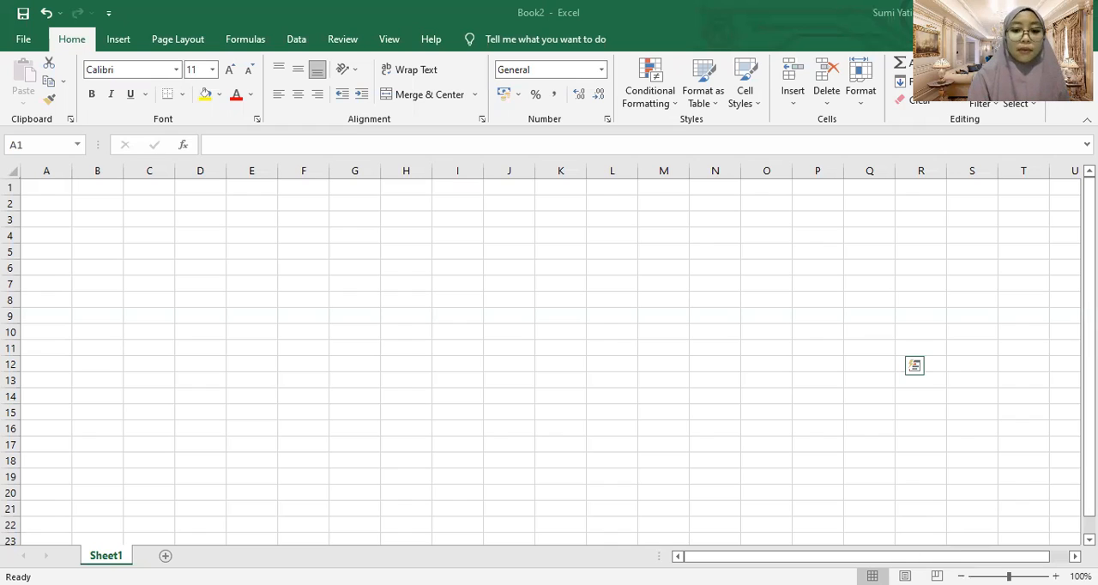
{"action": "key", "text": "ctrl+c"}
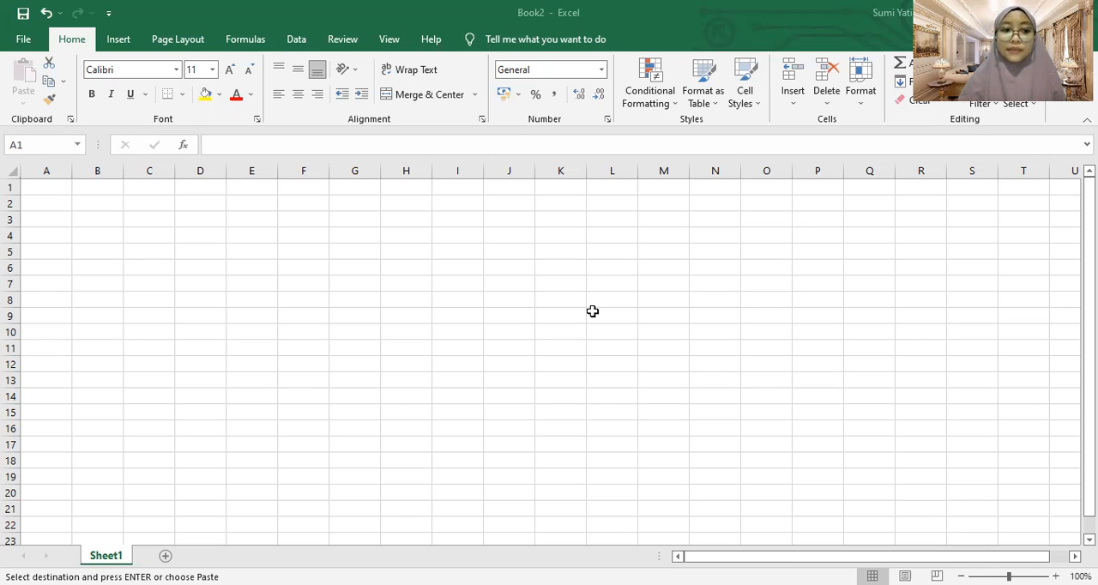
{"action": "key", "text": "ctrl+v"}
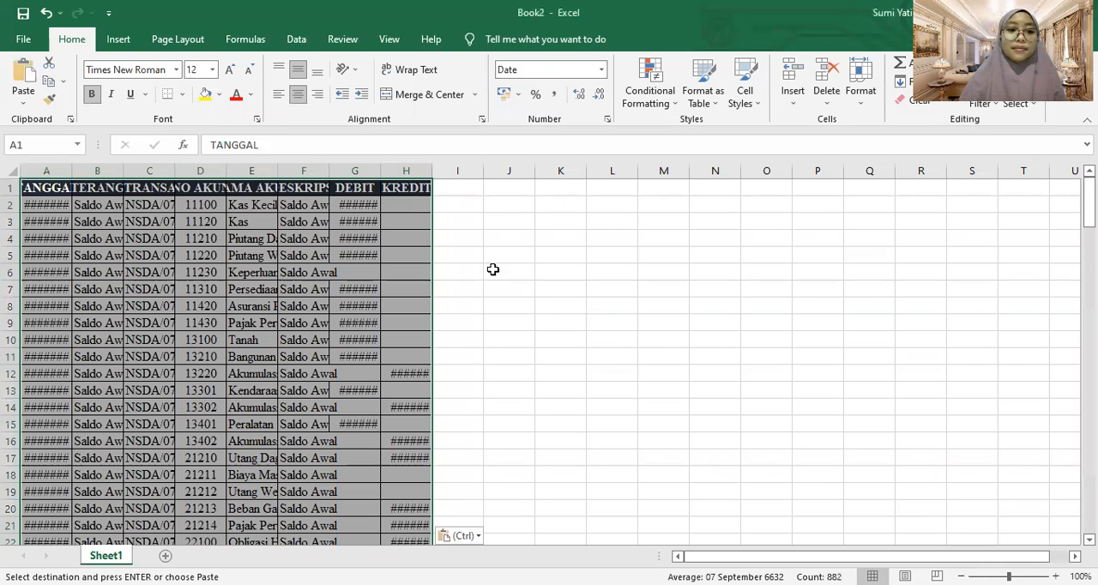
Adjust the widths of columns A to H to fit the pasted journal's headers, text and amounts
{"action": "left_click_drag", "start_coordinate": [66, 176], "coordinate": [286, 175]}
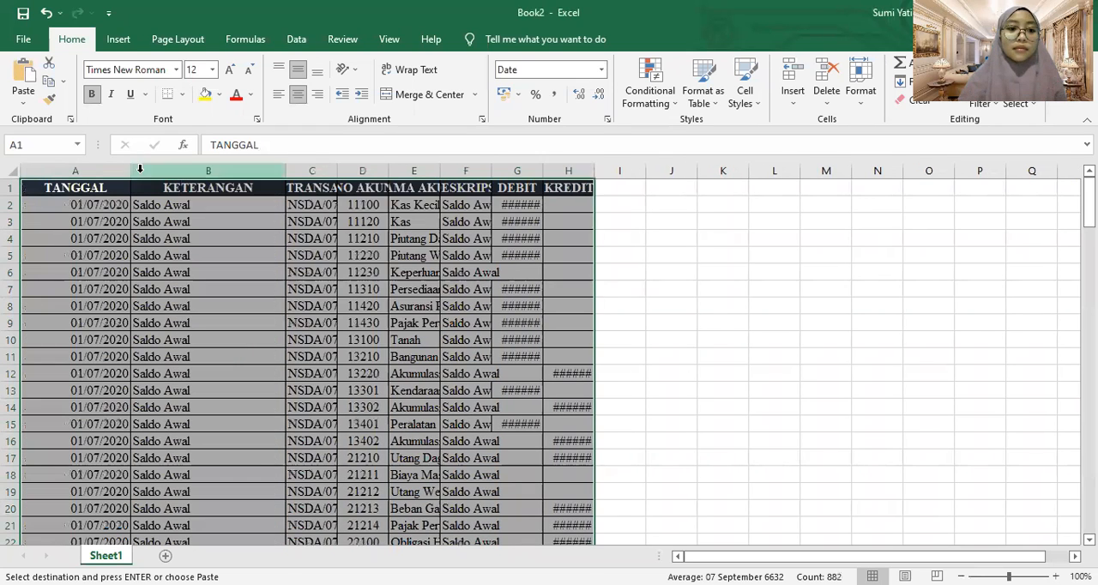
{"action": "left_click_drag", "start_coordinate": [126, 171], "coordinate": [84, 171]}
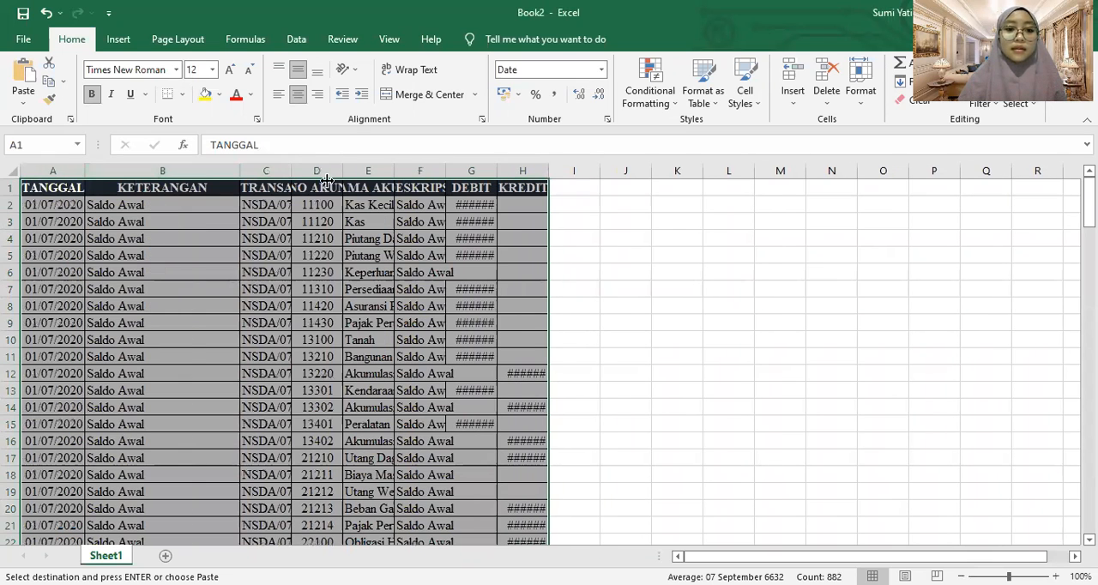
{"action": "double_click", "coordinate": [292, 171]}
{"action": "left_click_drag", "start_coordinate": [382, 174], "coordinate": [630, 172]}
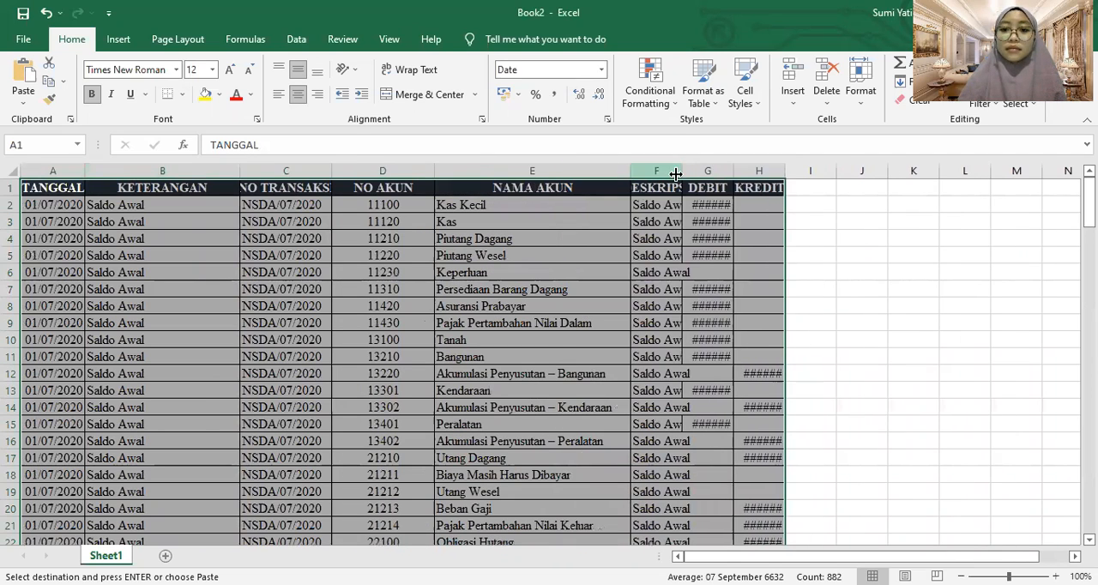
{"action": "double_click", "coordinate": [778, 171]}
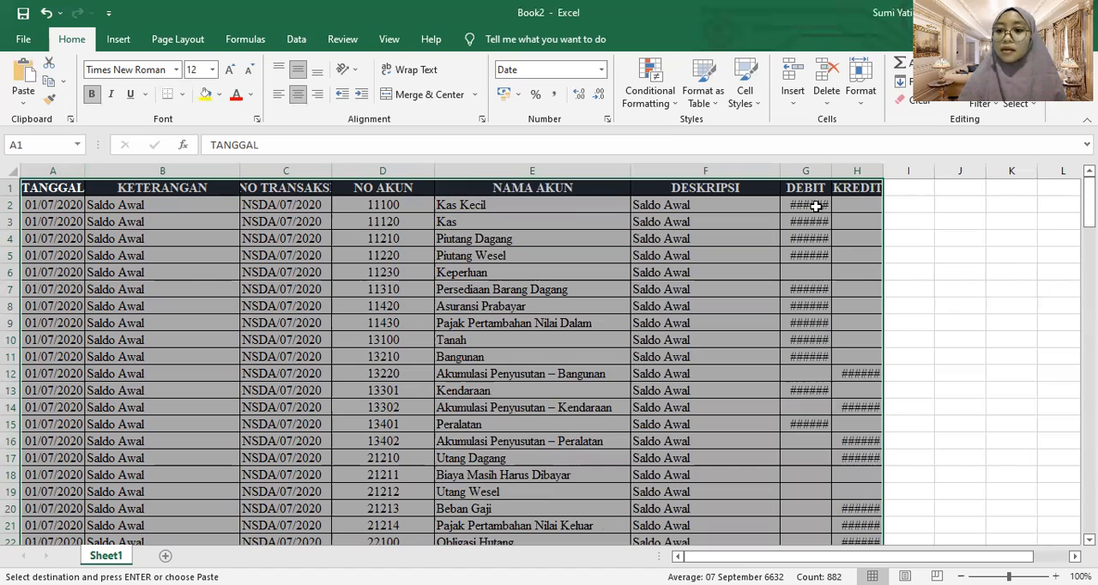
{"action": "left_click_drag", "start_coordinate": [930, 174], "coordinate": [1001, 171]}
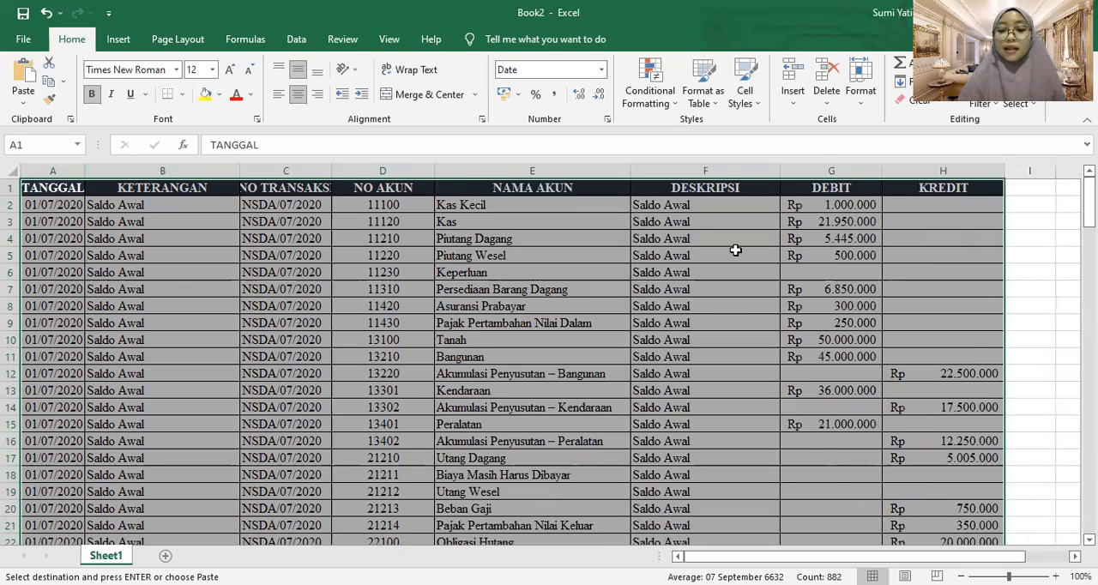
Create a PivotTable from the journal range A1:H148 on Sheet1, placed on a new worksheet
{"action": "left_click", "coordinate": [573, 253]}
{"action": "left_click", "coordinate": [72, 187]}
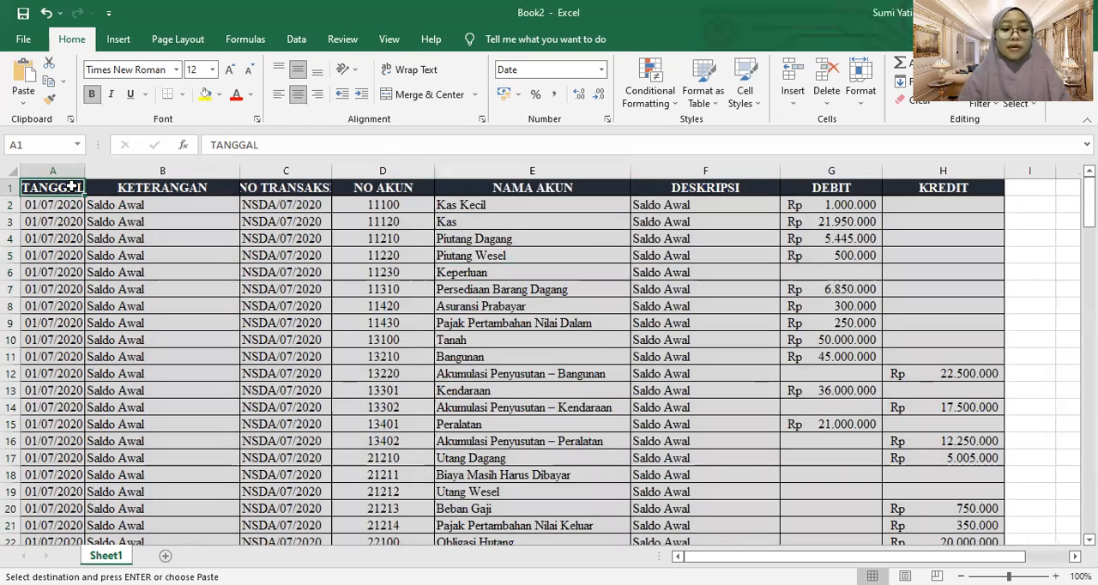
{"action": "key", "text": "ctrl+shift+End"}
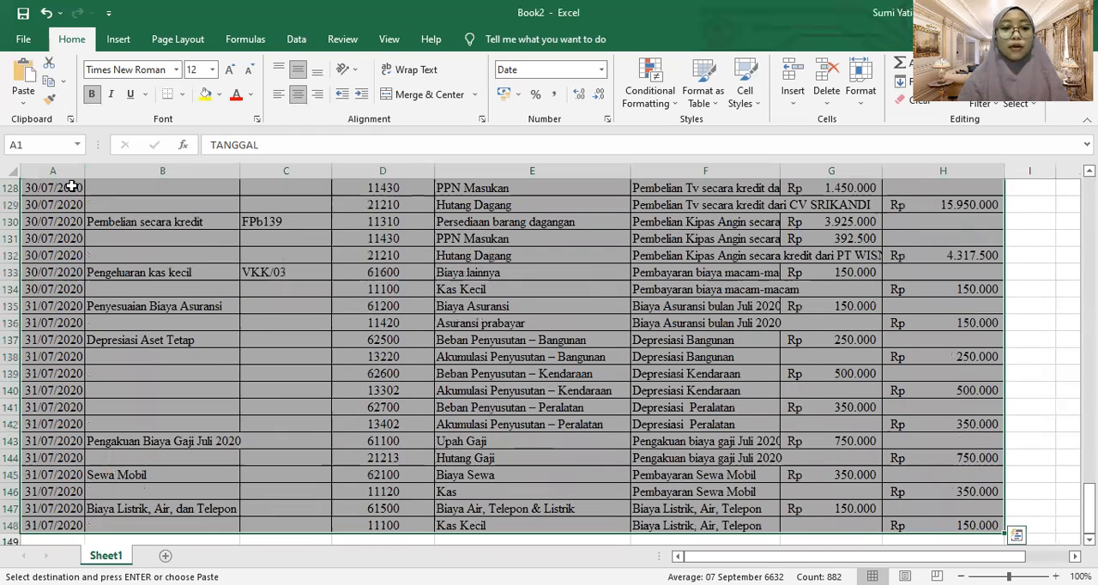
{"action": "left_click", "coordinate": [118, 38]}
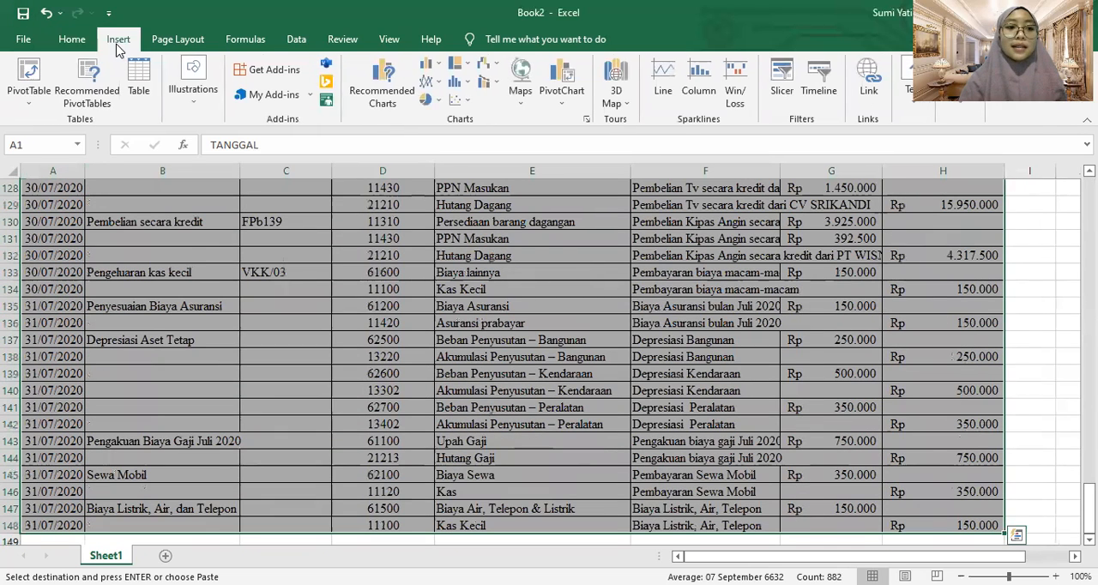
{"action": "left_click", "coordinate": [30, 73]}
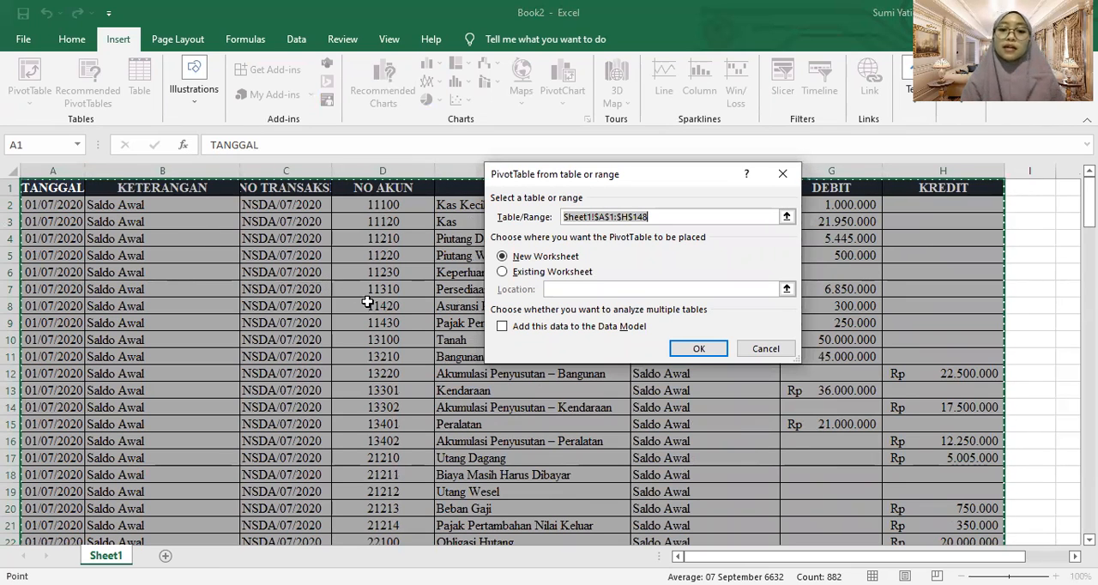
{"action": "left_click", "coordinate": [685, 348]}
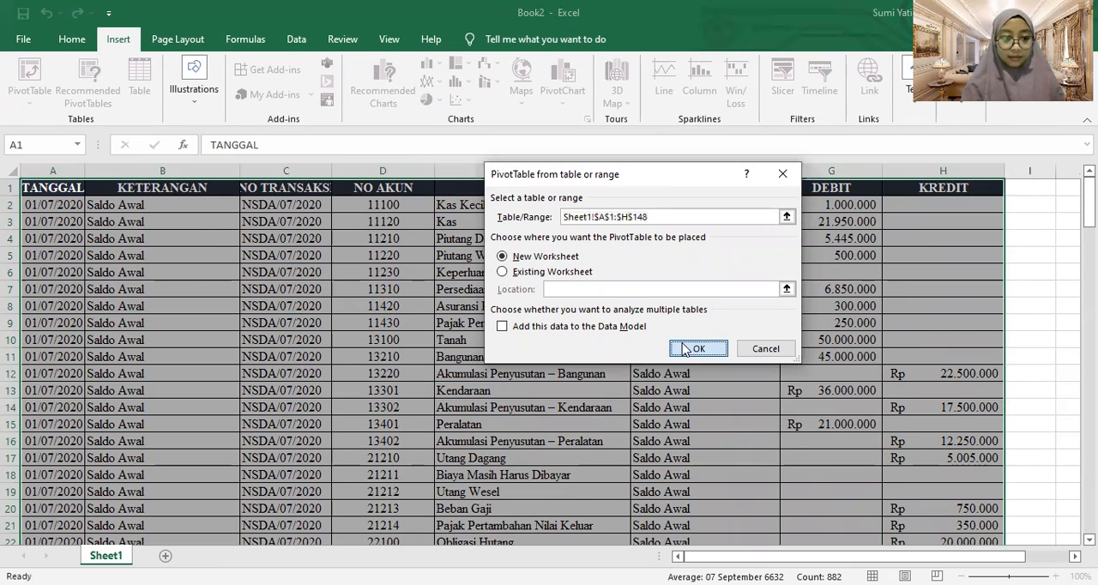
Add the DEBIT and KREDIT fields to the new PivotTable as summed values
{"action": "left_click", "coordinate": [400, 360]}
{"action": "left_click", "coordinate": [400, 304]}
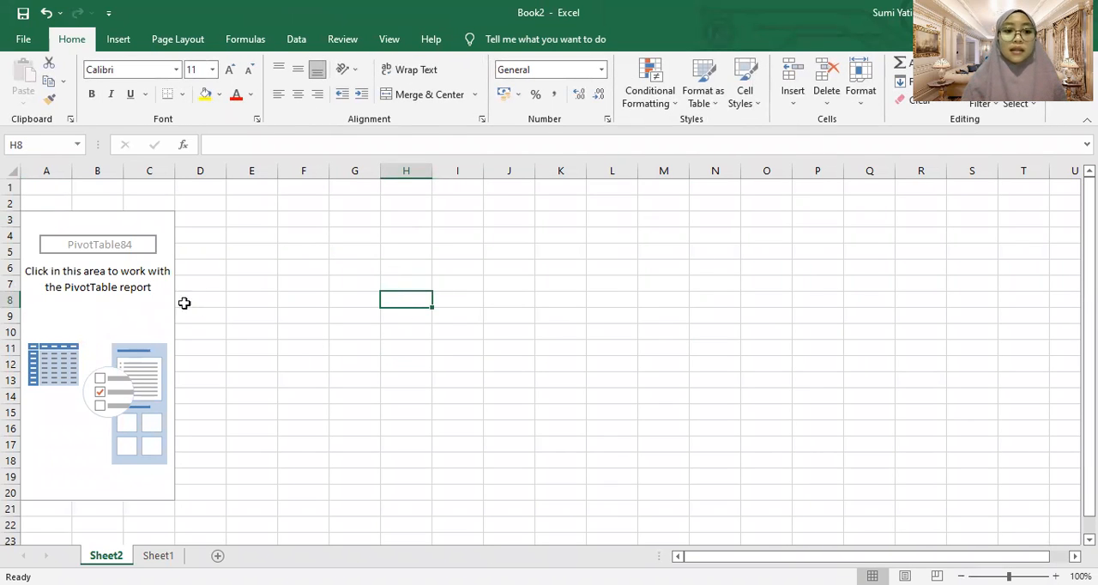
{"action": "left_click", "coordinate": [158, 295]}
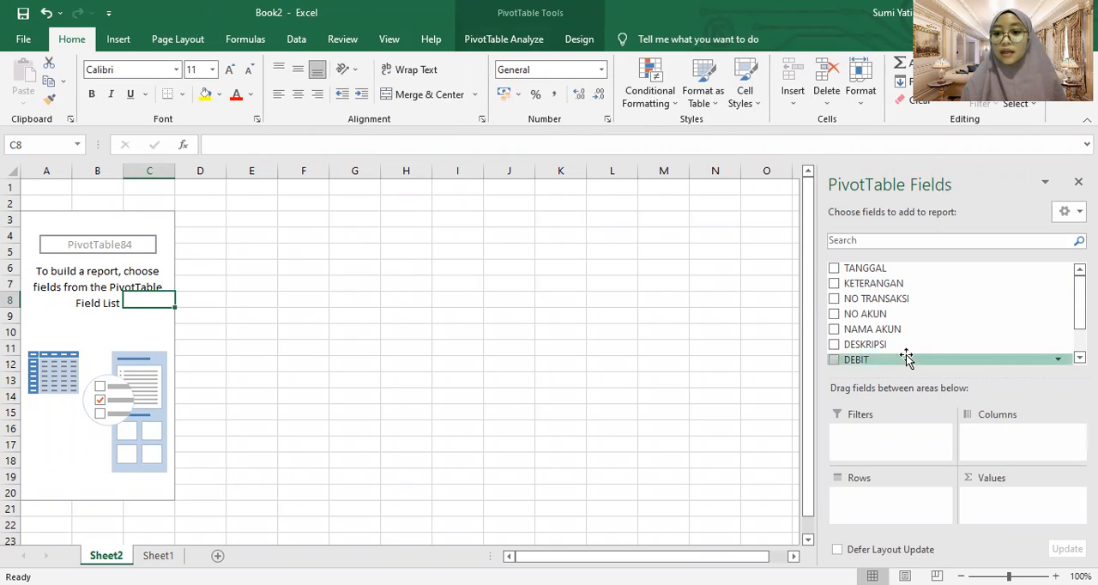
{"action": "left_click_drag", "start_coordinate": [865, 360], "coordinate": [990, 491]}
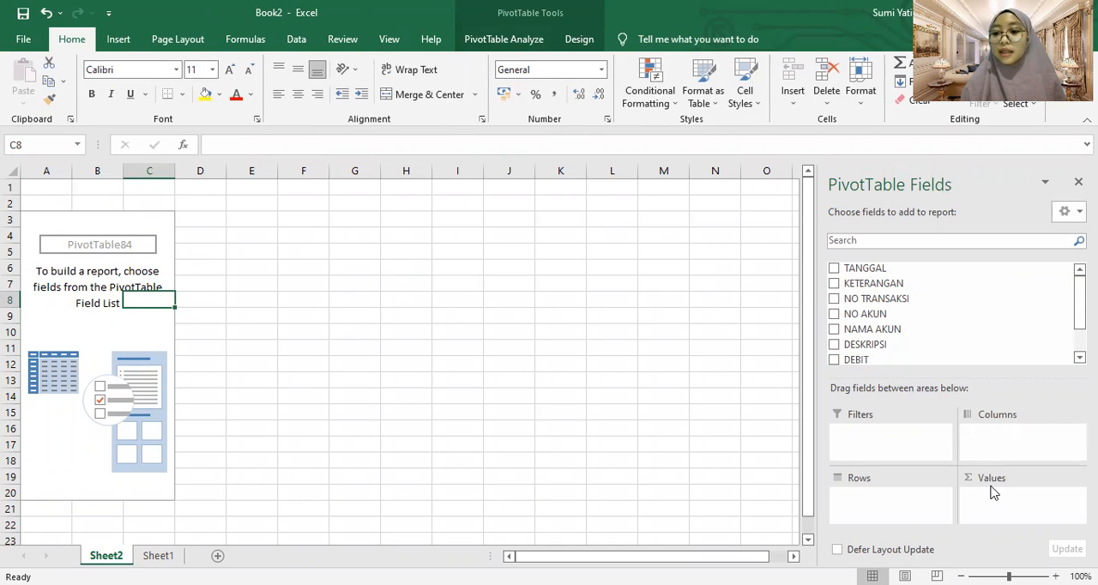
{"action": "scroll", "coordinate": [1068, 343], "scroll_direction": "down", "scroll_amount": 1}
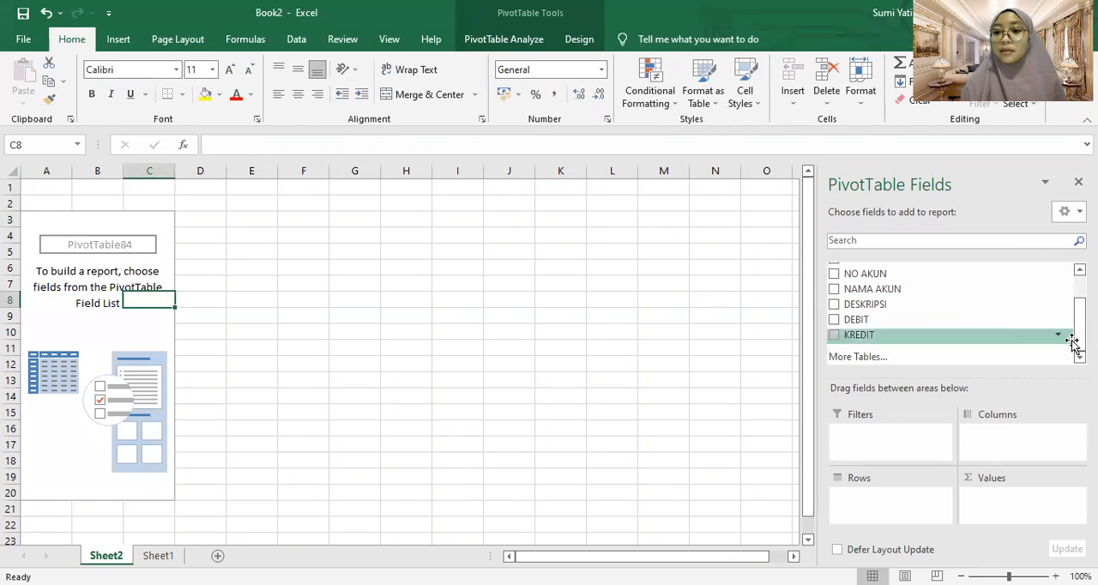
{"action": "left_click_drag", "start_coordinate": [837, 324], "coordinate": [997, 504]}
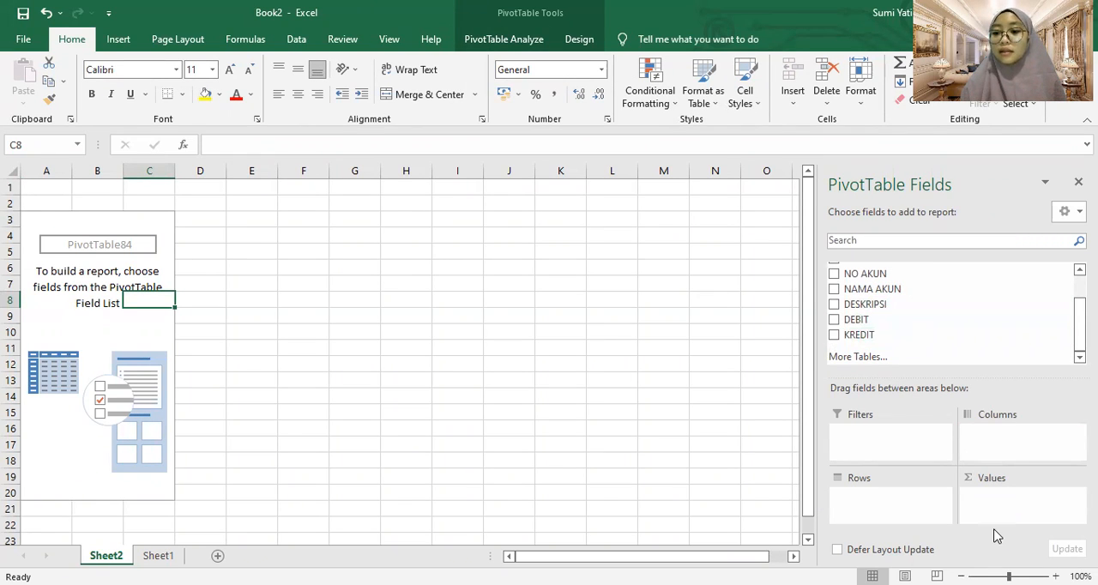
{"action": "left_click", "coordinate": [834, 320]}
{"action": "left_click", "coordinate": [835, 335]}
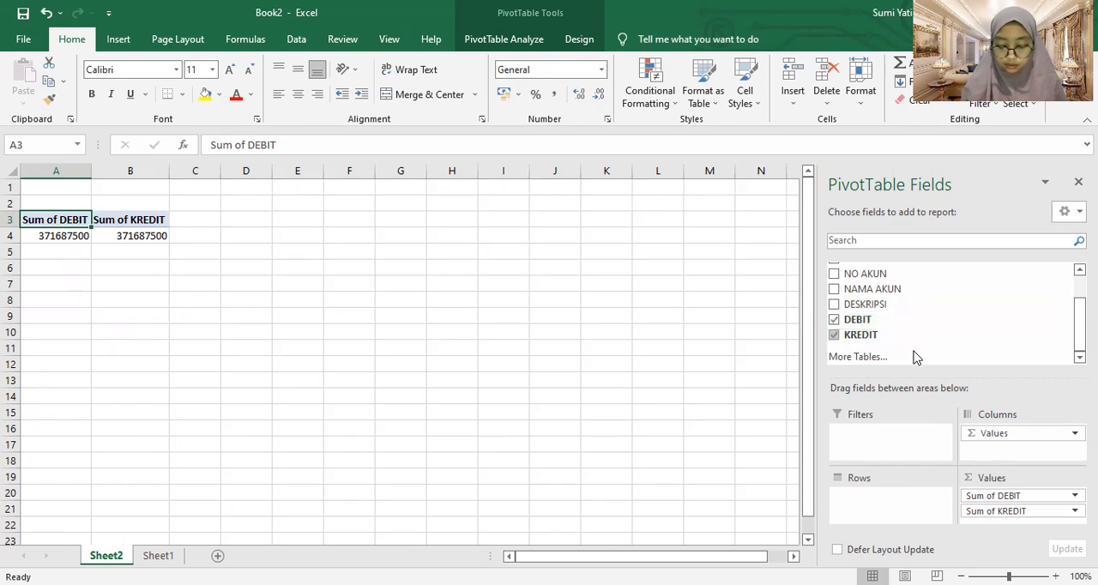
{"action": "scroll", "coordinate": [952, 314], "scroll_direction": "up", "scroll_amount": 1}
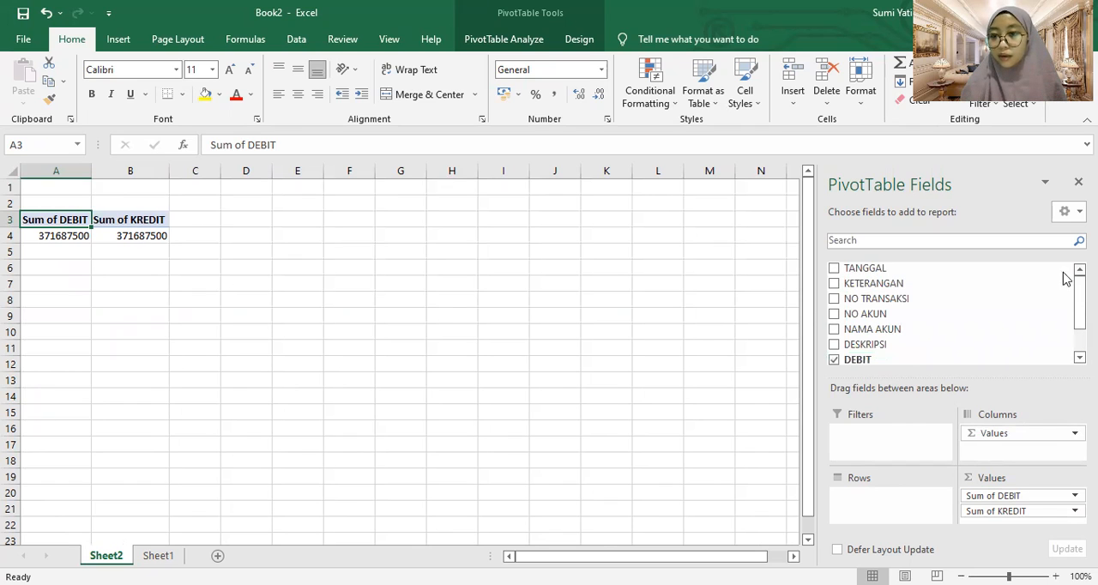
Add TANGGAL and DESKRIPSI as PivotTable row fields and place NO AKUN in the Filters area
{"action": "left_click", "coordinate": [834, 315]}
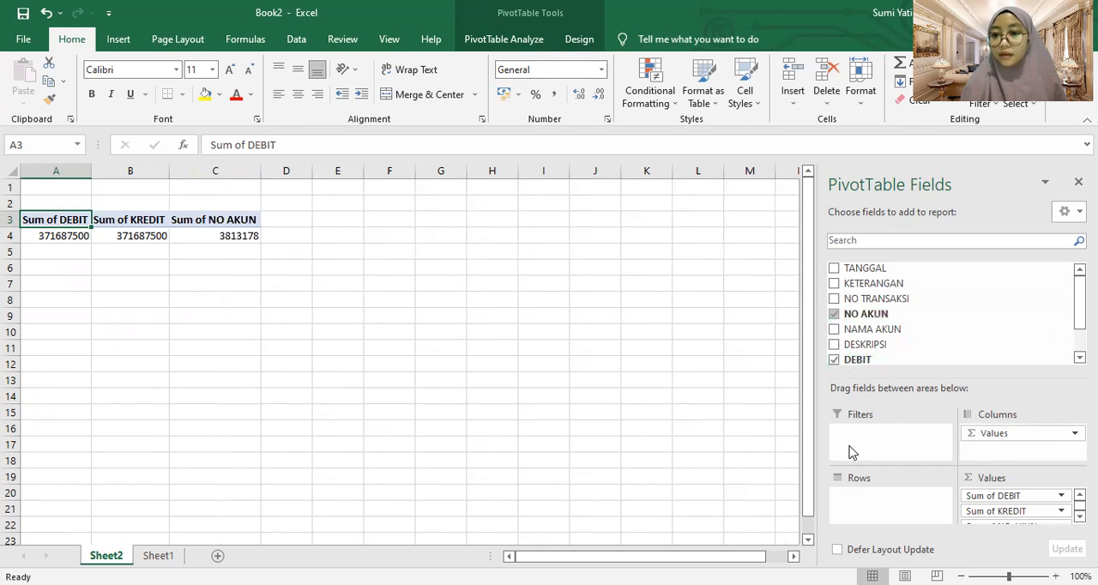
{"action": "left_click", "coordinate": [834, 270]}
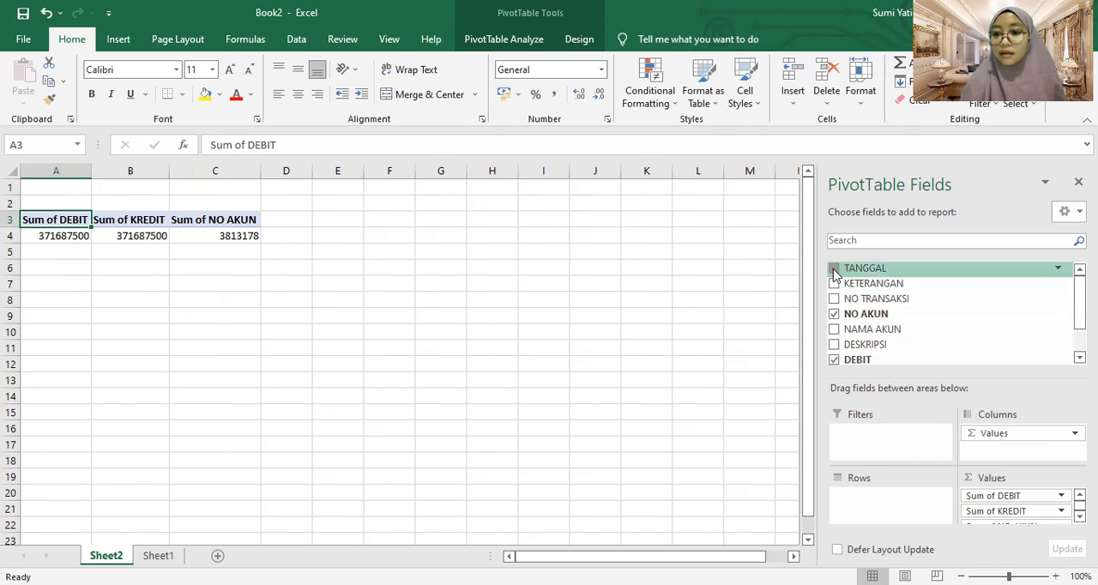
{"action": "left_click", "coordinate": [834, 346]}
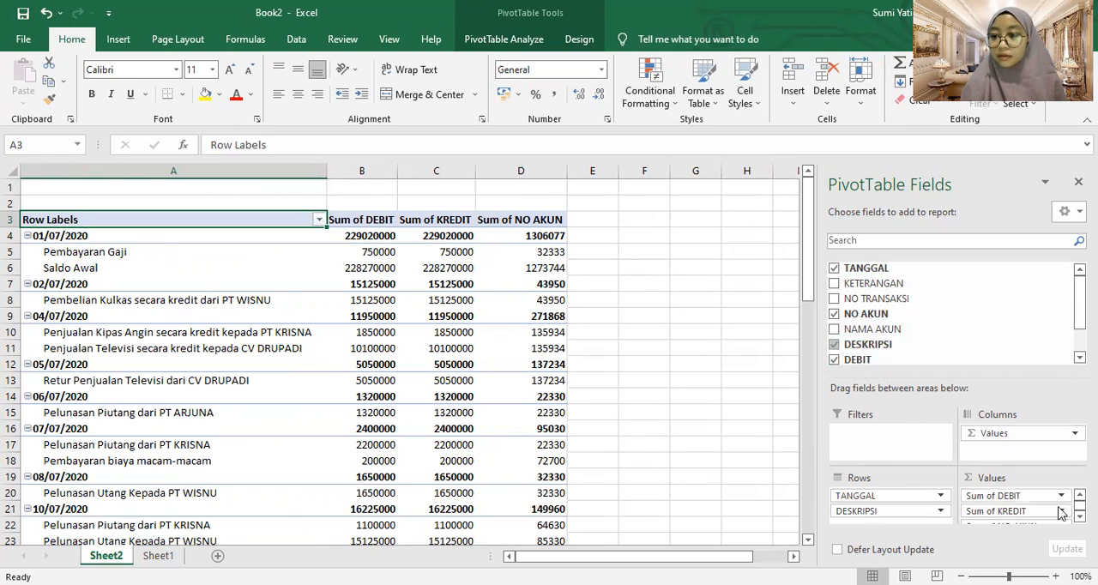
{"action": "left_click", "coordinate": [1080, 517]}
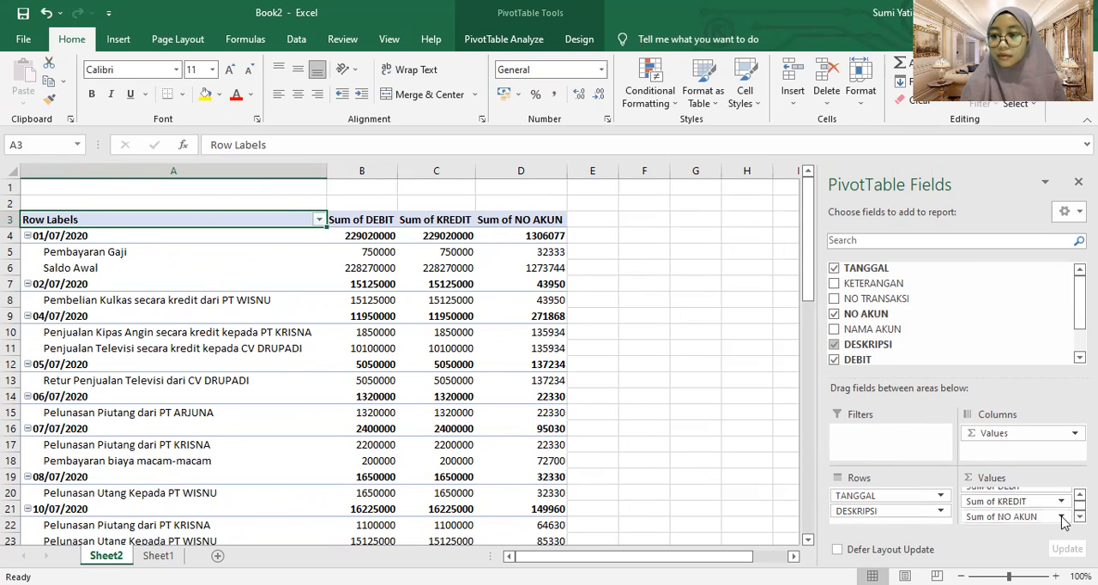
{"action": "left_click_drag", "start_coordinate": [1036, 514], "coordinate": [909, 434]}
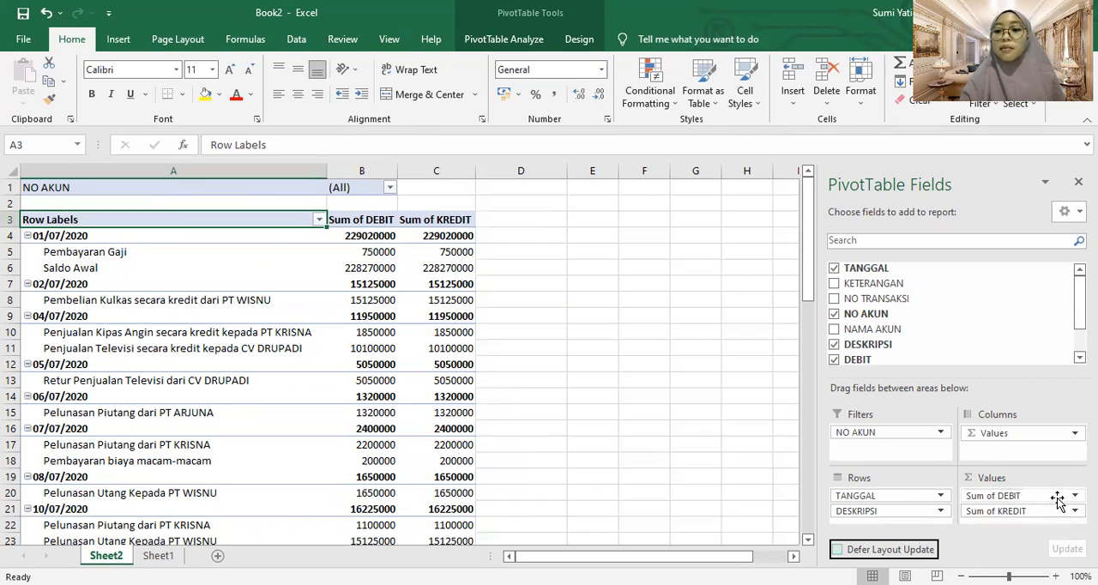
Summarize the DEBIT value field by Count
{"action": "left_click", "coordinate": [1021, 495]}
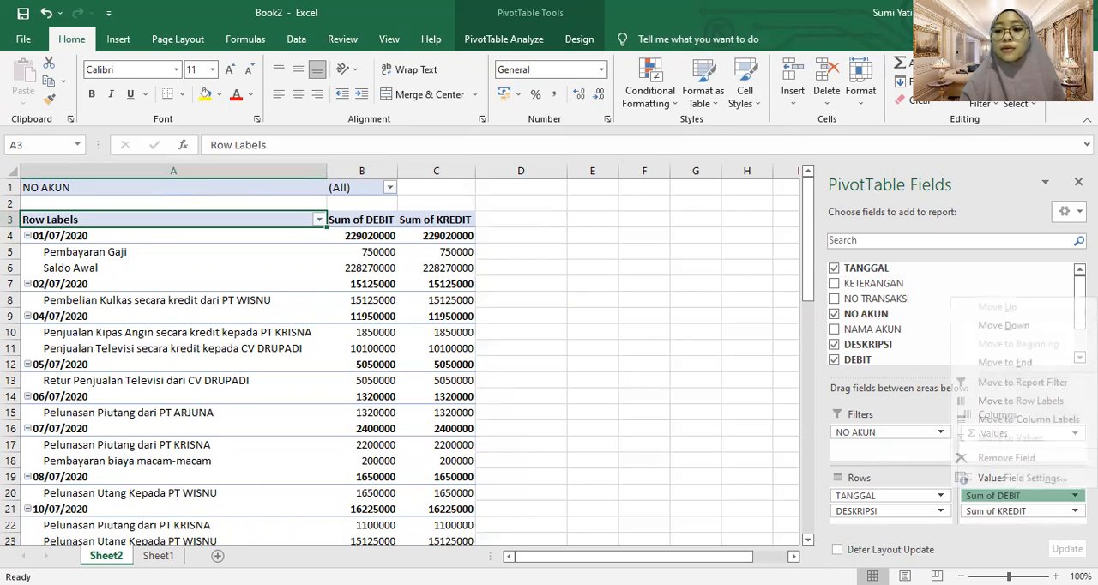
{"action": "left_click", "coordinate": [1026, 482]}
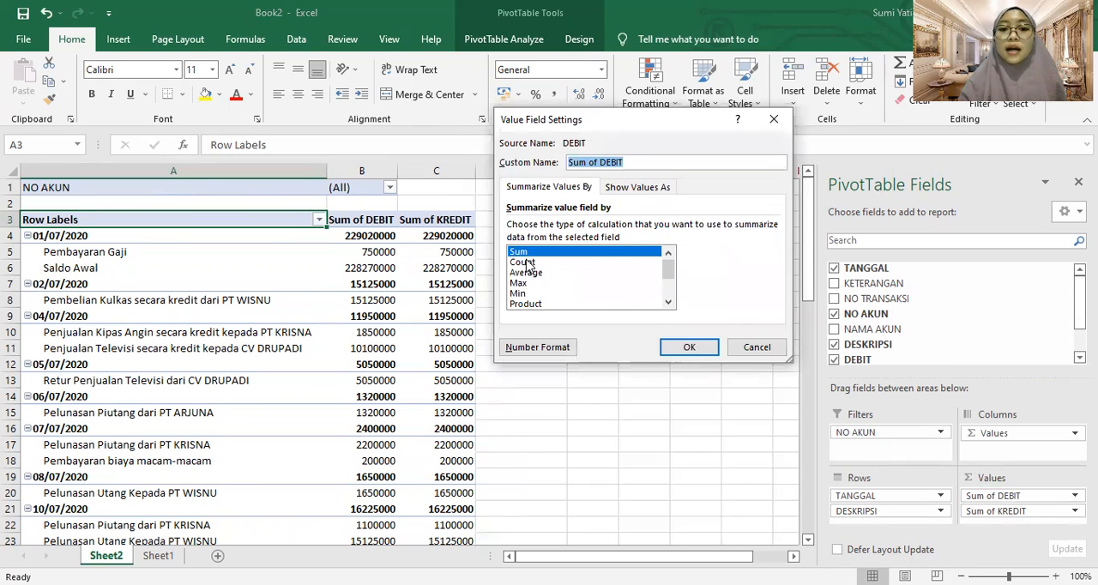
{"action": "left_click", "coordinate": [524, 262]}
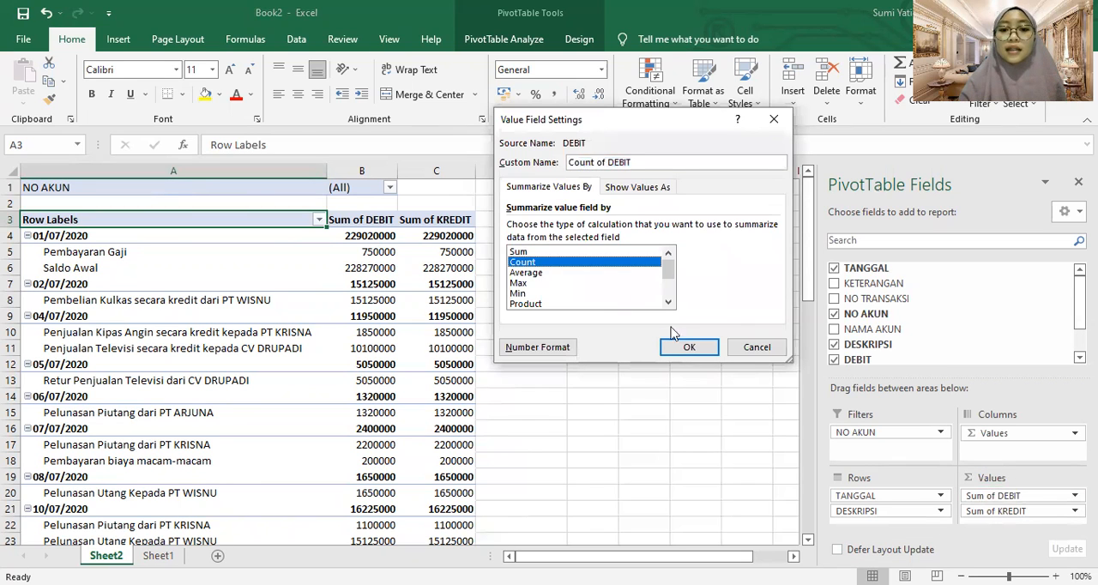
{"action": "left_click", "coordinate": [704, 355]}
{"action": "left_click", "coordinate": [389, 238]}
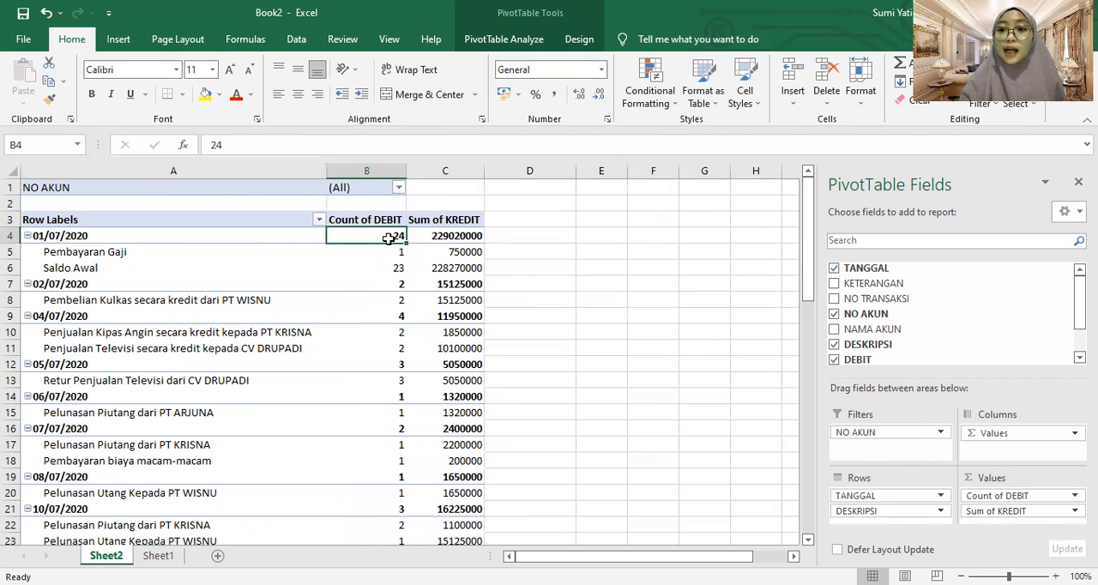
{"action": "double_click", "coordinate": [389, 238]}
{"action": "left_click", "coordinate": [438, 314]}
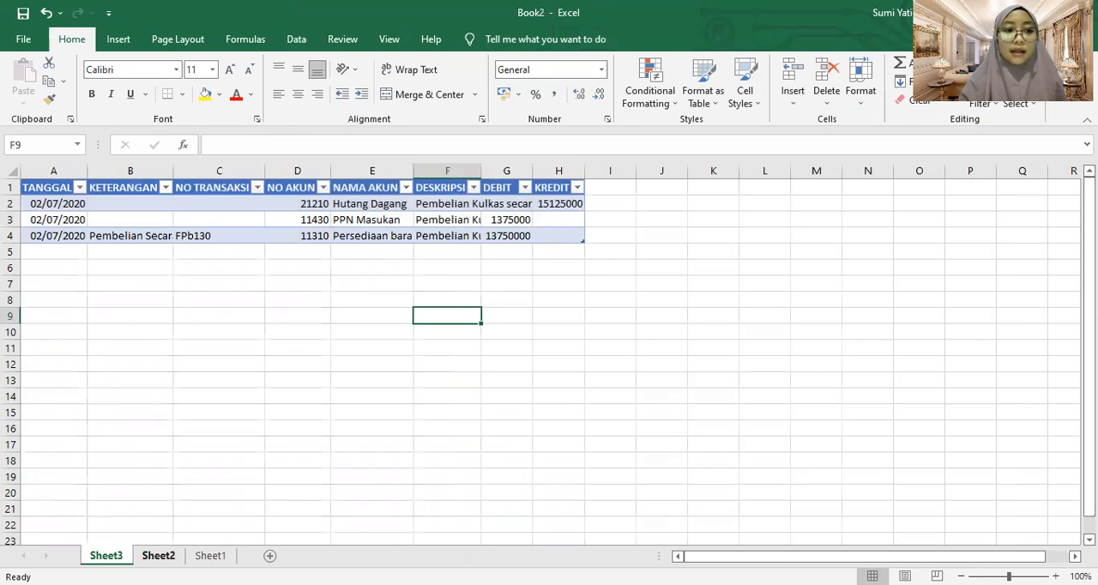
{"action": "left_click", "coordinate": [158, 555]}
{"action": "key", "text": "ctrl+z"}
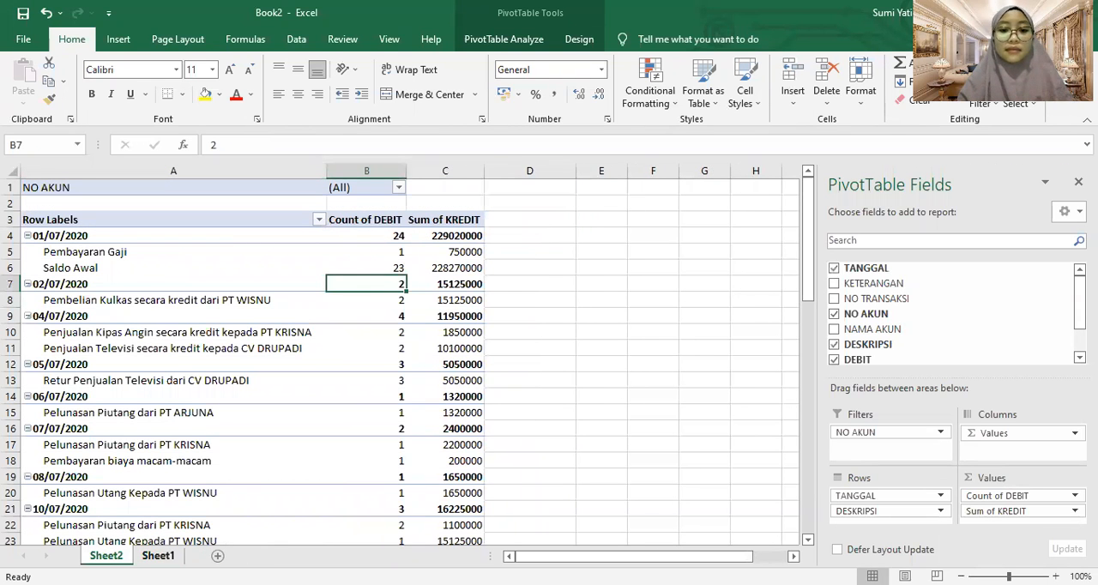
{"action": "left_click", "coordinate": [158, 556]}
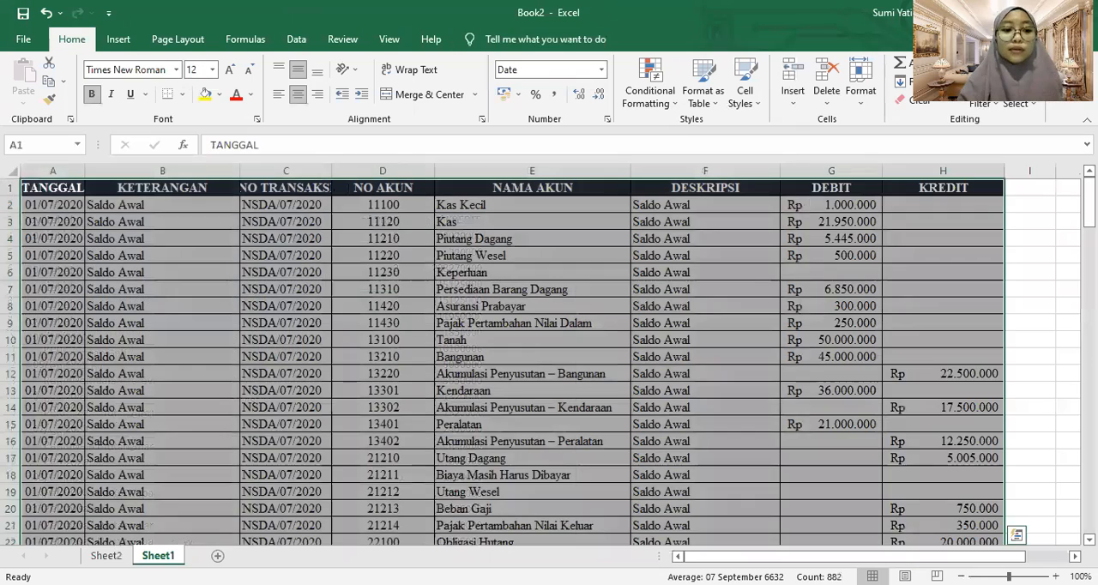
{"action": "left_click", "coordinate": [107, 556]}
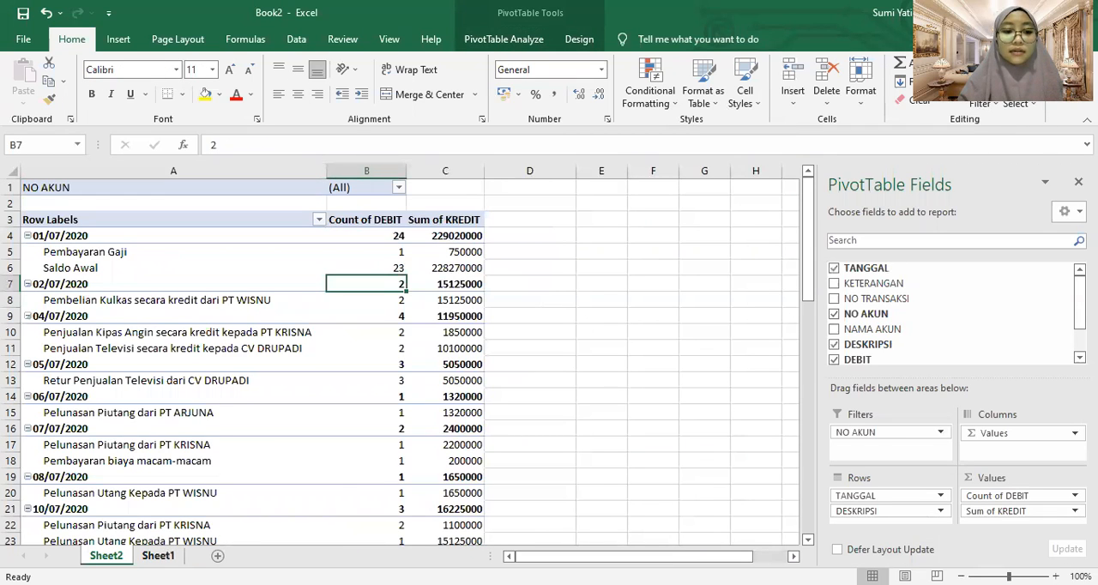
Format the KREDIT value field as Accounting with 2 decimal places and the Rp symbol
{"action": "left_click", "coordinate": [1074, 511]}
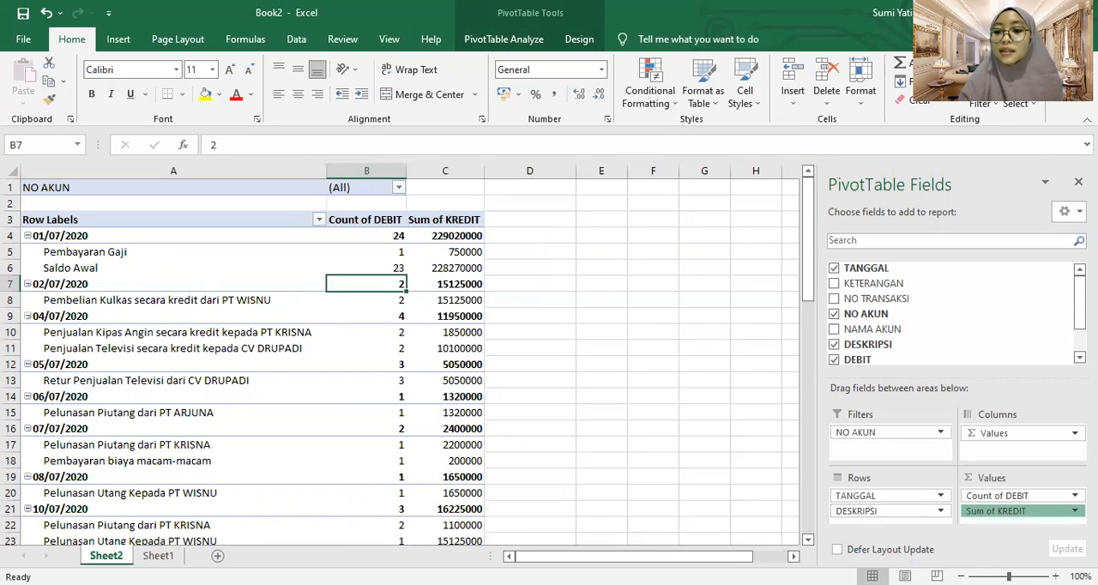
{"action": "left_click", "coordinate": [1040, 518]}
{"action": "left_click", "coordinate": [1069, 512]}
{"action": "left_click", "coordinate": [1008, 492]}
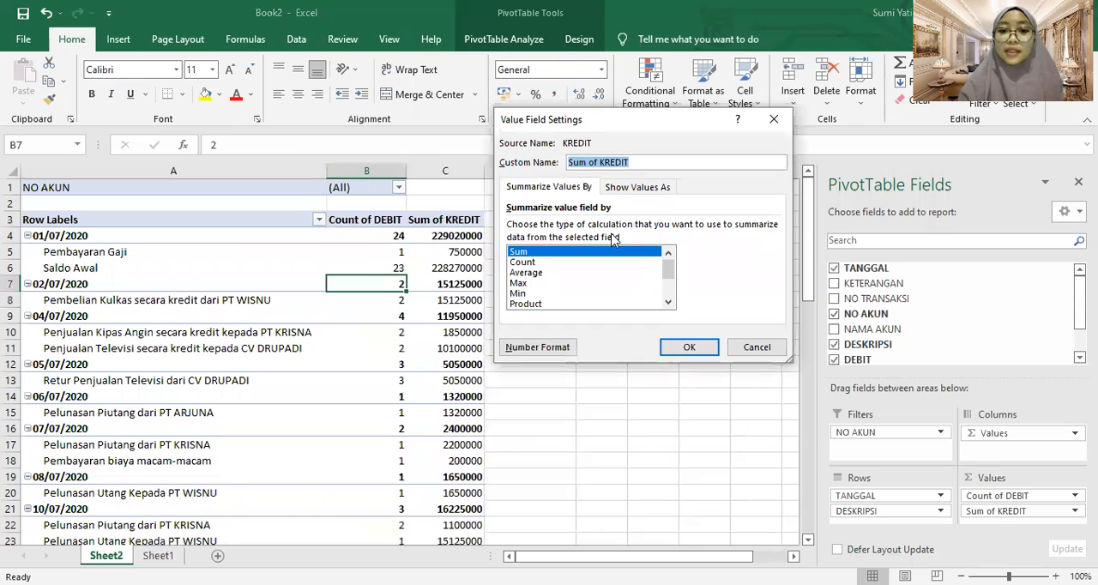
{"action": "left_click", "coordinate": [537, 347]}
{"action": "left_click", "coordinate": [502, 148]}
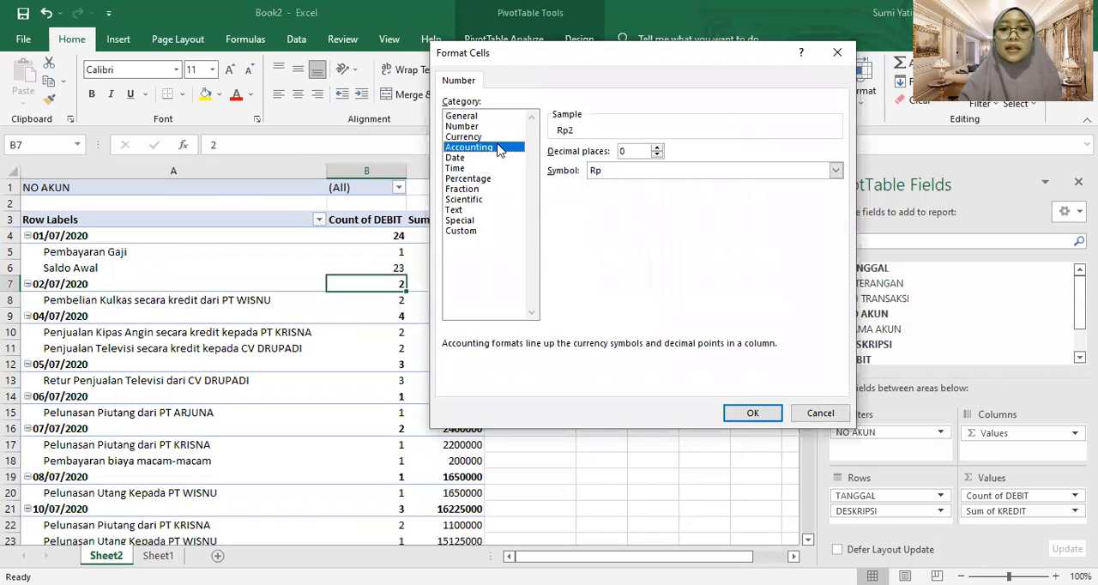
{"action": "left_click", "coordinate": [658, 149]}
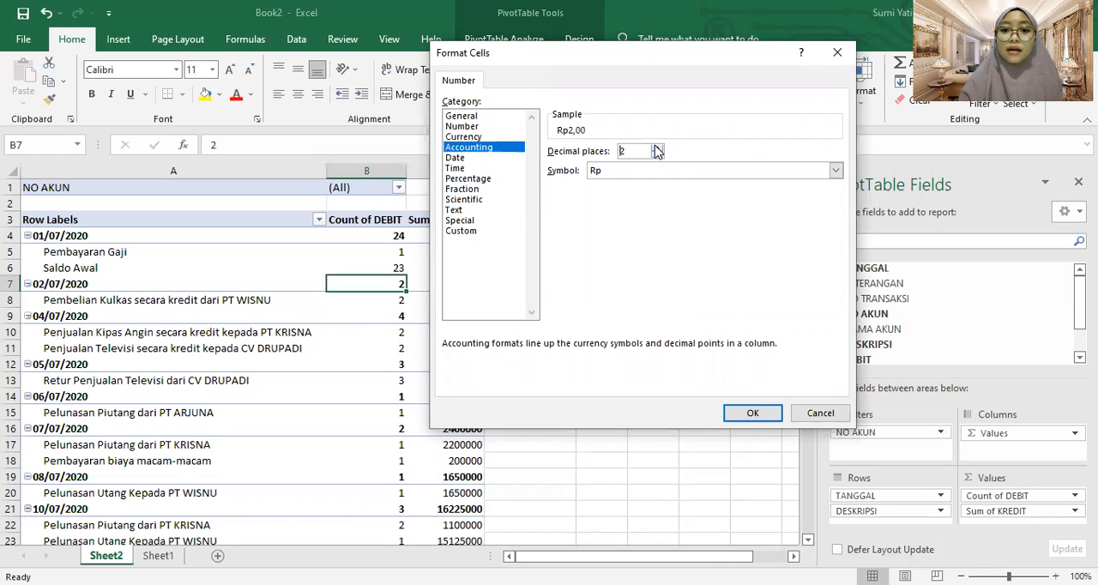
{"action": "left_click", "coordinate": [753, 414]}
{"action": "left_click", "coordinate": [700, 352]}
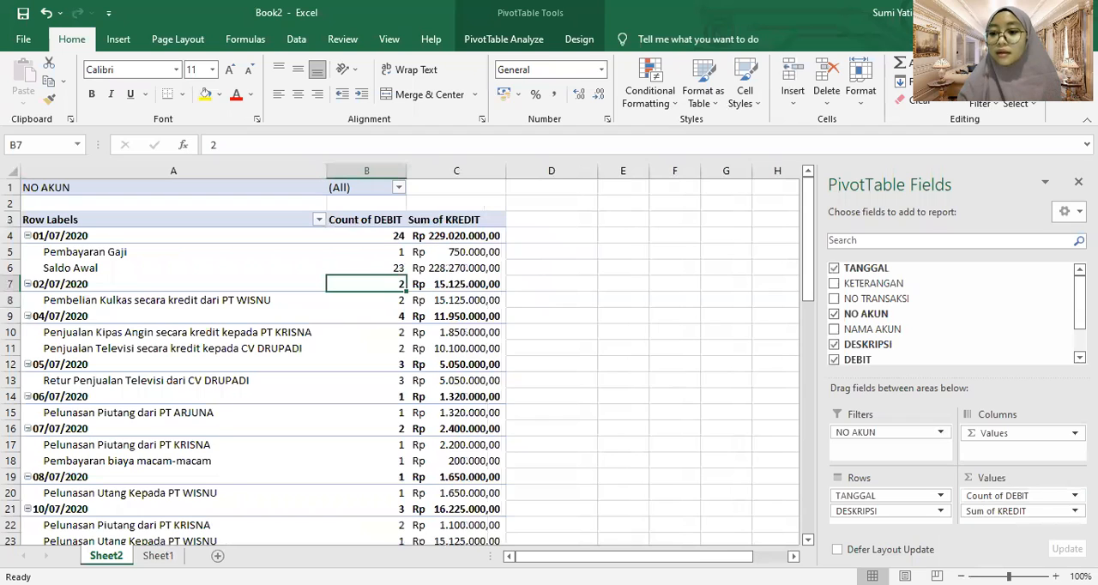
Summarize the DEBIT value field by Sum and format it as Accounting with 2 decimal places and the Rp symbol
{"action": "left_click", "coordinate": [1030, 495]}
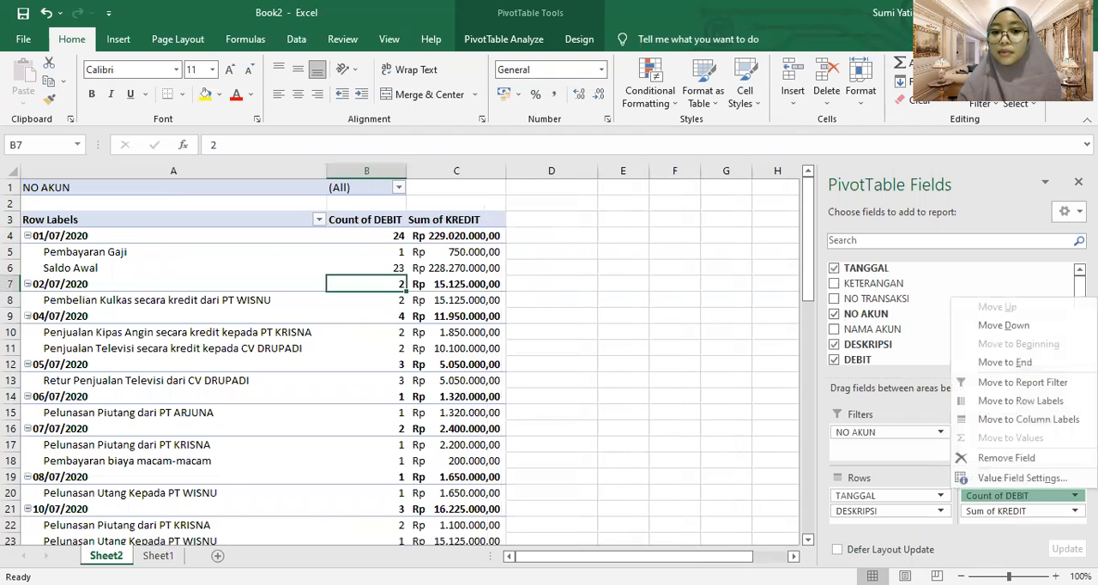
{"action": "left_click", "coordinate": [1020, 481]}
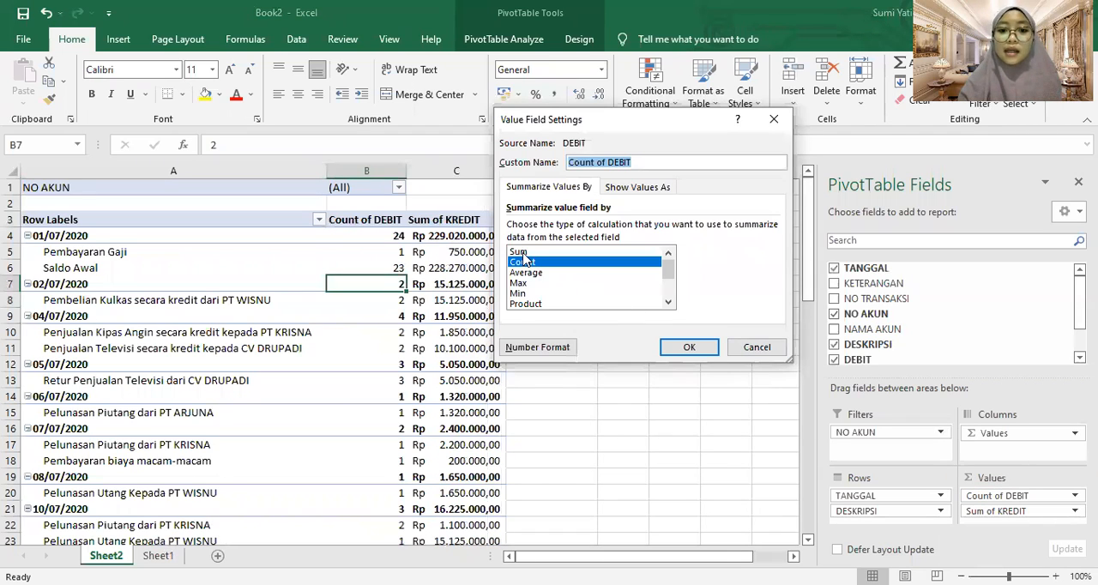
{"action": "left_click", "coordinate": [521, 251]}
{"action": "left_click", "coordinate": [535, 347]}
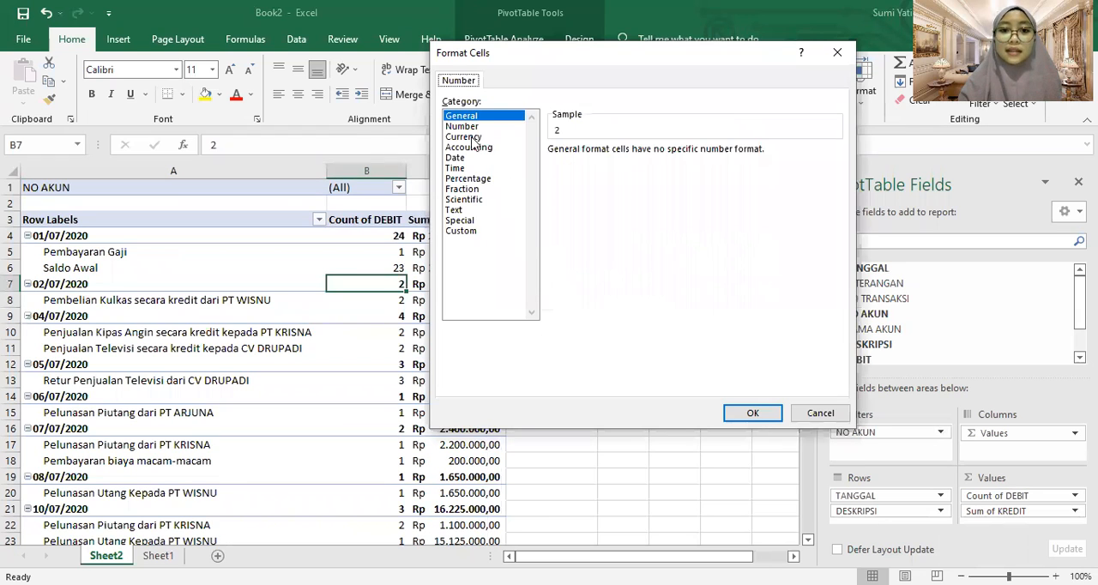
{"action": "left_click", "coordinate": [471, 147]}
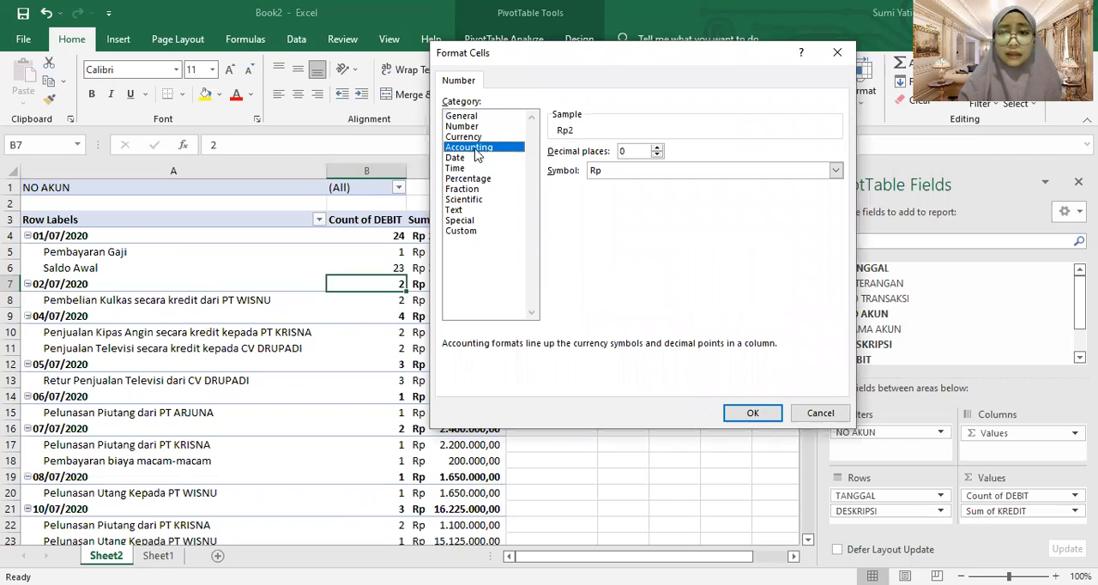
{"action": "left_click", "coordinate": [658, 148]}
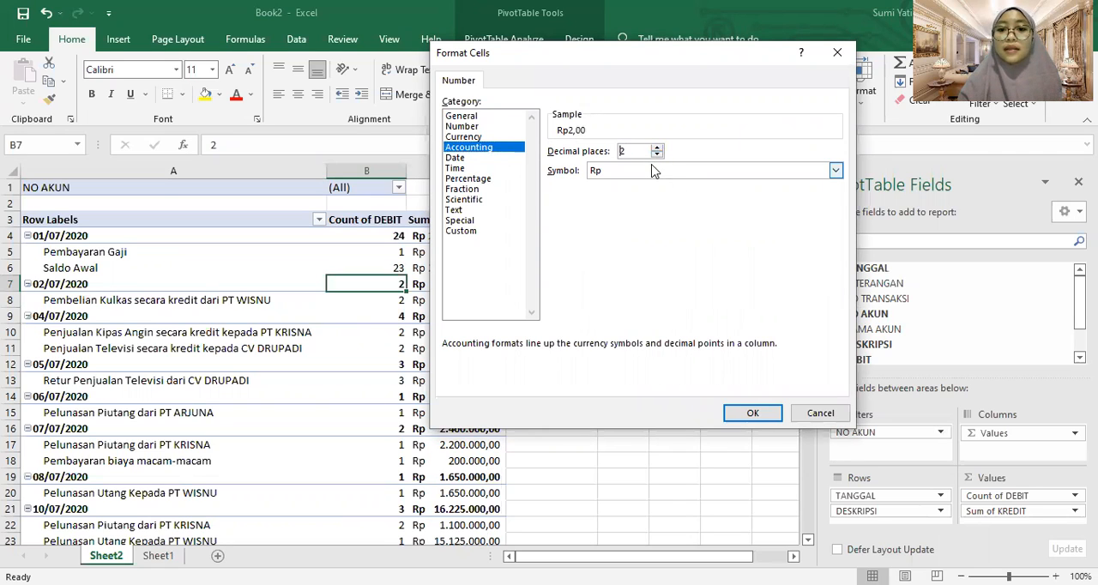
{"action": "left_click", "coordinate": [743, 413]}
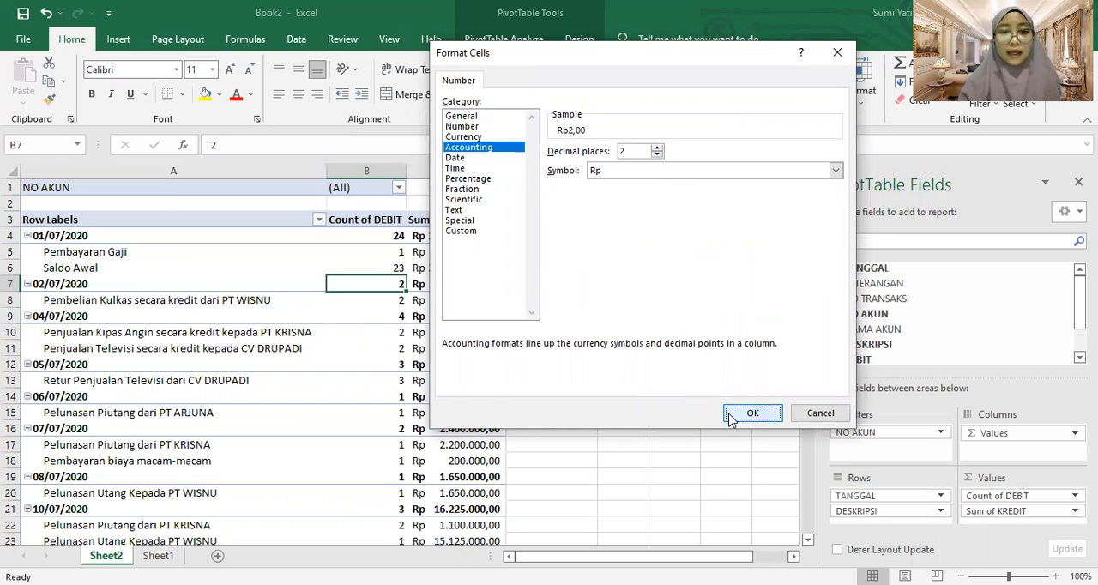
{"action": "left_click", "coordinate": [702, 347]}
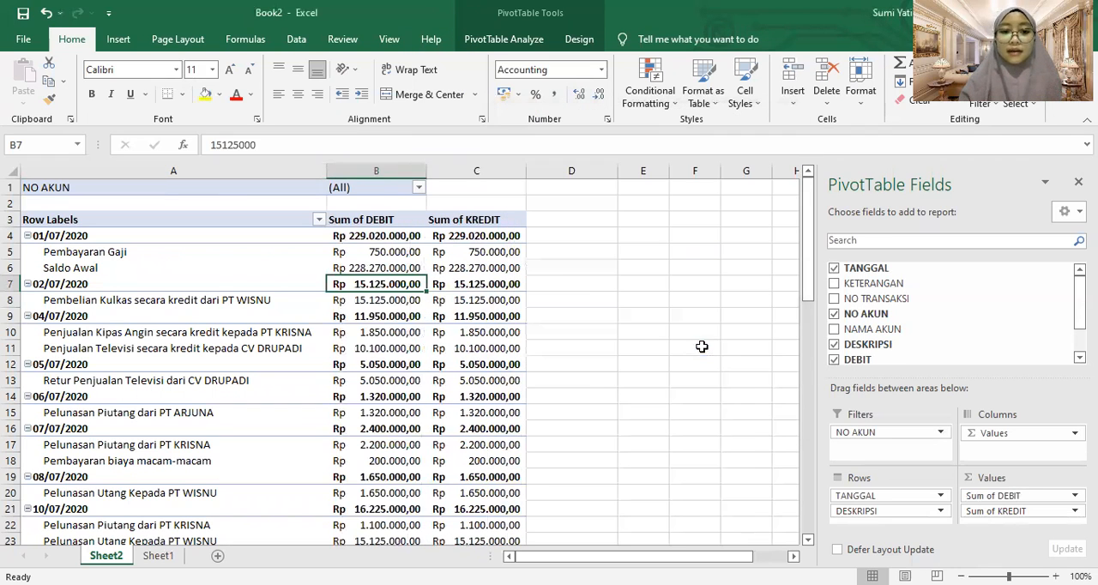
{"action": "left_click", "coordinate": [456, 294]}
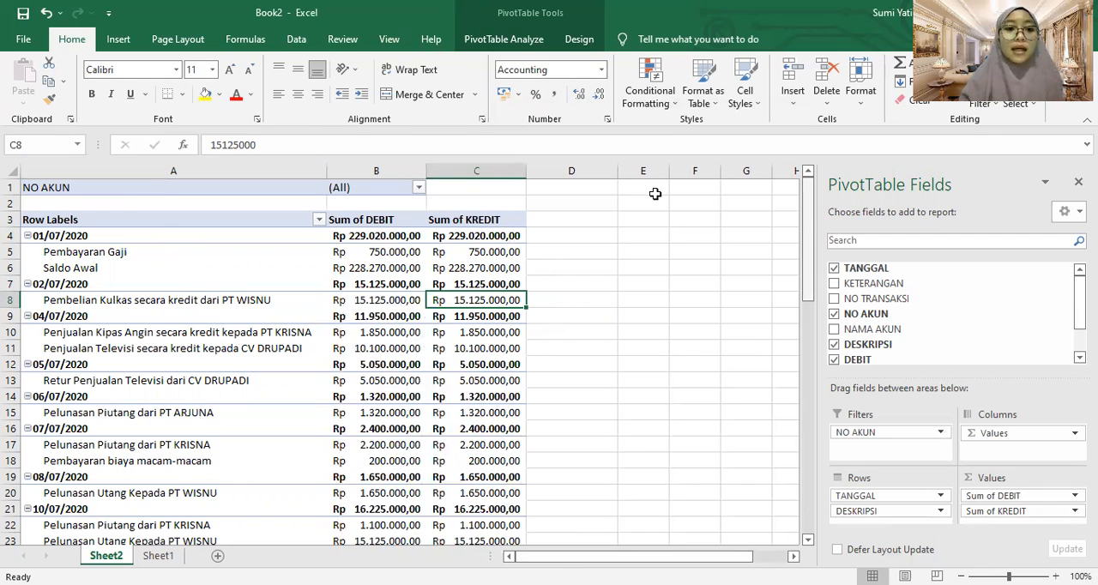
Select the row labels from the header in A3 down to row 62 and switch the PivotTable to the classic layout
{"action": "left_click", "coordinate": [95, 225]}
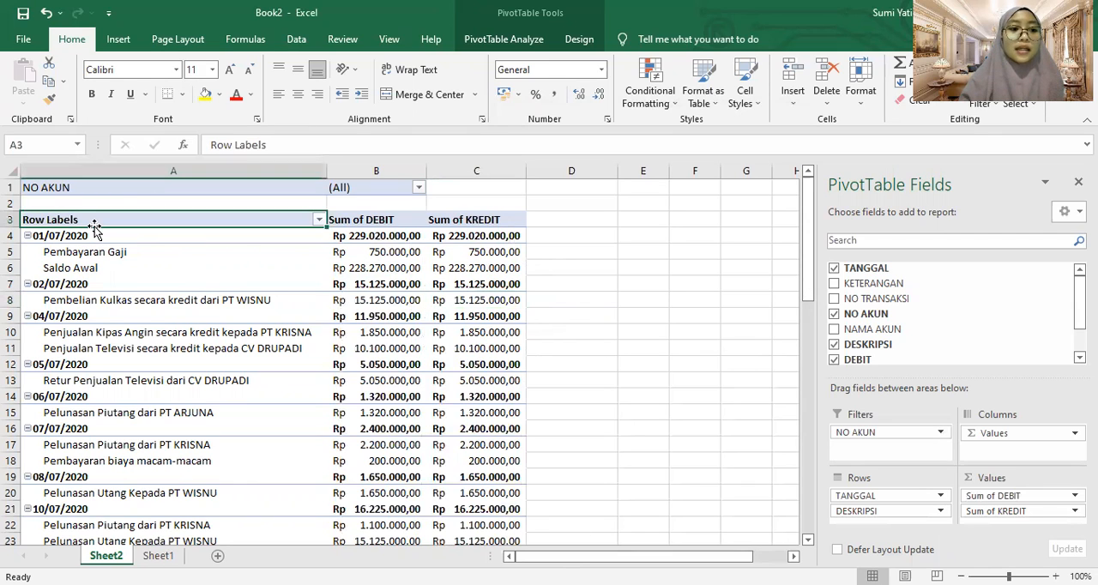
{"action": "key", "text": "shift+Down"}
{"action": "key", "text": "shift+Down"}
{"action": "key", "text": "shift+Down"}
{"action": "key", "text": "shift+Down"}
{"action": "key", "text": "shift+Down"}
{"action": "key", "text": "shift+Down"}
{"action": "key", "text": "shift+Down"}
{"action": "key", "text": "shift+Down"}
{"action": "key", "text": "shift+Down"}
{"action": "key", "text": "shift+Down"}
{"action": "key", "text": "shift+Down"}
{"action": "key", "text": "shift+Down"}
{"action": "key", "text": "shift+Down"}
{"action": "key", "text": "shift+Down"}
{"action": "key", "text": "shift+Down"}
{"action": "key", "text": "shift+Down"}
{"action": "key", "text": "shift+Down"}
{"action": "key", "text": "shift+Down"}
{"action": "key", "text": "shift+Down"}
{"action": "key", "text": "shift+Down"}
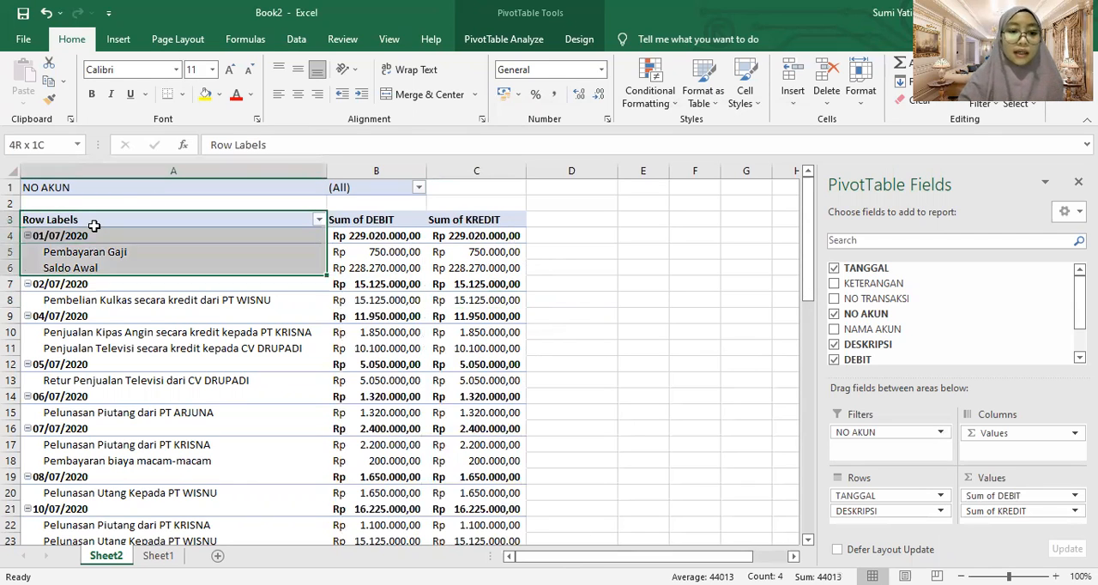
{"action": "key", "text": "shift+Down"}
{"action": "key", "text": "shift+Down"}
{"action": "key", "text": "shift+Down"}
{"action": "key", "text": "shift+Down"}
{"action": "key", "text": "shift+Down"}
{"action": "key", "text": "shift+Down"}
{"action": "key", "text": "shift+Down"}
{"action": "key", "text": "shift+Down"}
{"action": "key", "text": "shift+Down"}
{"action": "key", "text": "shift+Down"}
{"action": "key", "text": "shift+Down"}
{"action": "key", "text": "shift+Down"}
{"action": "key", "text": "shift+Down"}
{"action": "key", "text": "shift+Down"}
{"action": "key", "text": "shift+Down"}
{"action": "key", "text": "shift+Down"}
{"action": "key", "text": "shift+Down"}
{"action": "key", "text": "shift+Down"}
{"action": "key", "text": "shift+Down"}
{"action": "key", "text": "shift+Down"}
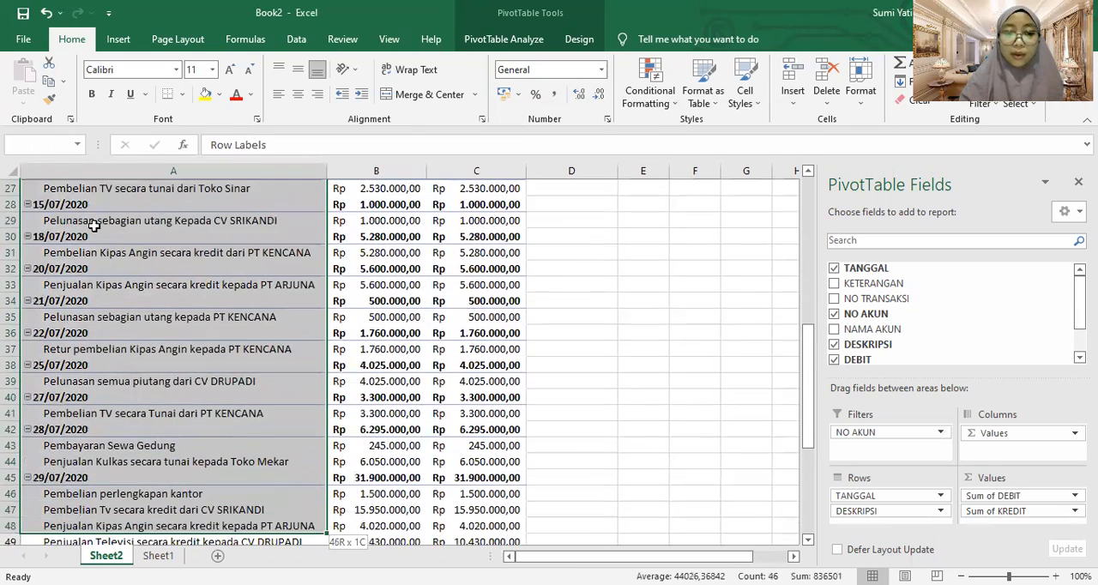
{"action": "key", "text": "shift+Down"}
{"action": "key", "text": "shift+Down"}
{"action": "key", "text": "shift+Down"}
{"action": "key", "text": "shift+Down"}
{"action": "key", "text": "shift+Down"}
{"action": "key", "text": "shift+Down"}
{"action": "key", "text": "shift+Down"}
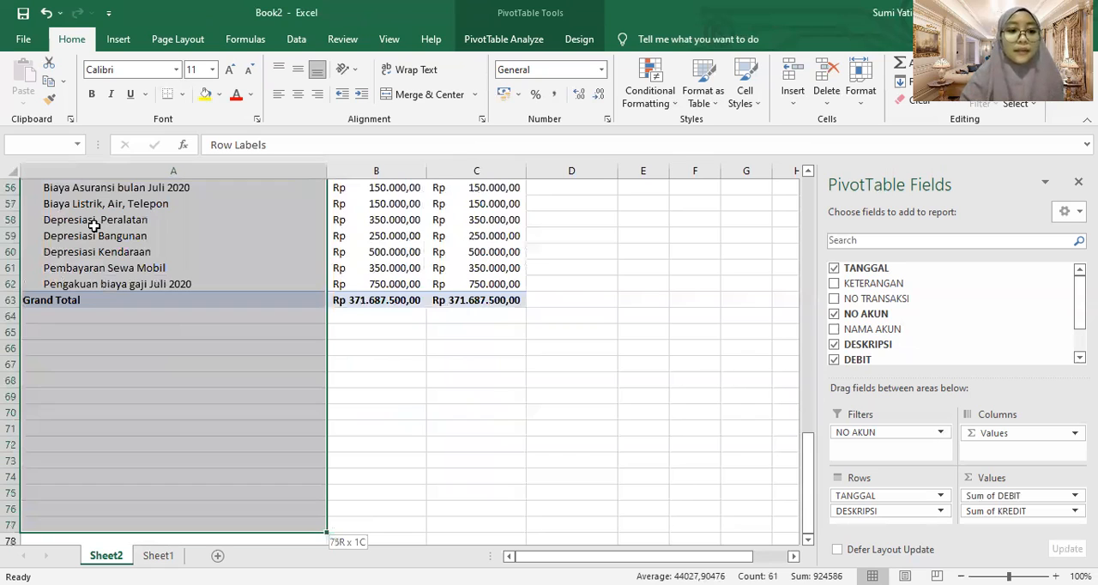
{"action": "key", "text": "shift+Up"}
{"action": "key", "text": "shift+Up"}
{"action": "key", "text": "shift+Up"}
{"action": "key", "text": "shift+Up"}
{"action": "key", "text": "shift+Up"}
{"action": "key", "text": "shift+Up"}
{"action": "key", "text": "shift+Up"}
{"action": "key", "text": "shift+Up"}
{"action": "key", "text": "shift+Up"}
{"action": "key", "text": "shift+Up"}
{"action": "key", "text": "shift+Up"}
{"action": "key", "text": "shift+Up"}
{"action": "key", "text": "shift+Up"}
{"action": "key", "text": "shift+Up"}
{"action": "key", "text": "shift+Up"}
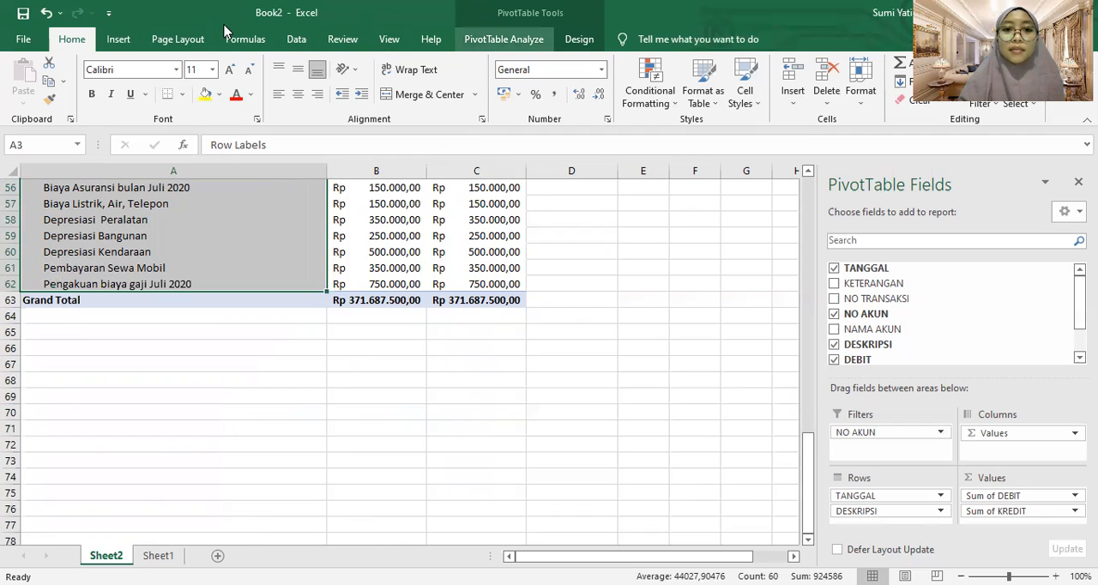
{"action": "left_click", "coordinate": [504, 39]}
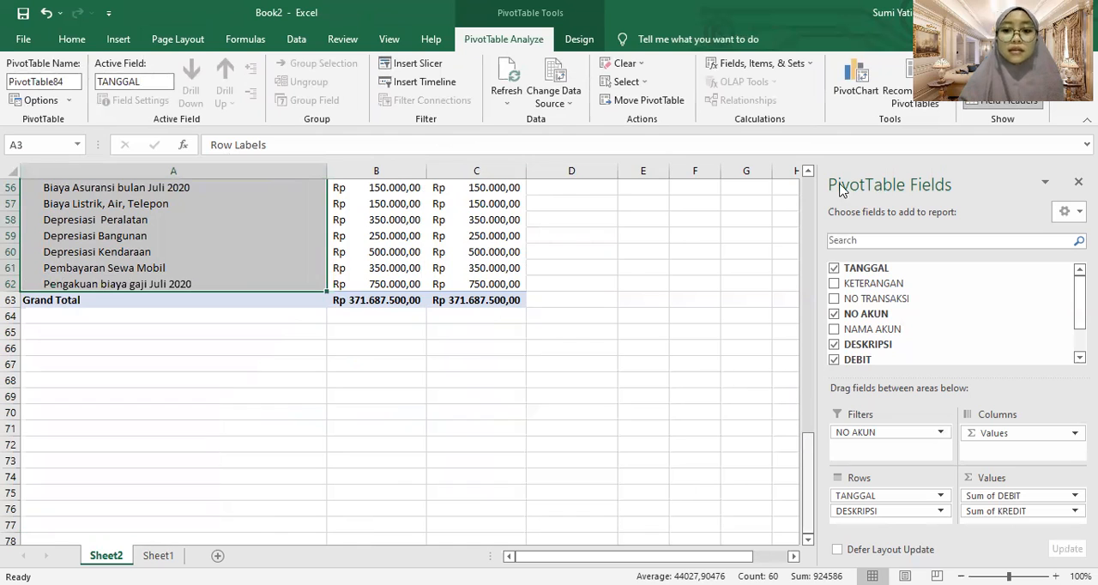
{"action": "scroll", "coordinate": [218, 288], "scroll_direction": "up", "scroll_amount": 18}
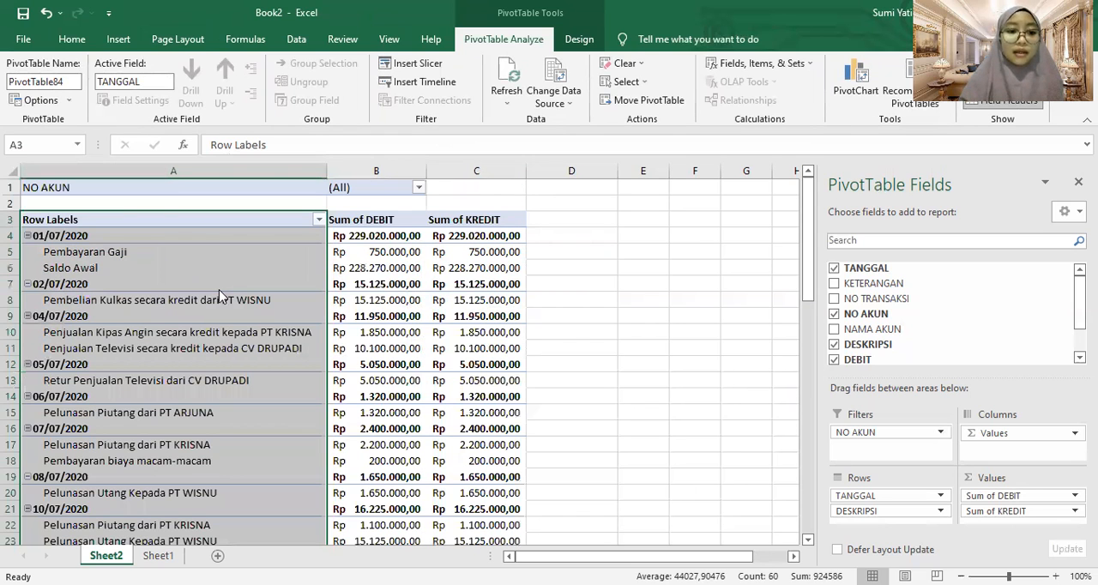
{"action": "right_click", "coordinate": [219, 290]}
{"action": "left_click", "coordinate": [266, 364]}
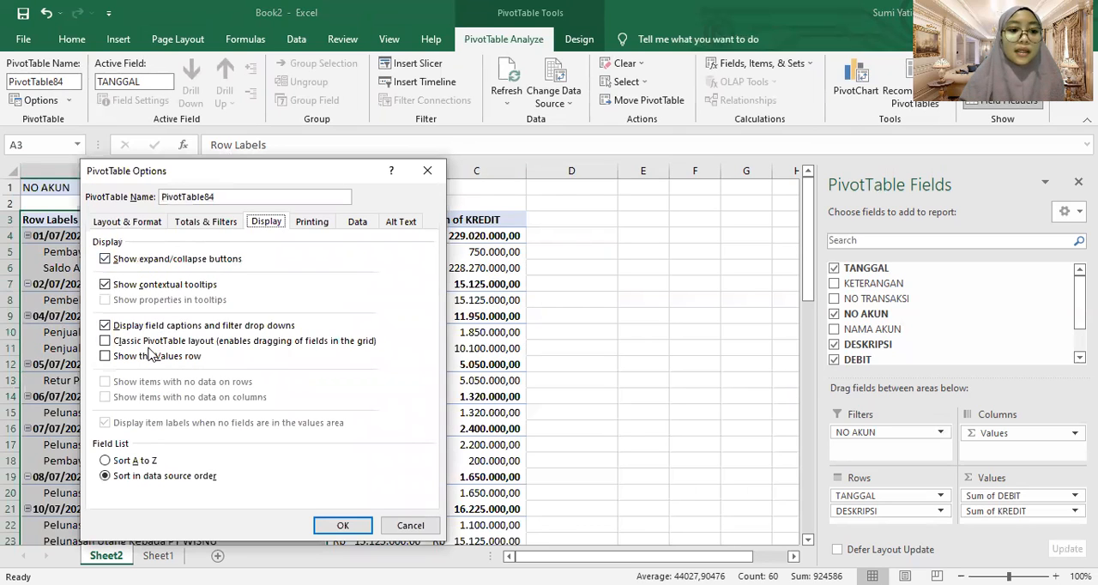
{"action": "left_click", "coordinate": [171, 344]}
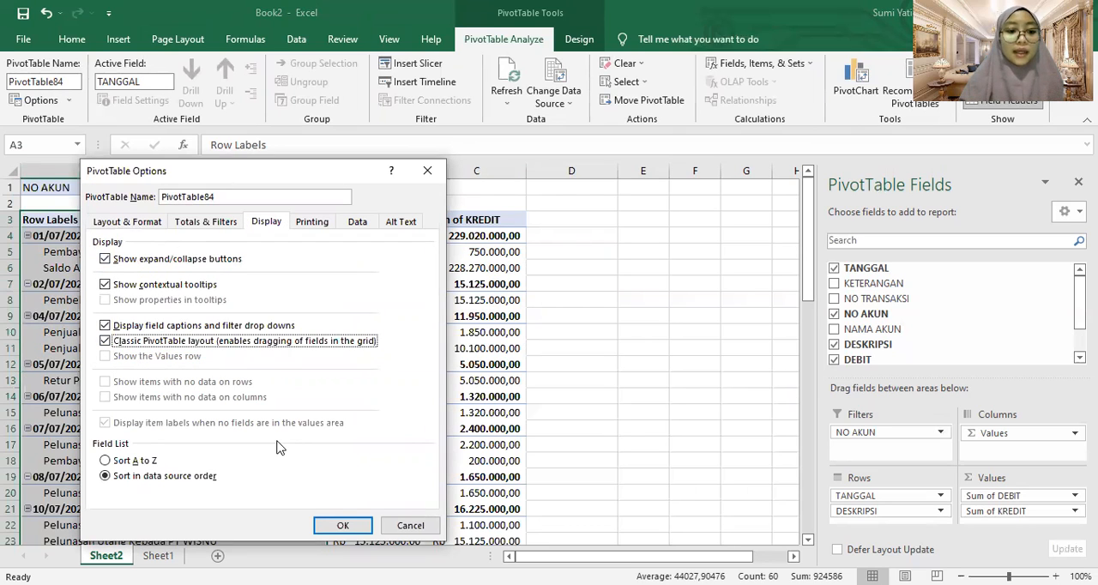
{"action": "left_click", "coordinate": [341, 528]}
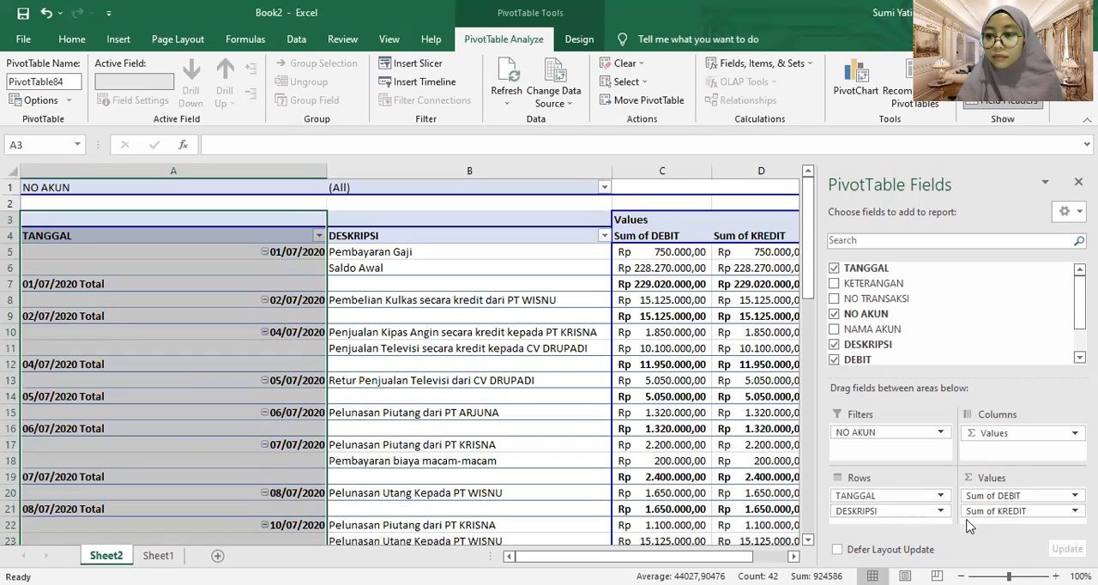
Remove TANGGAL from the PivotTable rows and add it back below DESKRIPSI
{"action": "left_click", "coordinate": [992, 435]}
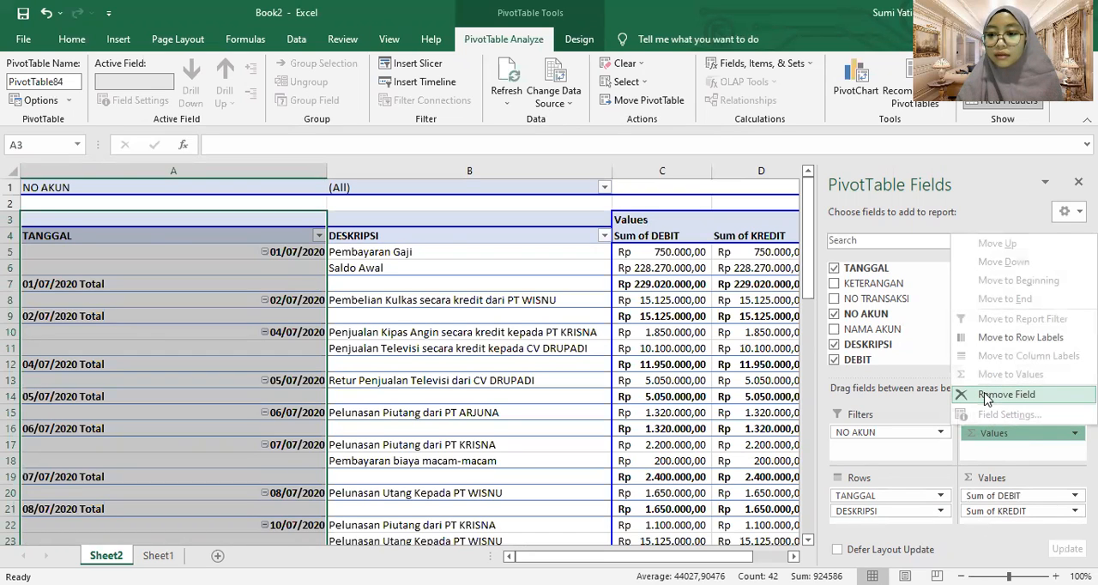
{"action": "left_click", "coordinate": [940, 513]}
{"action": "left_click", "coordinate": [940, 513]}
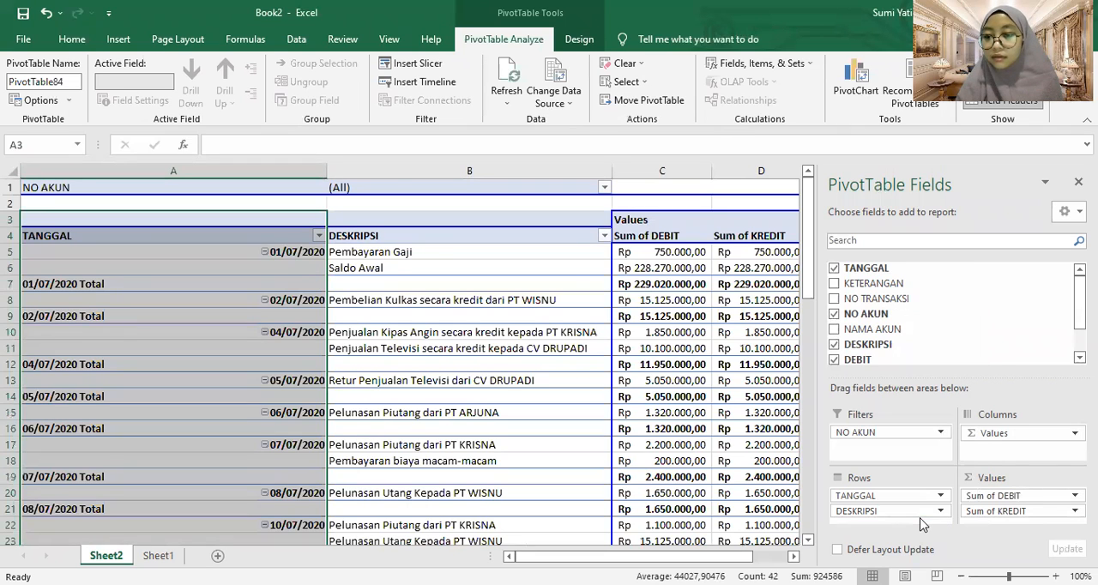
{"action": "left_click", "coordinate": [941, 497]}
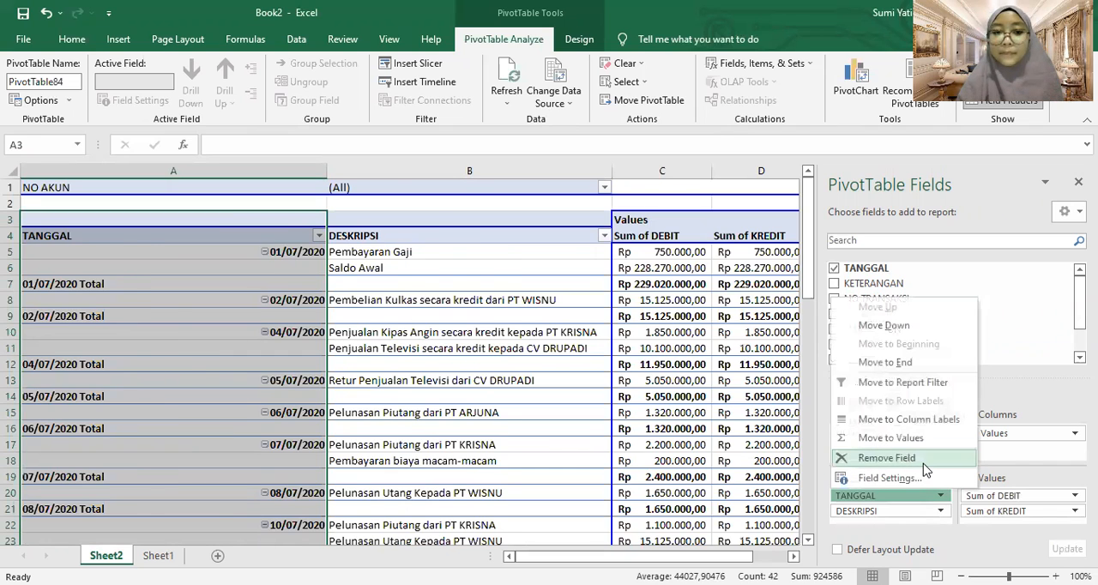
{"action": "left_click", "coordinate": [924, 465]}
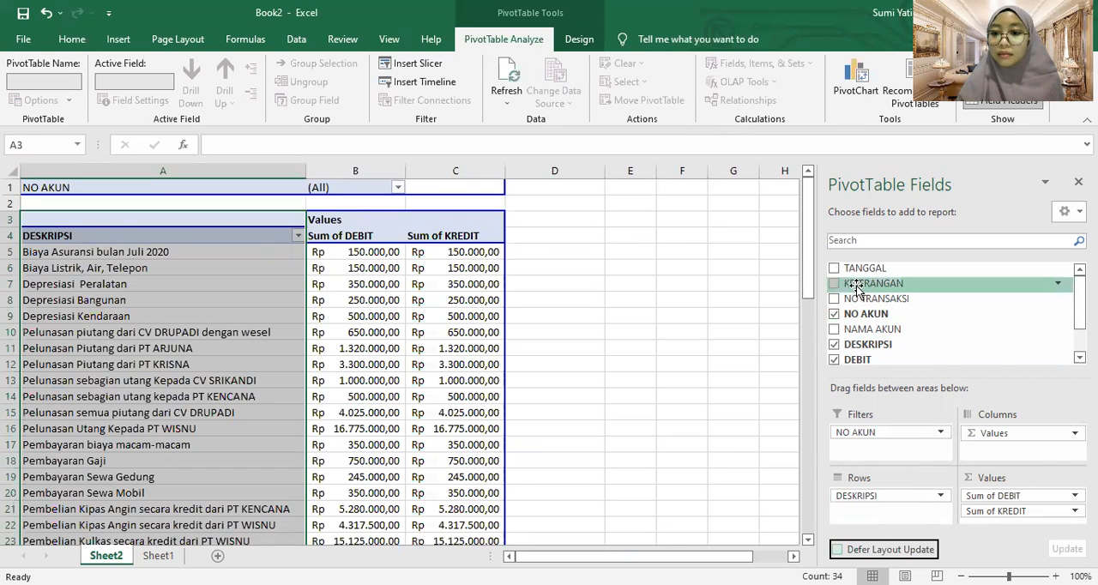
{"action": "left_click", "coordinate": [834, 267]}
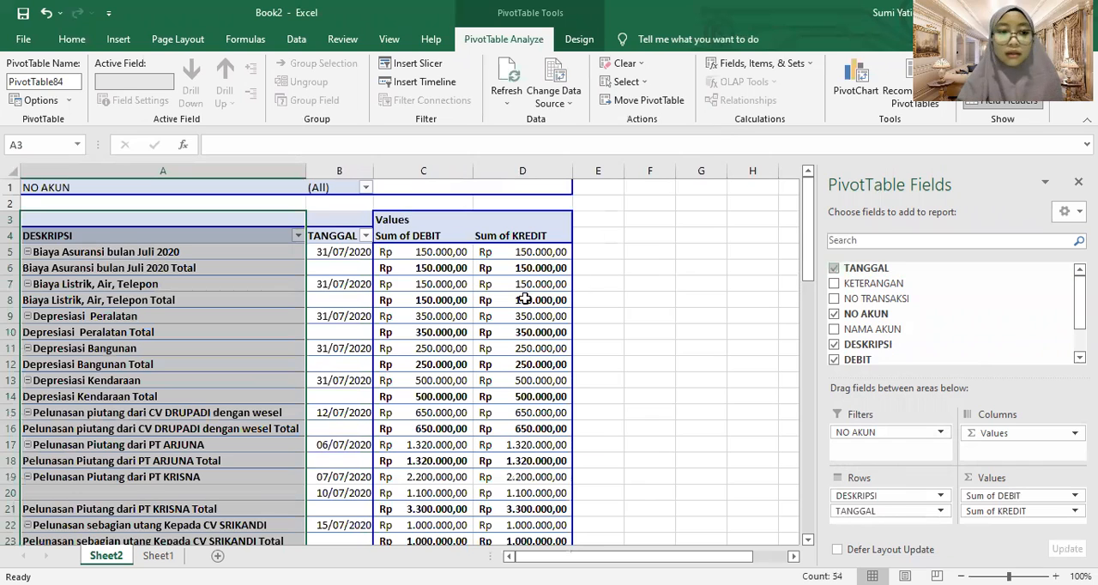
{"action": "left_click", "coordinate": [349, 238]}
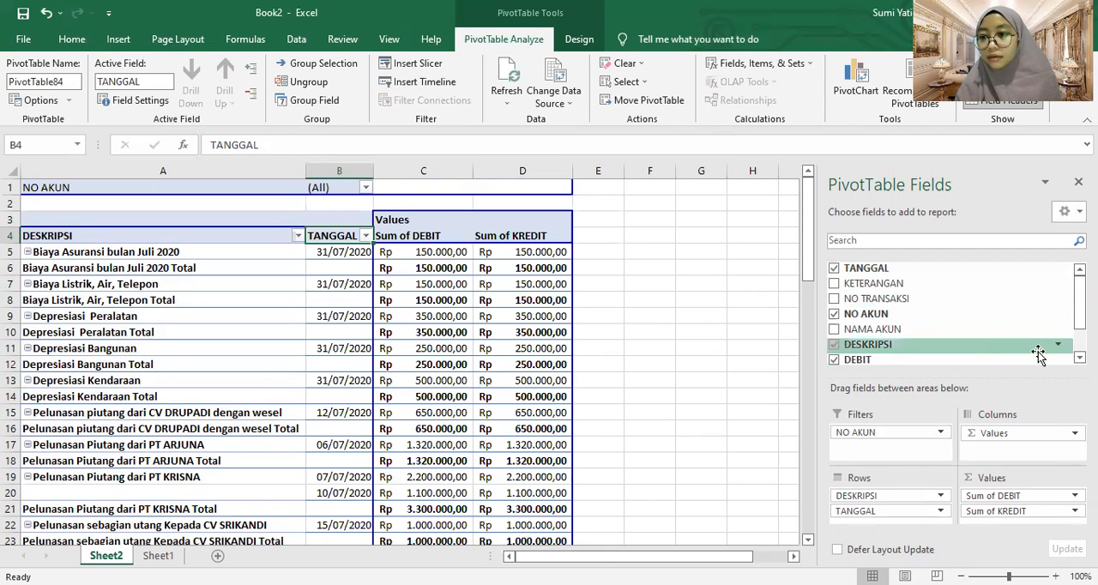
{"action": "mouse_move", "coordinate": [1080, 302]}
{"action": "left_mouse_down"}
{"action": "mouse_move", "coordinate": [1080, 325]}
{"action": "mouse_move", "coordinate": [1080, 300]}
{"action": "left_mouse_up"}
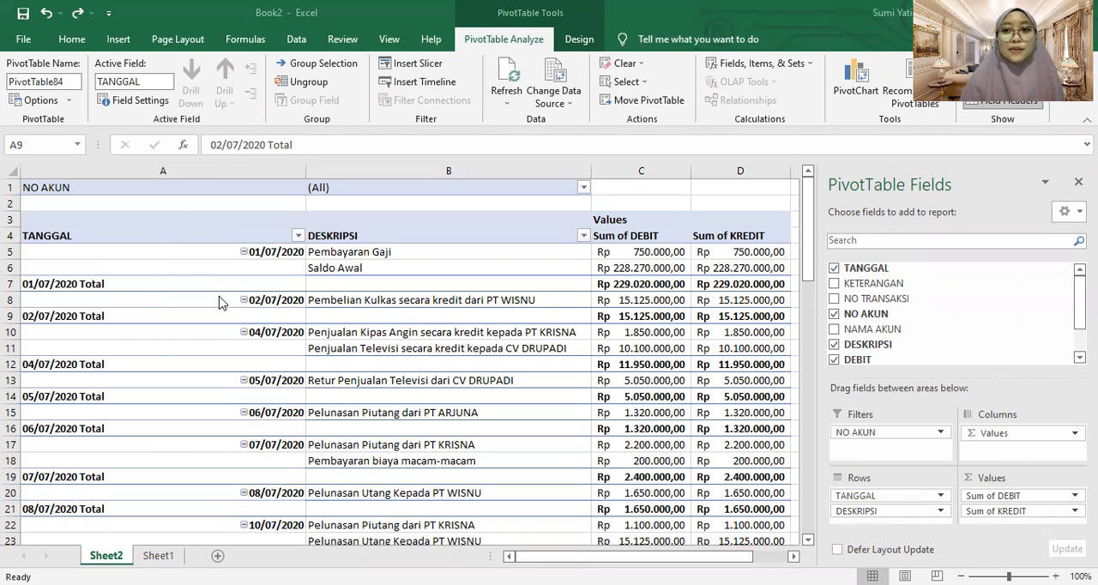
Turn off the subtotals for TANGGAL and narrow column A to fit the dates
{"action": "left_click", "coordinate": [86, 287]}
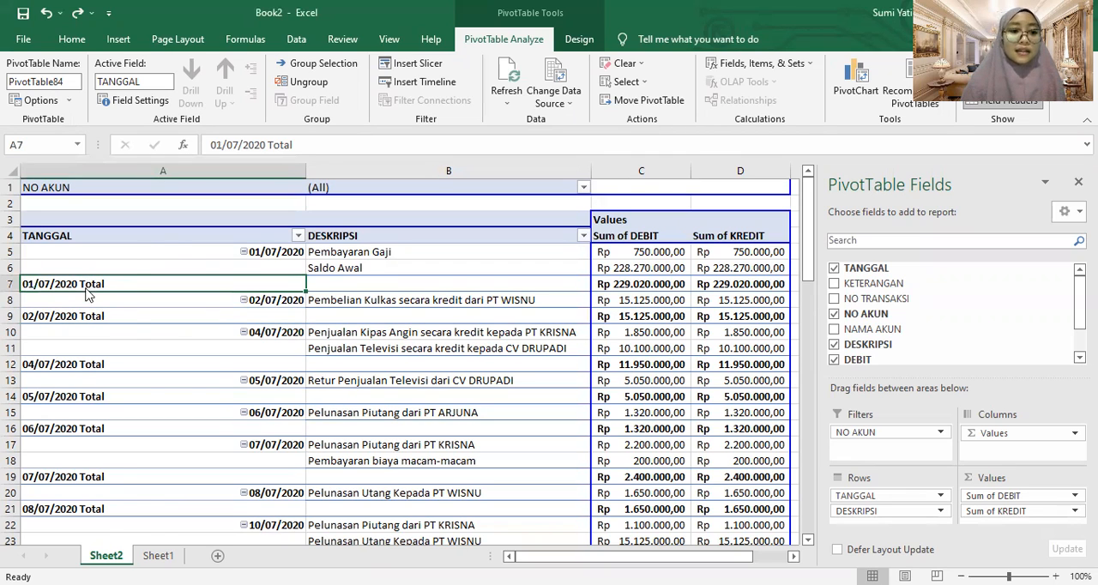
{"action": "right_click", "coordinate": [86, 288]}
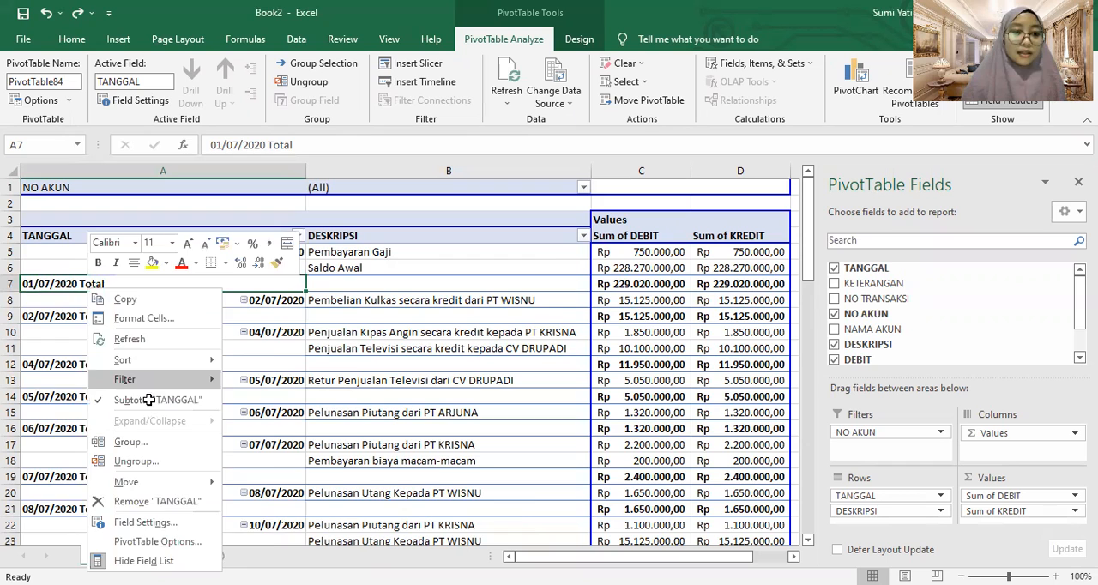
{"action": "left_click", "coordinate": [154, 400]}
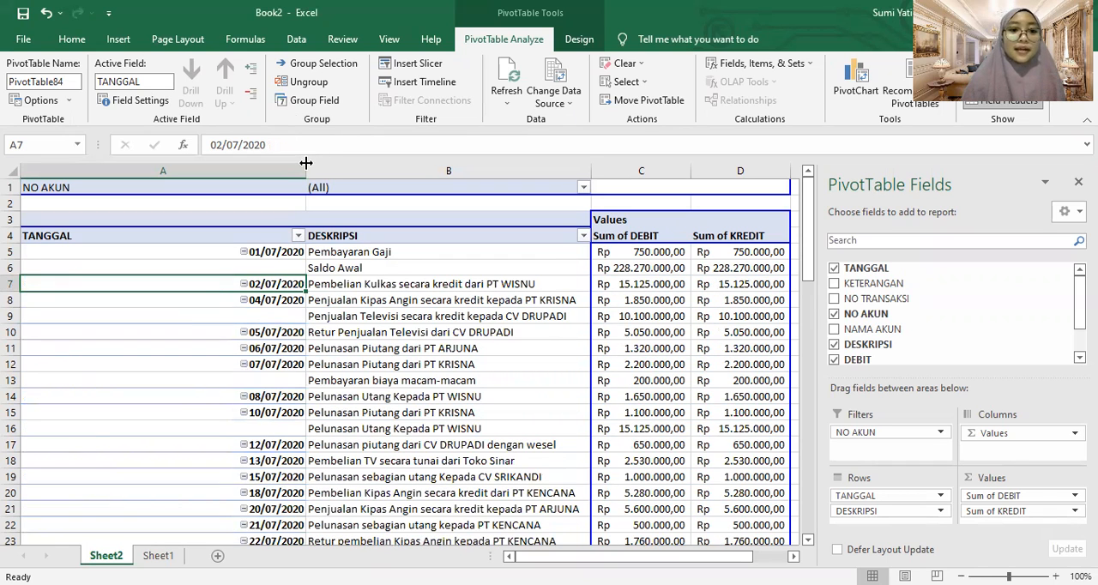
{"action": "left_click_drag", "start_coordinate": [306, 162], "coordinate": [115, 163]}
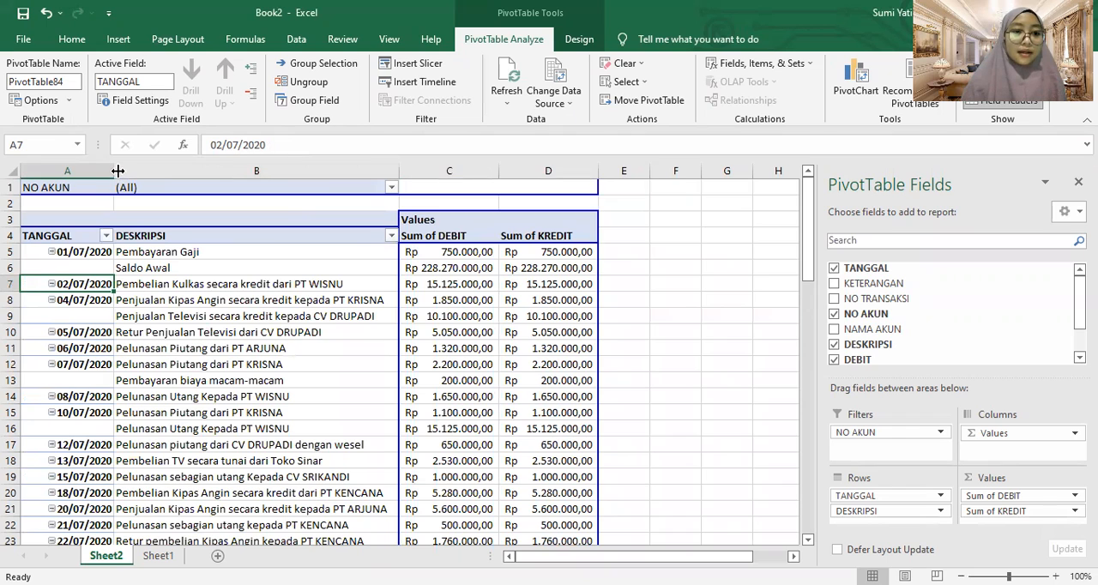
{"action": "left_click_drag", "start_coordinate": [118, 171], "coordinate": [103, 171]}
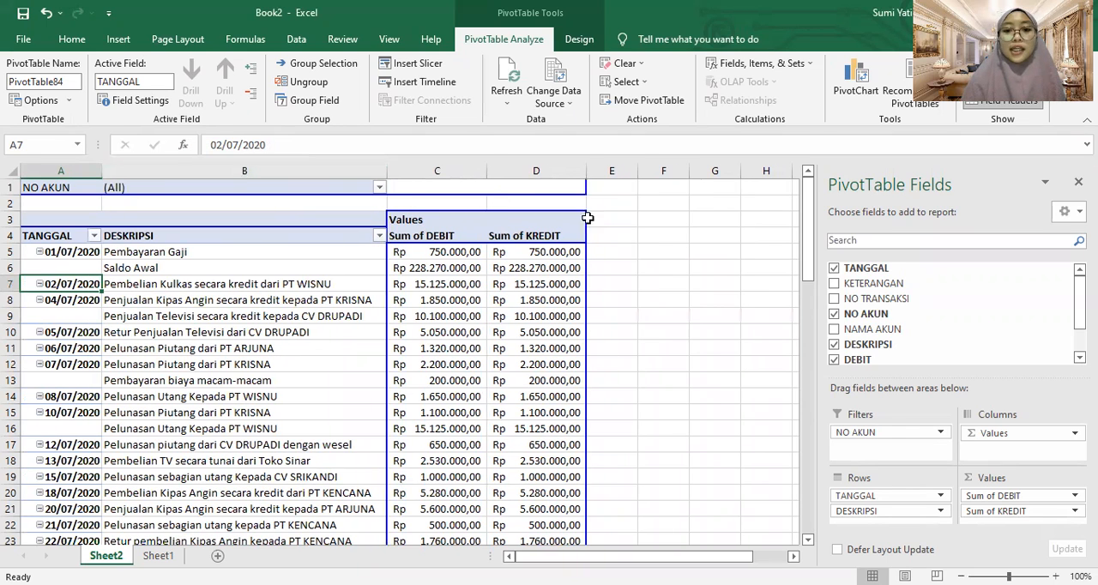
{"action": "left_click", "coordinate": [607, 229]}
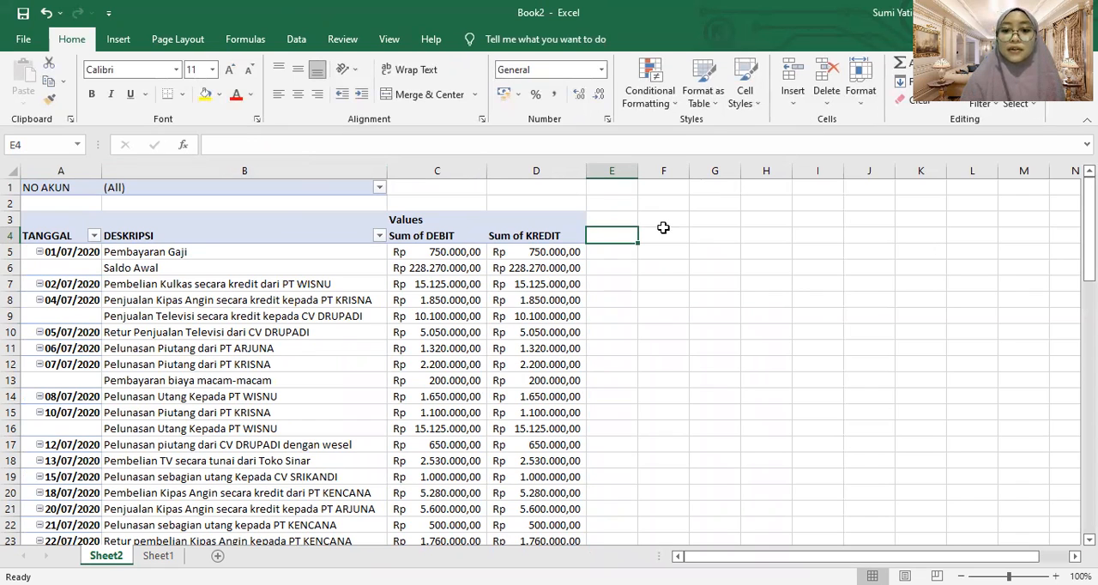
Start a PivotTable calculated field named "sum of saldo"
{"action": "left_click", "coordinate": [566, 221]}
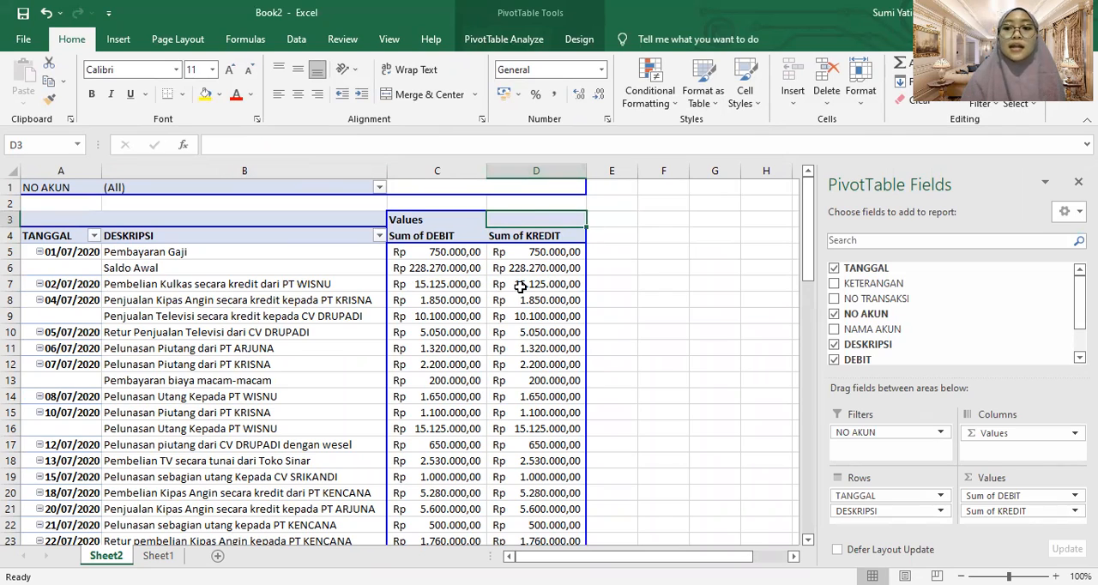
{"action": "mouse_move", "coordinate": [521, 286]}
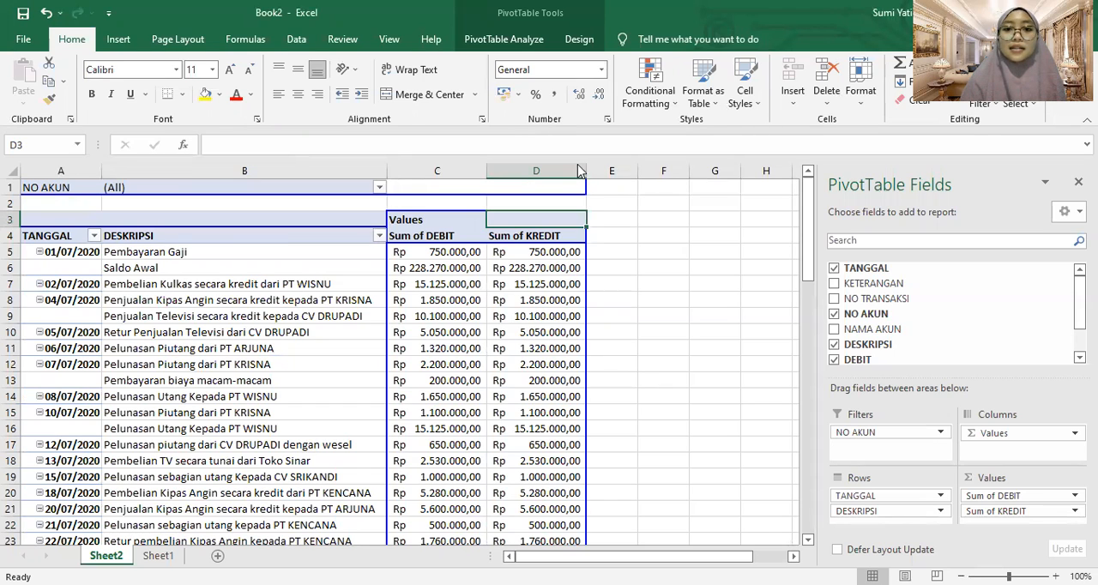
{"action": "left_click", "coordinate": [520, 45]}
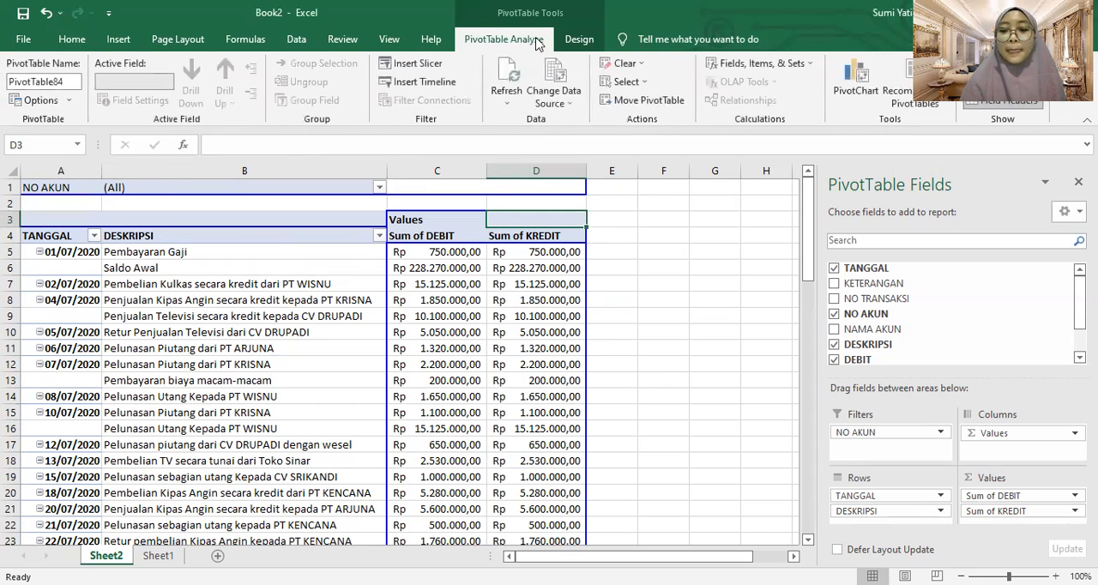
{"action": "left_click", "coordinate": [750, 66]}
{"action": "left_click", "coordinate": [762, 84]}
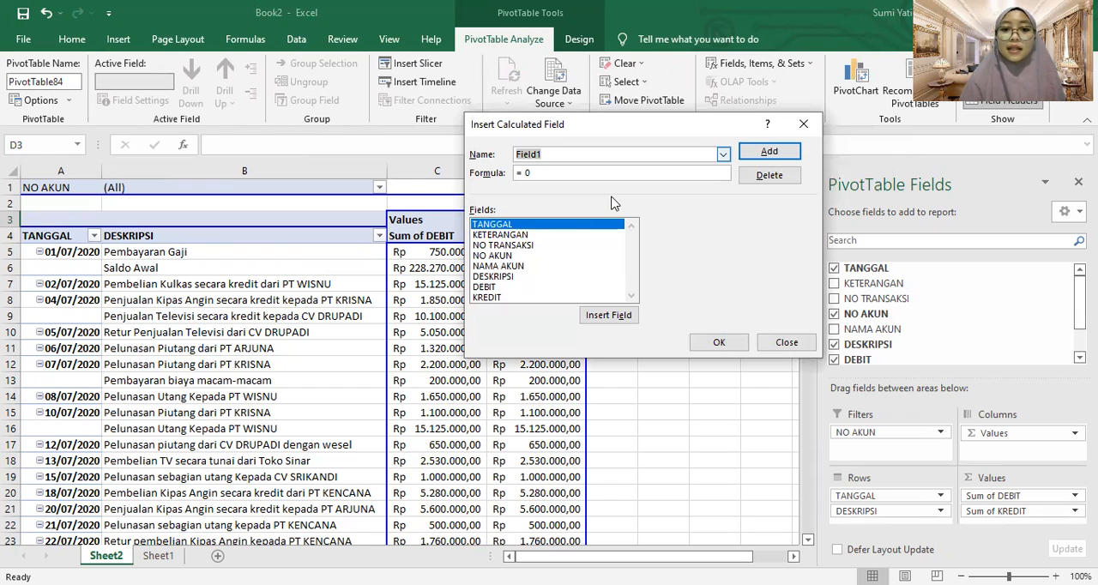
{"action": "type", "text": "sum of saldo"}
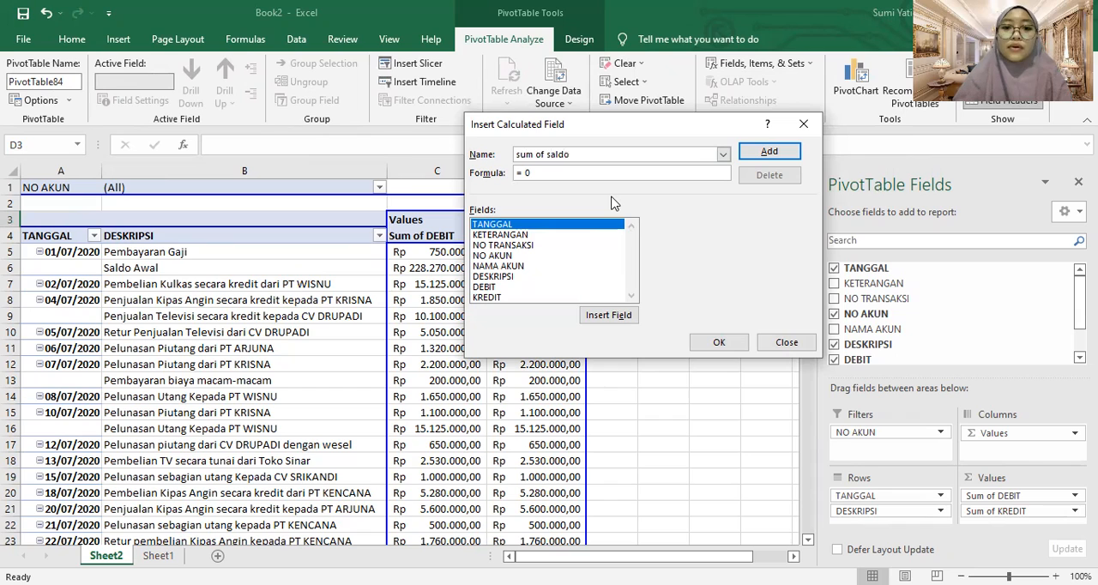
Set the calculated field's formula to = DEBIT-KREDIT and insert it into the PivotTable
{"action": "key", "text": "Tab"}
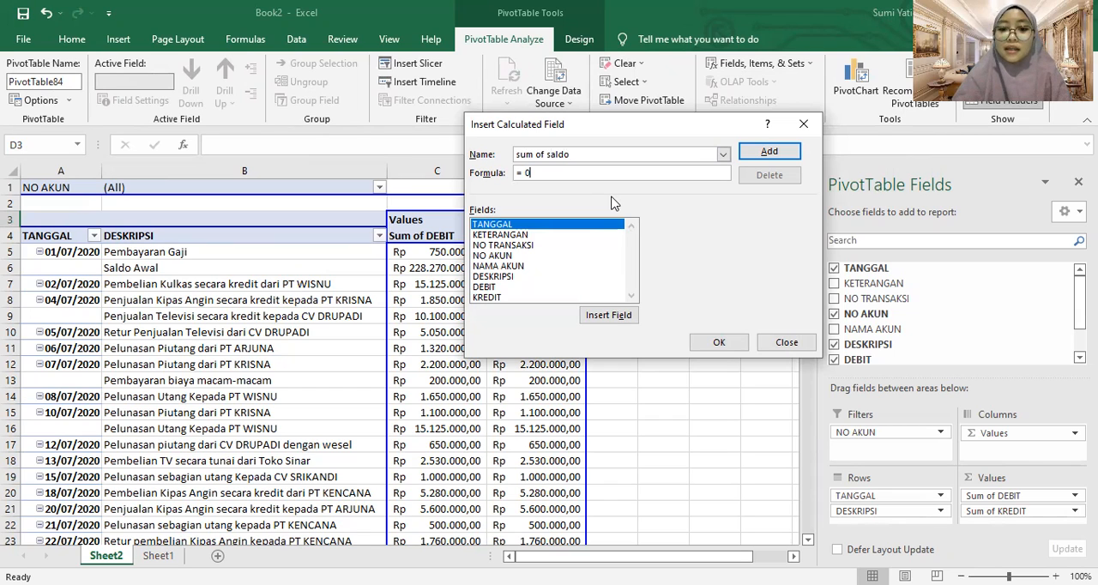
{"action": "key", "text": "BackSpace"}
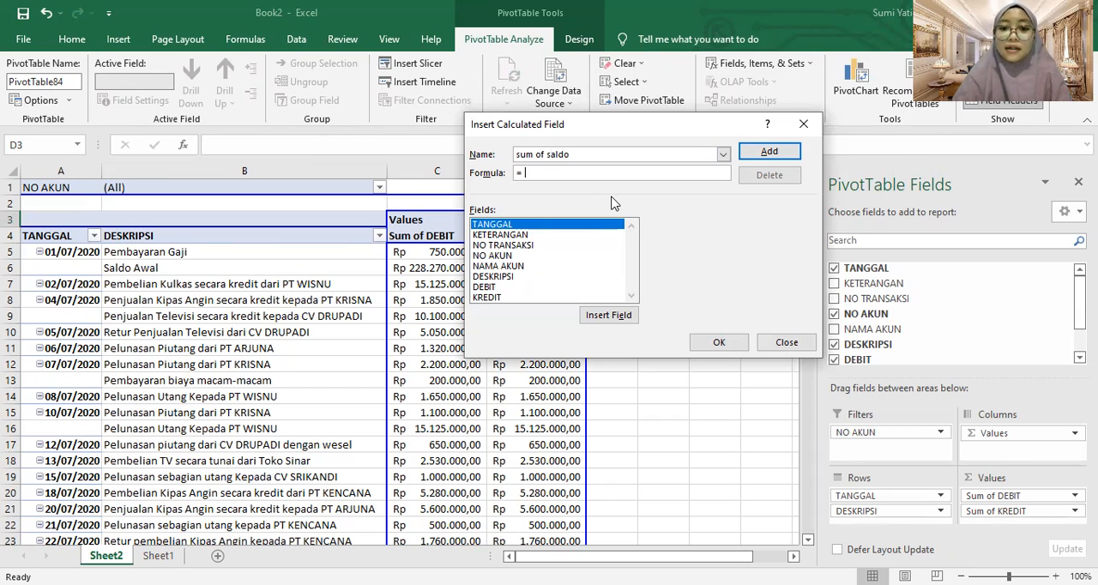
{"action": "left_click", "coordinate": [497, 288]}
{"action": "left_click", "coordinate": [606, 315]}
{"action": "type", "text": "-"}
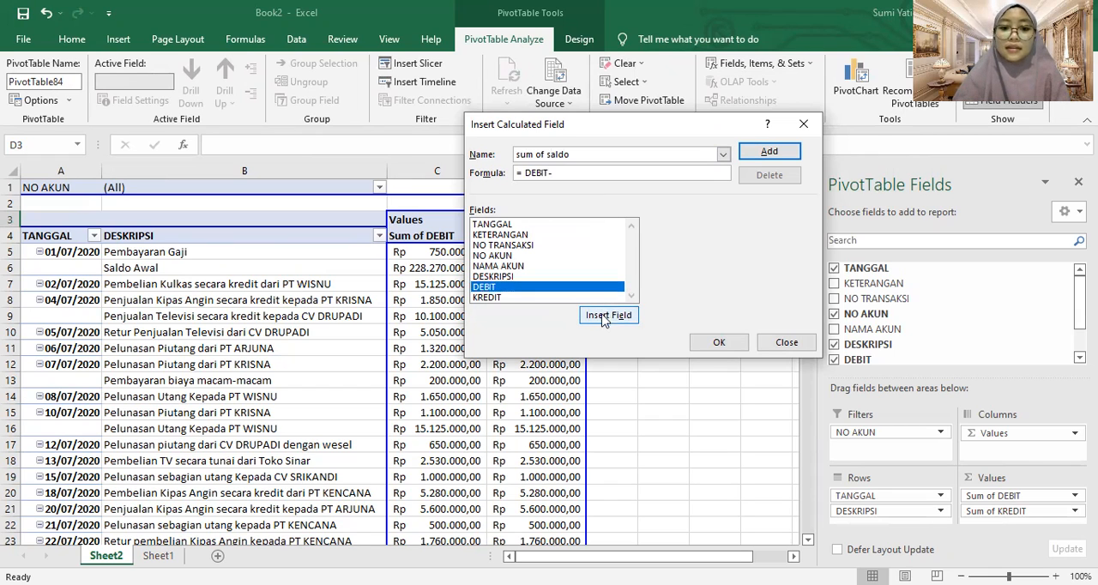
{"action": "left_click", "coordinate": [571, 298]}
{"action": "left_click", "coordinate": [596, 314]}
{"action": "left_click", "coordinate": [719, 343]}
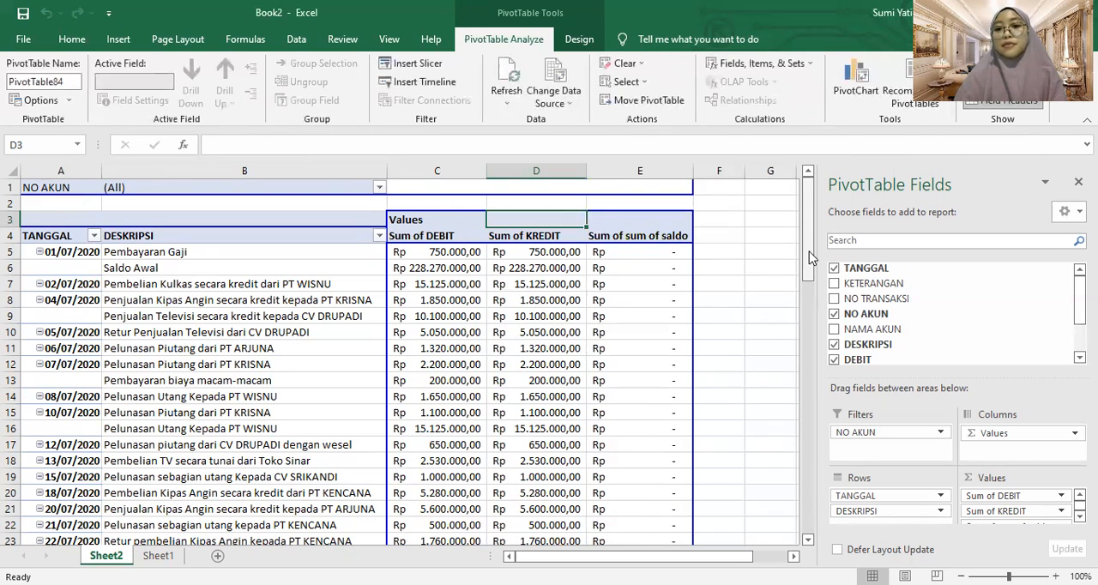
{"action": "left_click_drag", "start_coordinate": [811, 257], "coordinate": [796, 204]}
{"action": "left_click", "coordinate": [482, 251]}
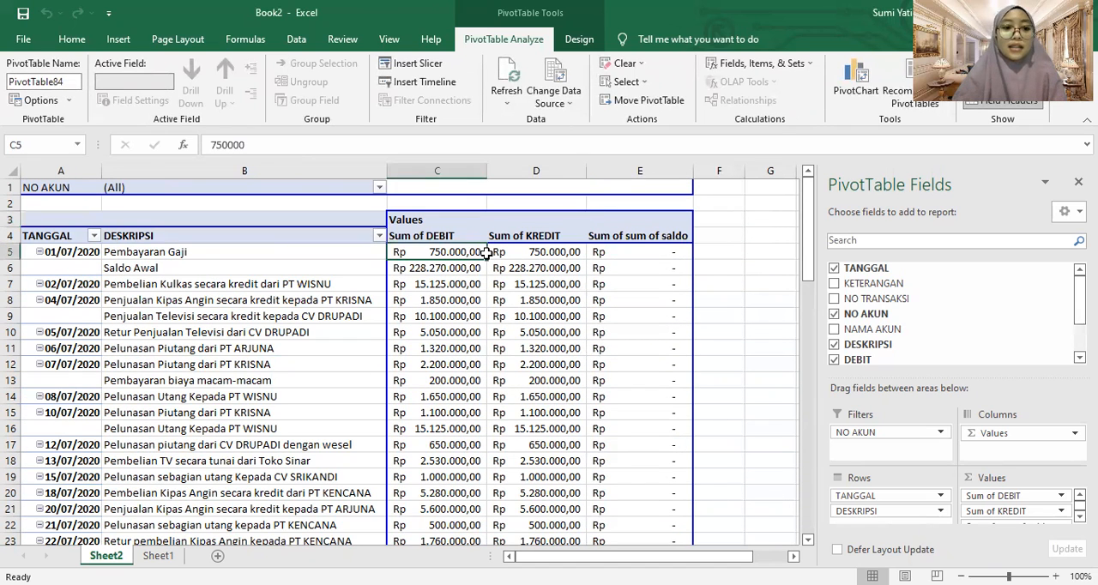
{"action": "left_click", "coordinate": [403, 194]}
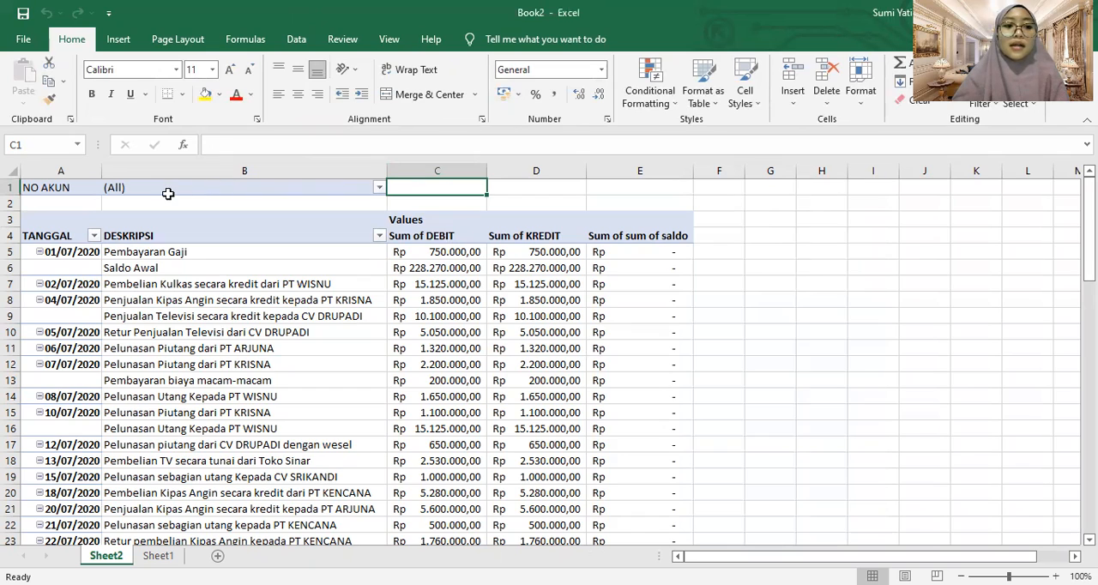
{"action": "right_click", "coordinate": [433, 191]}
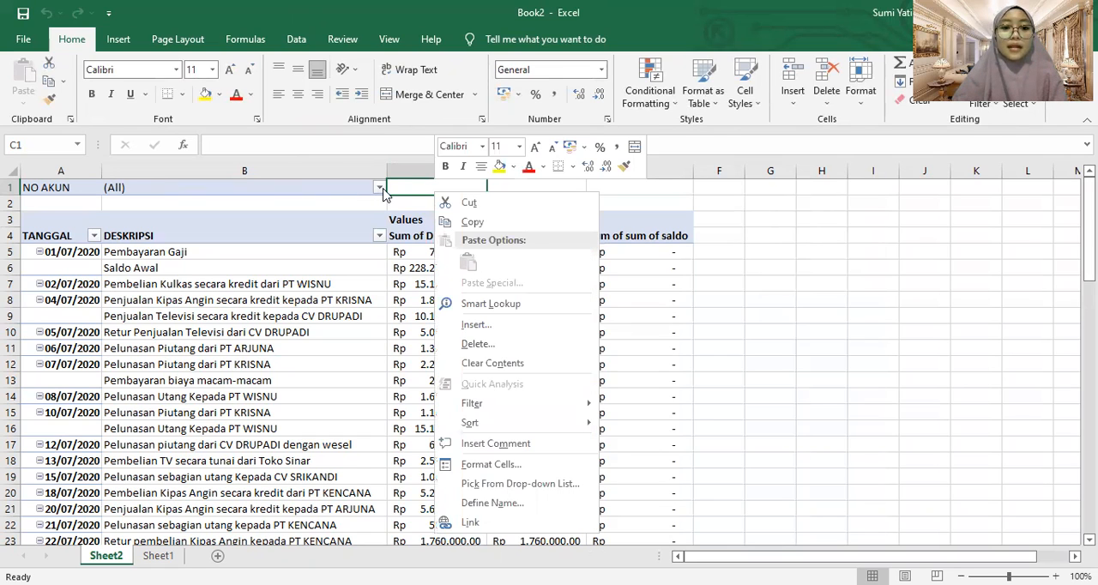
{"action": "left_click", "coordinate": [400, 184]}
{"action": "type", "text": "="}
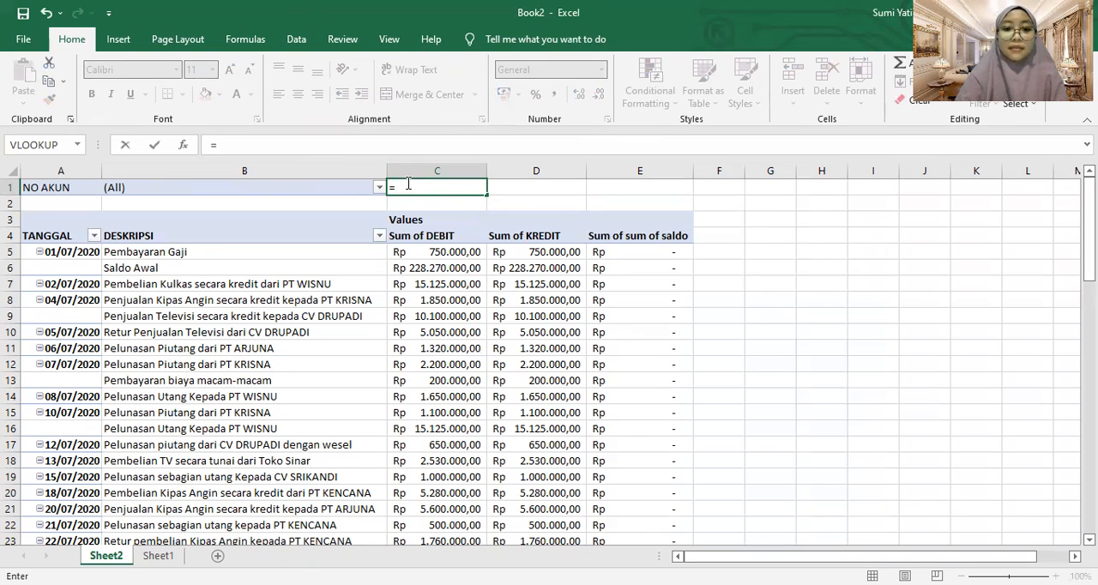
{"action": "type", "text": "V"}
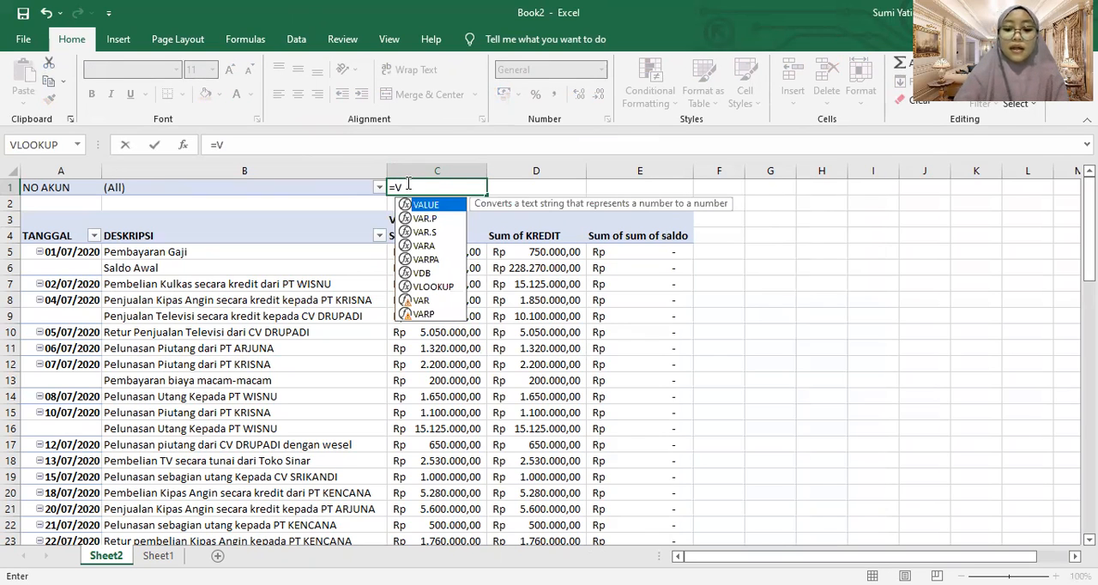
{"action": "type", "text": "LOOKUP"}
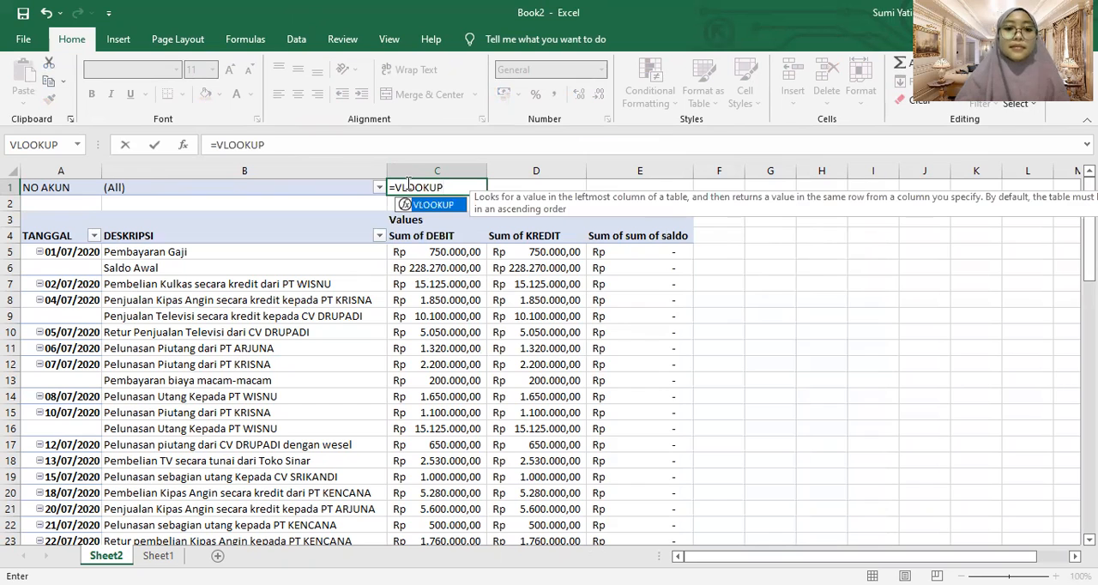
{"action": "left_click", "coordinate": [339, 191]}
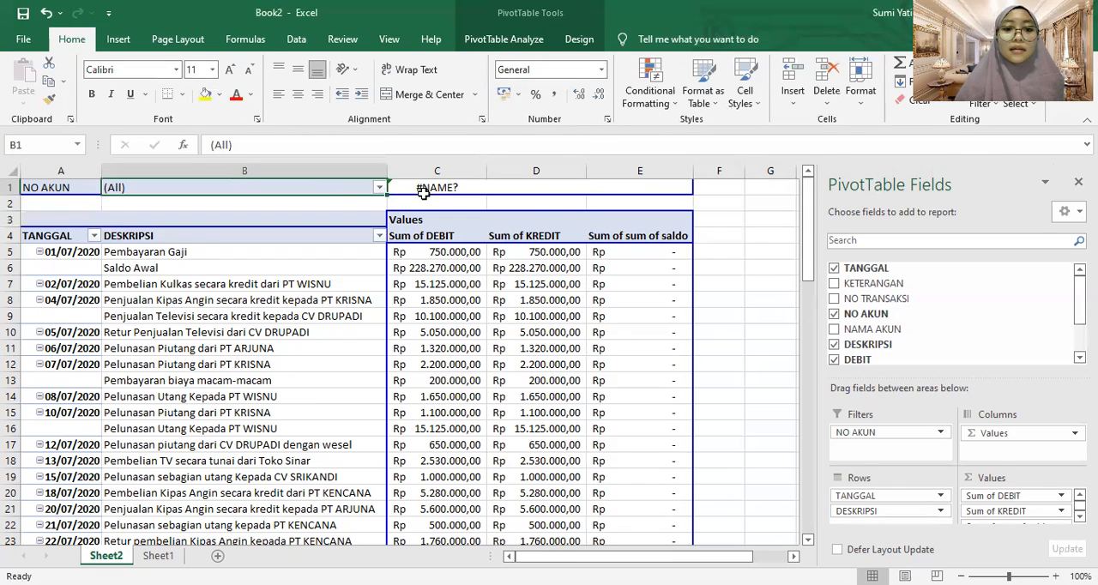
{"action": "left_click", "coordinate": [423, 189]}
{"action": "left_click", "coordinate": [393, 140]}
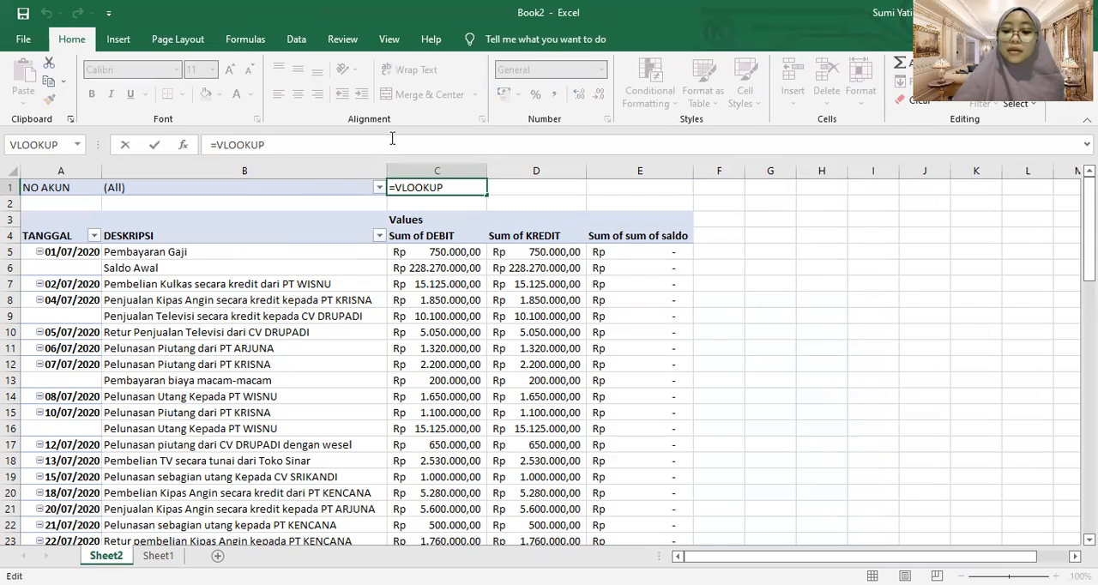
{"action": "type", "text": "("}
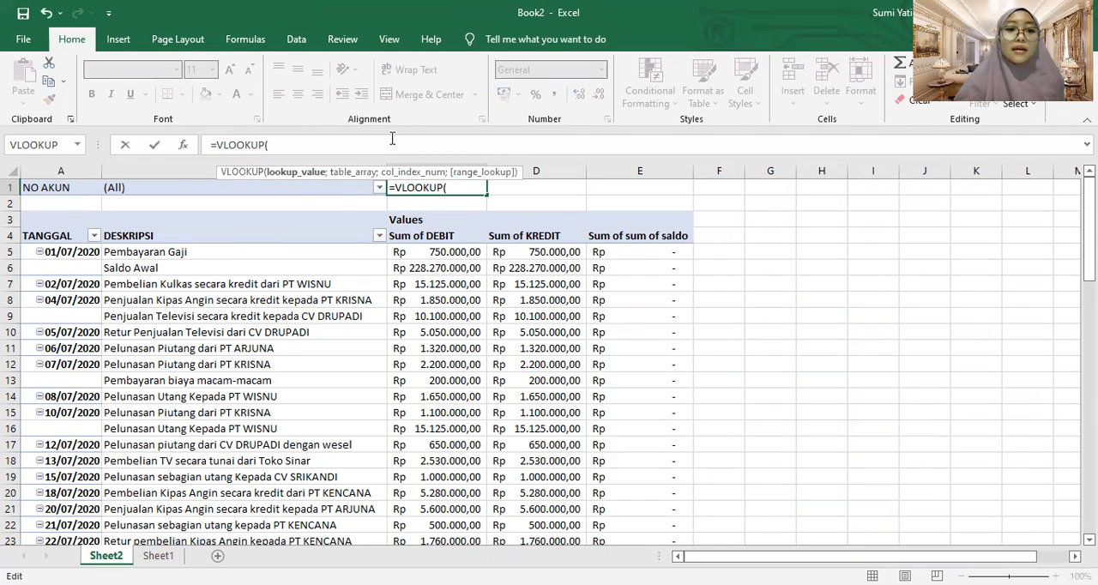
{"action": "left_click", "coordinate": [269, 187]}
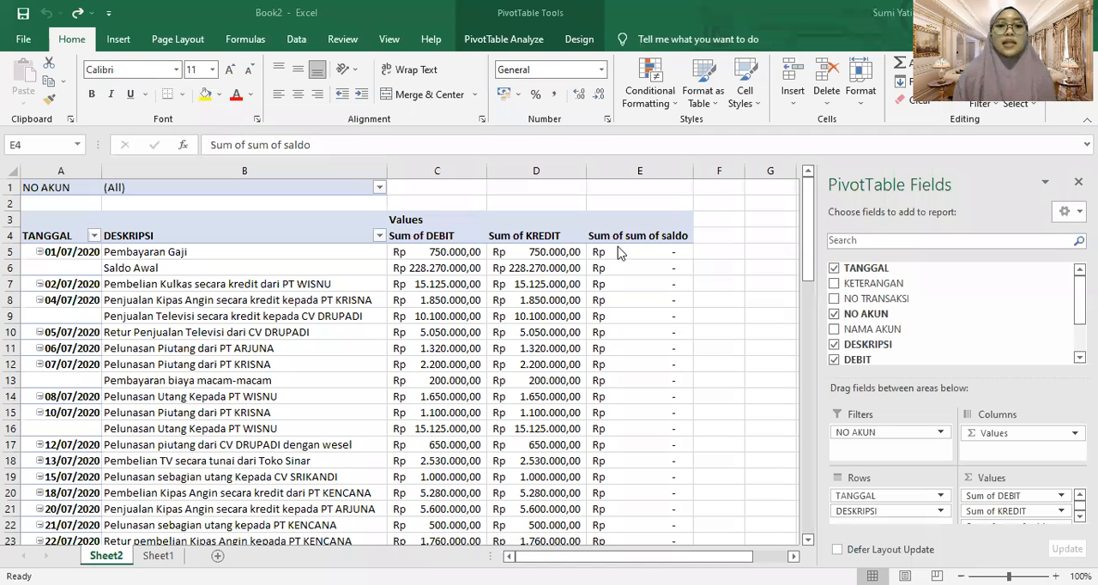
Begin a VLOOKUP formula in C1 with the NO AKUN filter value in B1 as its lookup value
{"action": "left_click", "coordinate": [411, 187]}
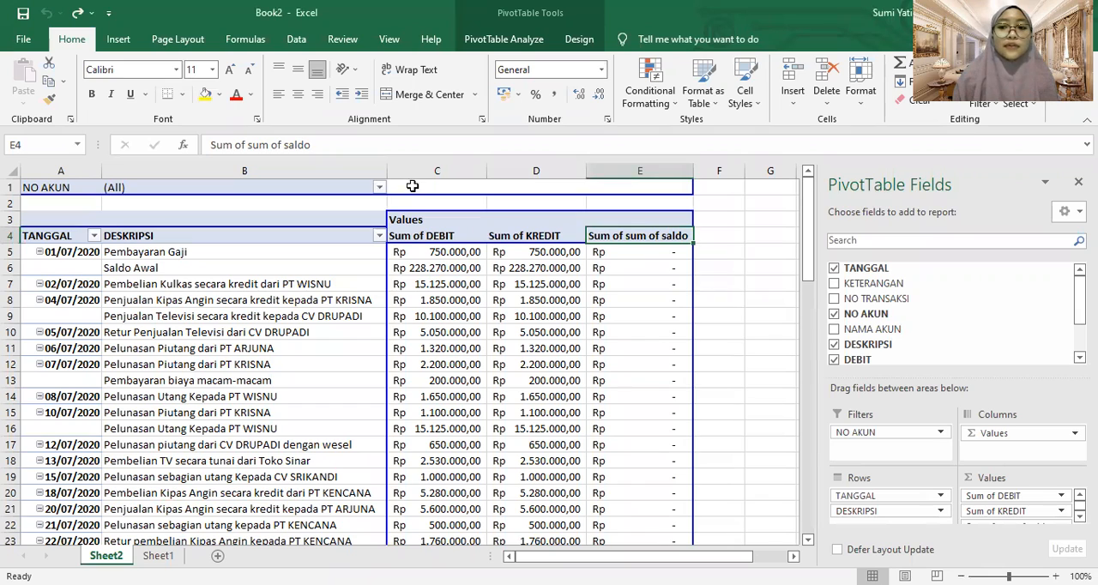
{"action": "type", "text": "="}
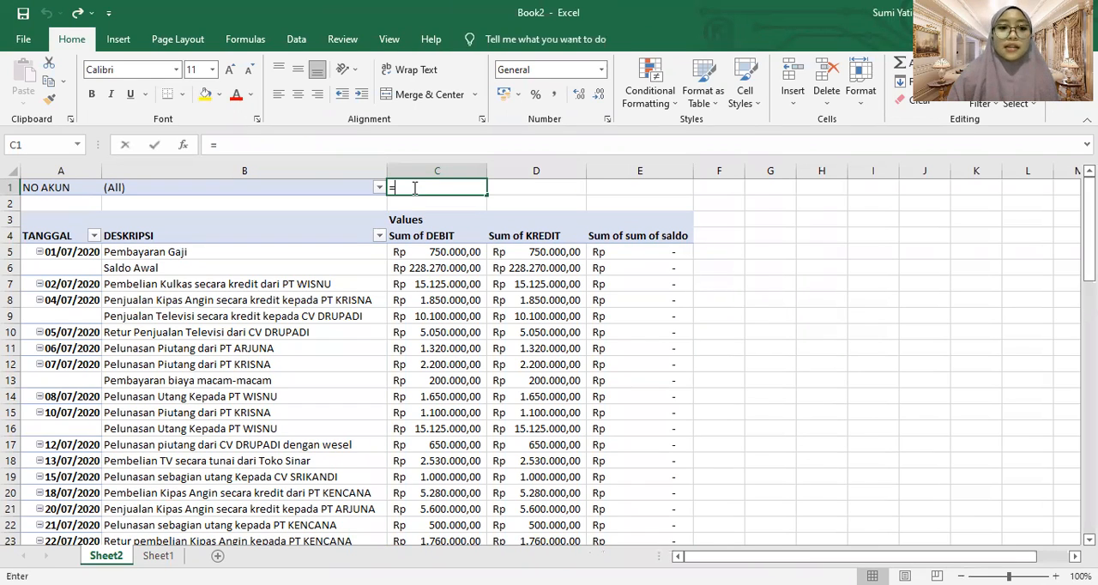
{"action": "type", "text": "V"}
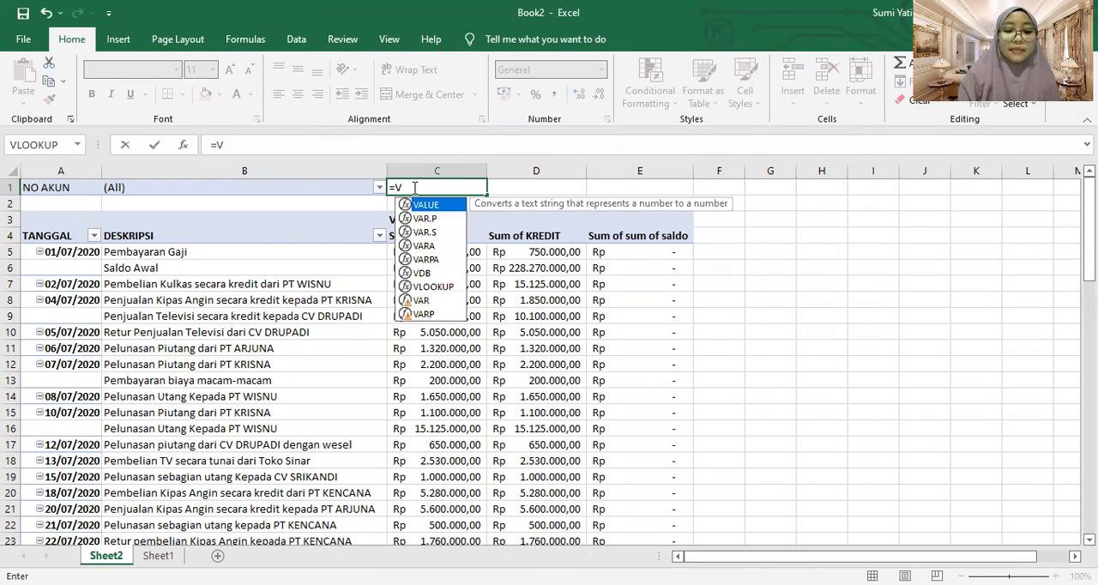
{"action": "type", "text": "LOOKUP"}
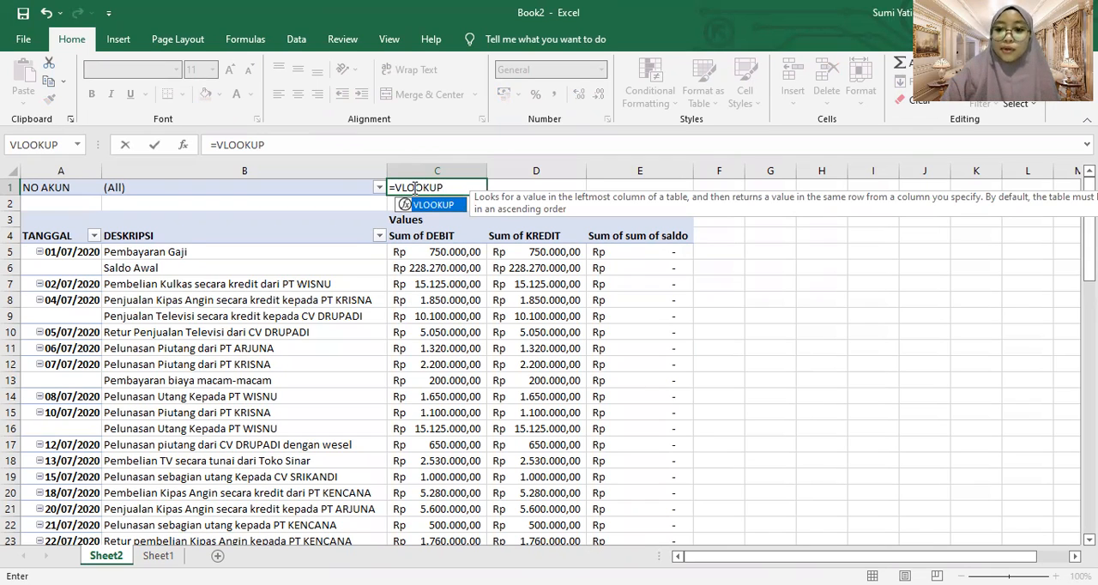
{"action": "type", "text": "("}
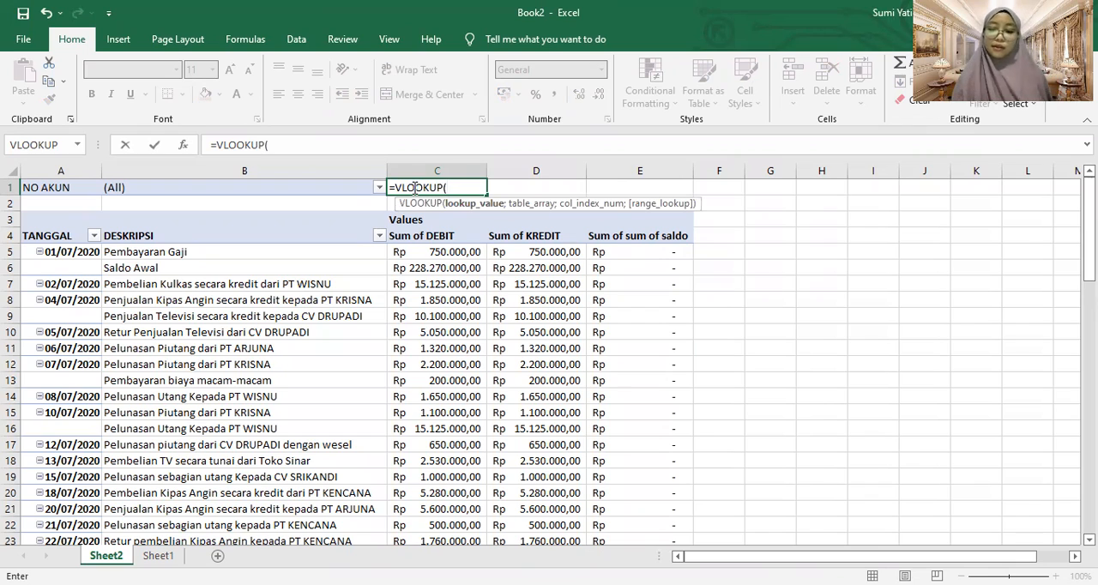
{"action": "left_click", "coordinate": [321, 191]}
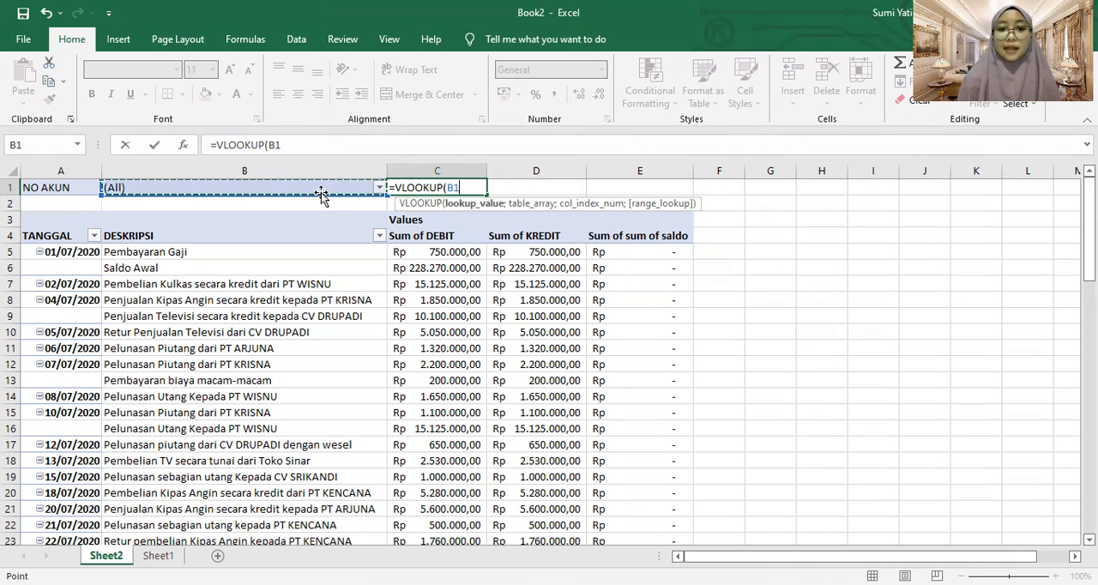
{"action": "type", "text": ";"}
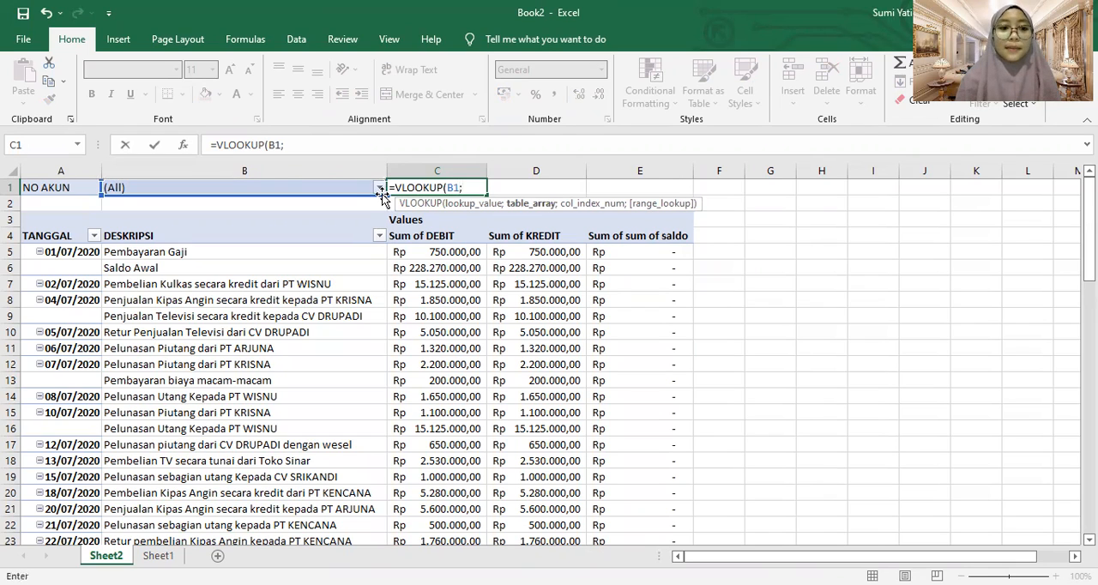
Set the VLOOKUP table range to A4:E43, from the TANGGAL header row through the Grand Total row
{"action": "left_click", "coordinate": [69, 241]}
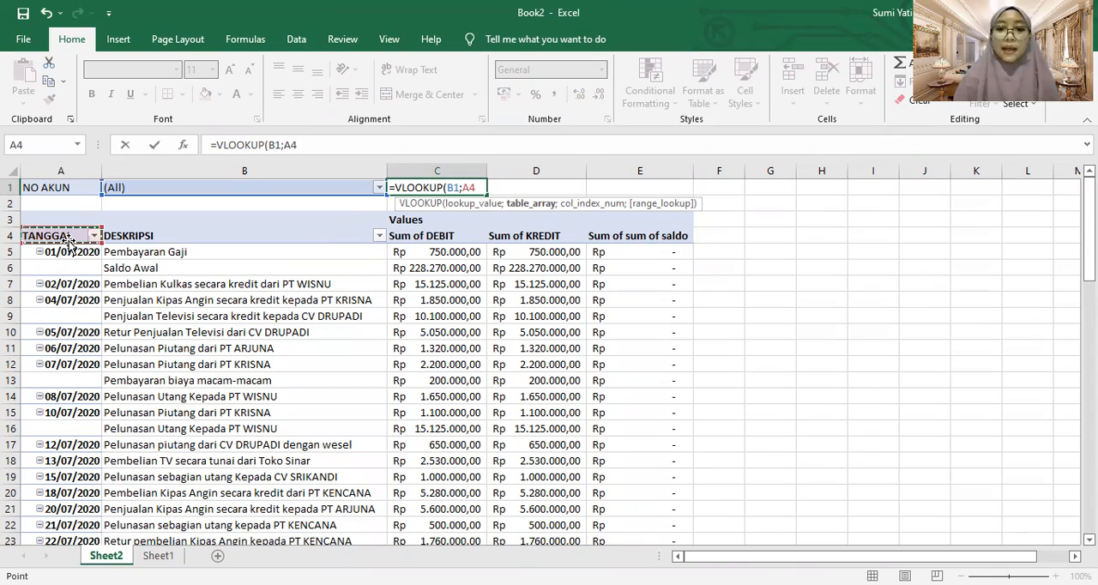
{"action": "key", "text": "ctrl+shift+Right"}
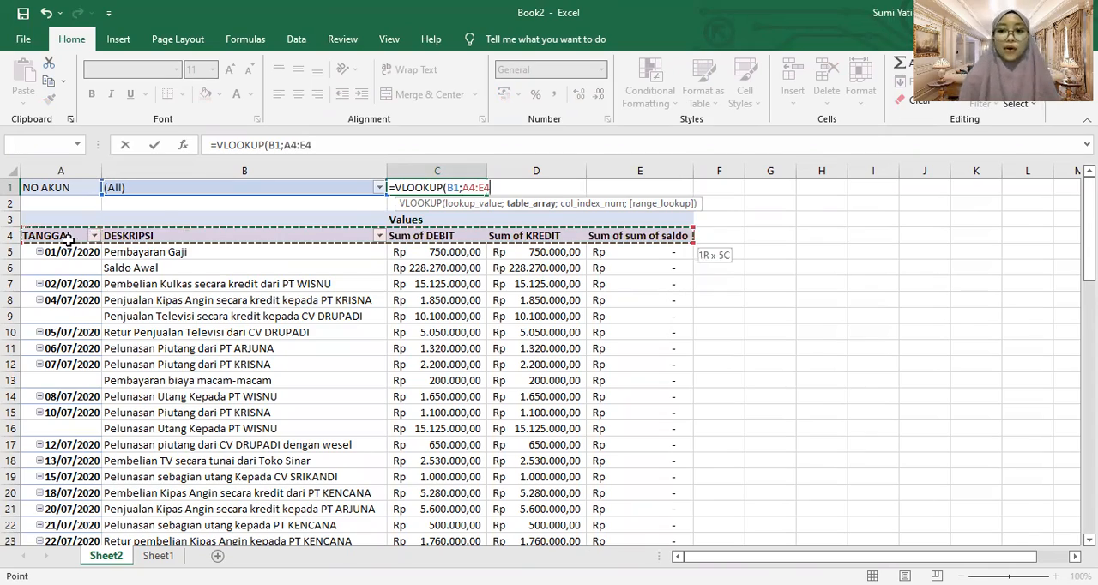
{"action": "key", "text": "shift+Down"}
{"action": "key", "text": "shift+Down"}
{"action": "key", "text": "shift+Down"}
{"action": "key", "text": "shift+Down"}
{"action": "key", "text": "shift+Down"}
{"action": "key", "text": "shift+Down"}
{"action": "key", "text": "shift+Down"}
{"action": "key", "text": "shift+Down"}
{"action": "key", "text": "shift+Down"}
{"action": "key", "text": "shift+Down"}
{"action": "key", "text": "shift+Down"}
{"action": "key", "text": "shift+Down"}
{"action": "key", "text": "shift+Down"}
{"action": "key", "text": "shift+Down"}
{"action": "key", "text": "shift+Down"}
{"action": "key", "text": "shift+Down"}
{"action": "key", "text": "shift+Down"}
{"action": "key", "text": "shift+Down"}
{"action": "key", "text": "shift+Down"}
{"action": "key", "text": "shift+Down"}
{"action": "key", "text": "shift+Down"}
{"action": "key", "text": "shift+Down"}
{"action": "key", "text": "shift+Down"}
{"action": "key", "text": "shift+Down"}
{"action": "key", "text": "shift+Down"}
{"action": "key", "text": "shift+Down"}
{"action": "key", "text": "shift+Down"}
{"action": "key", "text": "shift+Down"}
{"action": "key", "text": "shift+Down"}
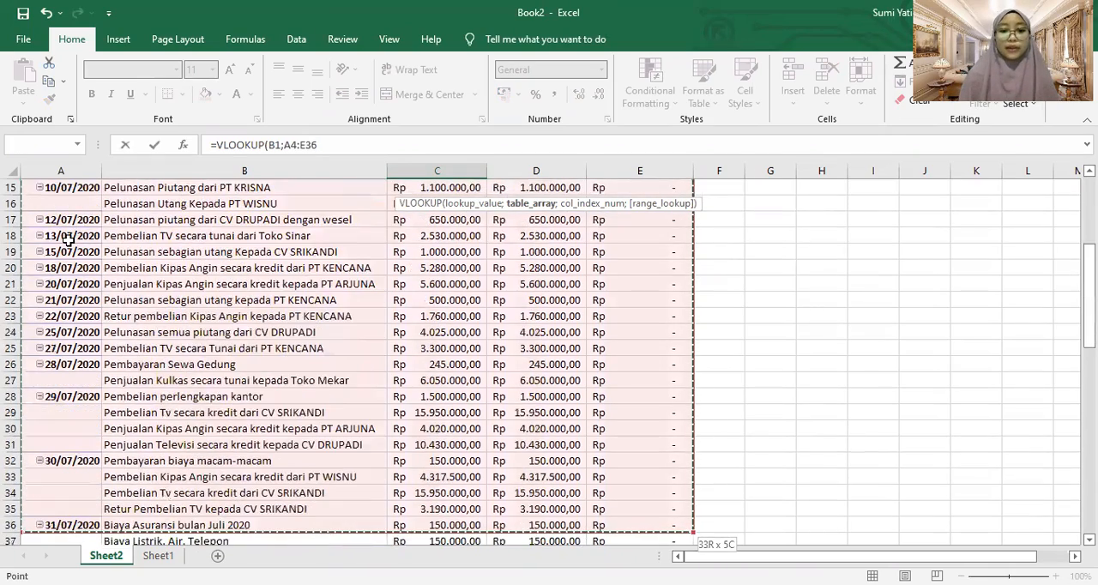
{"action": "key", "text": "shift+Down"}
{"action": "key", "text": "shift+Down"}
{"action": "key", "text": "shift+Down"}
{"action": "key", "text": "shift+Down"}
{"action": "key", "text": "shift+Down"}
{"action": "key", "text": "shift+Down"}
{"action": "key", "text": "shift+Down"}
{"action": "key", "text": "shift+Down"}
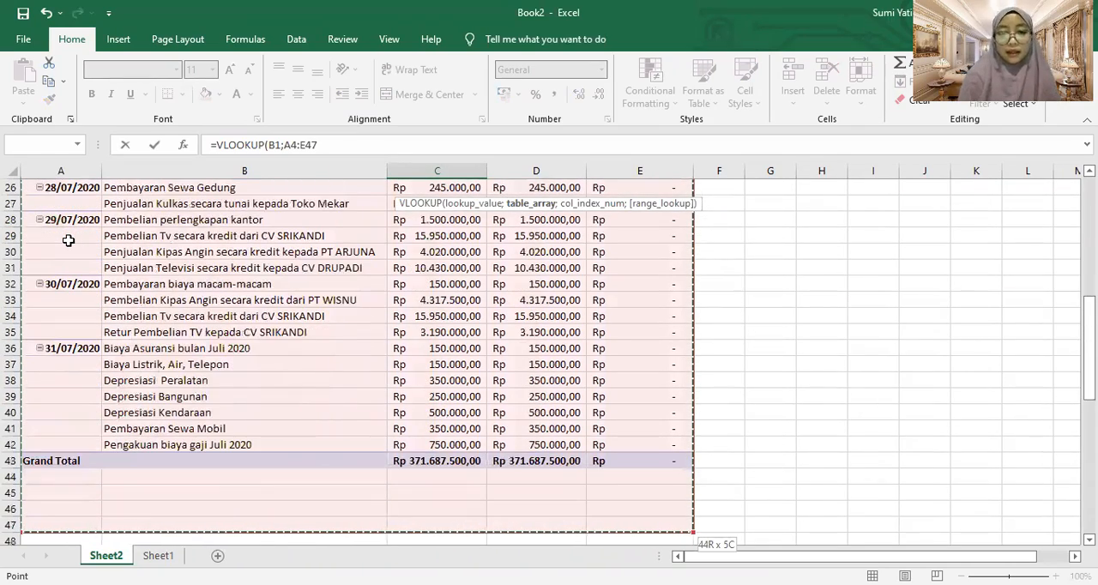
{"action": "key", "text": "shift+Up"}
{"action": "key", "text": "shift+Up"}
{"action": "key", "text": "shift+Up"}
{"action": "key", "text": "shift+Up"}
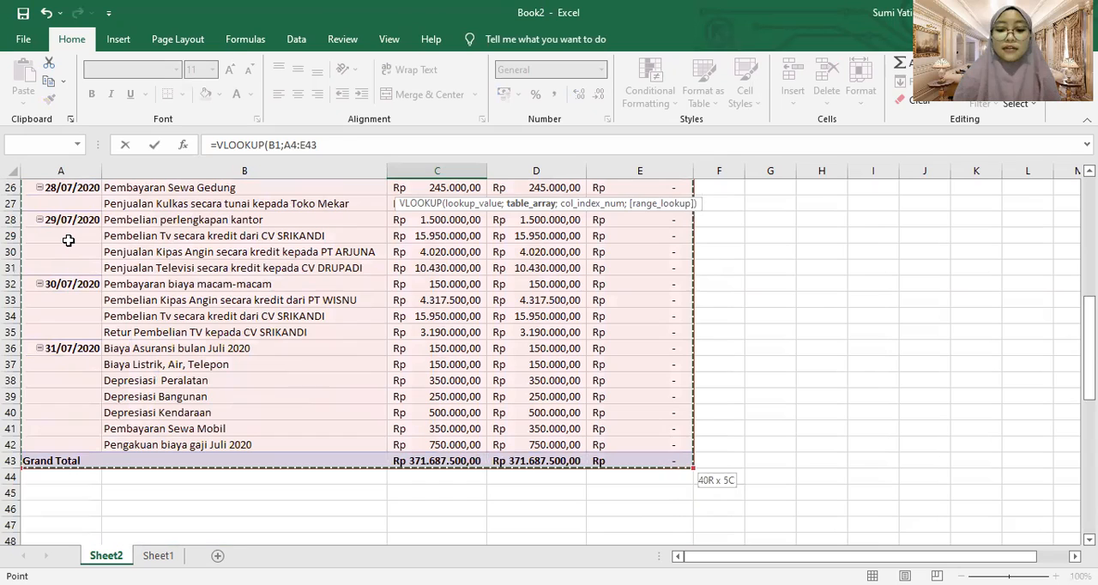
Finish the VLOOKUP with column index 2 and exact match 0, and go back to cell C1
{"action": "type", "text": ";2;0"}
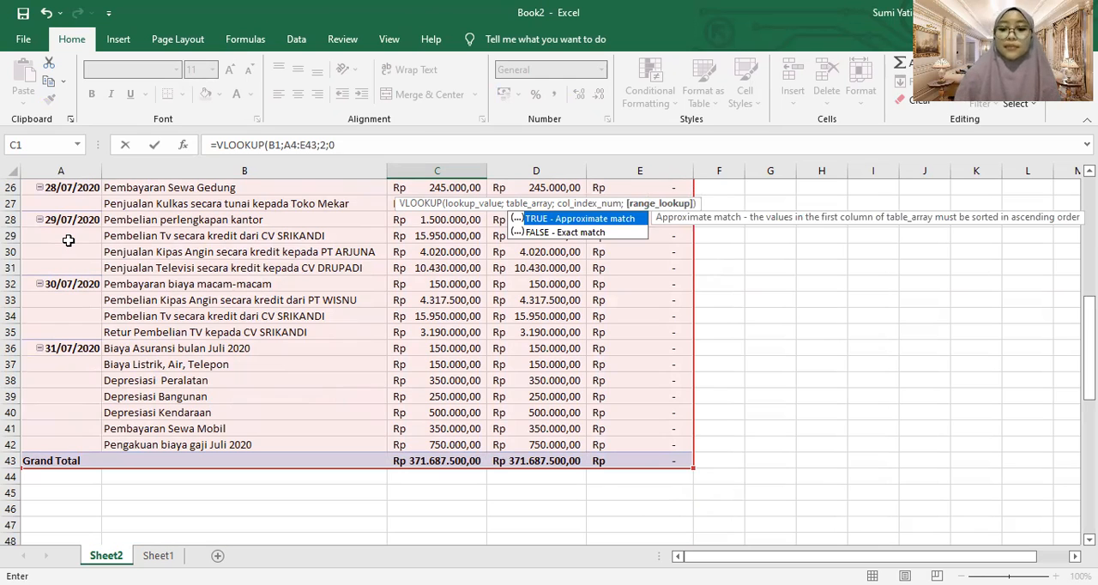
{"action": "key", "text": "Return"}
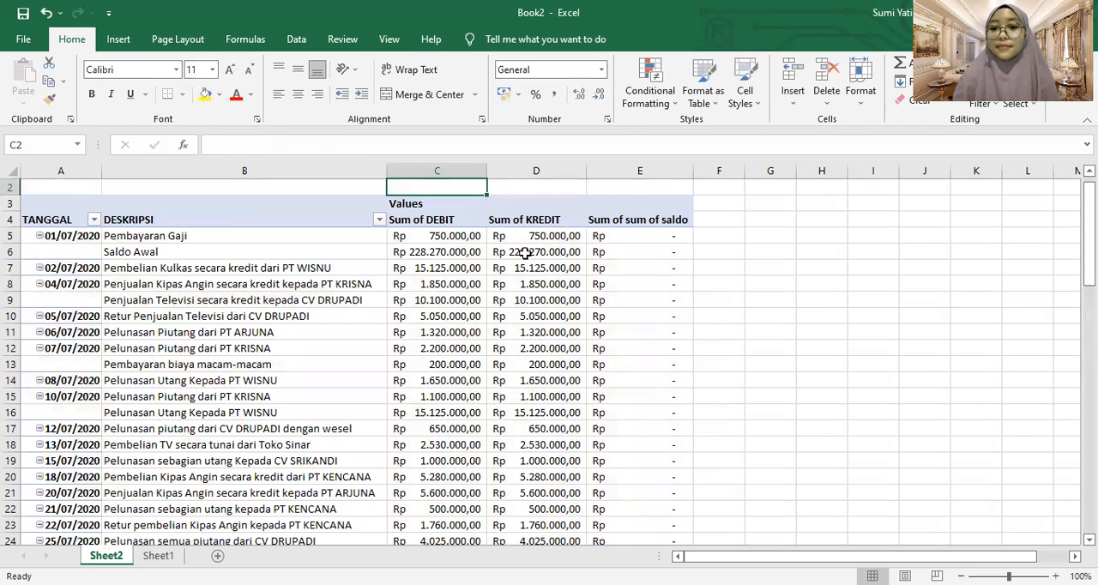
{"action": "left_click", "coordinate": [525, 253]}
{"action": "left_click_drag", "start_coordinate": [810, 212], "coordinate": [811, 184]}
{"action": "left_click", "coordinate": [443, 192]}
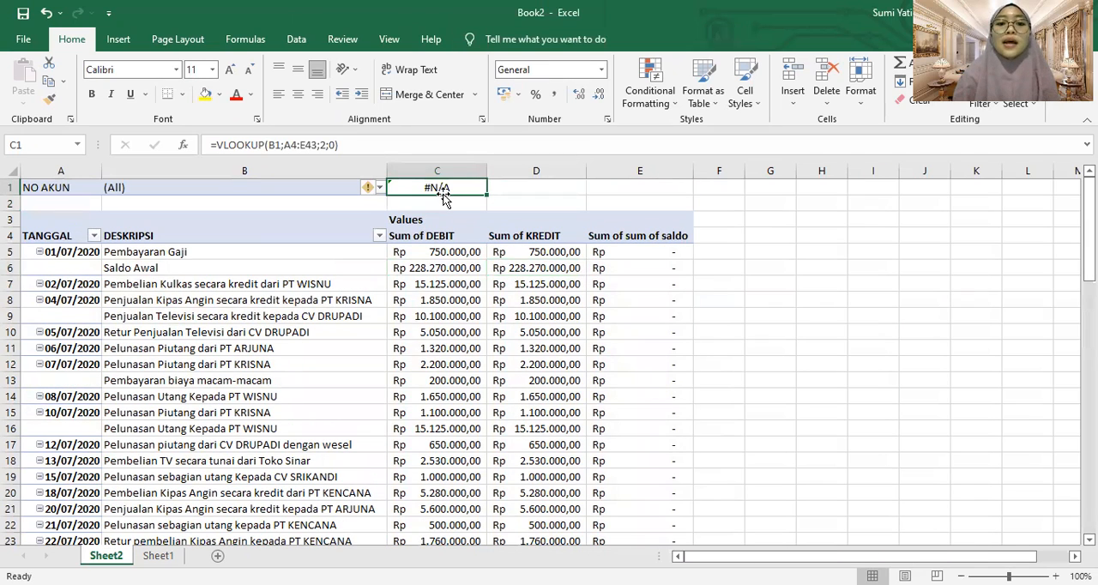
Allow multiple items in the NO AKUN filter and keep all account numbers selected
{"action": "left_click", "coordinate": [378, 190]}
{"action": "left_click", "coordinate": [283, 366]}
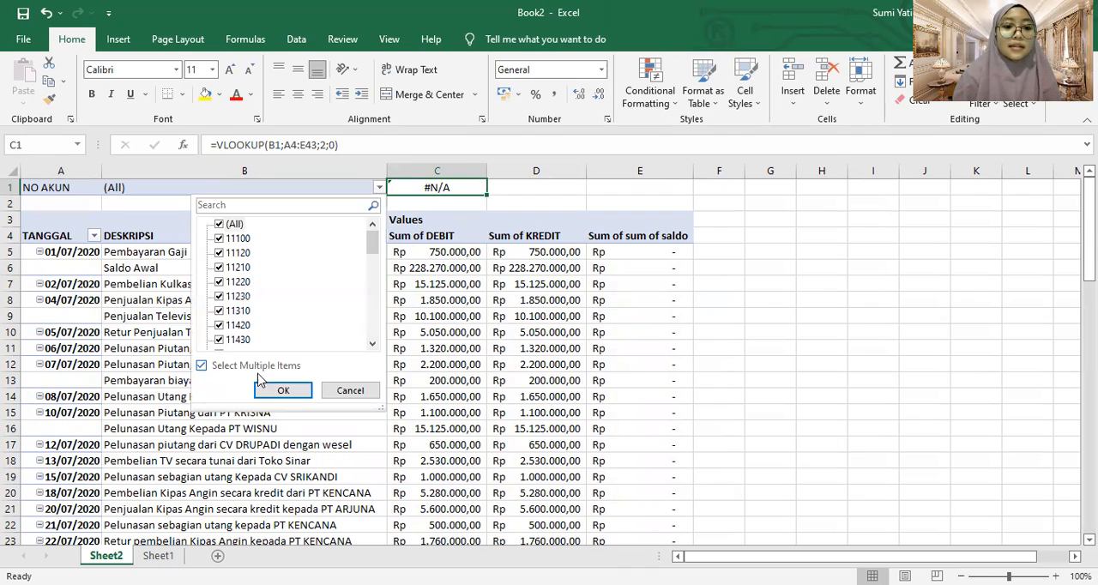
{"action": "left_click", "coordinate": [283, 390]}
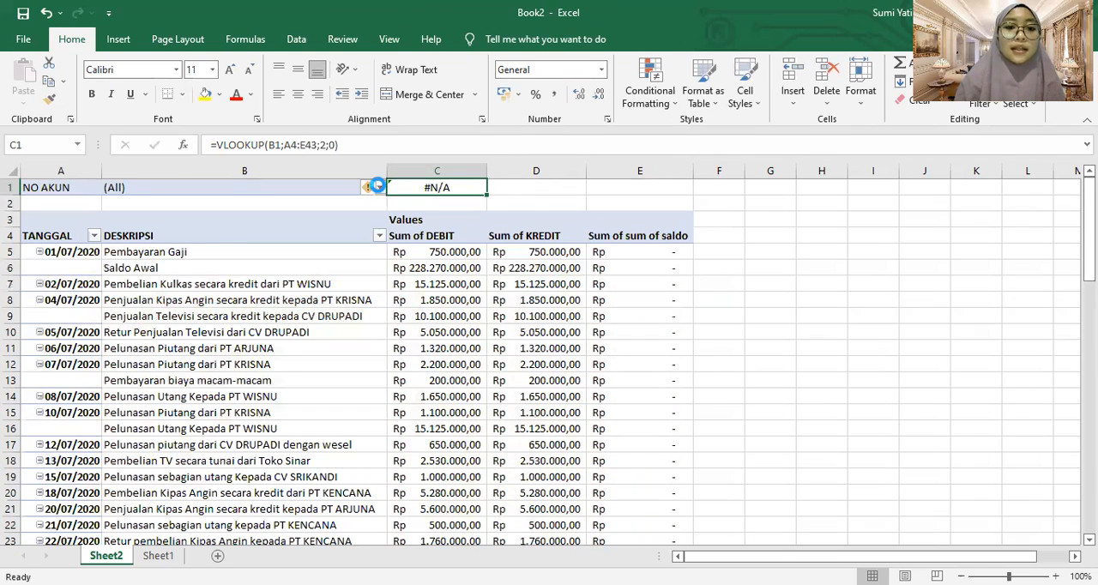
{"action": "left_click", "coordinate": [379, 188]}
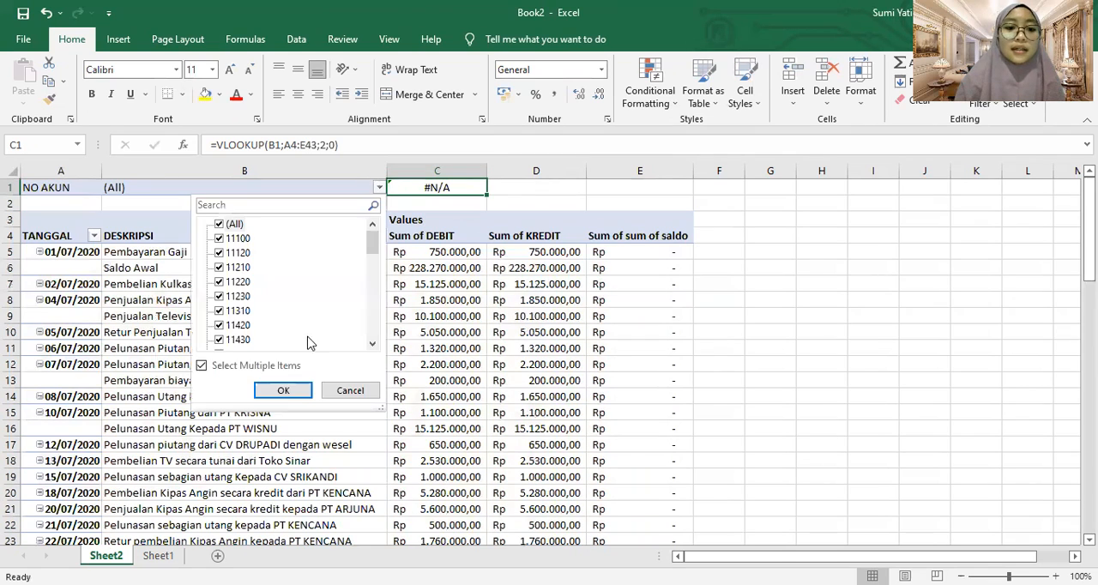
{"action": "left_click", "coordinate": [283, 390]}
Generate a separate PivotTable sheet for each account by showing the report filter pages of NO AKUN
{"action": "double_click", "coordinate": [391, 251]}
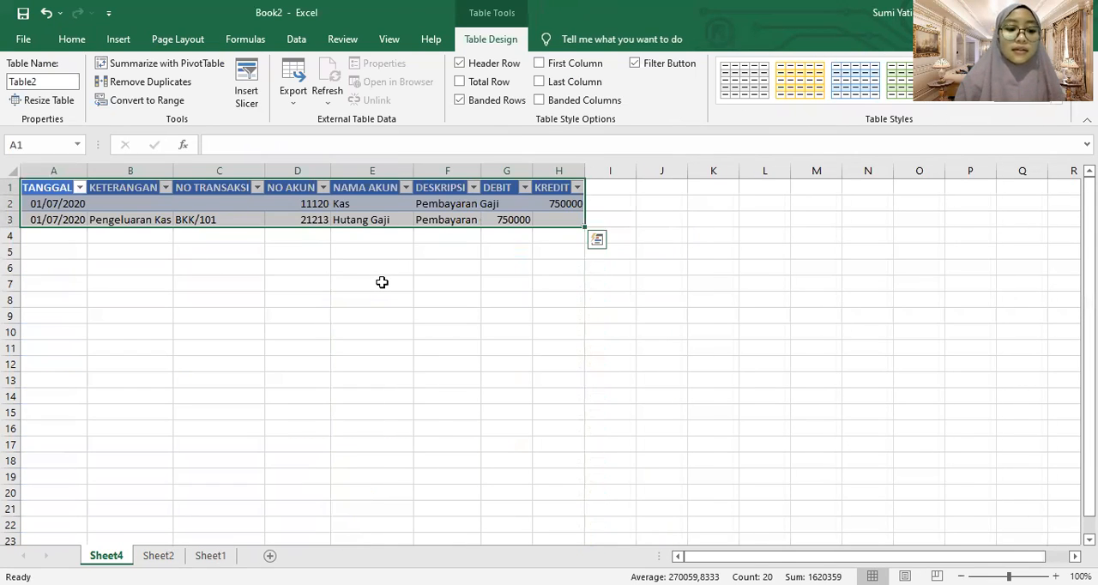
{"action": "key", "text": "ctrl+z"}
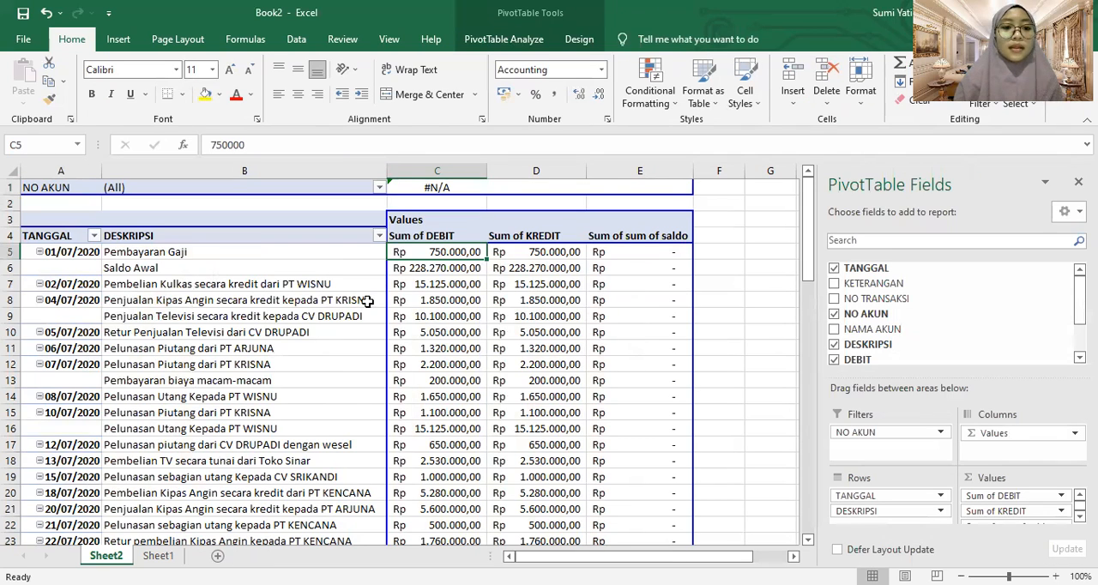
{"action": "left_click", "coordinate": [495, 41]}
{"action": "left_click", "coordinate": [71, 102]}
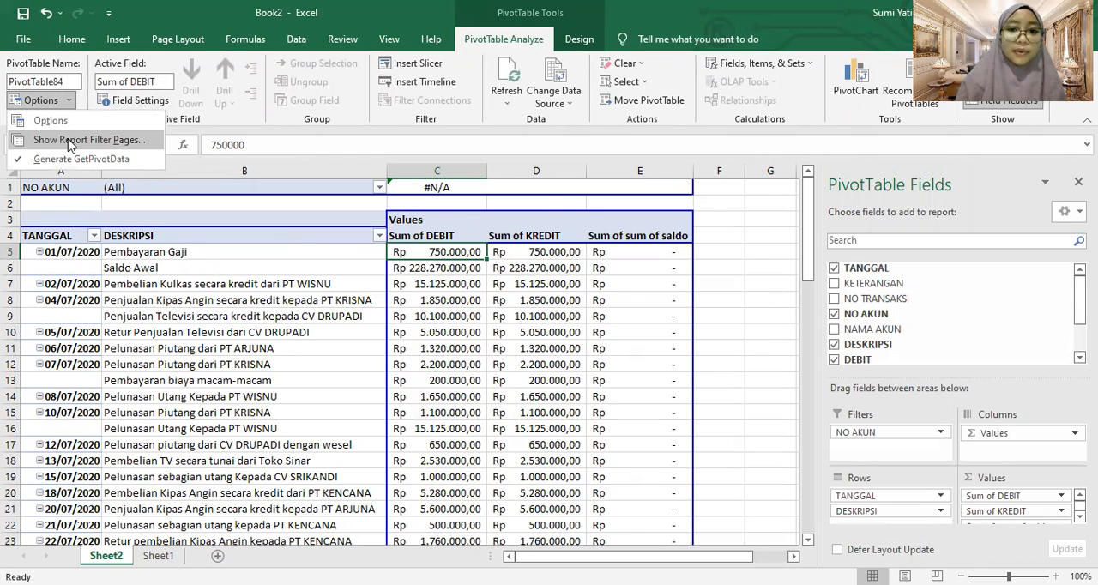
{"action": "left_click", "coordinate": [71, 141]}
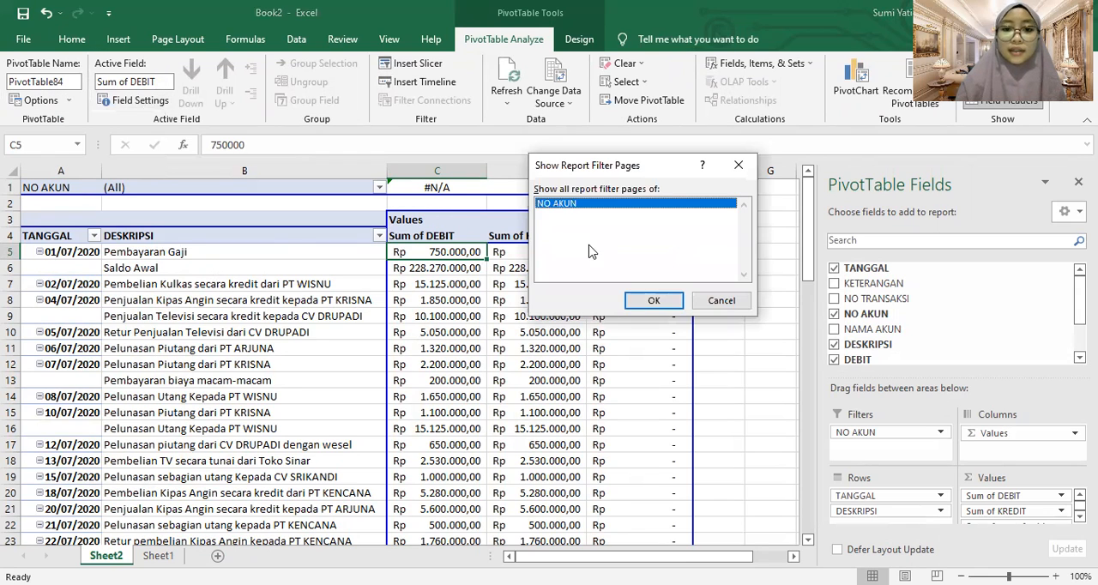
{"action": "left_click", "coordinate": [653, 301]}
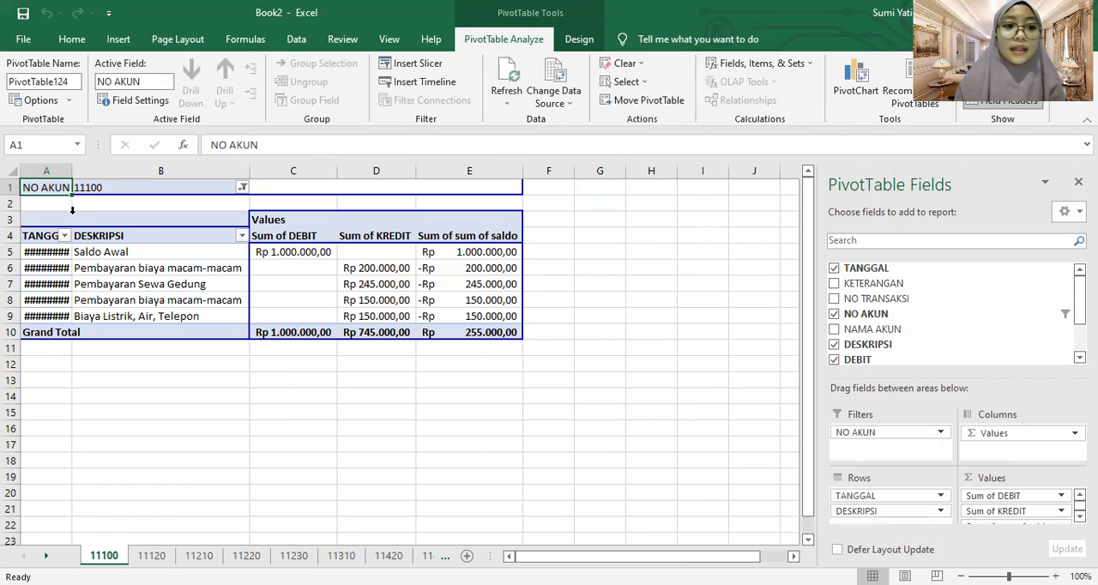
Widen column A on account sheets 11100 and 11210 to fit the dates, and return to sheet 11100
{"action": "left_click_drag", "start_coordinate": [72, 166], "coordinate": [126, 172]}
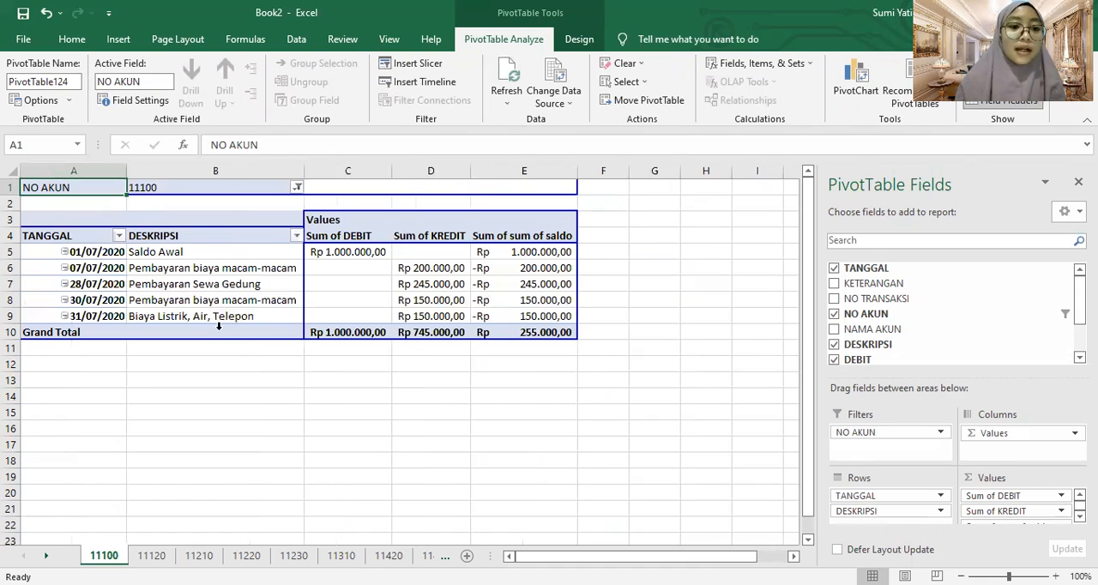
{"action": "left_click", "coordinate": [171, 556]}
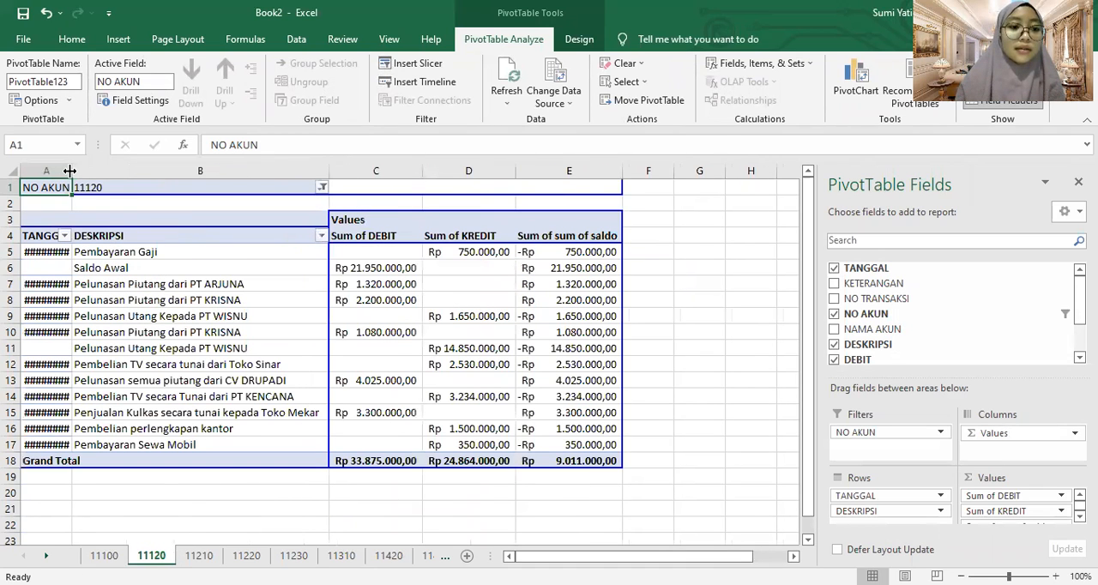
{"action": "left_click", "coordinate": [212, 555]}
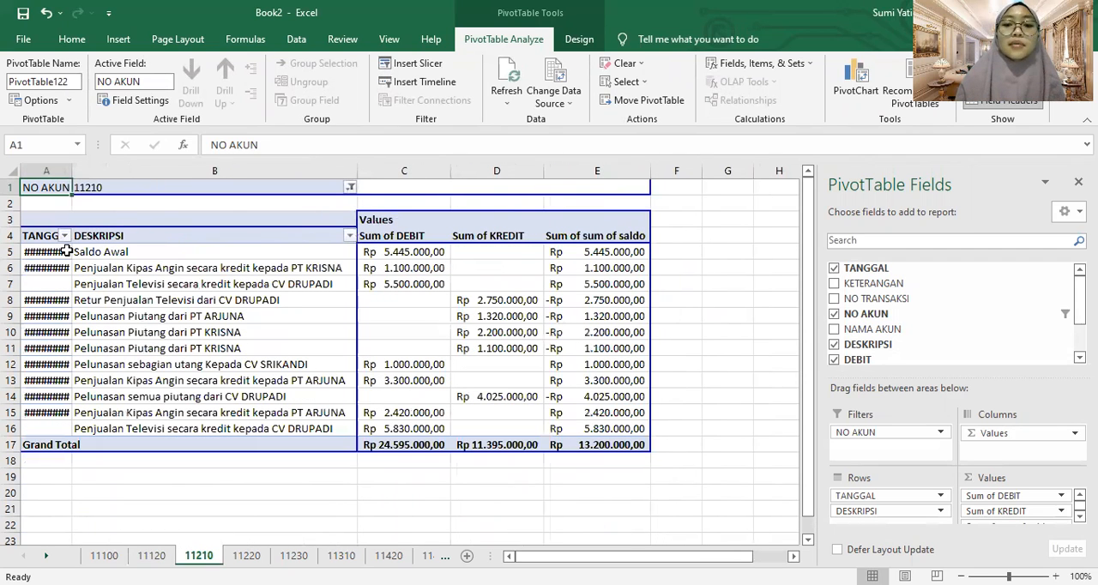
{"action": "double_click", "coordinate": [97, 170]}
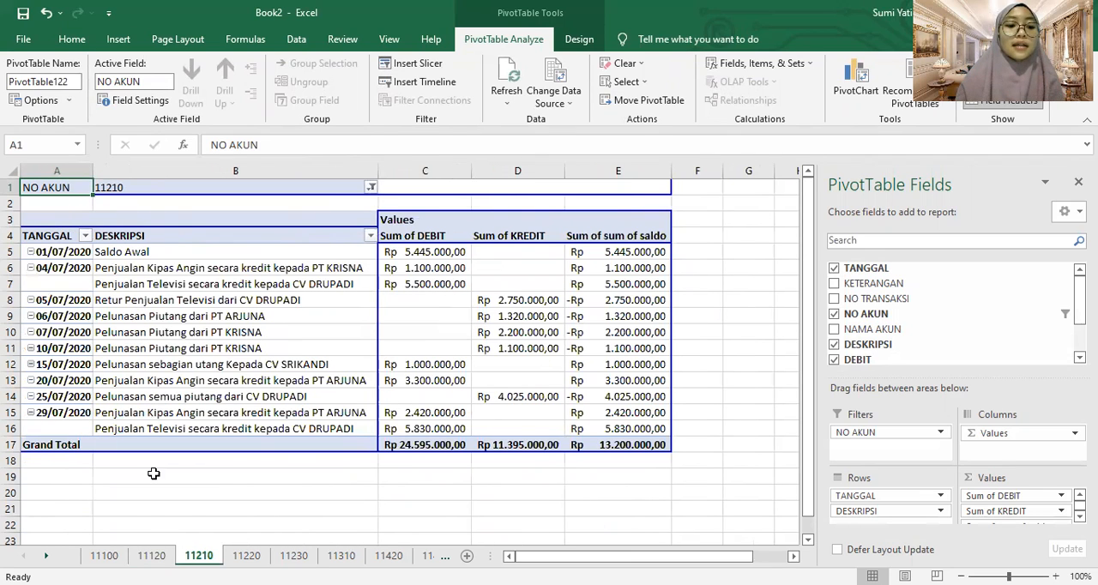
{"action": "left_click", "coordinate": [104, 556]}
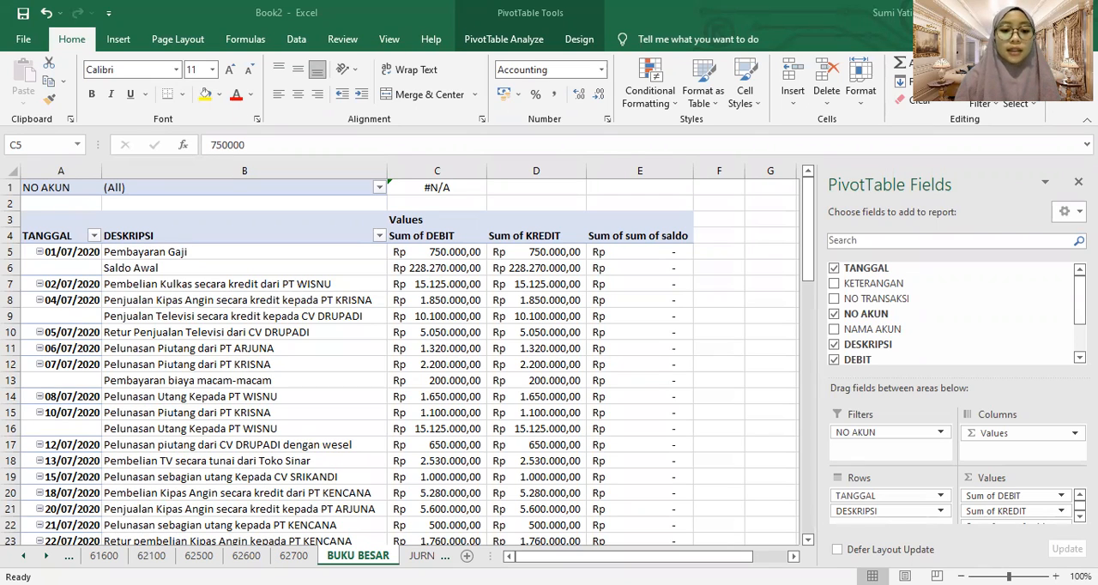
Insert a PivotTable on a new worksheet from the entire data range of the JURNAL UMUM sheet
{"action": "left_click", "coordinate": [421, 556]}
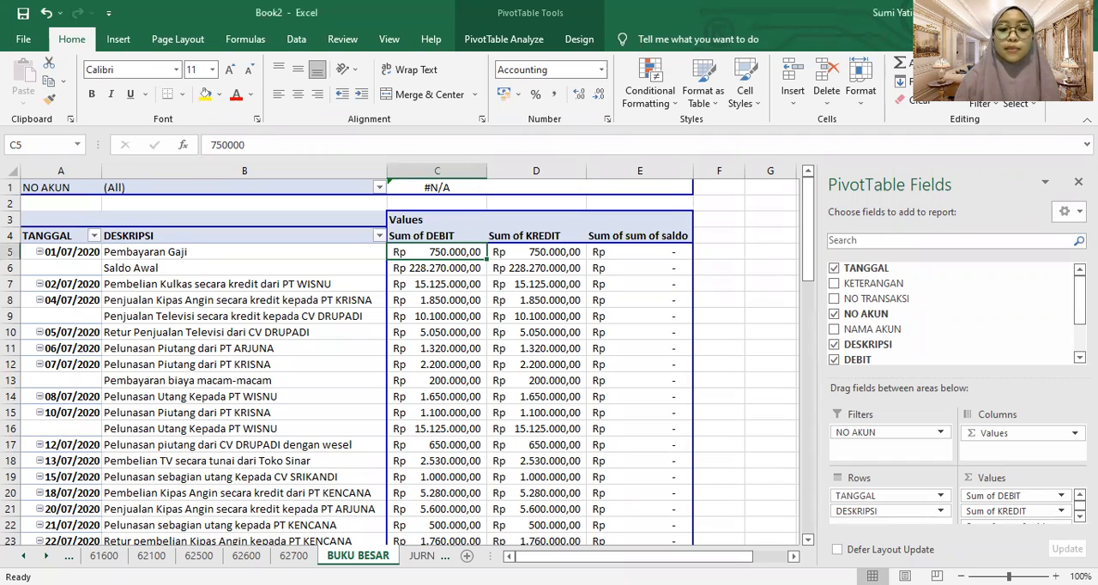
{"action": "left_click", "coordinate": [421, 556]}
{"action": "left_click", "coordinate": [263, 556]}
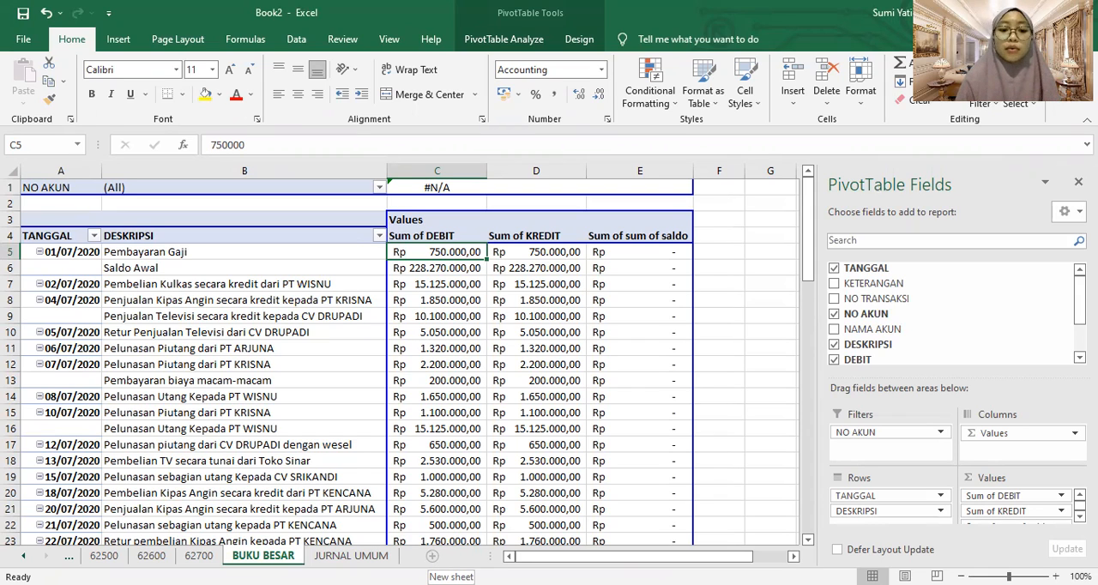
{"action": "left_click", "coordinate": [350, 555]}
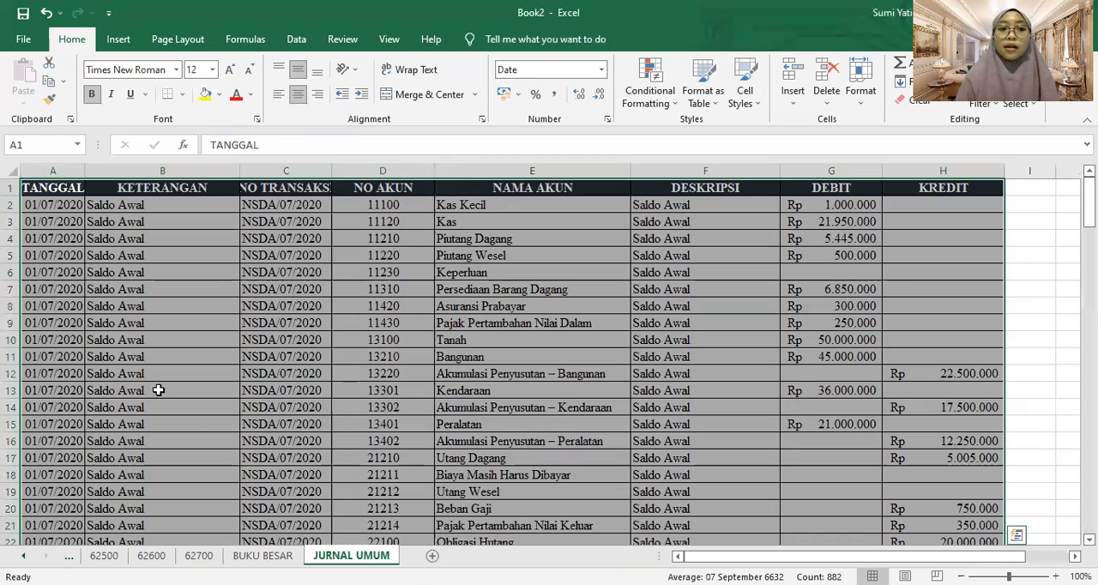
{"action": "left_click", "coordinate": [151, 324]}
{"action": "key", "text": "ctrl+a"}
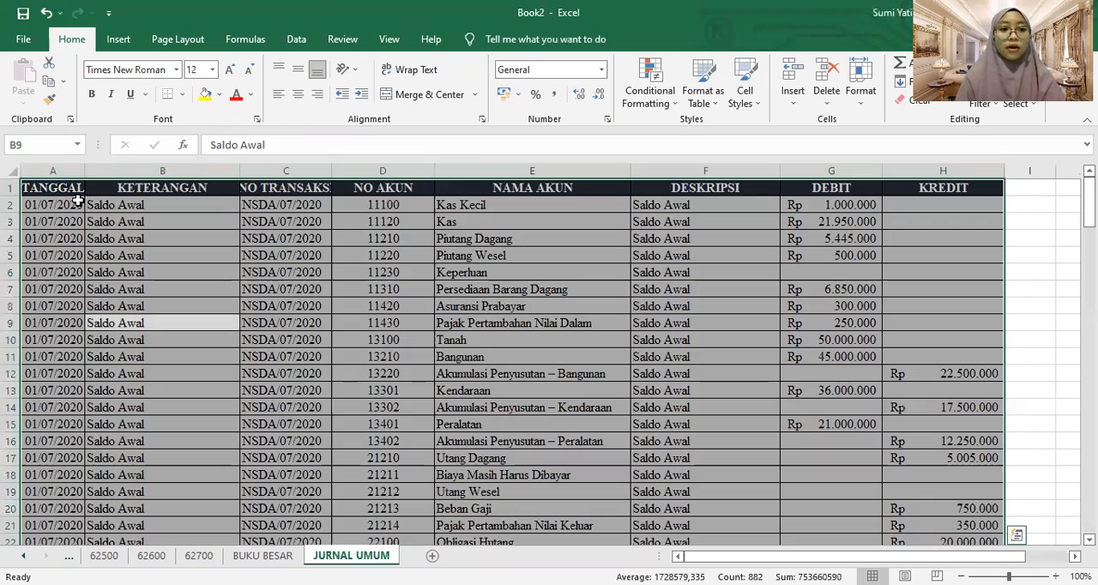
{"action": "left_click", "coordinate": [120, 39]}
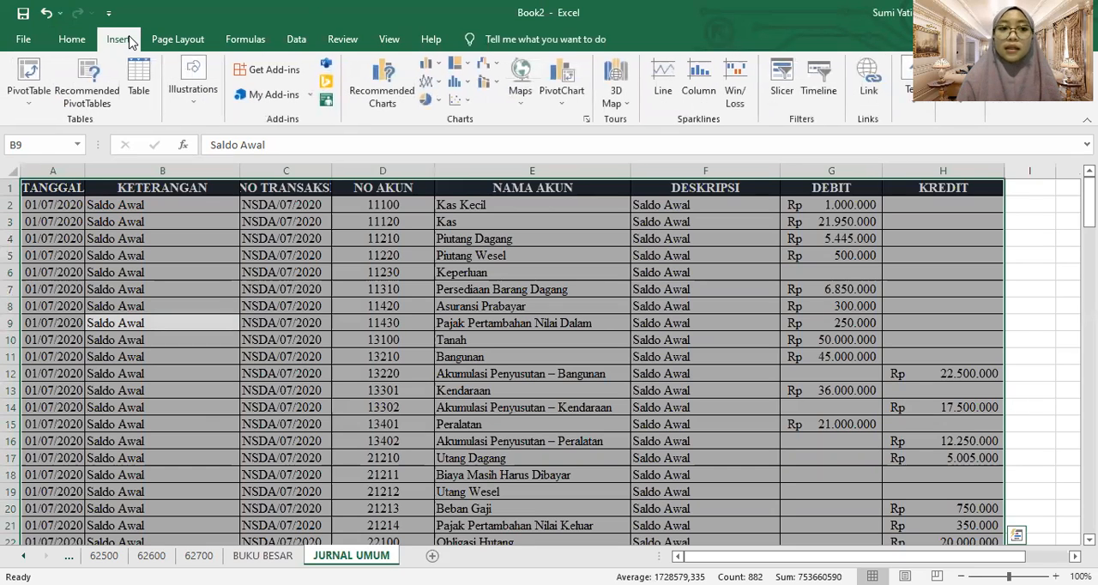
{"action": "left_click", "coordinate": [41, 72]}
{"action": "left_click", "coordinate": [700, 350]}
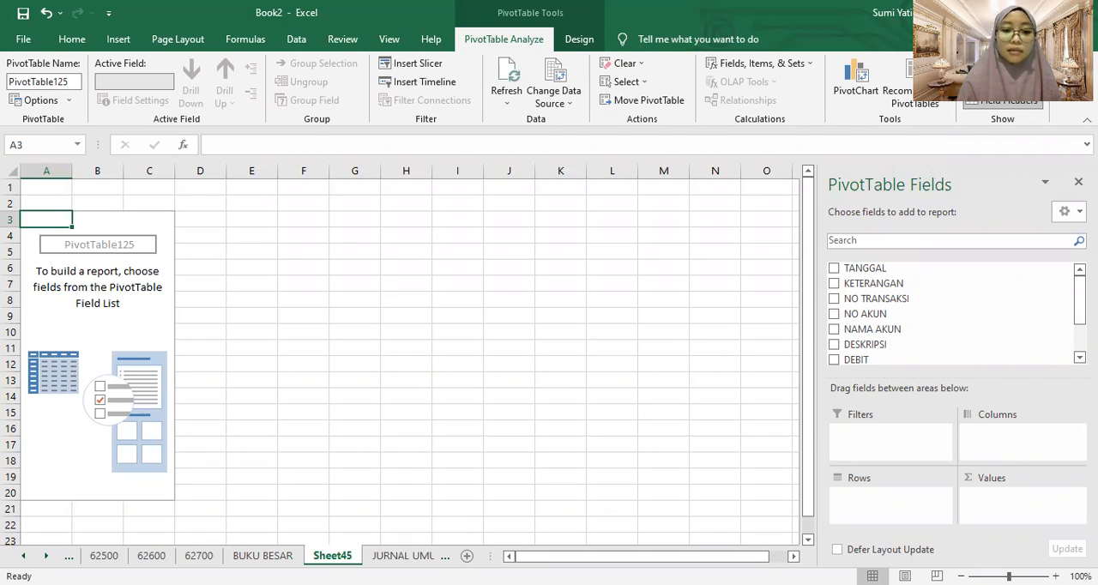
Rename the new PivotTable sheet as NERACA LAJUR
{"action": "right_click", "coordinate": [346, 555]}
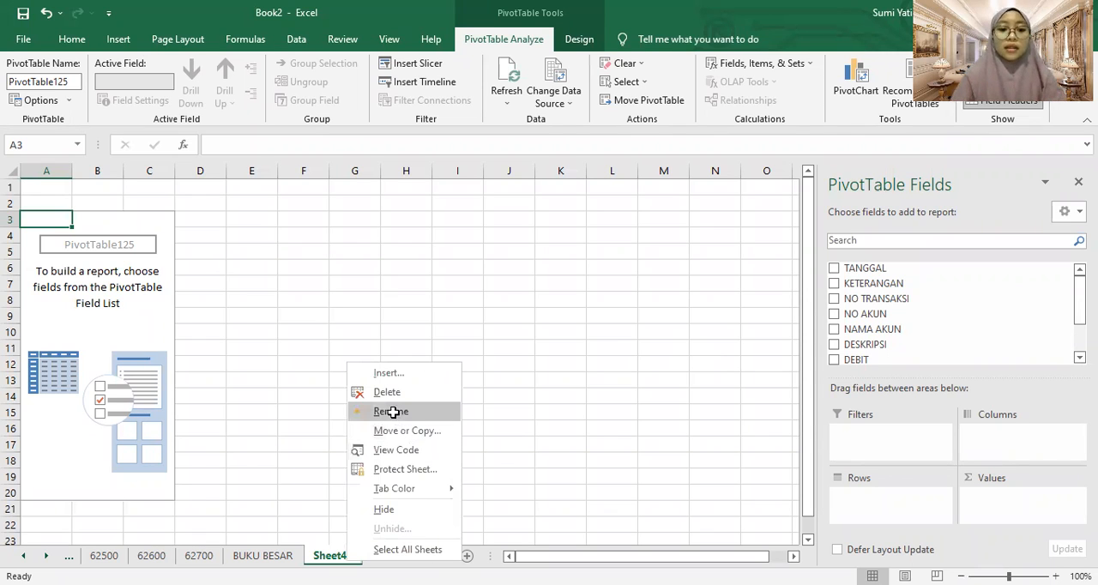
{"action": "left_click", "coordinate": [393, 412]}
{"action": "type", "text": "NER"}
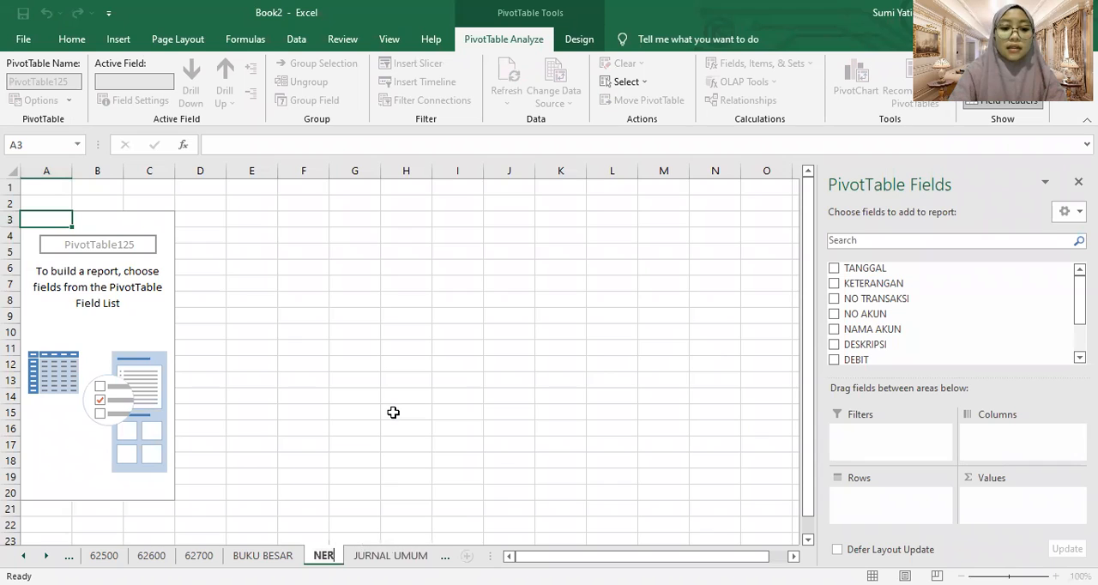
{"action": "type", "text": "ACA LAJUR"}
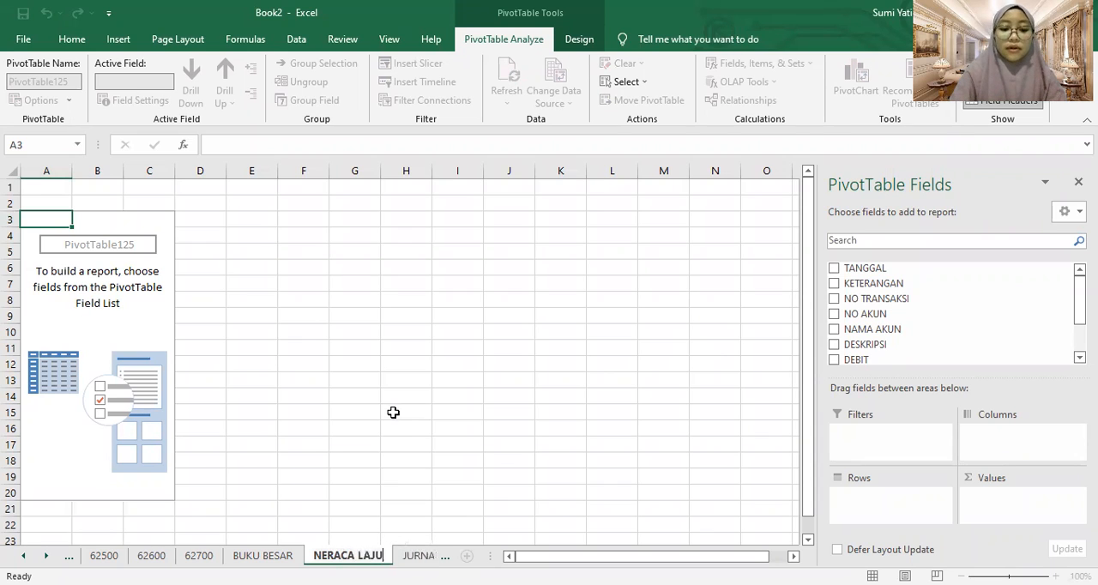
{"action": "key", "text": "Return"}
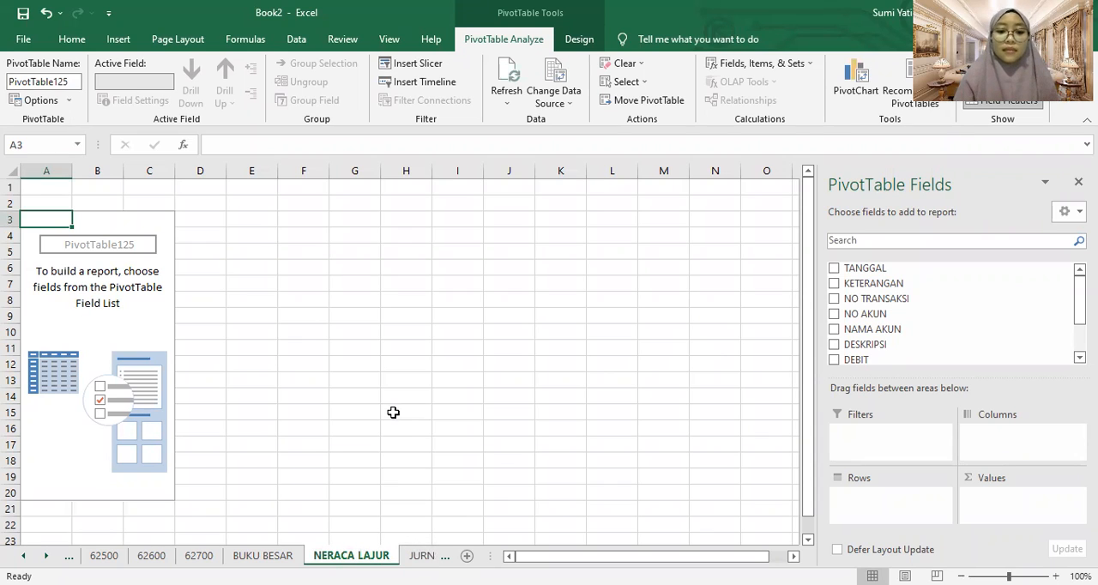
Add the DEBIT, KREDIT and sum of saldo fields to the values of the NERACA LAJUR PivotTable
{"action": "left_click", "coordinate": [144, 400]}
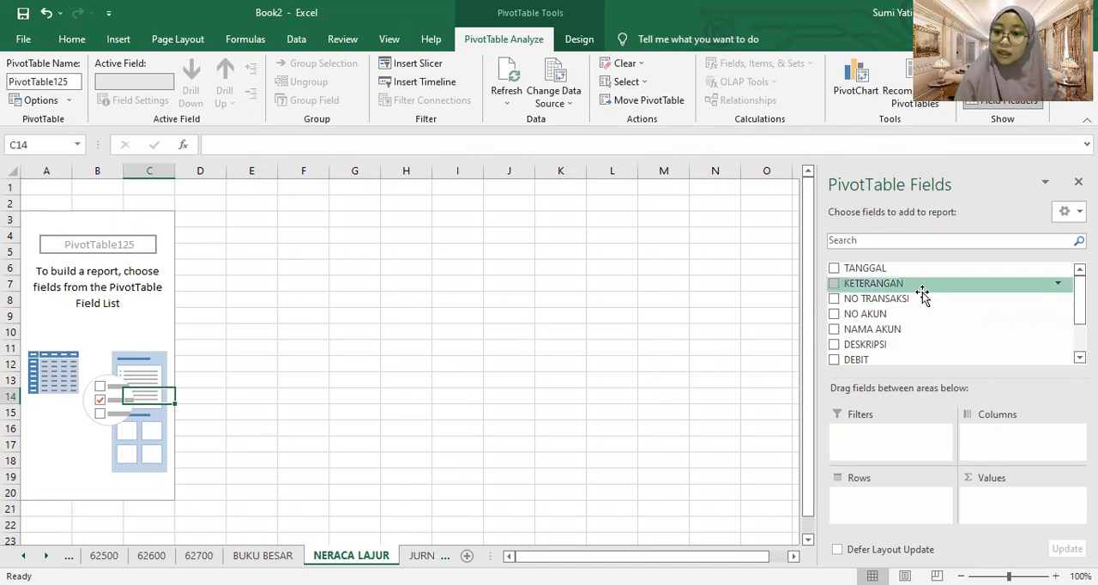
{"action": "left_click", "coordinate": [834, 360]}
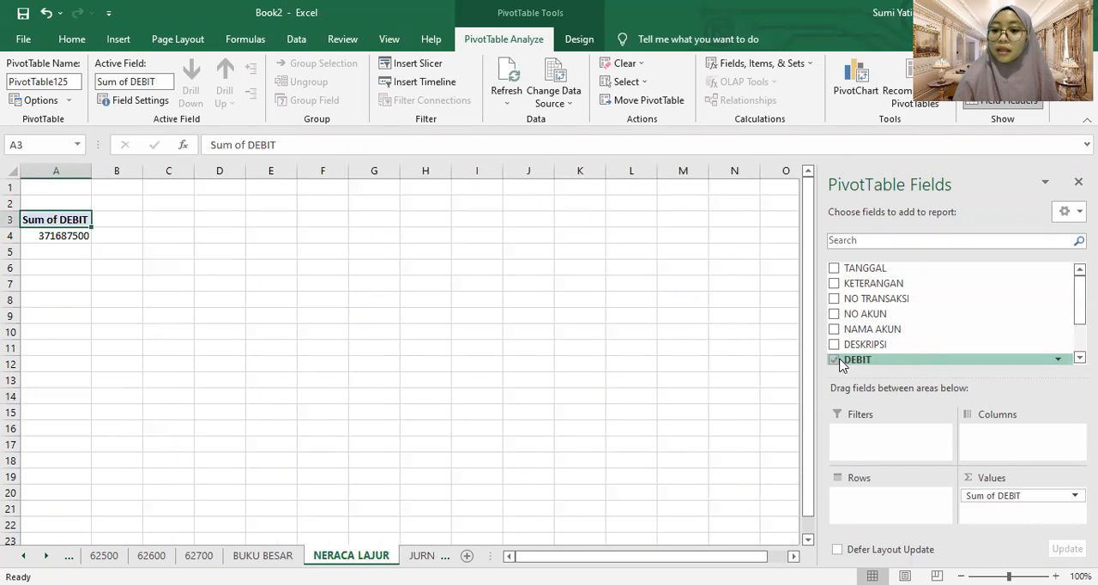
{"action": "scroll", "coordinate": [850, 351], "scroll_direction": "down", "scroll_amount": 2}
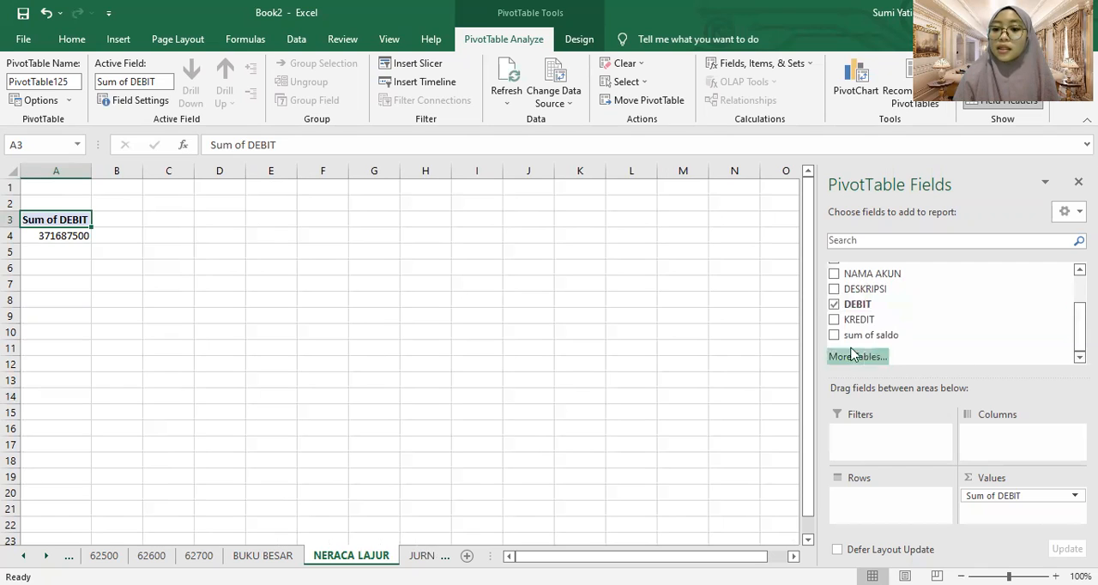
{"action": "left_click", "coordinate": [833, 319]}
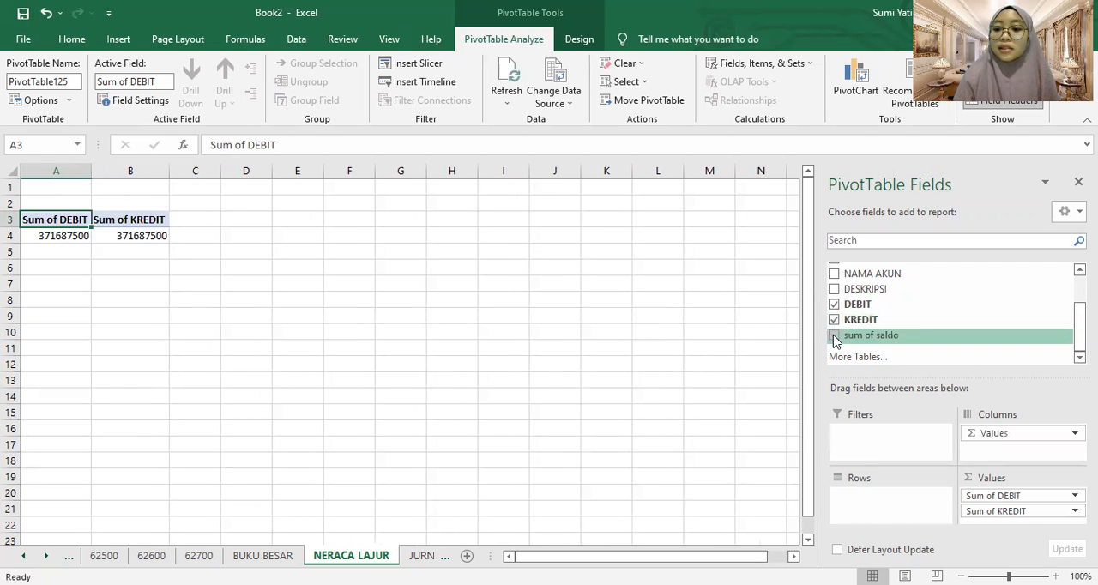
{"action": "left_click", "coordinate": [834, 335]}
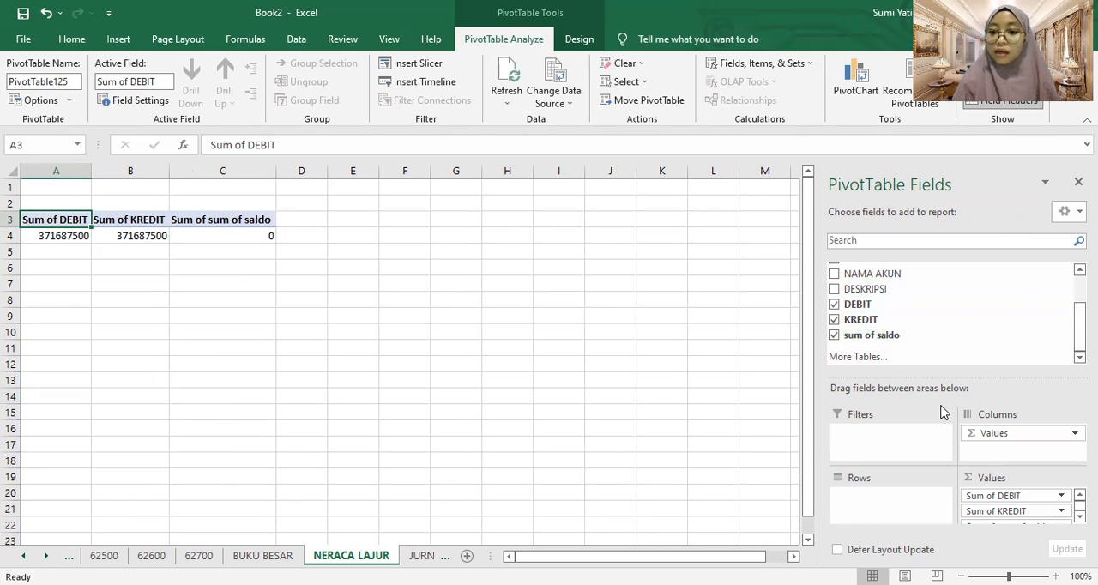
{"action": "key", "text": "alt+Tab"}
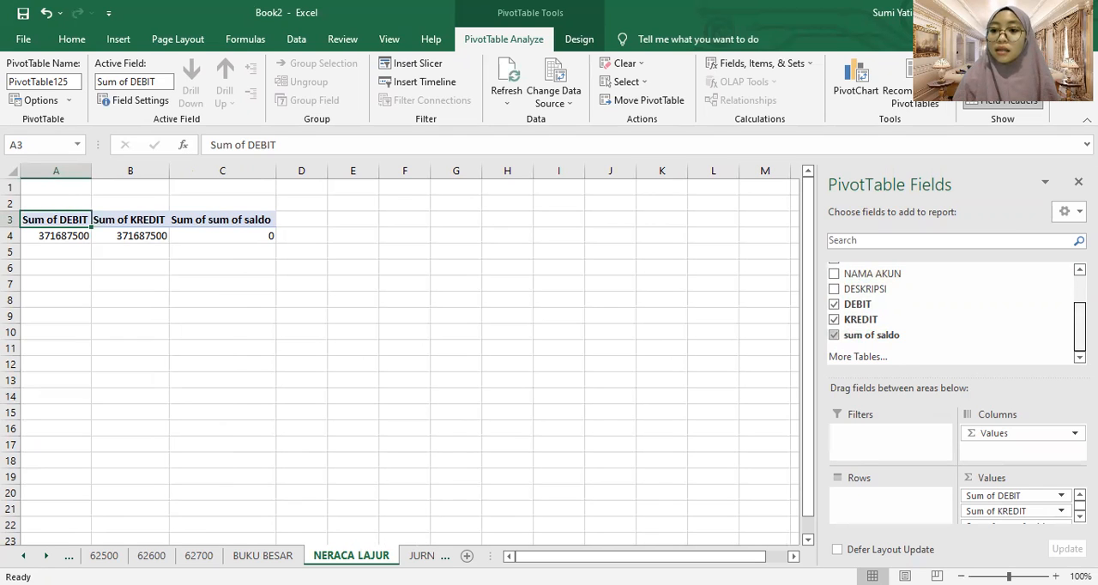
Try adding the NO AKUN and NAMA AKUN fields to the PivotTable and select the account name labels
{"action": "left_click_drag", "start_coordinate": [1080, 328], "coordinate": [1080, 300]}
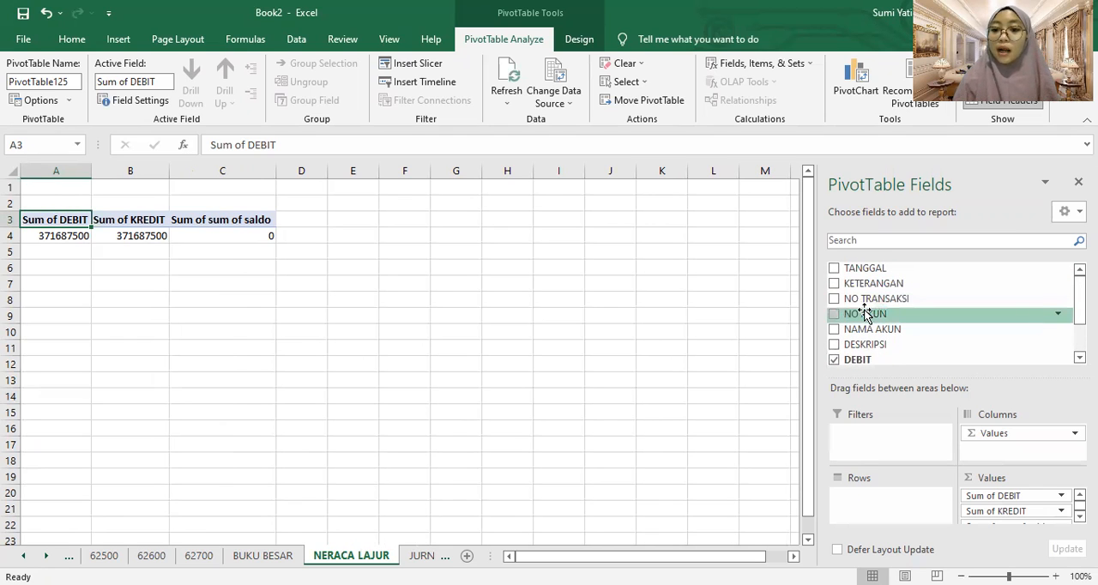
{"action": "left_click", "coordinate": [836, 316]}
{"action": "left_click", "coordinate": [836, 331]}
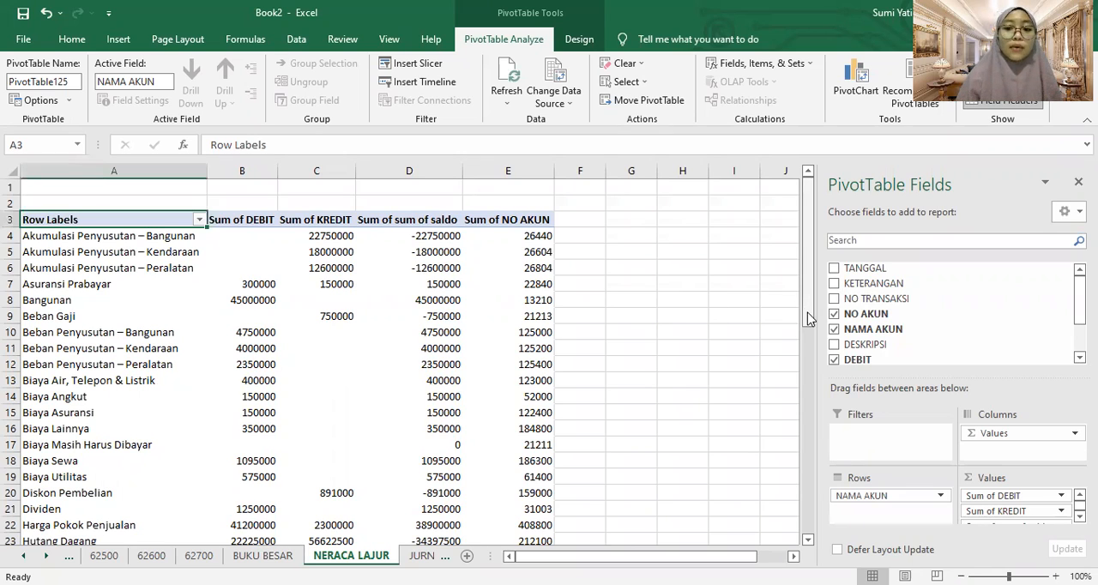
{"action": "left_click_drag", "start_coordinate": [809, 319], "coordinate": [830, 264]}
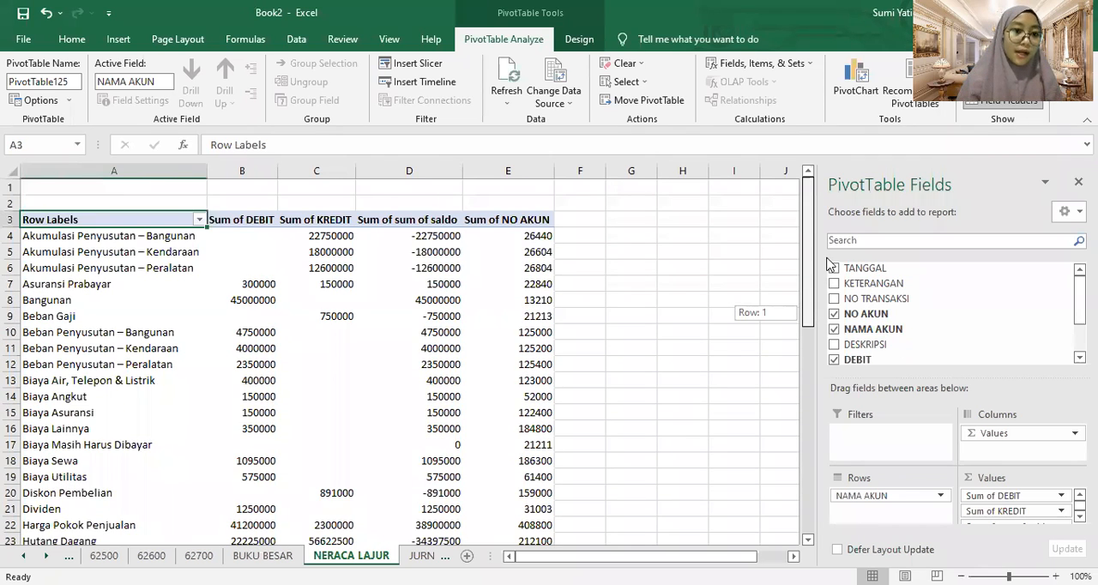
{"action": "left_click", "coordinate": [411, 236]}
{"action": "left_click", "coordinate": [178, 213]}
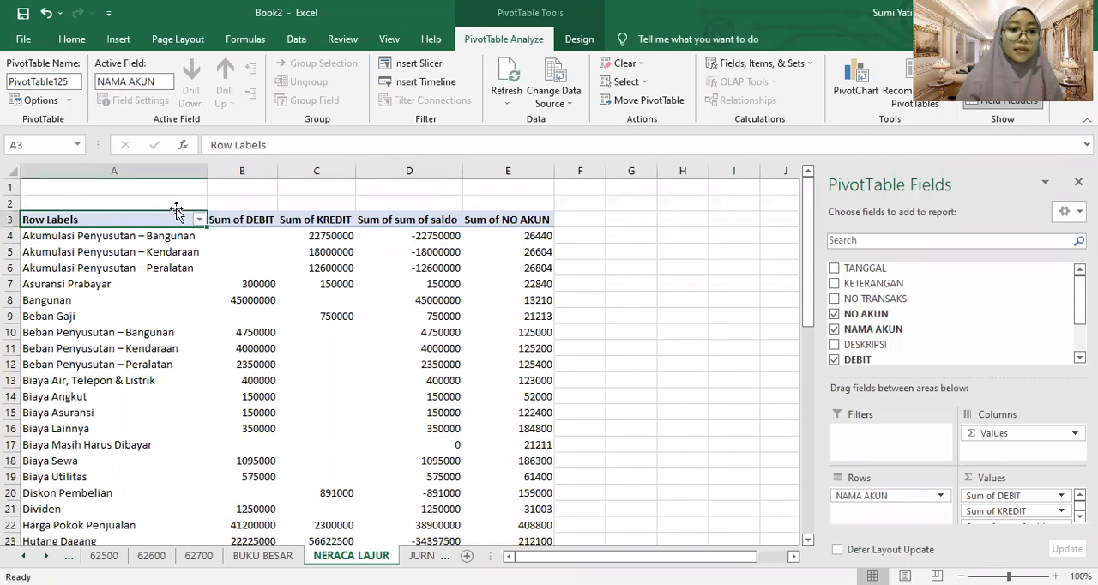
{"action": "left_click", "coordinate": [181, 226]}
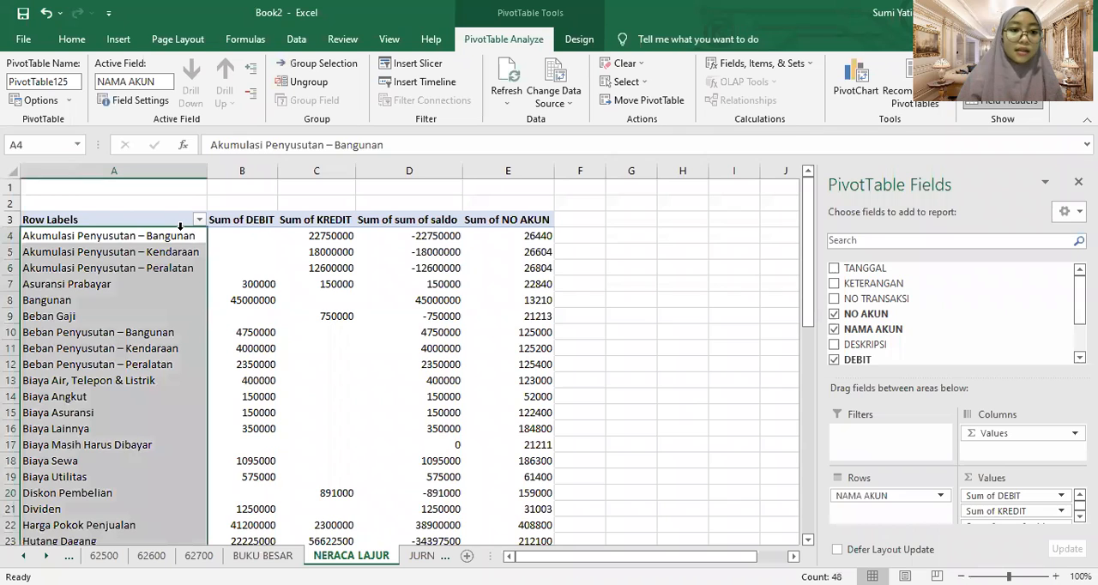
{"action": "left_click", "coordinate": [765, 425]}
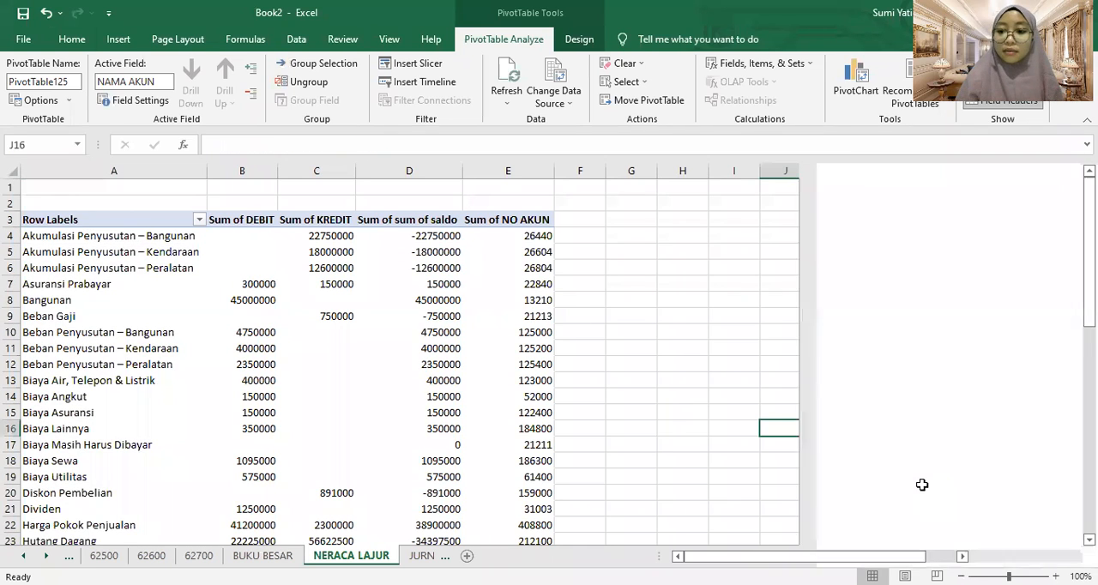
Undo adding the NAMA AKUN field and remove NO AKUN from the PivotTable
{"action": "key", "text": "ctrl+z"}
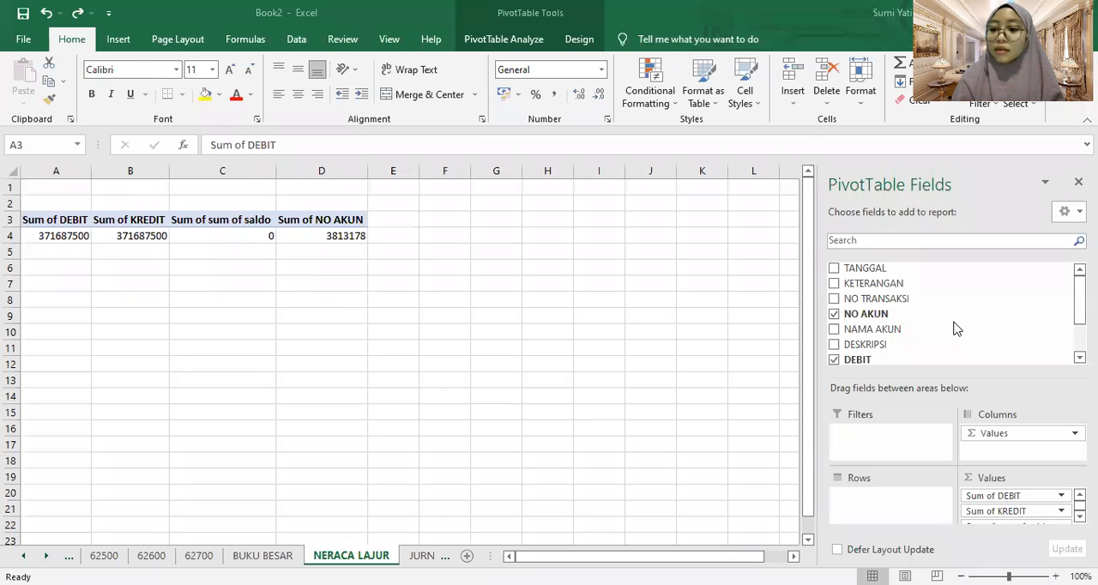
{"action": "left_click", "coordinate": [834, 330]}
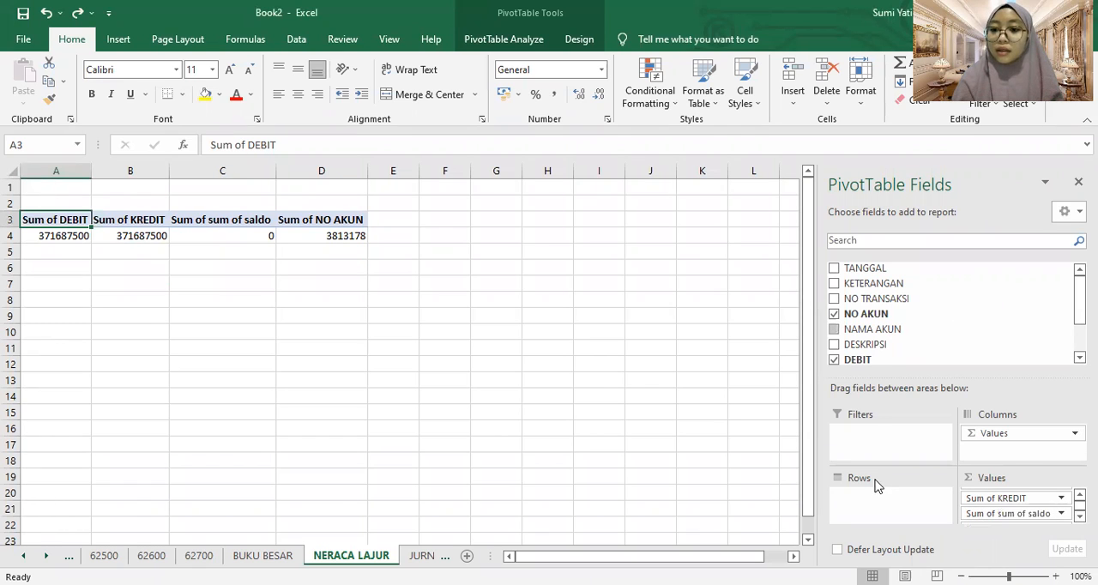
{"action": "left_click", "coordinate": [836, 316]}
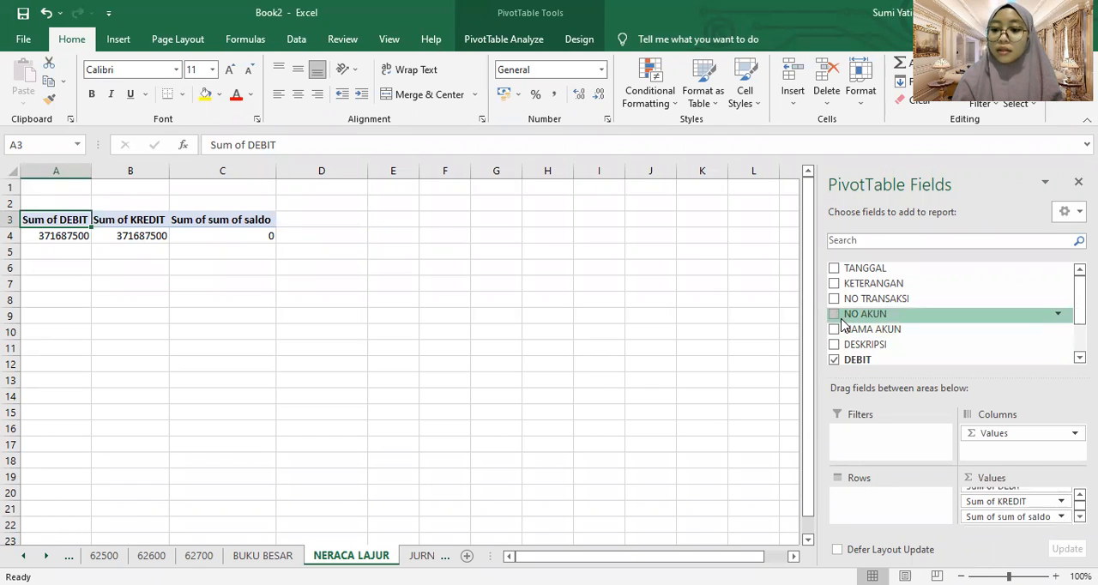
Remove Sum of DEBIT and Sum of KREDIT from the PivotTable values, keeping only Sum of sum of saldo
{"action": "left_click", "coordinate": [1080, 495]}
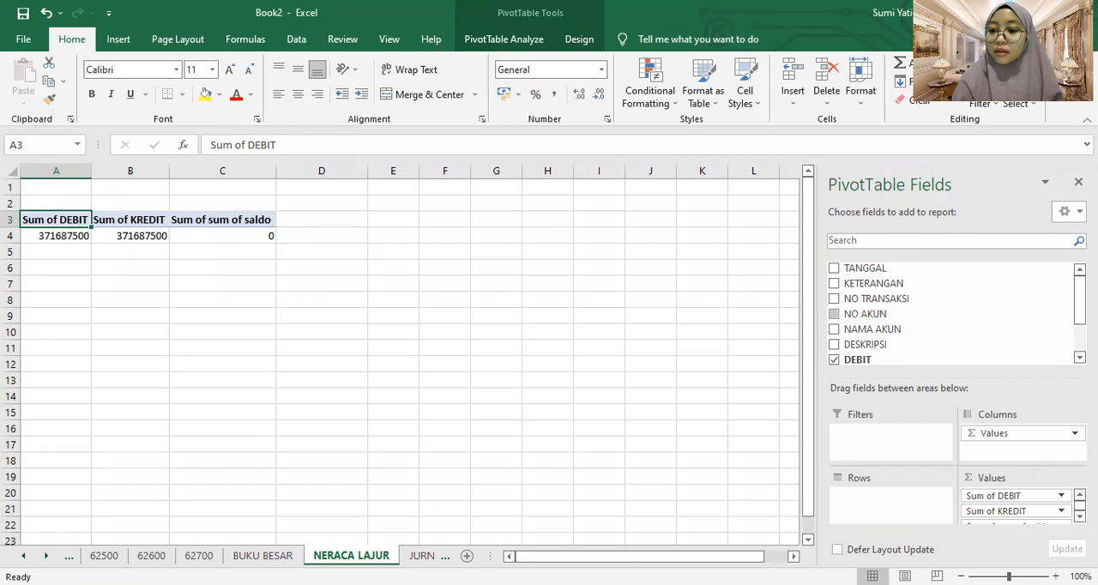
{"action": "left_click", "coordinate": [1080, 516]}
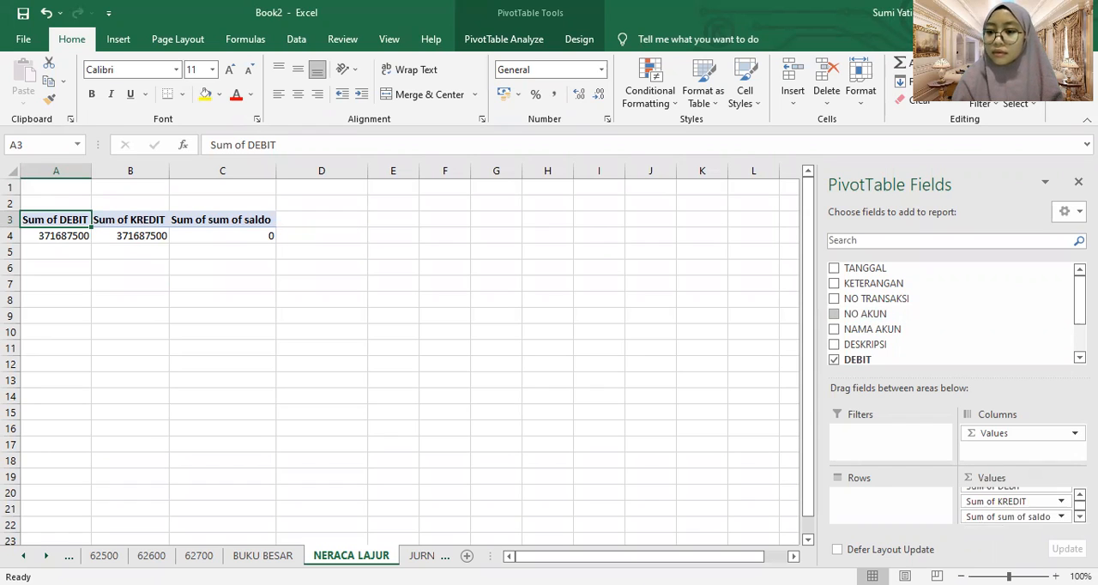
{"action": "left_click", "coordinate": [1080, 495]}
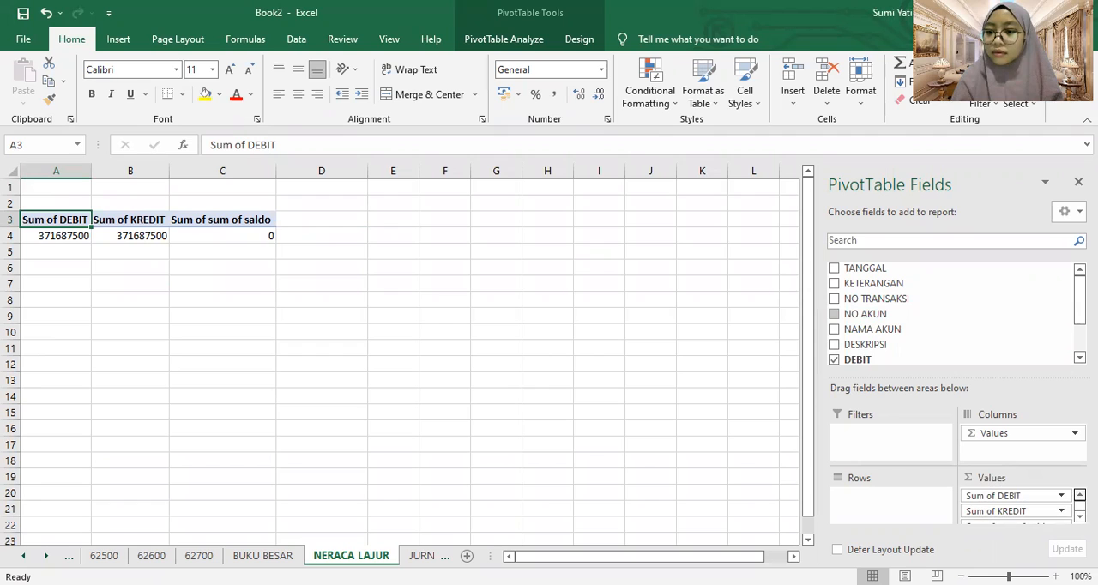
{"action": "left_click", "coordinate": [1062, 497]}
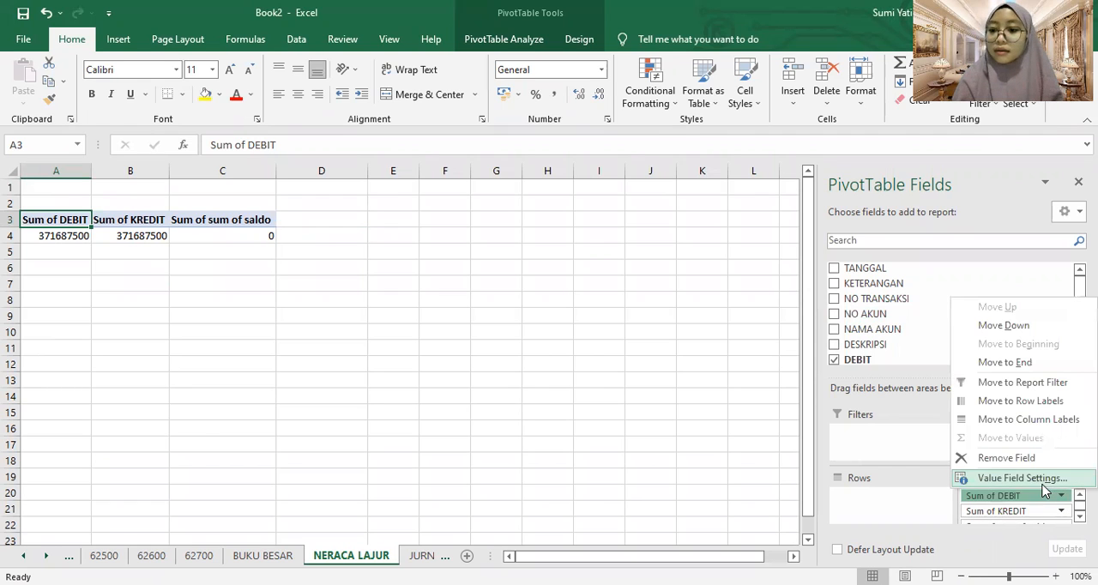
{"action": "left_click", "coordinate": [1016, 470]}
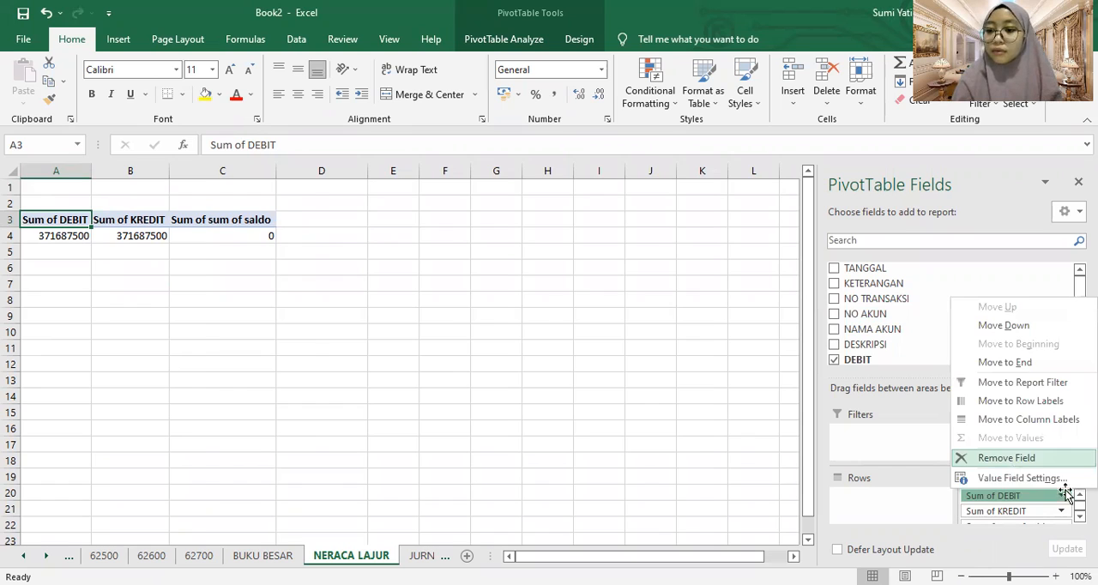
{"action": "left_click", "coordinate": [1074, 495]}
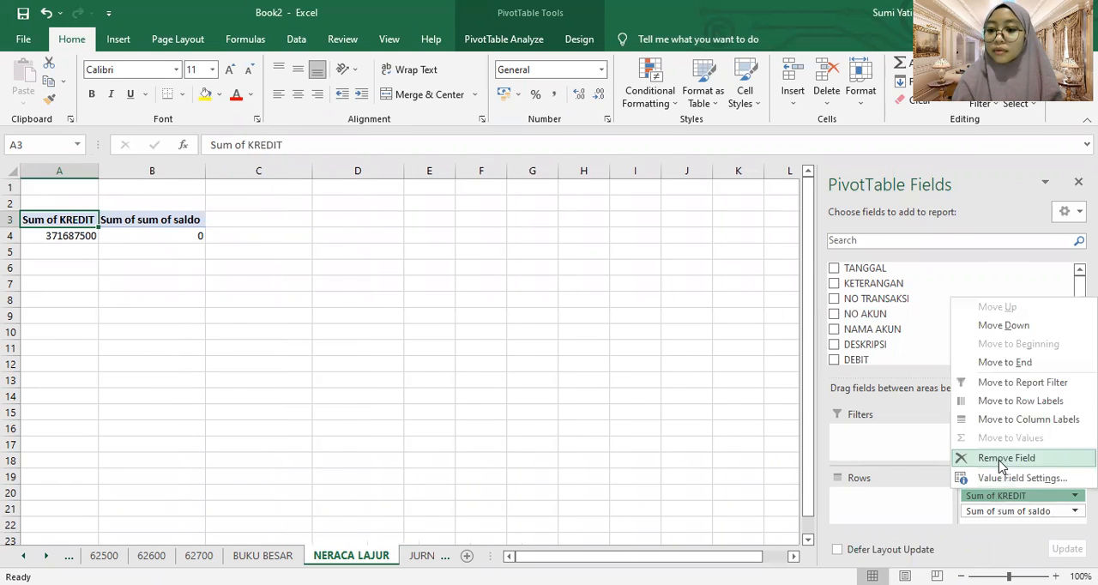
{"action": "left_click", "coordinate": [1001, 460]}
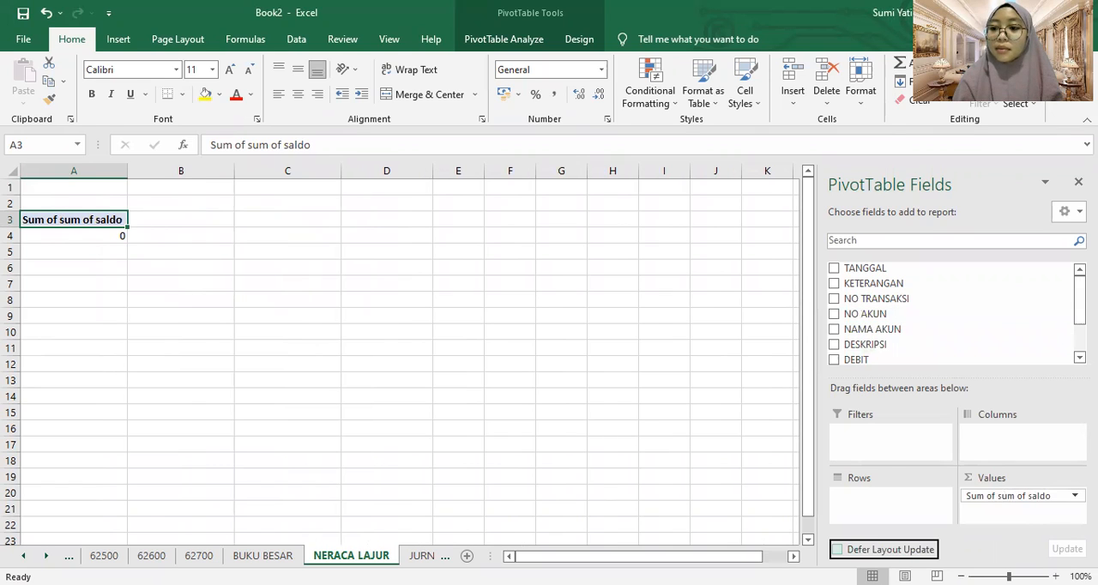
Add the KREDIT field and the DEBIT field back to the PivotTable values after the saldo field
{"action": "scroll", "coordinate": [952, 313], "scroll_direction": "down", "scroll_amount": 2}
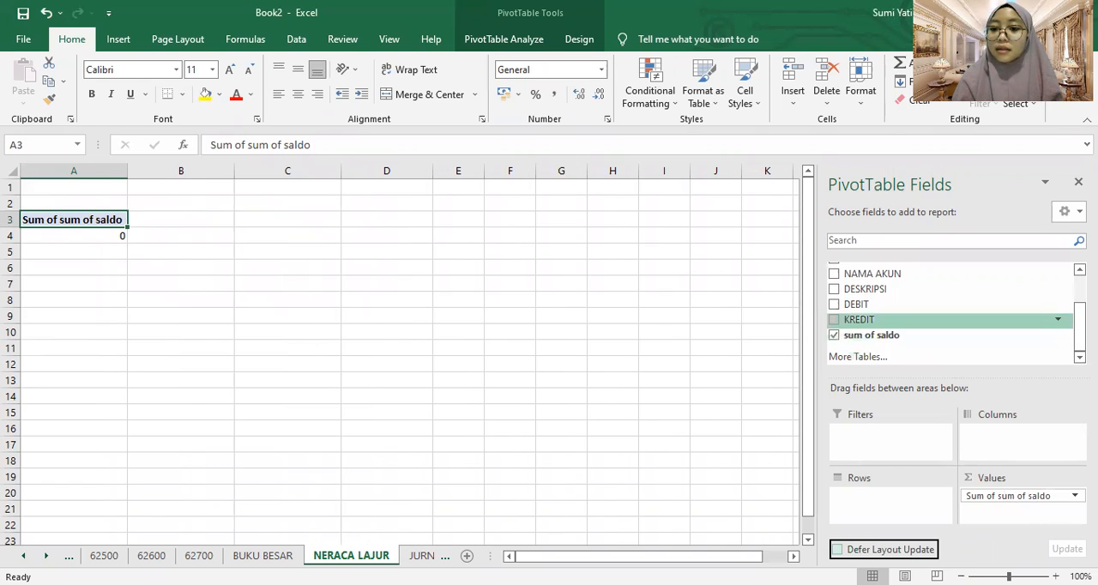
{"action": "left_click", "coordinate": [833, 320]}
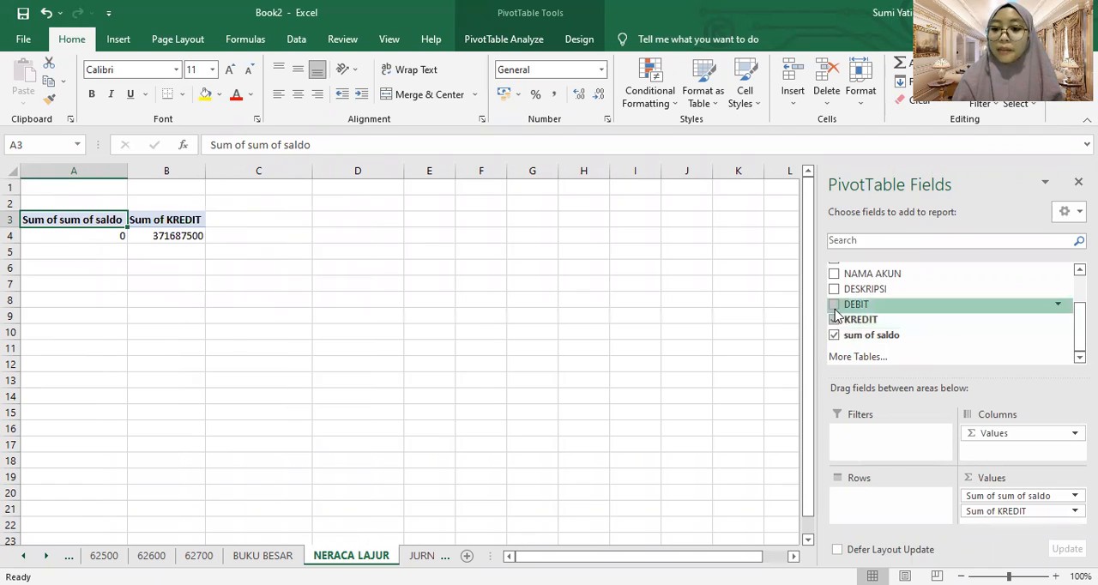
{"action": "left_click", "coordinate": [834, 305]}
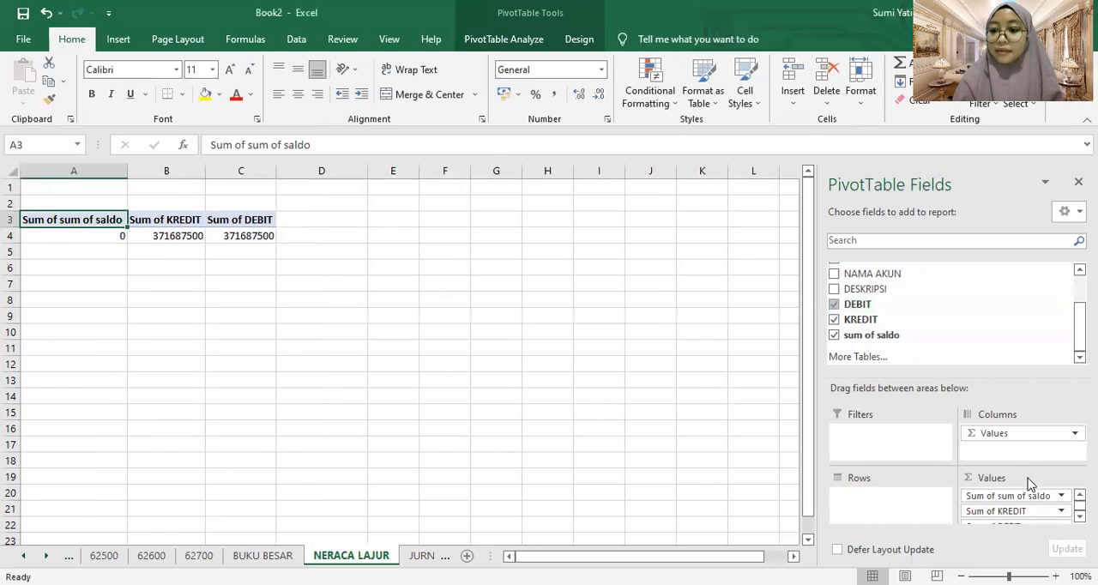
Reorder the PivotTable values as Sum of DEBIT, Sum of KREDIT and Sum of sum of saldo
{"action": "left_click", "coordinate": [1046, 513]}
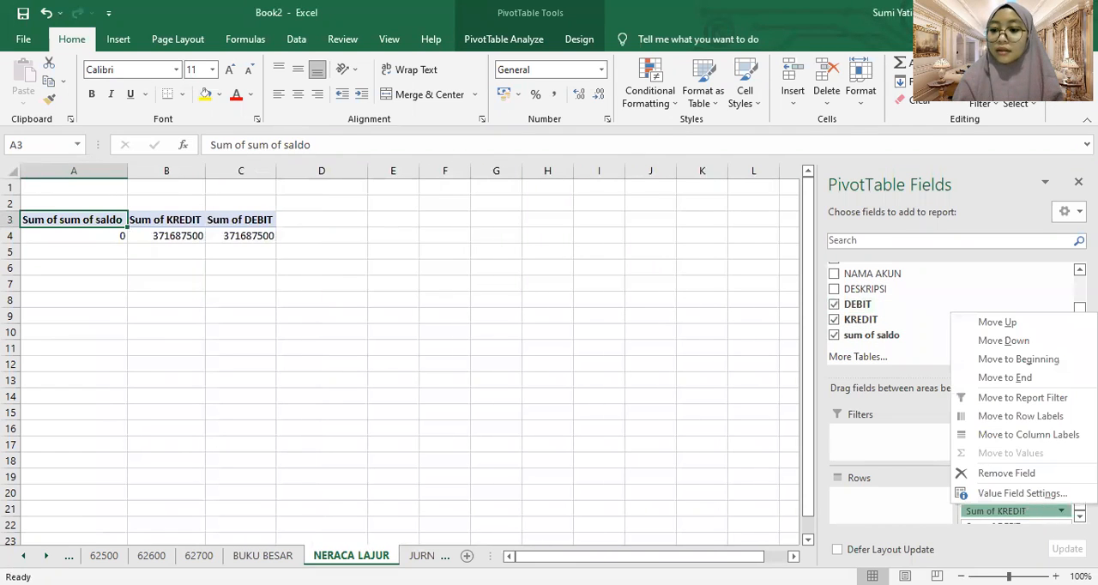
{"action": "left_click", "coordinate": [1079, 516]}
{"action": "mouse_move", "coordinate": [1021, 517]}
{"action": "left_mouse_down"}
{"action": "mouse_move", "coordinate": [1030, 502]}
{"action": "mouse_move", "coordinate": [1018, 498]}
{"action": "mouse_move", "coordinate": [1036, 504]}
{"action": "left_mouse_up"}
{"action": "left_click", "coordinate": [1079, 515]}
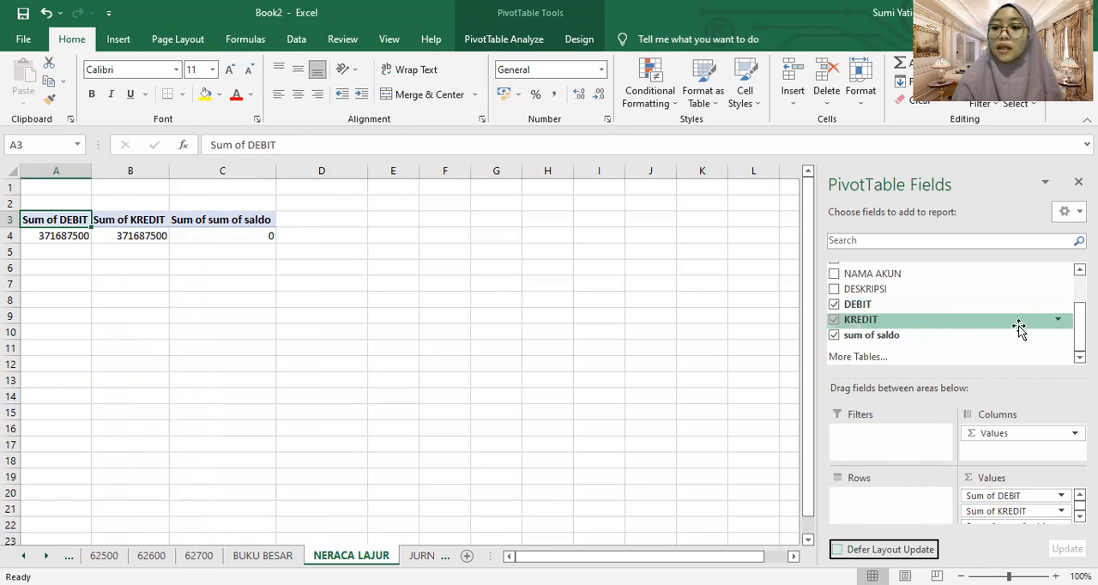
Add NO AKUN and NAMA AKUN to the PivotTable as row fields, with NO AKUN above NAMA AKUN
{"action": "scroll", "coordinate": [849, 310], "scroll_direction": "up", "scroll_amount": 2}
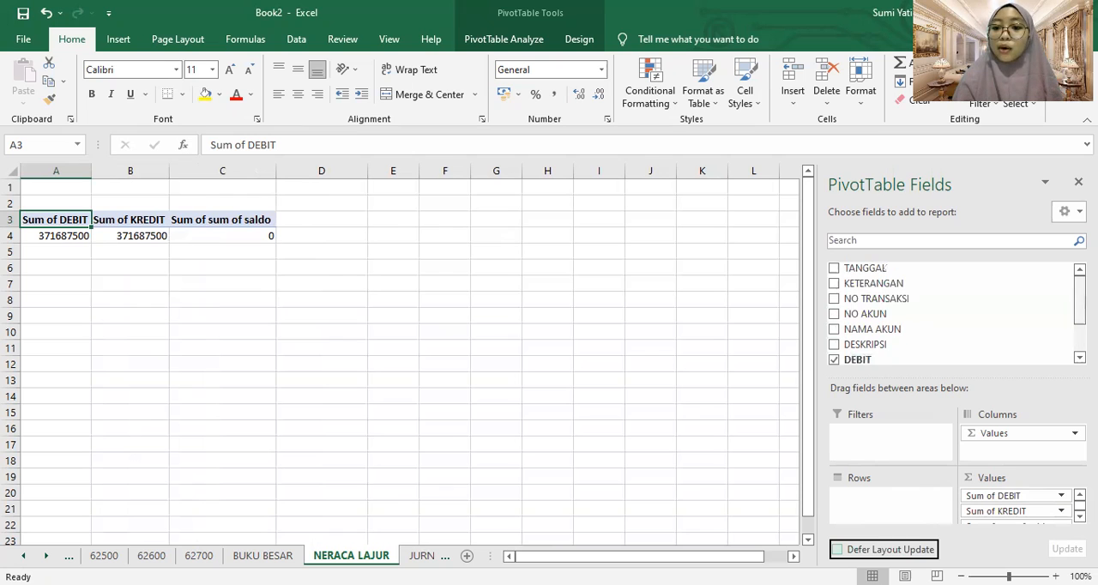
{"action": "left_click", "coordinate": [834, 314]}
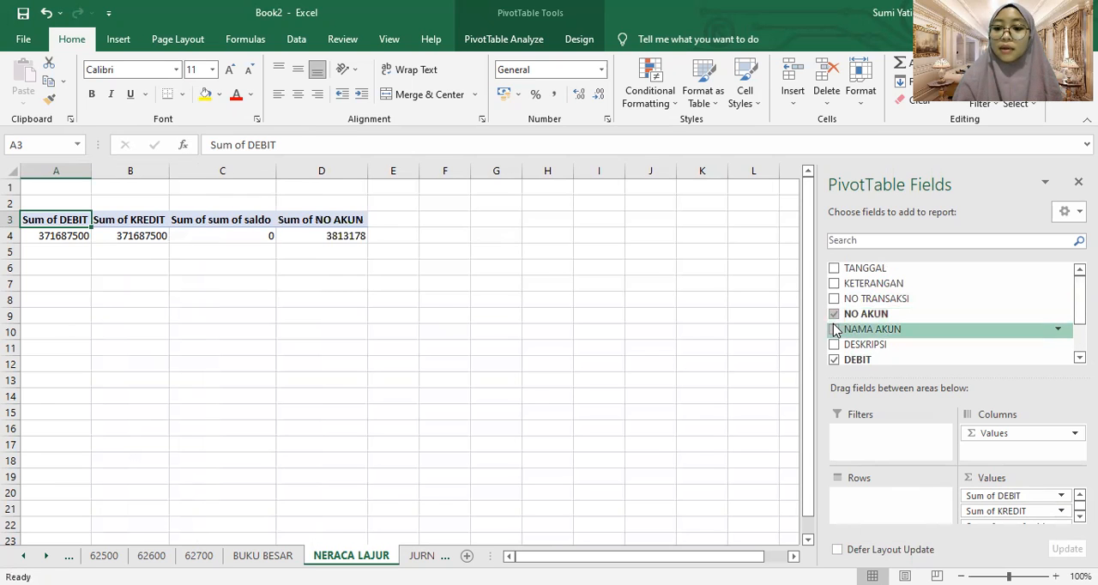
{"action": "left_click", "coordinate": [834, 330]}
{"action": "left_click", "coordinate": [1080, 515]}
{"action": "left_click", "coordinate": [1080, 515]}
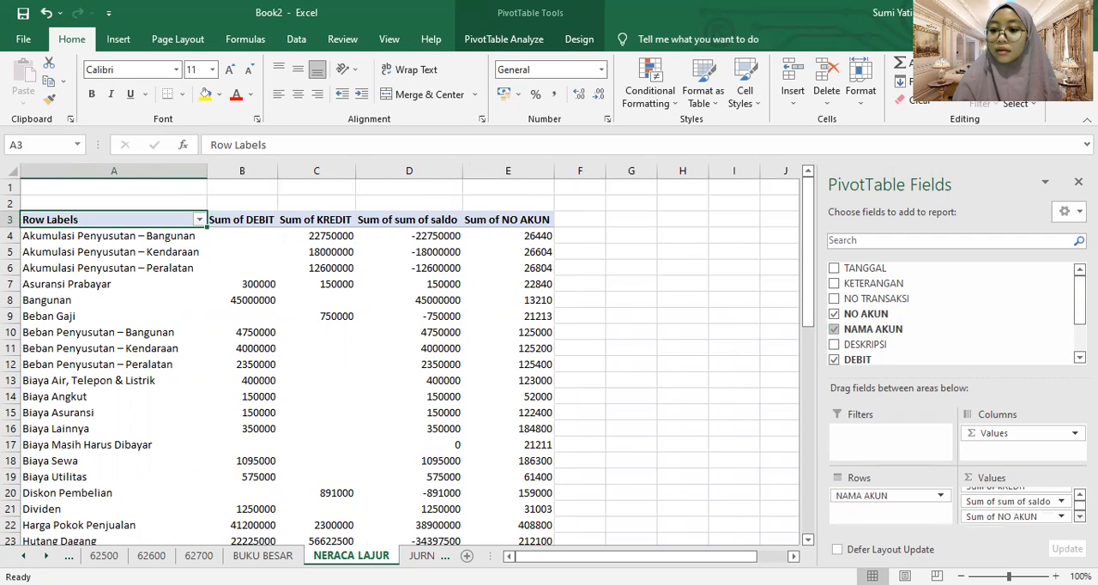
{"action": "left_click_drag", "start_coordinate": [1029, 516], "coordinate": [888, 496]}
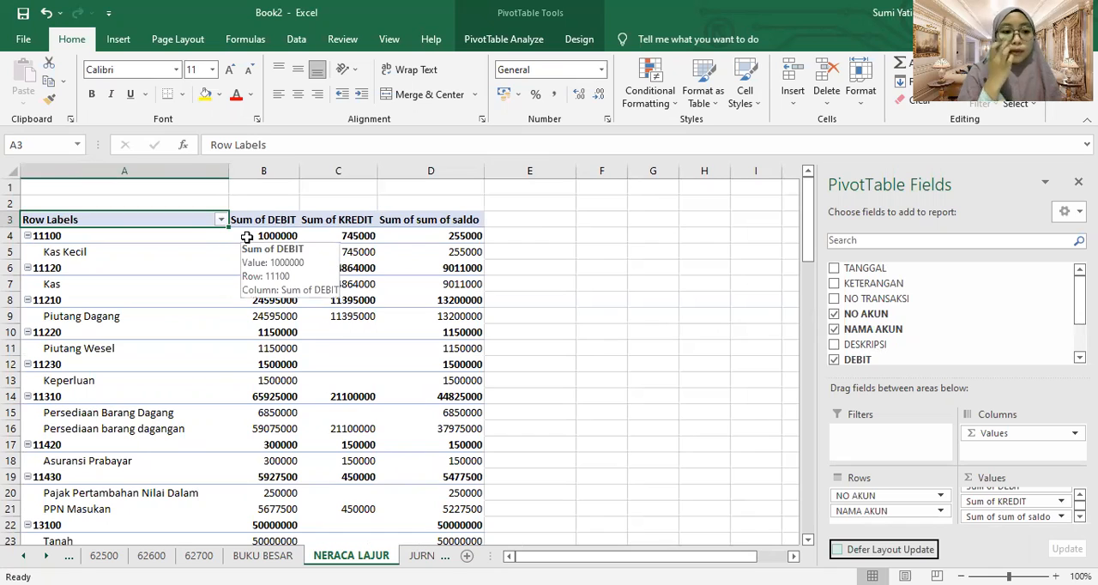
{"action": "key", "text": "Tab"}
{"action": "key", "text": "Tab"}
{"action": "left_click", "coordinate": [144, 223]}
{"action": "key", "text": "Down"}
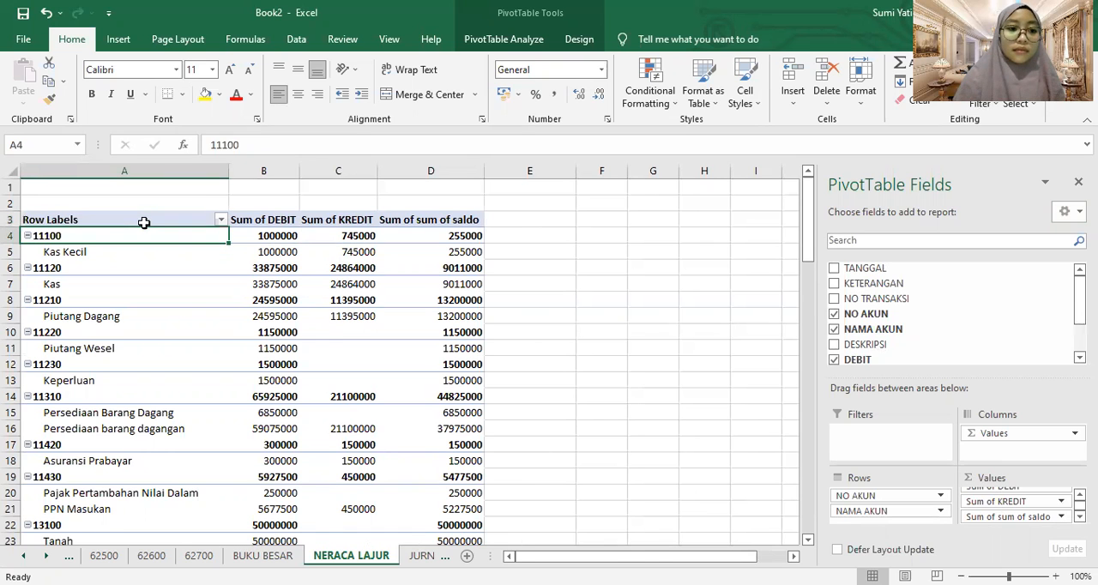
{"action": "left_click", "coordinate": [145, 223]}
{"action": "key", "text": "shift+Down"}
{"action": "key", "text": "shift+Down"}
{"action": "key", "text": "shift+Down"}
{"action": "key", "text": "shift+Down"}
{"action": "key", "text": "shift+Down"}
{"action": "key", "text": "shift+Down"}
{"action": "key", "text": "shift+Down"}
{"action": "key", "text": "shift+Down"}
{"action": "key", "text": "shift+Down"}
{"action": "key", "text": "shift+Down"}
{"action": "key", "text": "shift+Down"}
{"action": "key", "text": "shift+Down"}
{"action": "key", "text": "shift+Down"}
{"action": "key", "text": "shift+Down"}
{"action": "key", "text": "shift+Down"}
{"action": "key", "text": "shift+Down"}
{"action": "key", "text": "shift+Down"}
{"action": "key", "text": "shift+Down"}
{"action": "key", "text": "shift+Down"}
{"action": "key", "text": "shift+Down"}
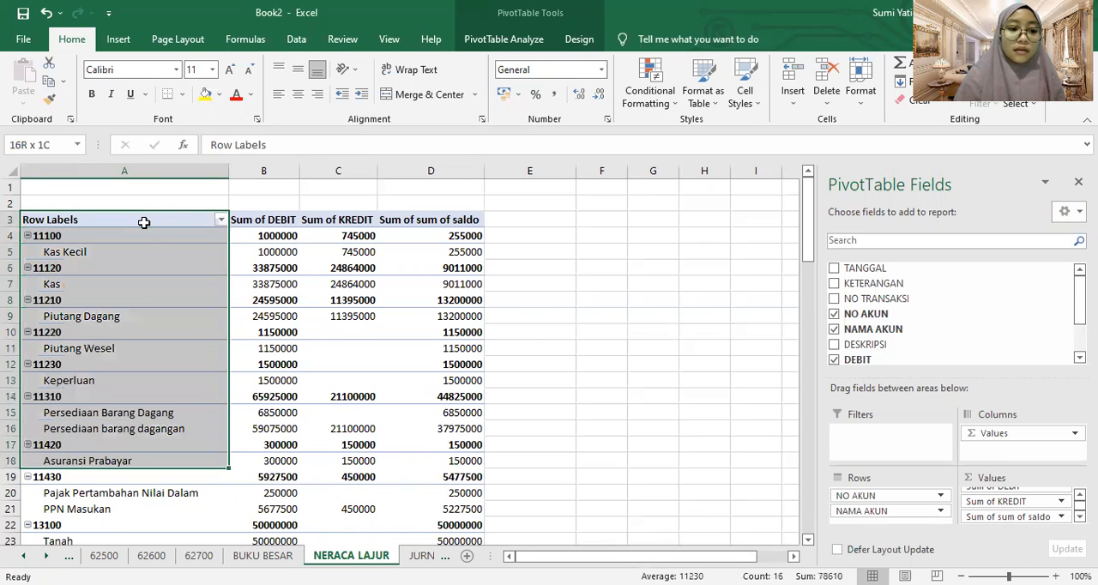
{"action": "key", "text": "shift+Down"}
{"action": "key", "text": "shift+Down"}
{"action": "key", "text": "shift+Down"}
{"action": "key", "text": "shift+Down"}
{"action": "key", "text": "shift+Down"}
{"action": "key", "text": "shift+Down"}
{"action": "key", "text": "shift+Down"}
{"action": "key", "text": "shift+Down"}
{"action": "key", "text": "shift+Down"}
{"action": "key", "text": "shift+Down"}
{"action": "key", "text": "shift+Down"}
{"action": "key", "text": "shift+Down"}
{"action": "key", "text": "shift+Down"}
{"action": "key", "text": "shift+Down"}
{"action": "key", "text": "shift+Down"}
{"action": "key", "text": "shift+Down"}
{"action": "key", "text": "shift+Down"}
{"action": "key", "text": "shift+Down"}
{"action": "key", "text": "shift+Down"}
{"action": "key", "text": "shift+Down"}
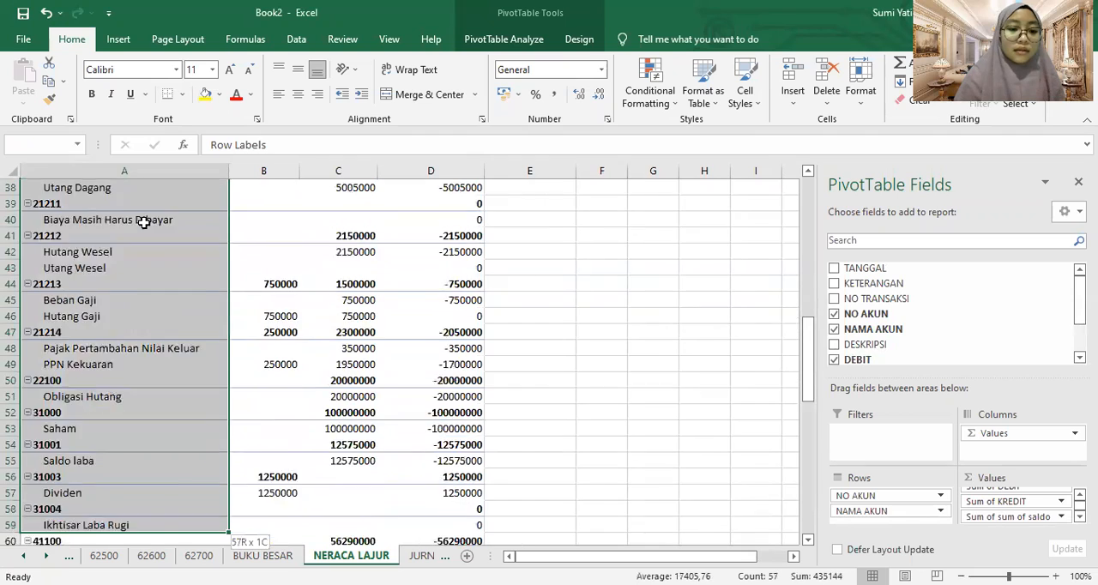
{"action": "key", "text": "shift+Down"}
{"action": "key", "text": "shift+Down"}
{"action": "key", "text": "shift+Down"}
{"action": "key", "text": "shift+Down"}
{"action": "key", "text": "shift+Down"}
{"action": "key", "text": "shift+Down"}
{"action": "key", "text": "shift+Down"}
{"action": "key", "text": "shift+Down"}
{"action": "key", "text": "shift+Down"}
{"action": "key", "text": "shift+Down"}
{"action": "key", "text": "shift+Down"}
{"action": "key", "text": "shift+Down"}
{"action": "key", "text": "shift+Down"}
{"action": "key", "text": "shift+Down"}
{"action": "key", "text": "shift+Down"}
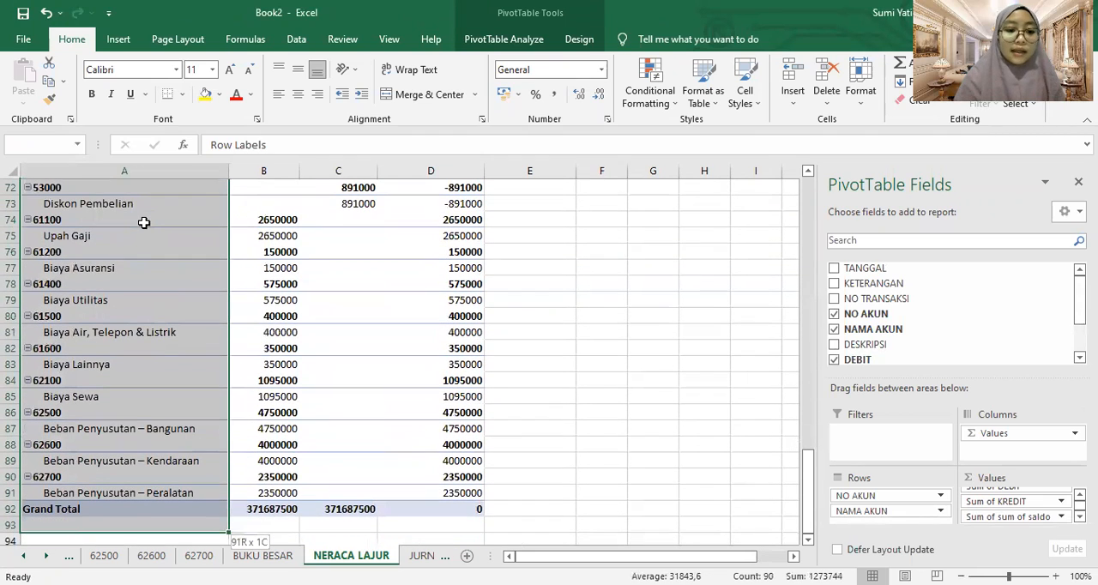
{"action": "key", "text": "shift+Up"}
{"action": "key", "text": "shift+Up"}
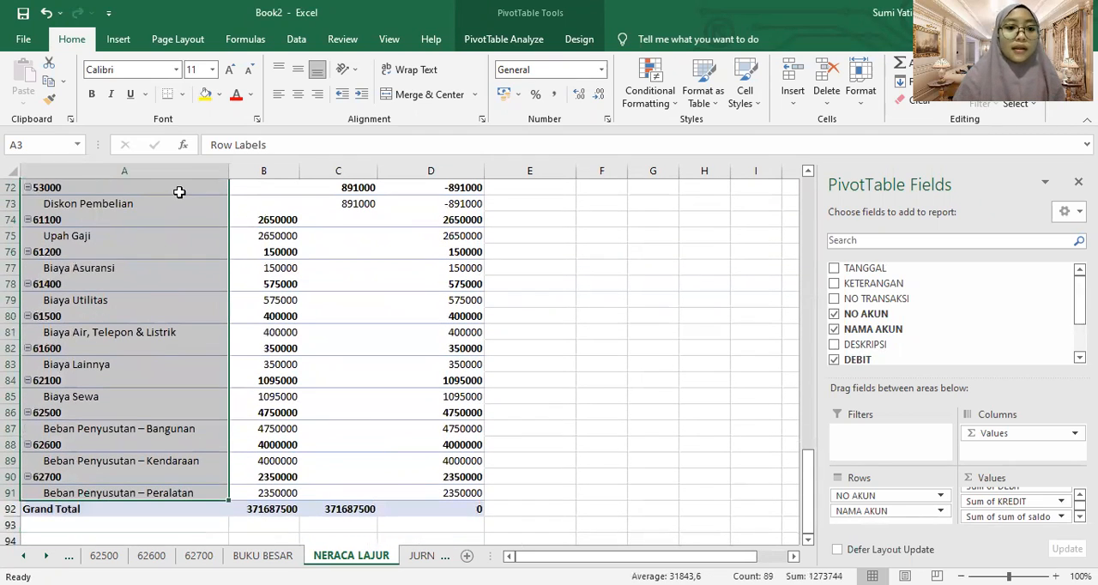
{"action": "left_click", "coordinate": [179, 210]}
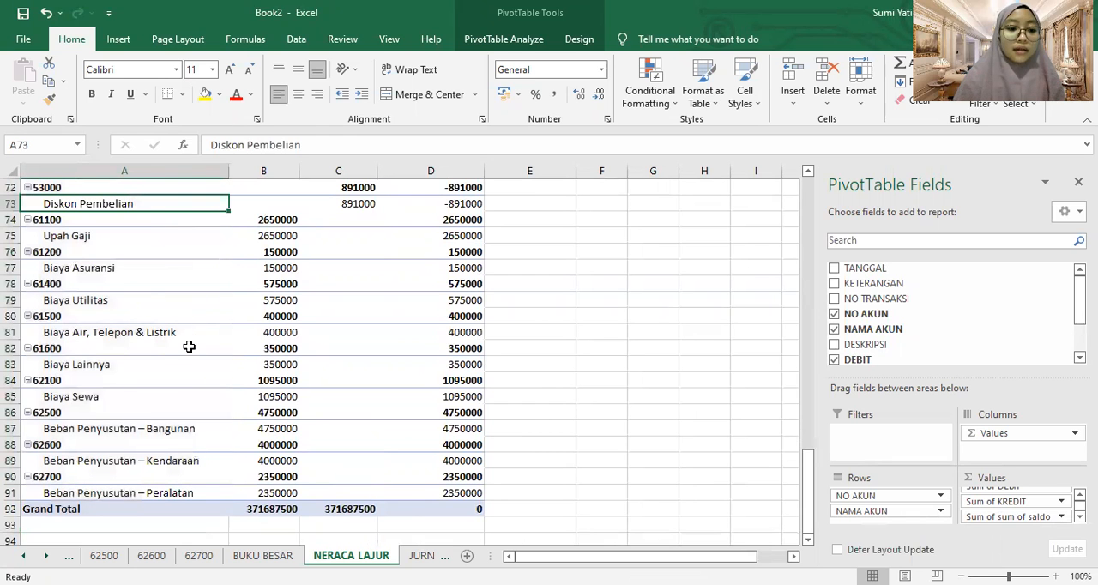
Select the PivotTable row labels from A3 down to the last account above Grand Total, and enable the Classic PivotTable layout
{"action": "left_click_drag", "start_coordinate": [813, 467], "coordinate": [796, 165]}
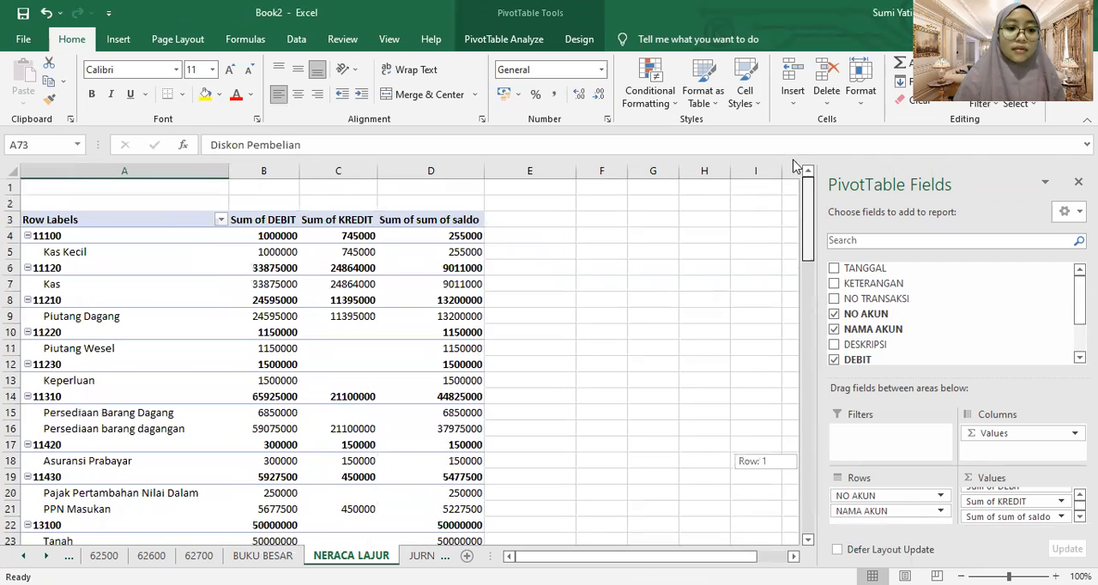
{"action": "left_click", "coordinate": [138, 219]}
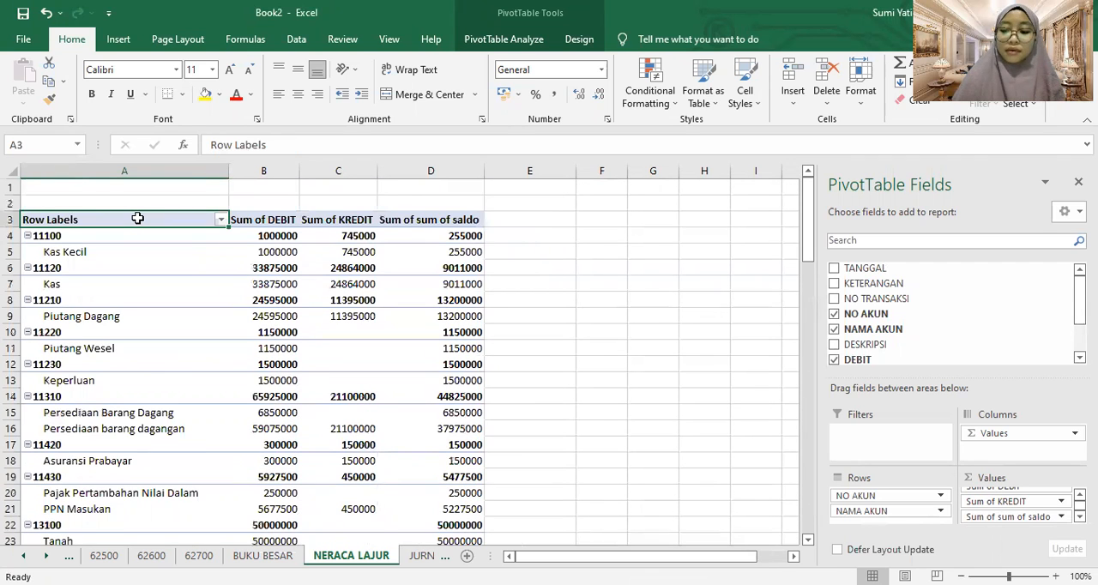
{"action": "key", "text": "shift+Down"}
{"action": "key", "text": "shift+Down"}
{"action": "key", "text": "shift+Down"}
{"action": "key", "text": "shift+Down"}
{"action": "key", "text": "shift+Down"}
{"action": "key", "text": "shift+Down"}
{"action": "key", "text": "shift+Down"}
{"action": "key", "text": "shift+Down"}
{"action": "key", "text": "shift+Down"}
{"action": "key", "text": "shift+Down"}
{"action": "key", "text": "shift+Down"}
{"action": "key", "text": "shift+Down"}
{"action": "key", "text": "shift+Down"}
{"action": "key", "text": "shift+Down"}
{"action": "key", "text": "shift+Down"}
{"action": "key", "text": "shift+Down"}
{"action": "key", "text": "shift+Down"}
{"action": "key", "text": "shift+Down"}
{"action": "key", "text": "shift+Down"}
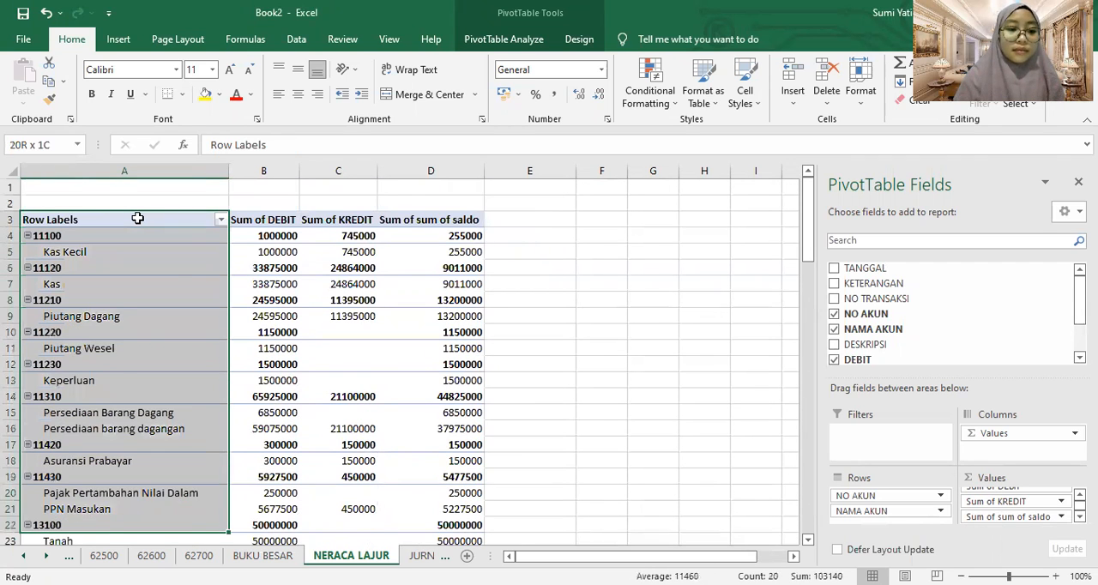
{"action": "key", "text": "shift+Down"}
{"action": "key", "text": "shift+Down"}
{"action": "key", "text": "shift+Down"}
{"action": "key", "text": "shift+Down"}
{"action": "key", "text": "shift+Down"}
{"action": "key", "text": "shift+Down"}
{"action": "key", "text": "shift+Down"}
{"action": "key", "text": "shift+Down"}
{"action": "key", "text": "shift+Down"}
{"action": "key", "text": "shift+Down"}
{"action": "key", "text": "shift+Down"}
{"action": "key", "text": "shift+Down"}
{"action": "key", "text": "shift+Down"}
{"action": "key", "text": "shift+Down"}
{"action": "key", "text": "shift+Down"}
{"action": "key", "text": "shift+Down"}
{"action": "key", "text": "shift+Down"}
{"action": "key", "text": "shift+Down"}
{"action": "key", "text": "shift+Down"}
{"action": "key", "text": "shift+Down"}
{"action": "key", "text": "shift+Down"}
{"action": "key", "text": "shift+Down"}
{"action": "key", "text": "shift+Down"}
{"action": "key", "text": "shift+Down"}
{"action": "key", "text": "shift+Down"}
{"action": "key", "text": "shift+Down"}
{"action": "key", "text": "shift+Down"}
{"action": "key", "text": "shift+Down"}
{"action": "key", "text": "shift+Down"}
{"action": "key", "text": "shift+Down"}
{"action": "key", "text": "shift+Down"}
{"action": "key", "text": "shift+Down"}
{"action": "key", "text": "shift+Down"}
{"action": "key", "text": "shift+Down"}
{"action": "key", "text": "shift+Down"}
{"action": "key", "text": "shift+Down"}
{"action": "key", "text": "shift+Down"}
{"action": "key", "text": "shift+Down"}
{"action": "key", "text": "shift+Down"}
{"action": "key", "text": "shift+Down"}
{"action": "key", "text": "shift+Down"}
{"action": "key", "text": "shift+Down"}
{"action": "key", "text": "shift+Down"}
{"action": "key", "text": "shift+Down"}
{"action": "key", "text": "shift+Down"}
{"action": "key", "text": "shift+Down"}
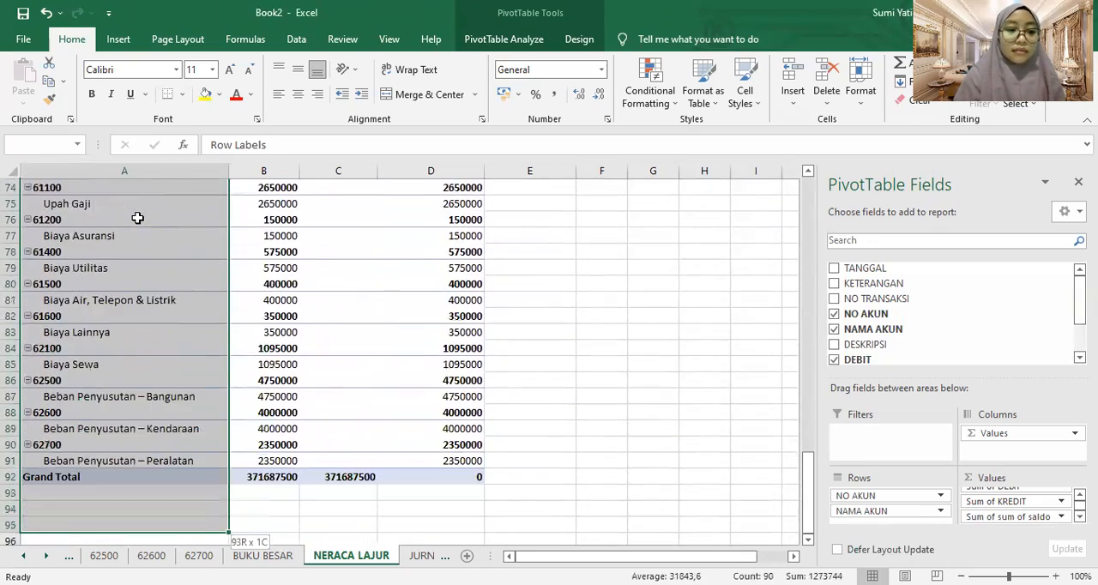
{"action": "key", "text": "shift+Up"}
{"action": "key", "text": "shift+Up"}
{"action": "key", "text": "shift+Up"}
{"action": "key", "text": "shift+Up"}
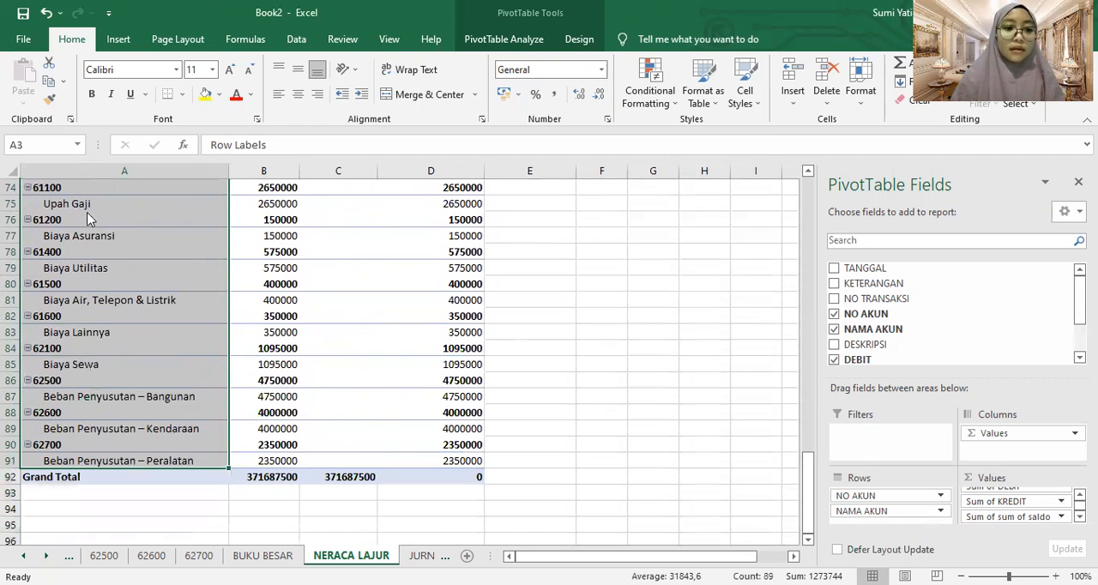
{"action": "right_click", "coordinate": [90, 215]}
{"action": "left_click", "coordinate": [146, 287]}
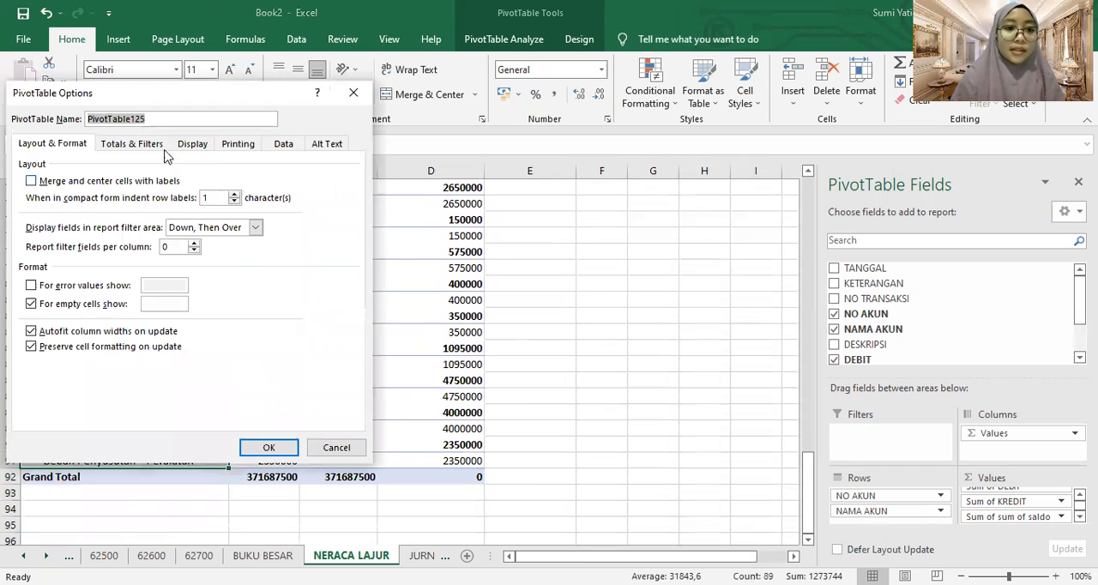
{"action": "left_click", "coordinate": [191, 144]}
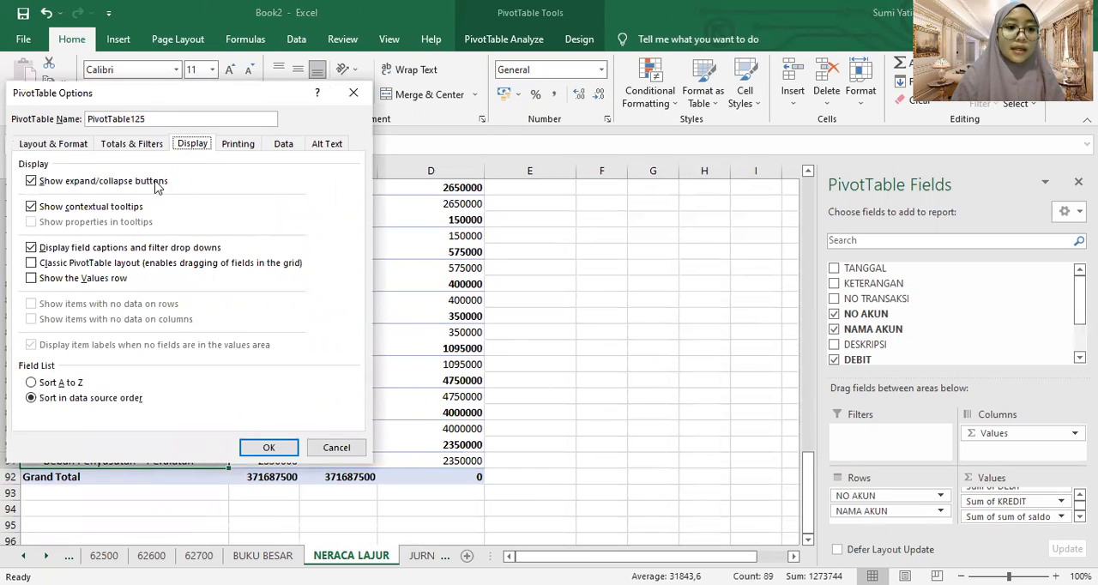
{"action": "left_click", "coordinate": [145, 264]}
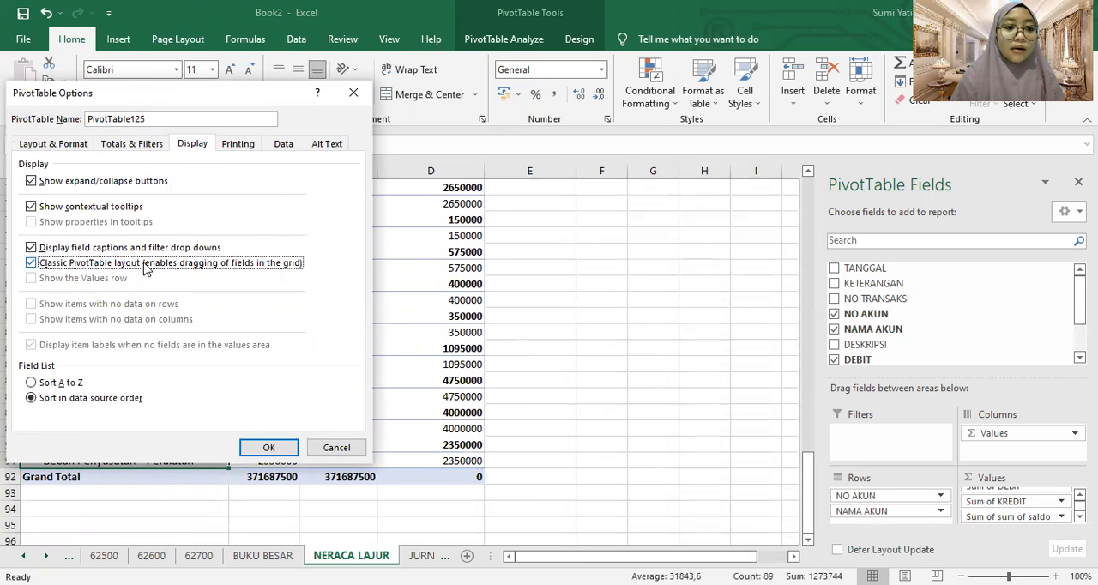
{"action": "left_click", "coordinate": [281, 450]}
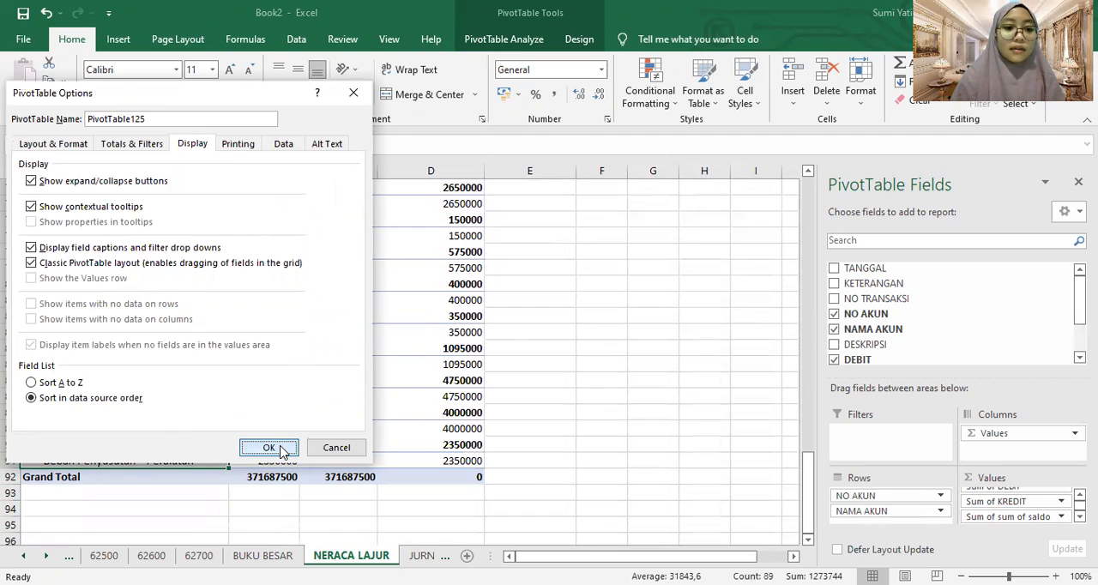
Remove the NO AKUN subtotal rows from the PivotTable
{"action": "left_click", "coordinate": [55, 318]}
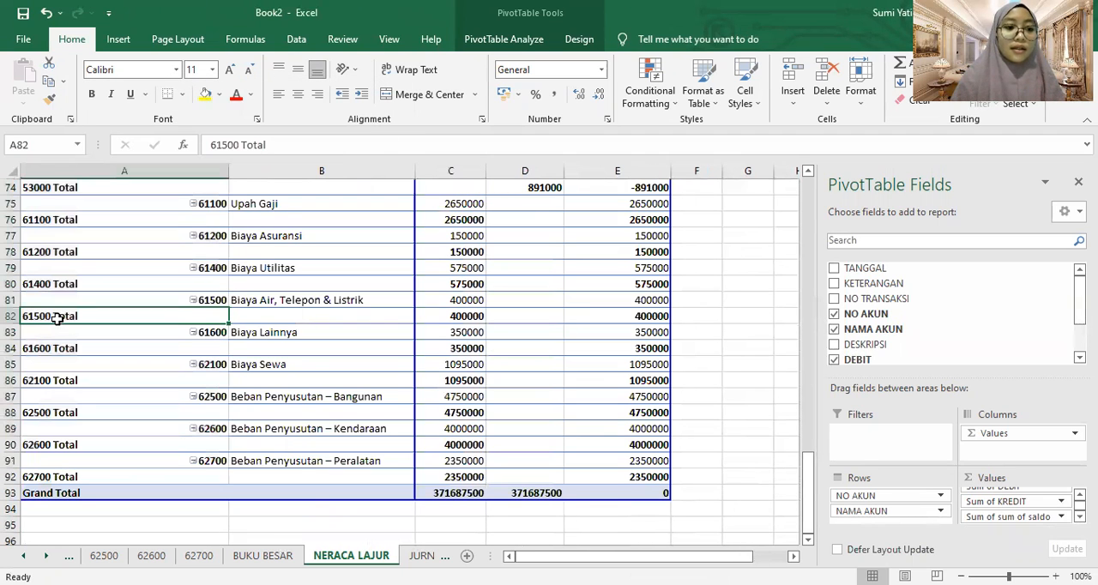
{"action": "right_click", "coordinate": [56, 317]}
{"action": "left_click", "coordinate": [97, 154]}
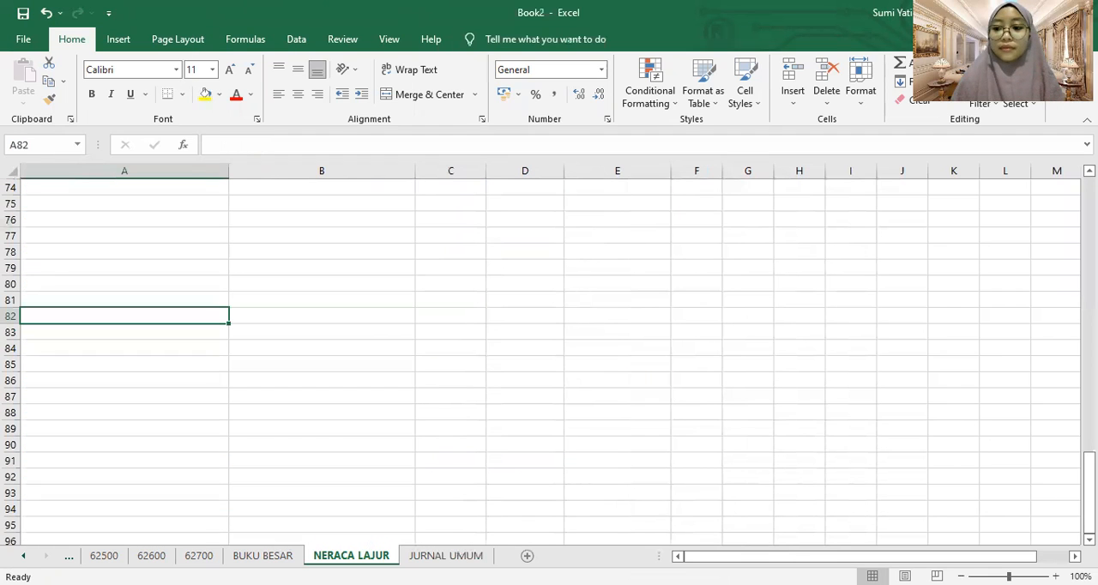
Narrow the NO AKUN column A to roughly the width of its account numbers
{"action": "left_click_drag", "start_coordinate": [1089, 484], "coordinate": [1090, 208]}
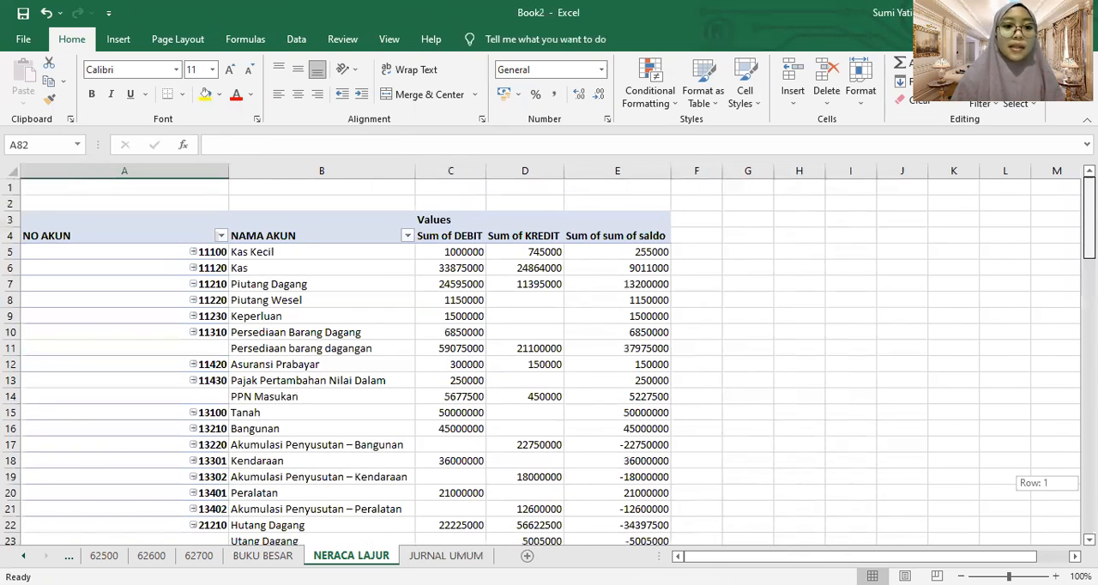
{"action": "left_click_drag", "start_coordinate": [234, 165], "coordinate": [80, 163]}
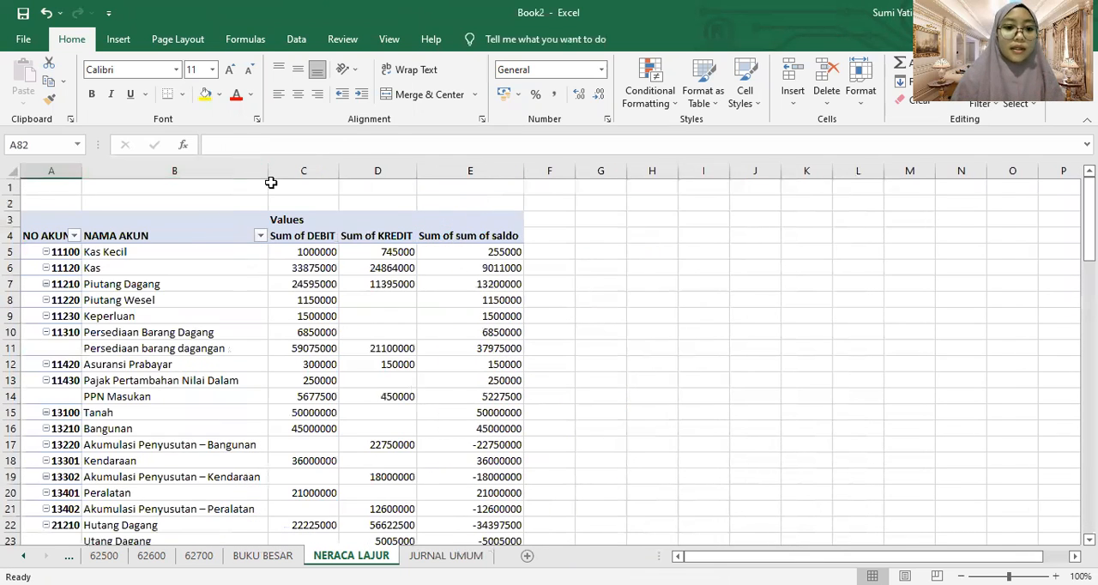
{"action": "left_click", "coordinate": [391, 307]}
{"action": "left_click", "coordinate": [532, 271]}
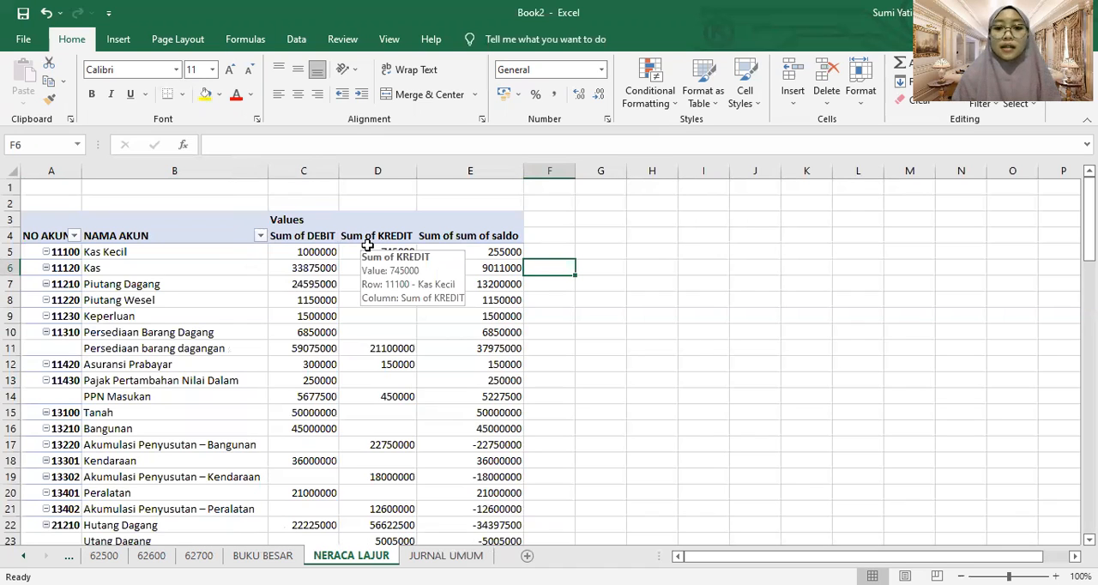
{"action": "left_click", "coordinate": [604, 221]}
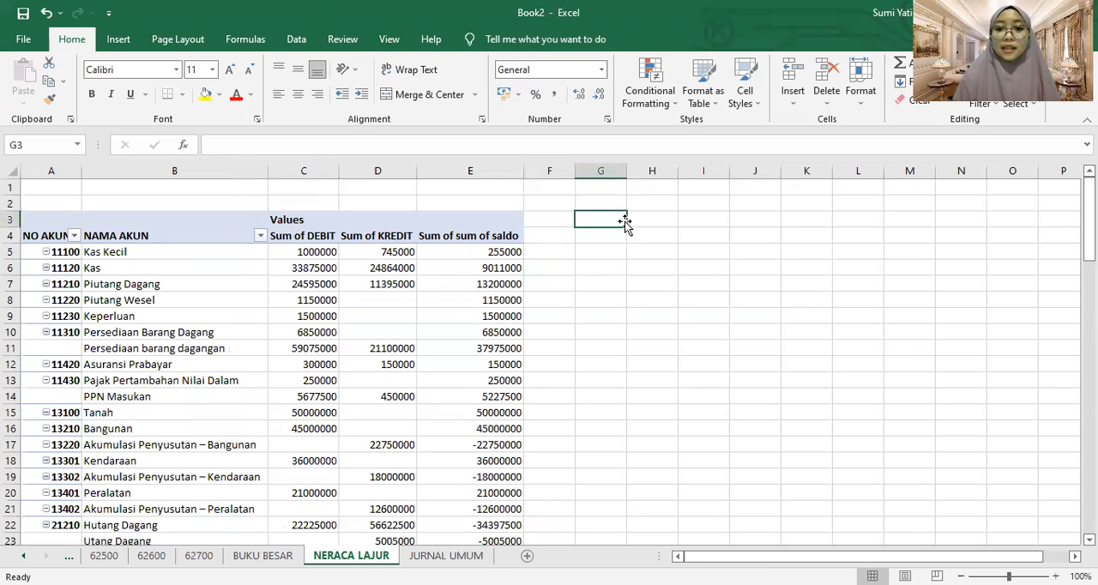
{"action": "type", "text": "ne"}
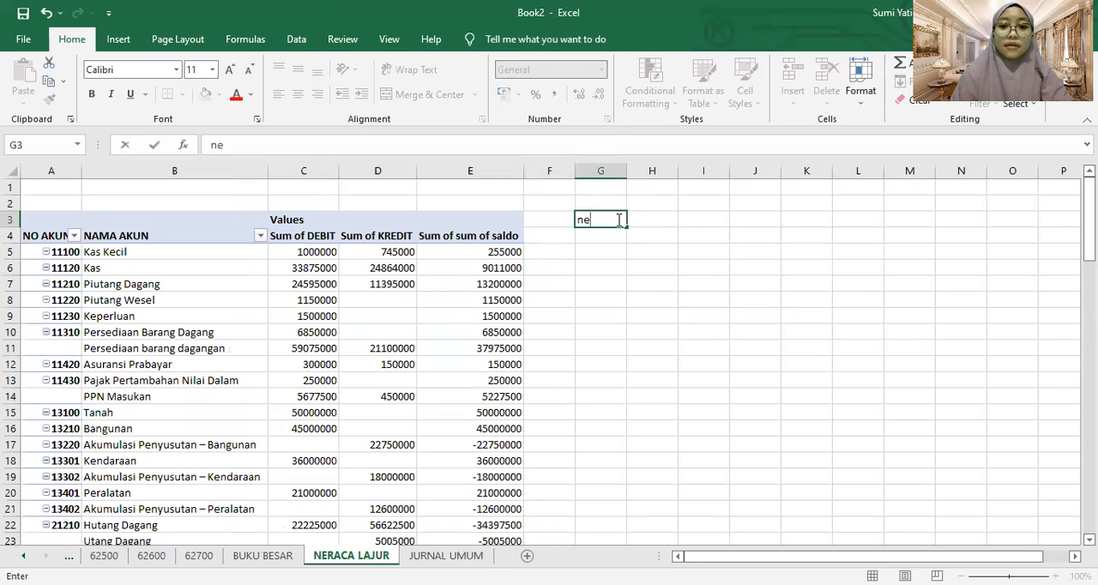
{"action": "key", "text": "BackSpace"}
{"action": "key", "text": "Caps_Lock"}
{"action": "type", "text": "NERACA SALDO"}
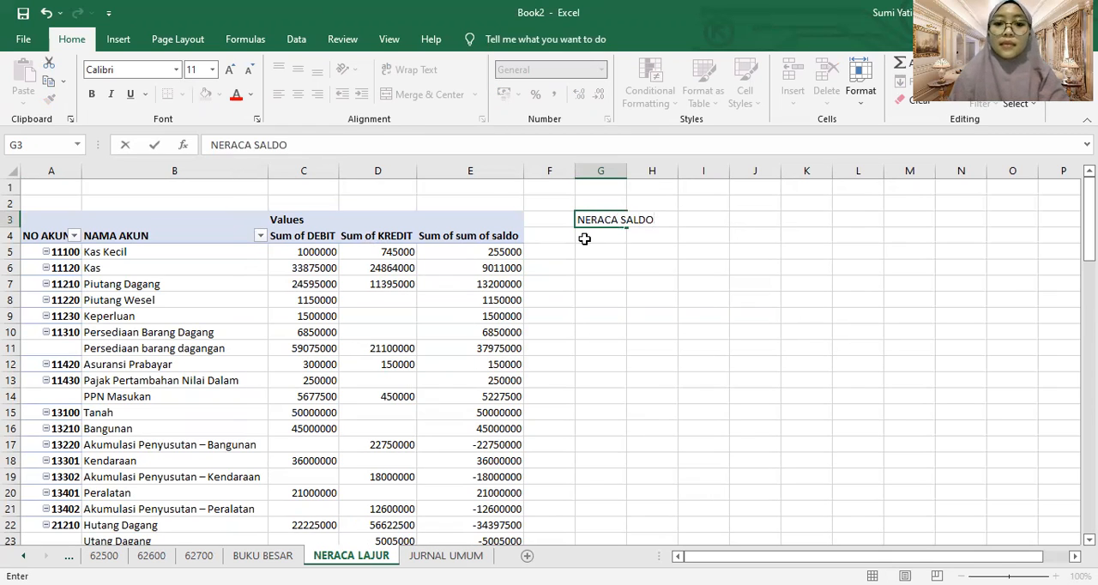
{"action": "left_click", "coordinate": [599, 235]}
{"action": "type", "text": "DE"}
{"action": "key", "text": "BackSpace"}
{"action": "key", "text": "BackSpace"}
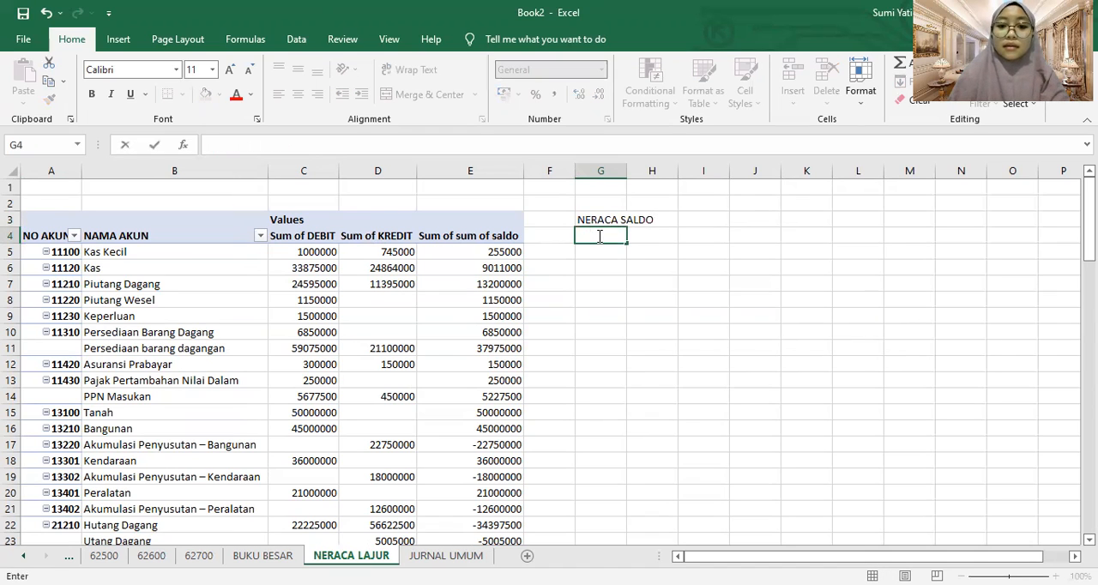
{"action": "mouse_move", "coordinate": [594, 217]}
{"action": "left_mouse_down"}
{"action": "mouse_move", "coordinate": [544, 219]}
{"action": "mouse_move", "coordinate": [583, 226]}
{"action": "left_mouse_up"}
{"action": "left_click", "coordinate": [552, 220]}
{"action": "left_click", "coordinate": [605, 218]}
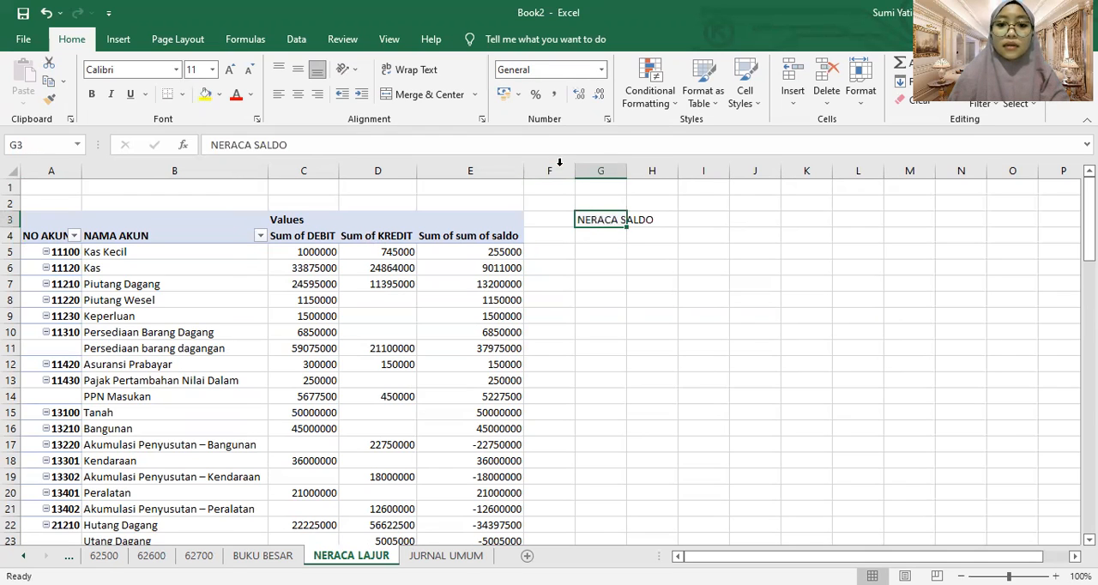
{"action": "left_click", "coordinate": [588, 151]}
{"action": "left_click_drag", "start_coordinate": [290, 149], "coordinate": [173, 149]}
{"action": "key", "text": "BackSpace"}
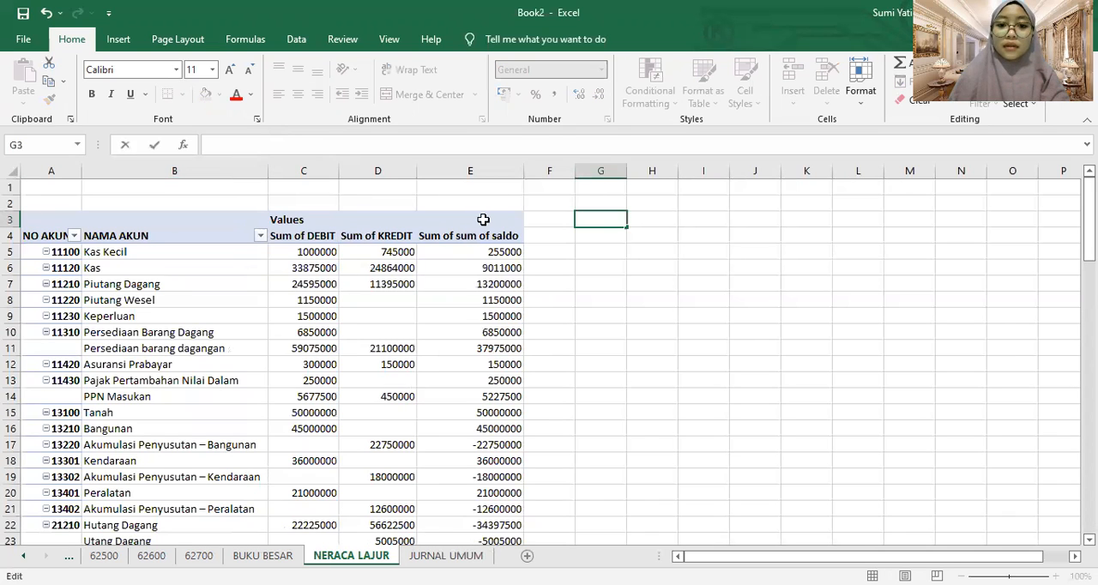
Enter the heading NERACA SALDO in F3 with the column labels DEBIT in F4 and KREDIT in G4
{"action": "left_click", "coordinate": [554, 219]}
{"action": "type", "text": "NER"}
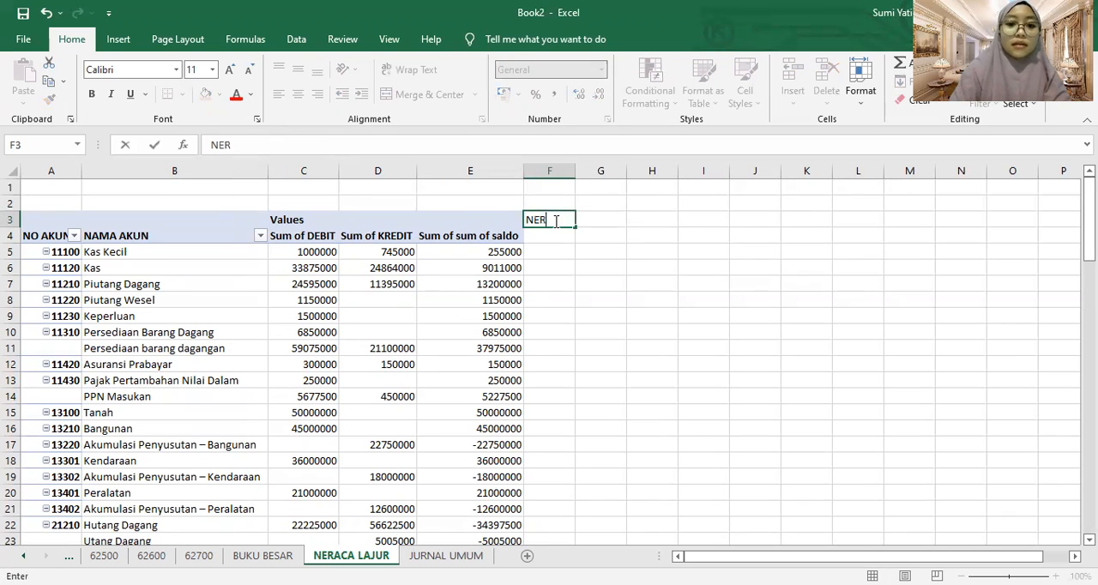
{"action": "type", "text": "ACA SALDO"}
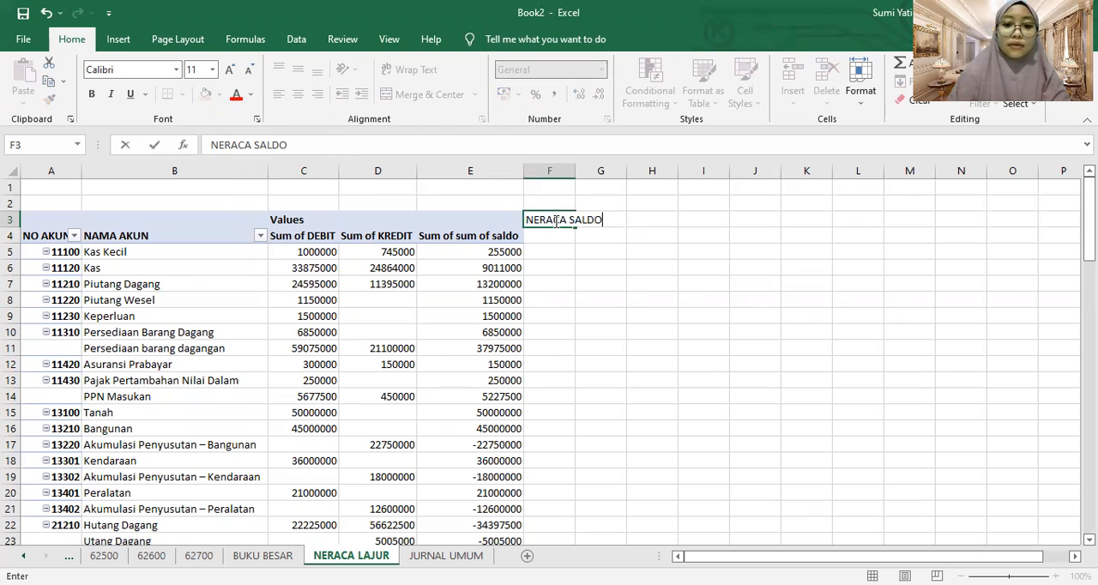
{"action": "left_click", "coordinate": [556, 234]}
{"action": "type", "text": "DEBIT"}
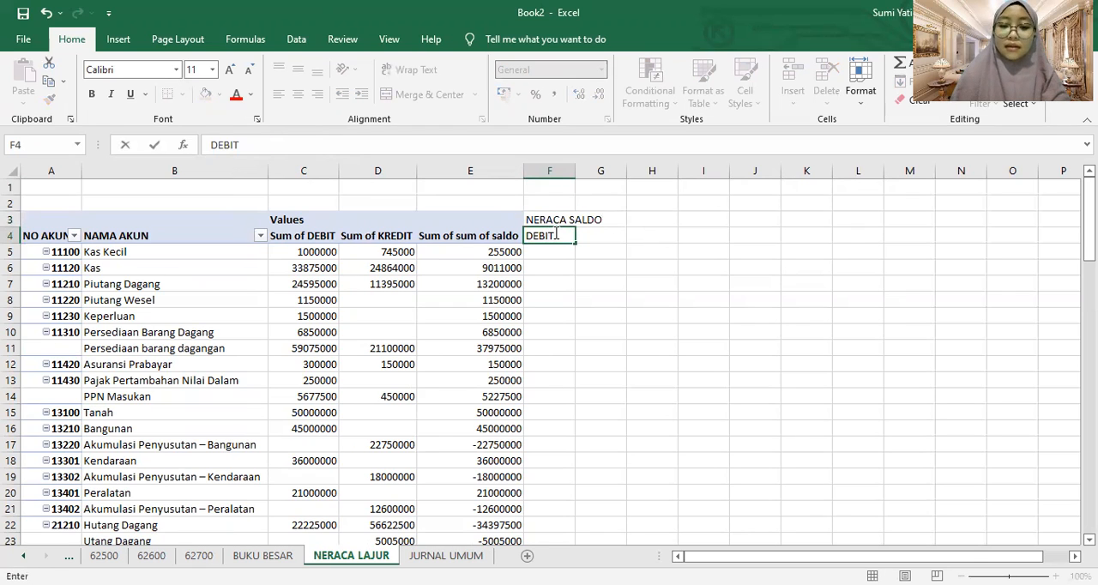
{"action": "key", "text": "Tab"}
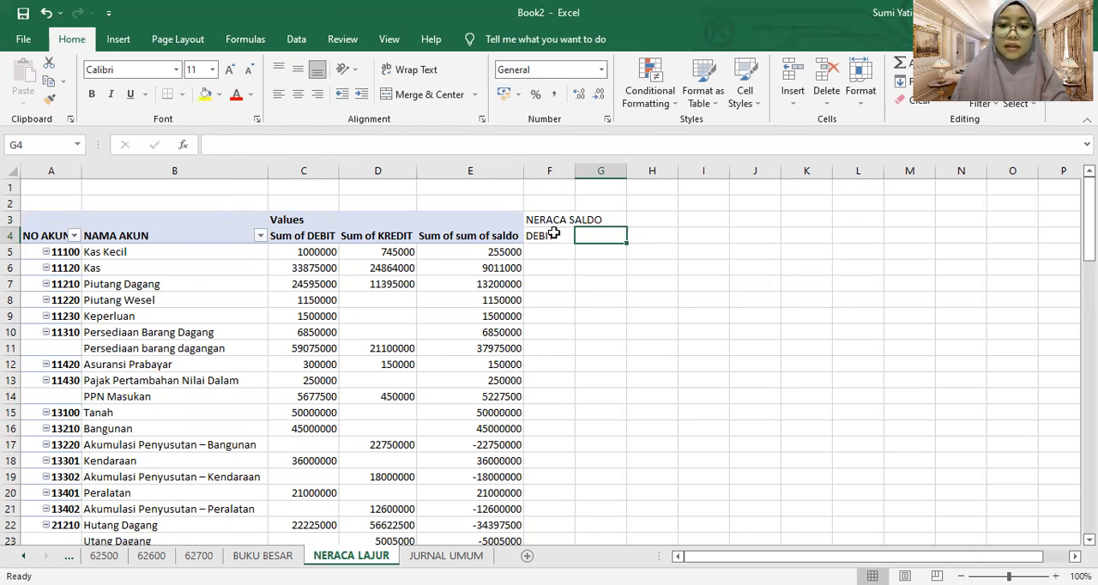
{"action": "type", "text": "KRED"}
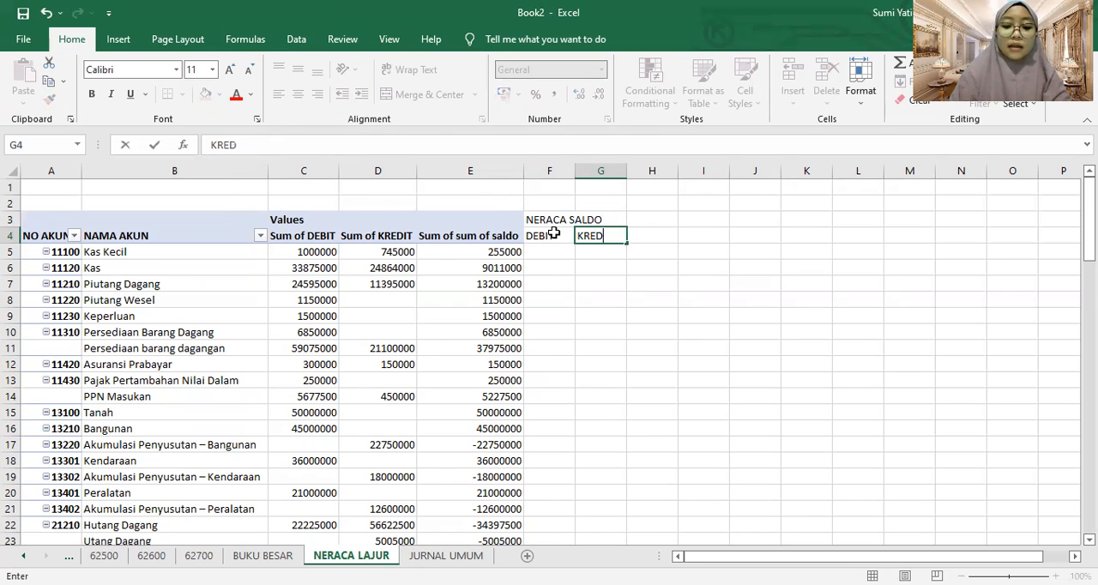
{"action": "type", "text": "IT"}
Enter the heading LABA RUGI in H3 with the column labels DEBIT in H4 and KREDIT in I4
{"action": "left_click", "coordinate": [658, 219]}
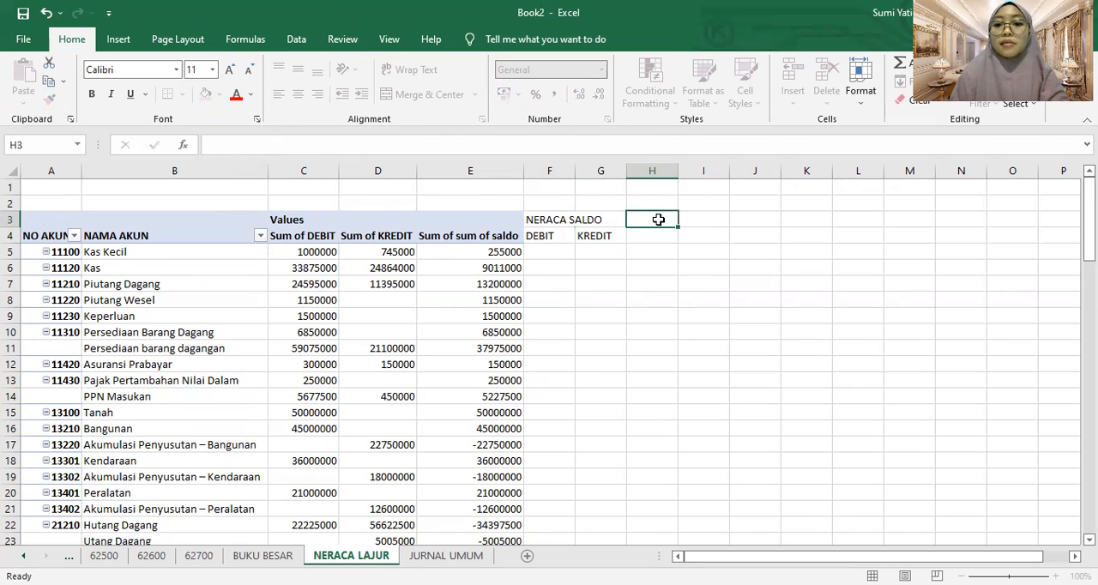
{"action": "type", "text": "L"}
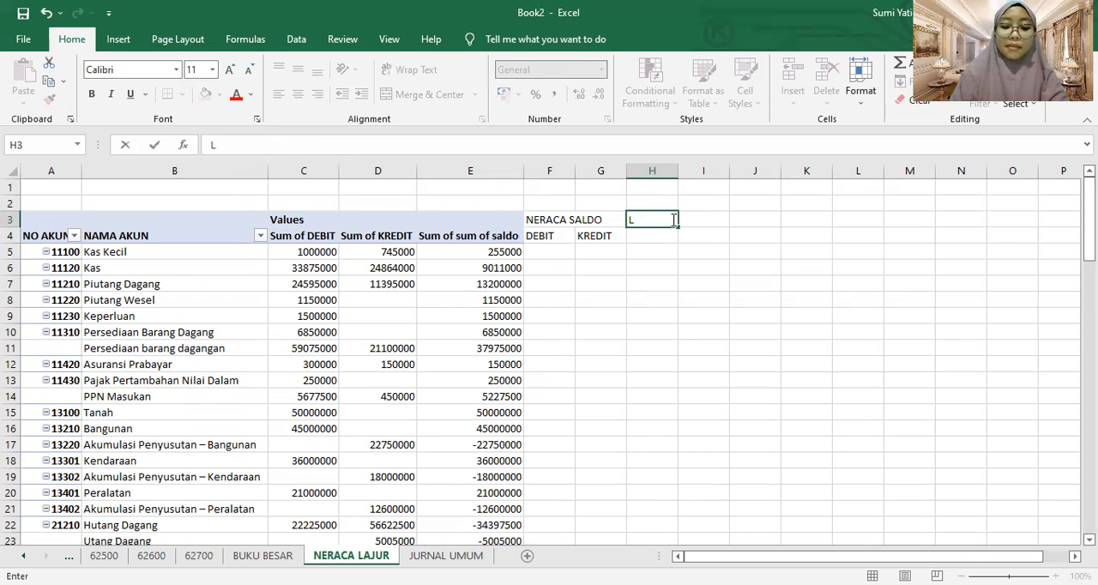
{"action": "type", "text": "ABA RUGI"}
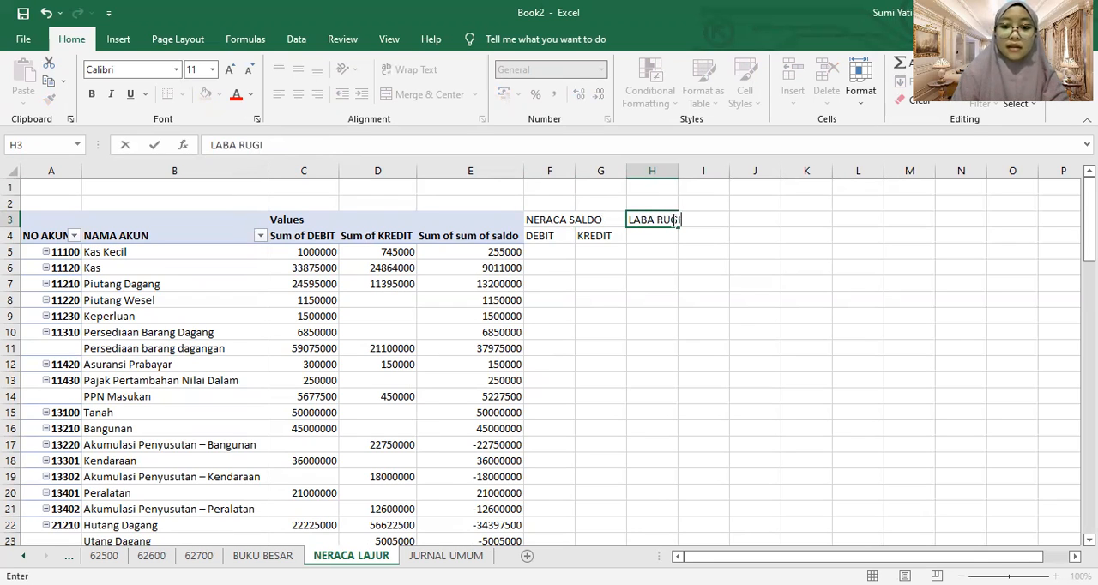
{"action": "left_click", "coordinate": [652, 241]}
{"action": "type", "text": "B"}
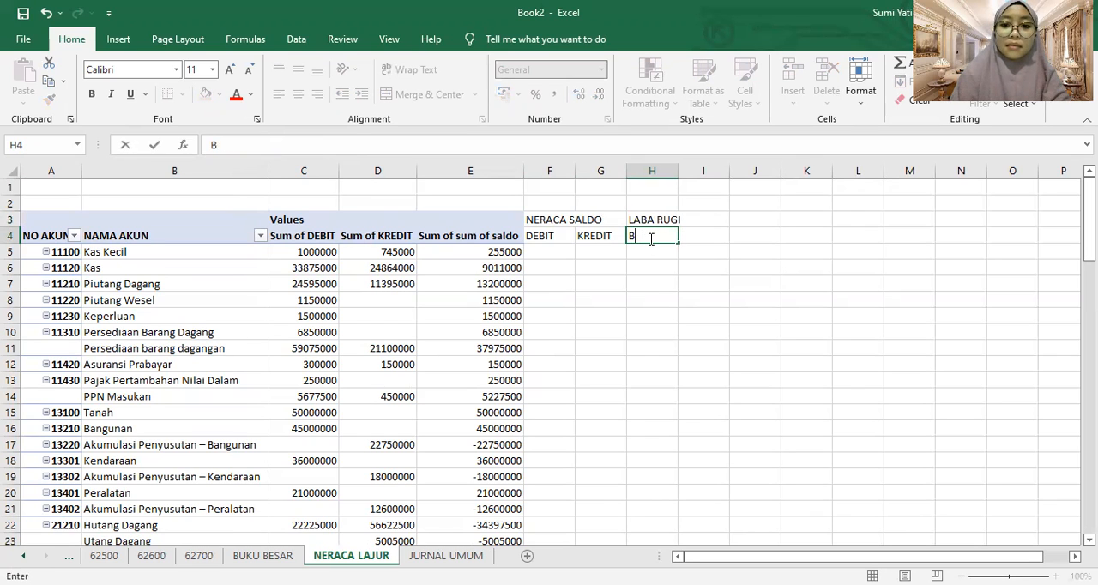
{"action": "type", "text": "DEBIT"}
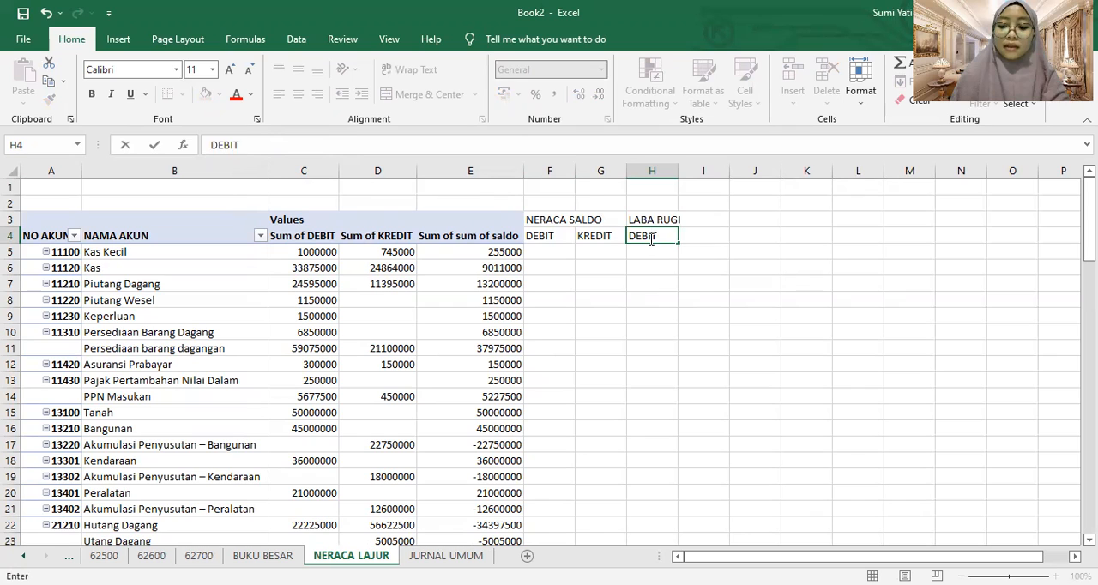
{"action": "key", "text": "Tab"}
{"action": "type", "text": "KREDIT"}
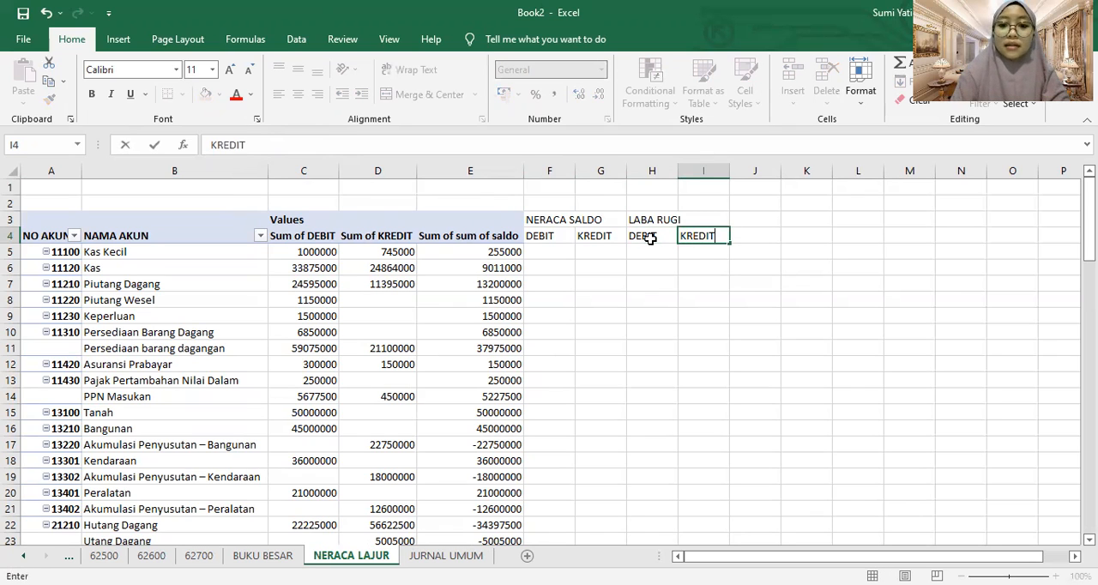
Enter the heading NERACA in J3 with the column labels DEBIT in J4 and KREDIT in K4
{"action": "left_click", "coordinate": [770, 214]}
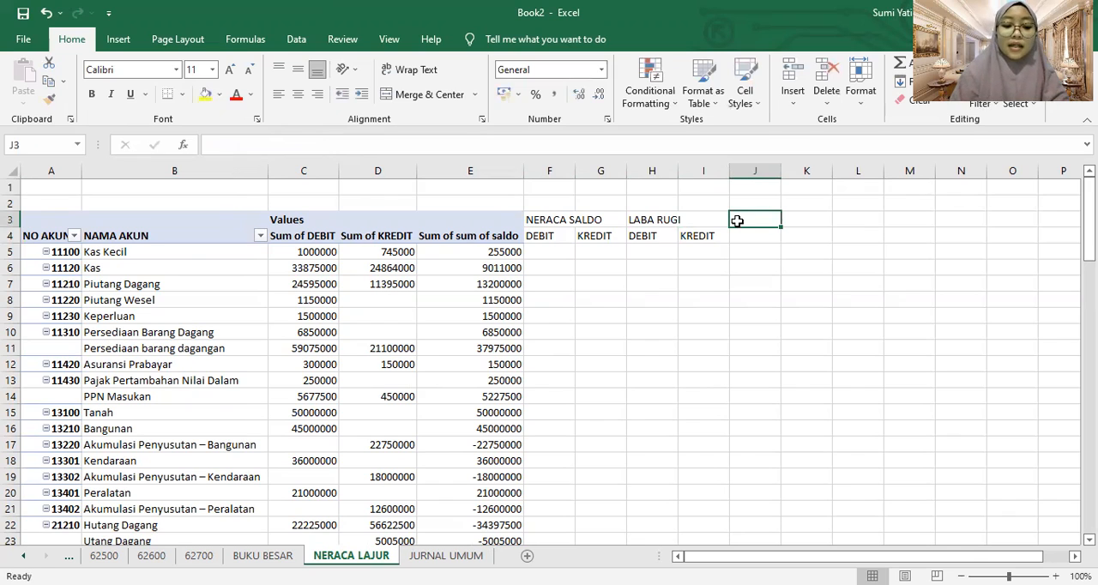
{"action": "type", "text": "NERACA"}
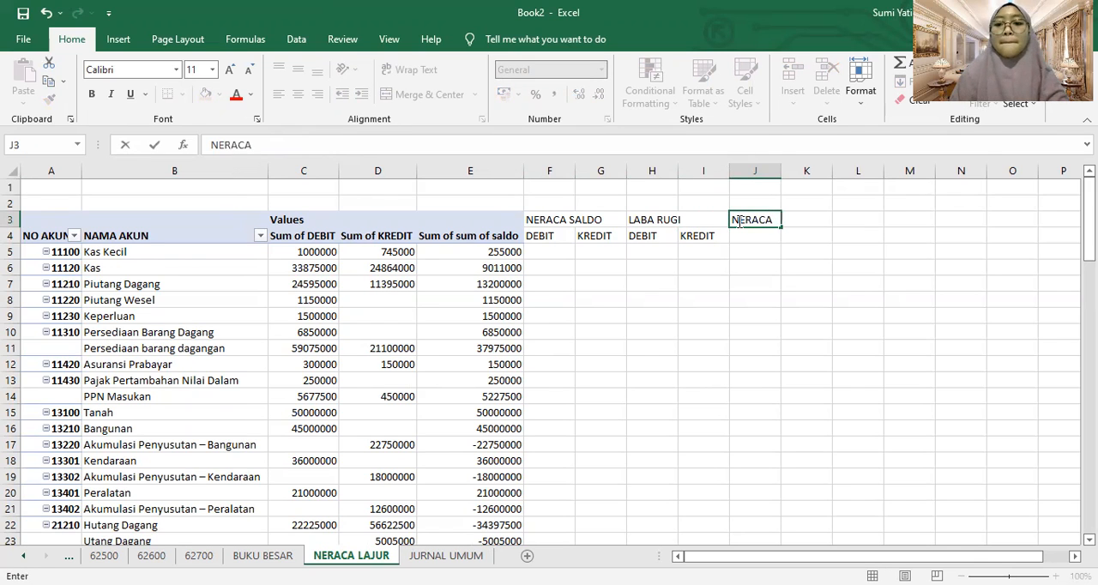
{"action": "left_click", "coordinate": [752, 241]}
{"action": "type", "text": "DEBIT"}
{"action": "key", "text": "Tab"}
{"action": "type", "text": "KR"}
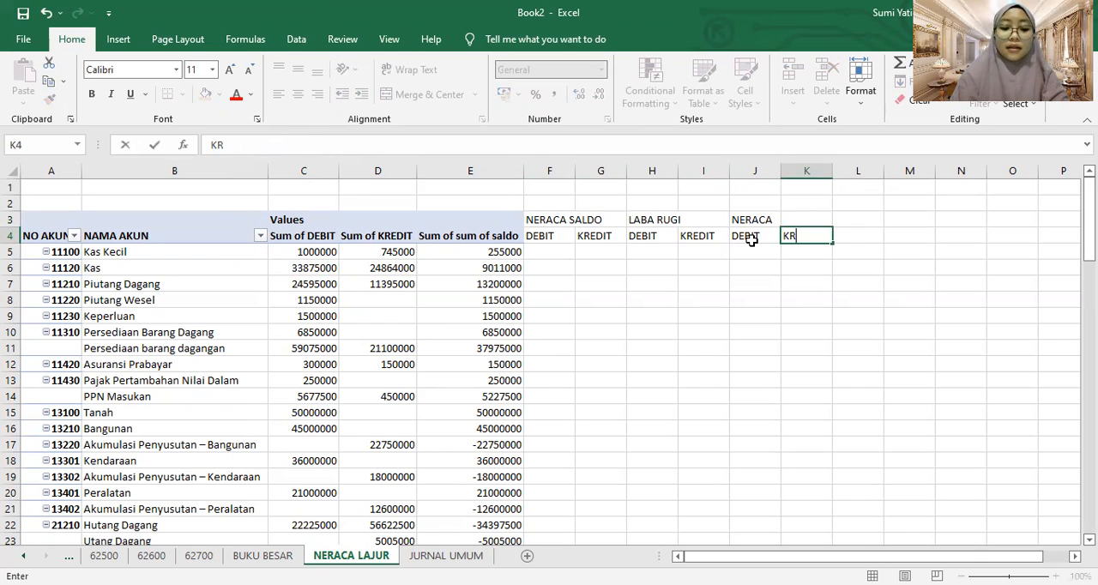
{"action": "type", "text": "EDIT"}
Merge and center the NERACA SALDO heading across F3:G3, LABA RUGI across H3:I3, and NERACA across J3:K3
{"action": "left_click", "coordinate": [558, 215]}
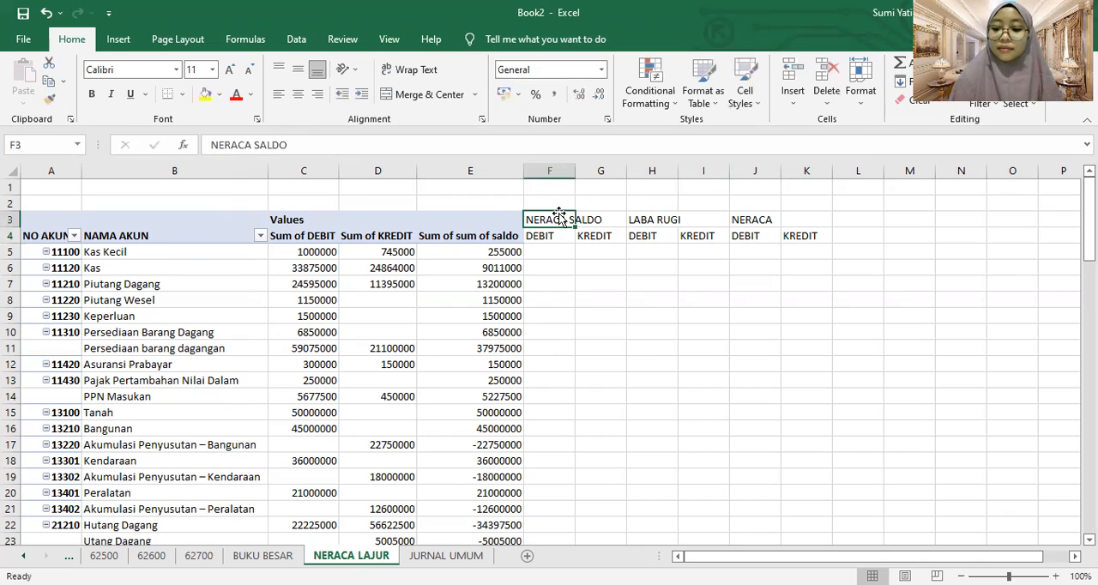
{"action": "left_click_drag", "start_coordinate": [559, 214], "coordinate": [596, 219]}
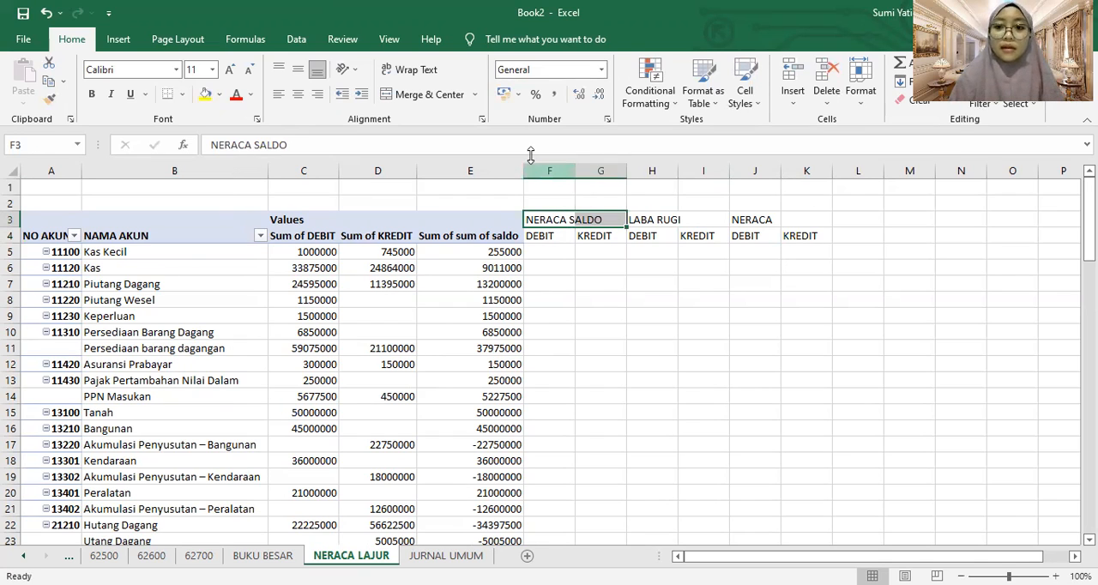
{"action": "left_click", "coordinate": [423, 94]}
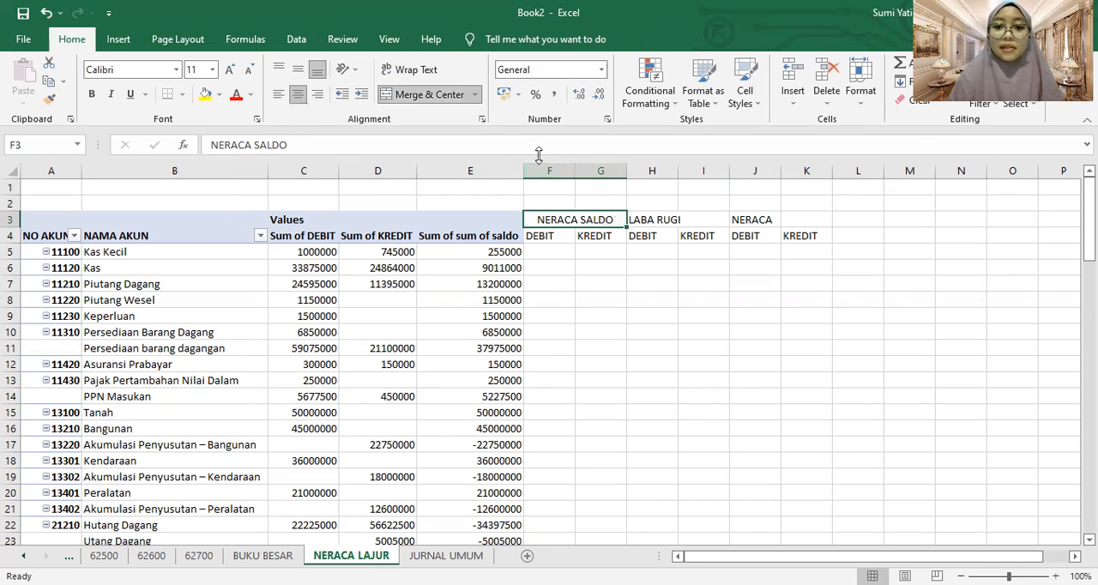
{"action": "left_click", "coordinate": [655, 220]}
{"action": "left_click_drag", "start_coordinate": [654, 220], "coordinate": [703, 220]}
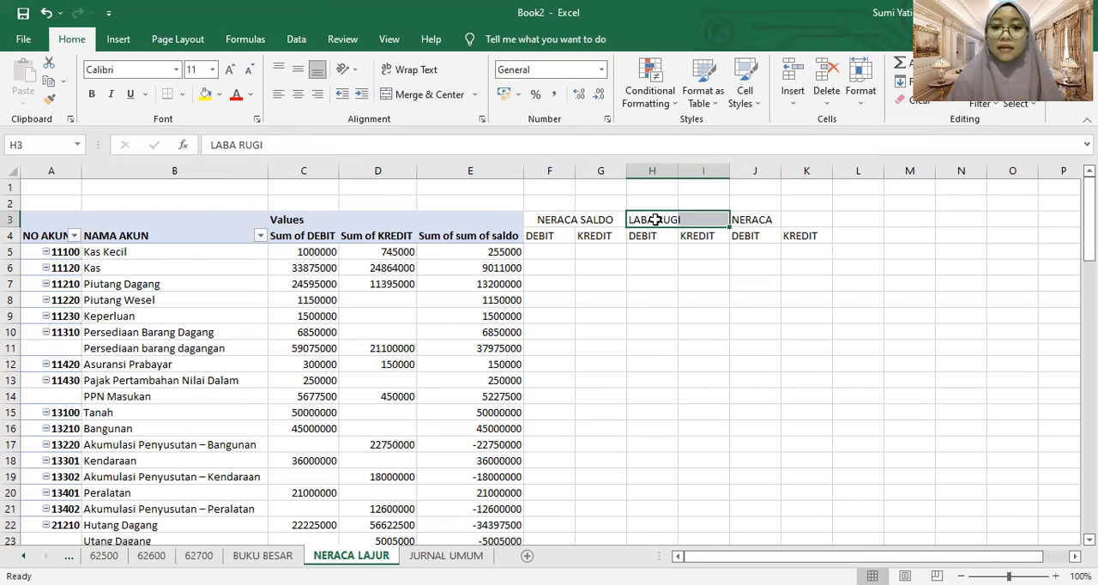
{"action": "left_click", "coordinate": [425, 97]}
{"action": "left_click", "coordinate": [442, 98]}
{"action": "left_click", "coordinate": [443, 98]}
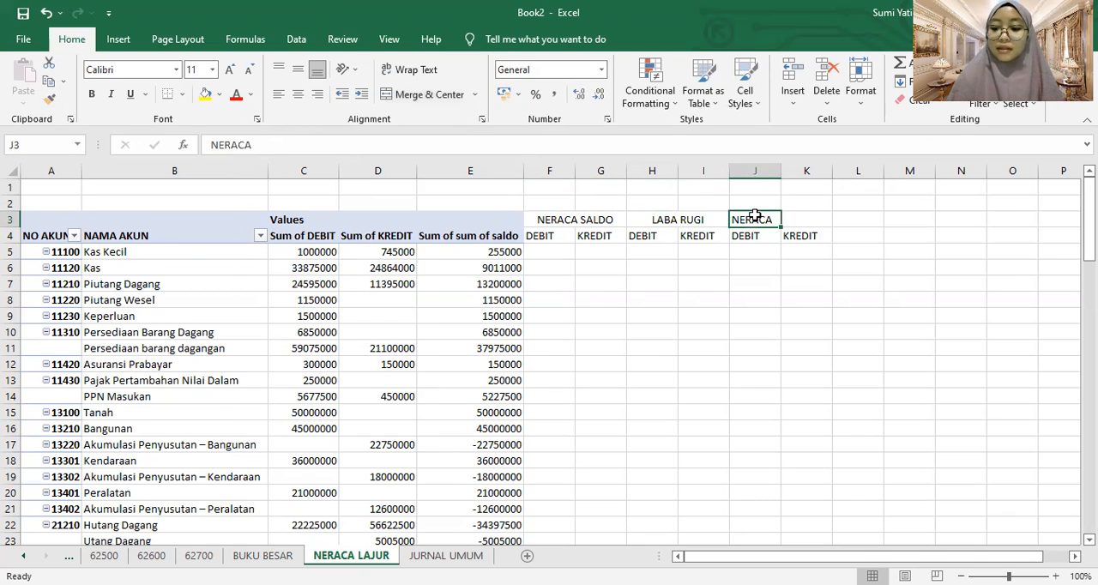
{"action": "left_click_drag", "start_coordinate": [754, 218], "coordinate": [807, 220]}
{"action": "left_click", "coordinate": [429, 94]}
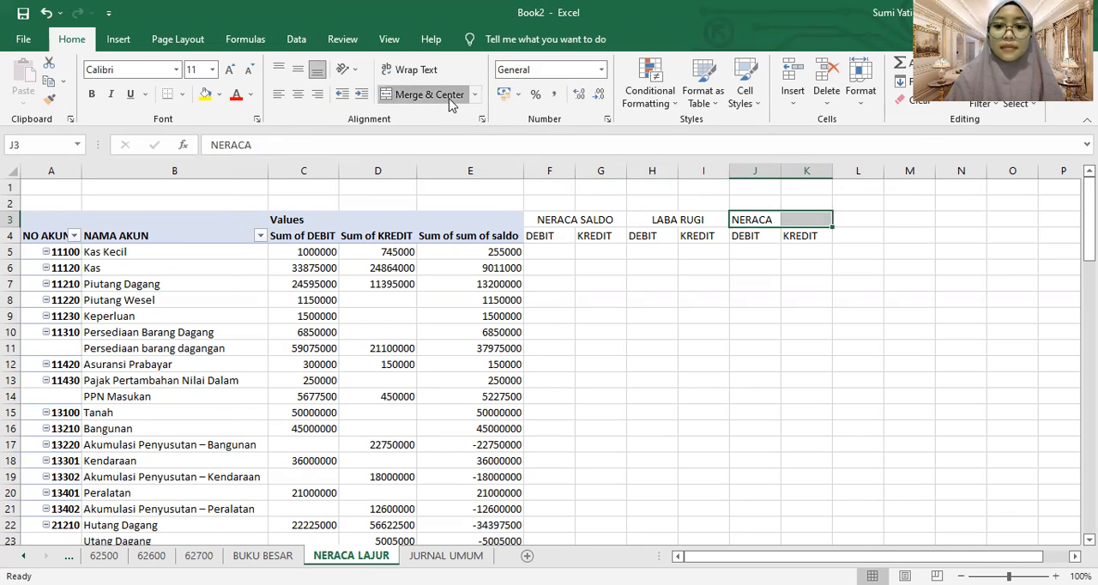
Center the DEBIT and KREDIT labels in F4:K4 horizontally
{"action": "left_click_drag", "start_coordinate": [552, 235], "coordinate": [596, 235]}
{"action": "key", "text": "shift+Right"}
{"action": "key", "text": "shift+Right"}
{"action": "key", "text": "shift+Right"}
{"action": "key", "text": "shift+Right"}
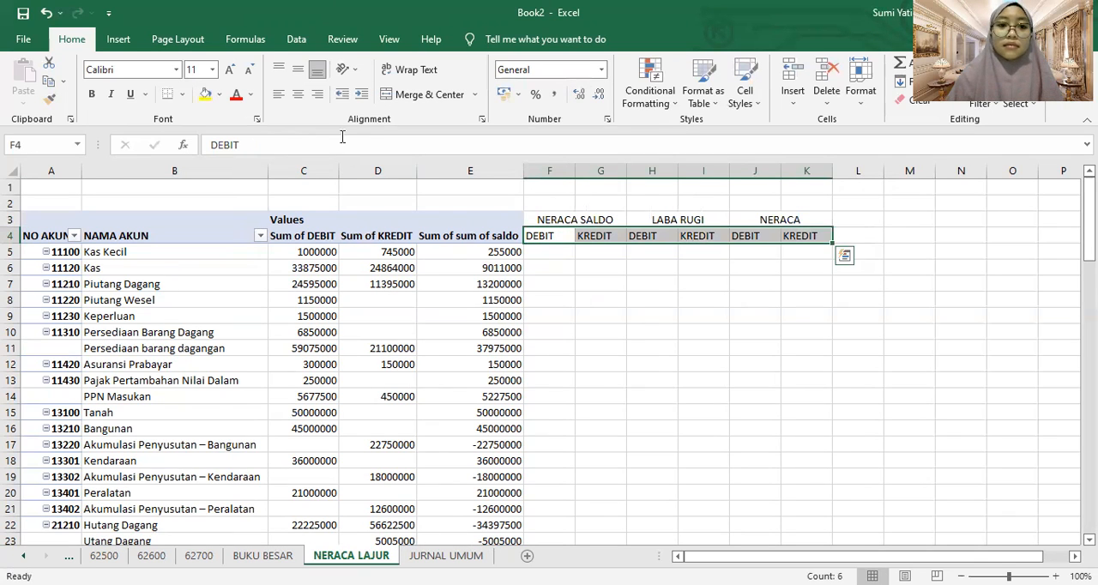
{"action": "left_click", "coordinate": [297, 95]}
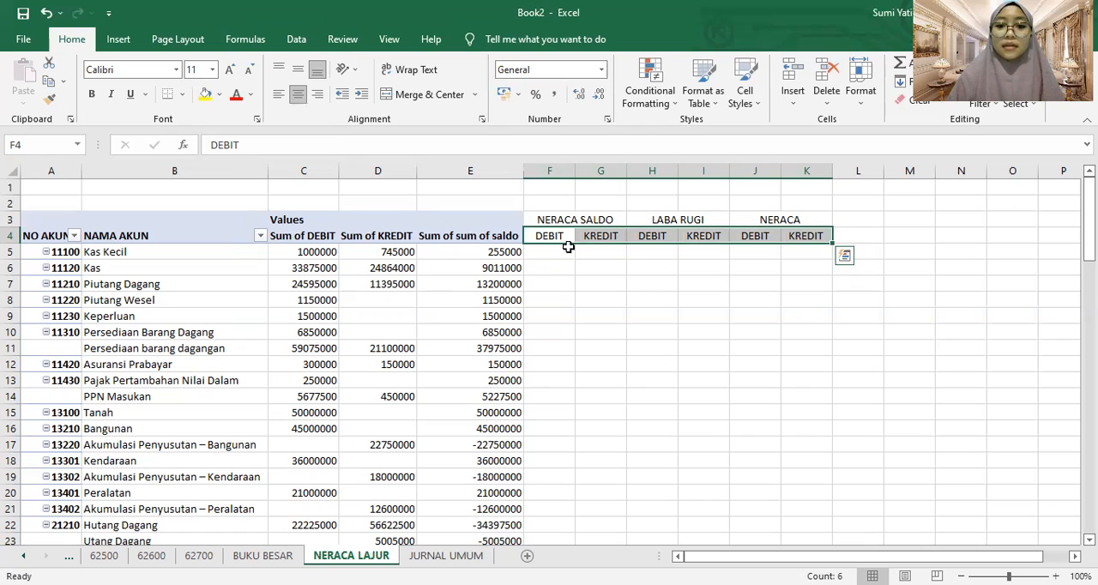
{"action": "left_click", "coordinate": [619, 269]}
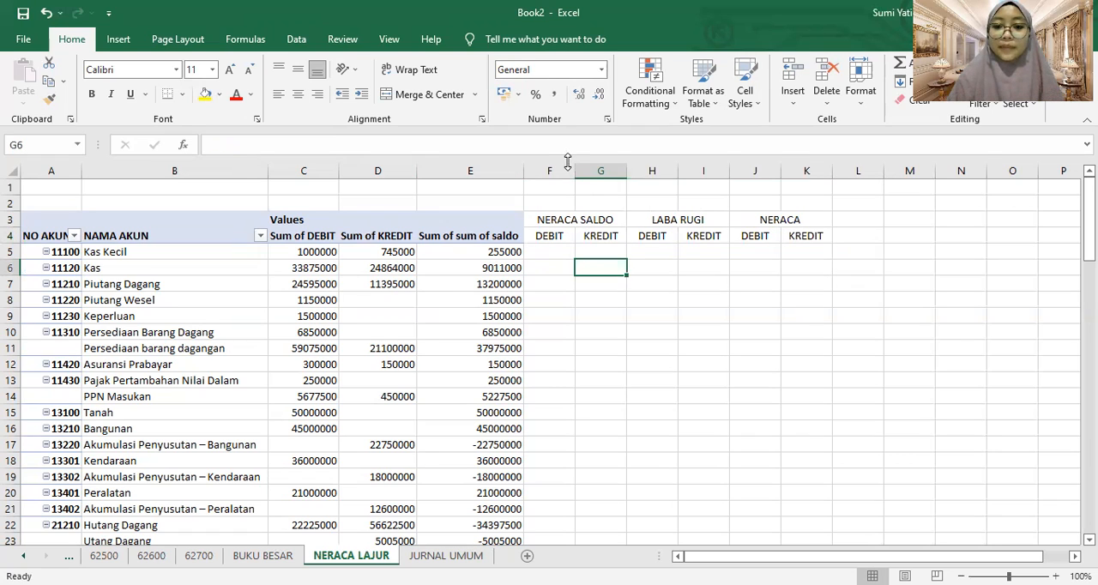
{"action": "left_click", "coordinate": [631, 271]}
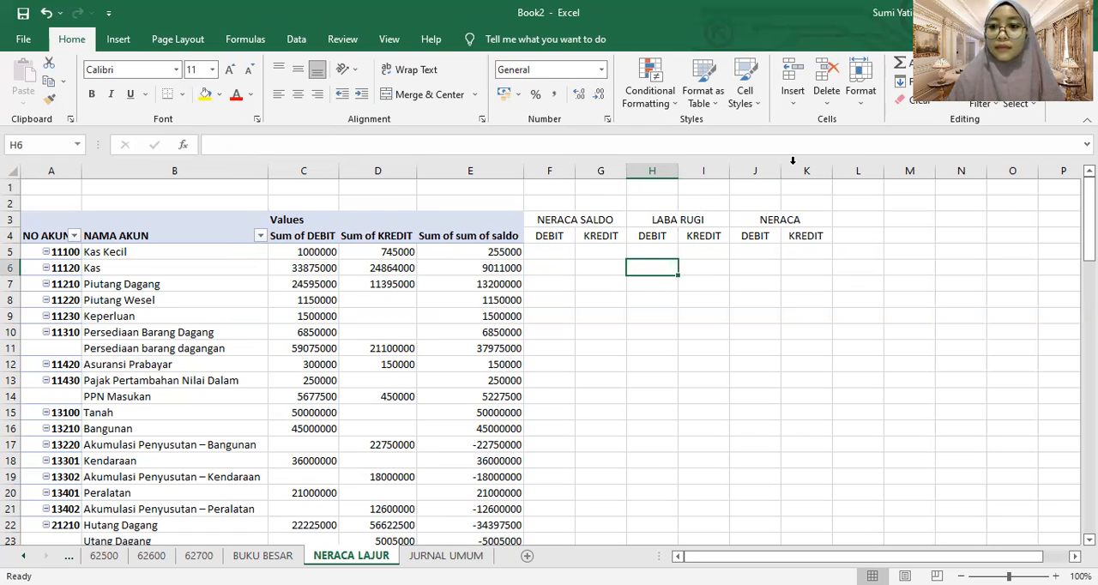
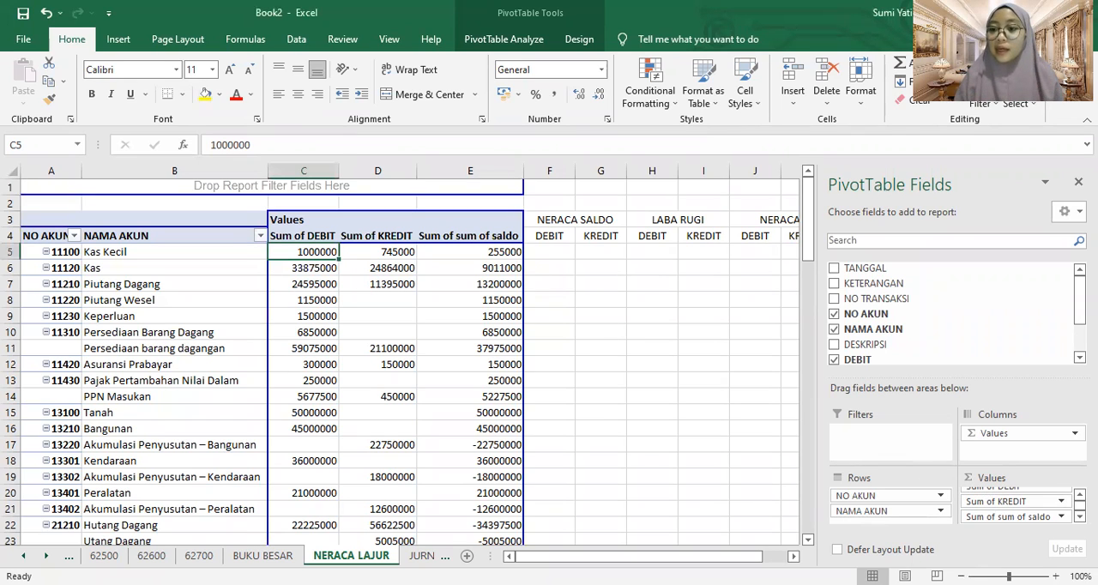
Format the Sum of DEBIT value field as Accounting with the Rp symbol and 2 decimal places
{"action": "left_click", "coordinate": [1080, 495]}
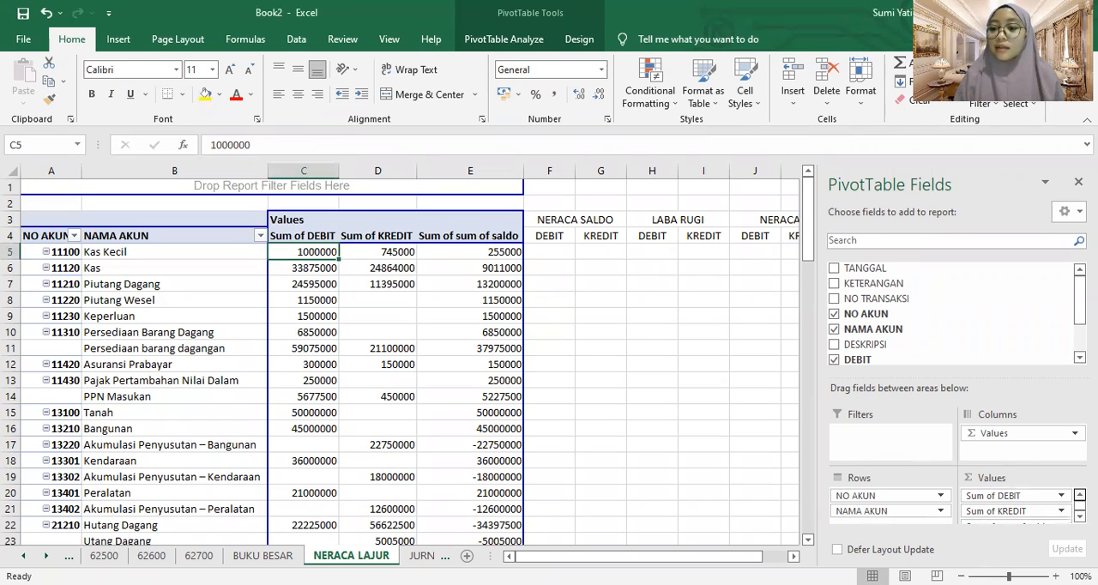
{"action": "left_click", "coordinate": [1061, 495]}
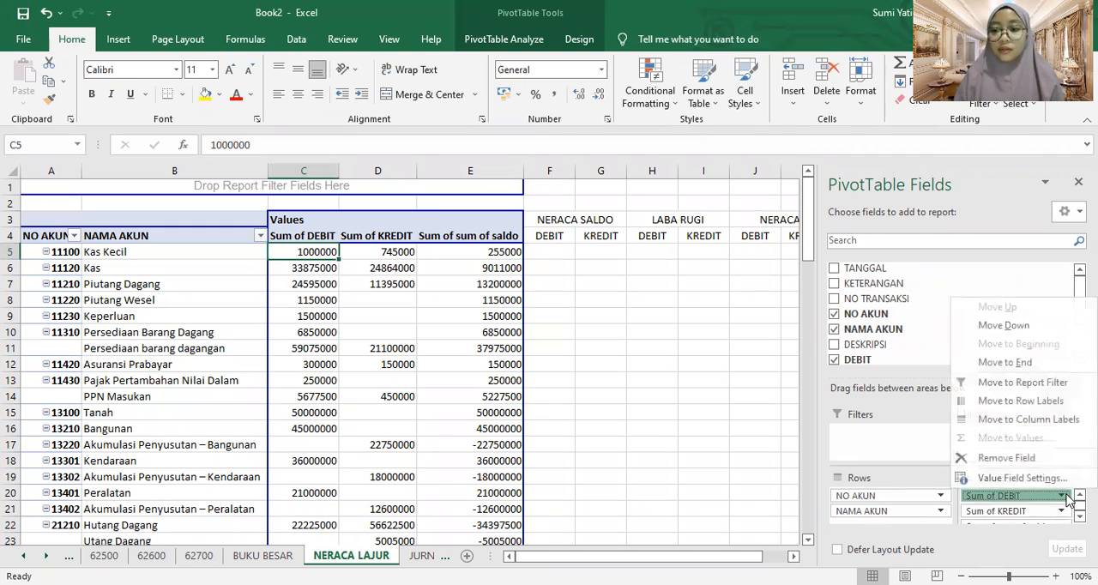
{"action": "left_click", "coordinate": [1022, 477]}
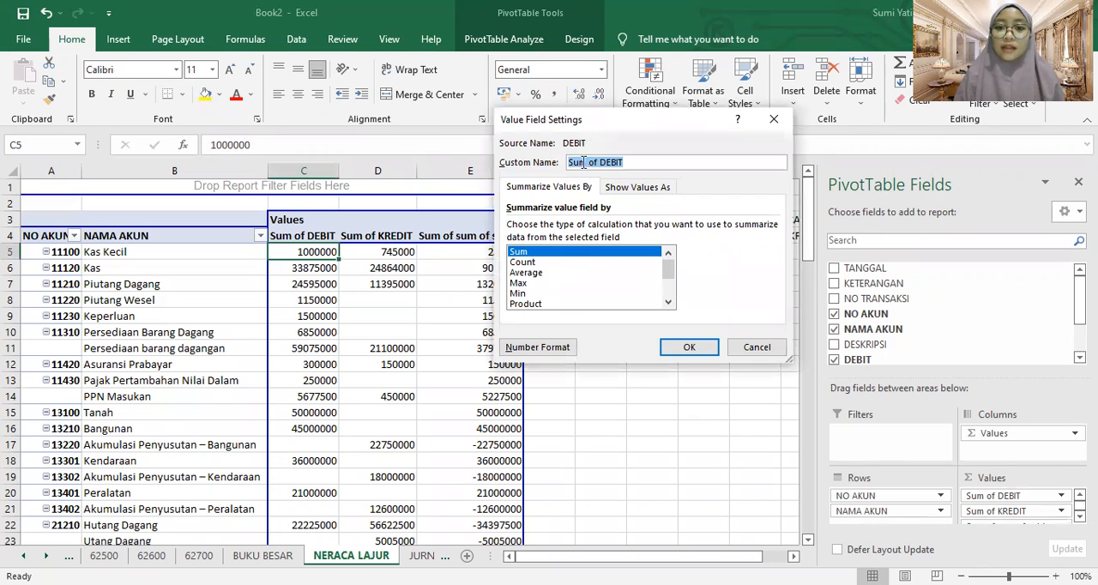
{"action": "left_click", "coordinate": [525, 347]}
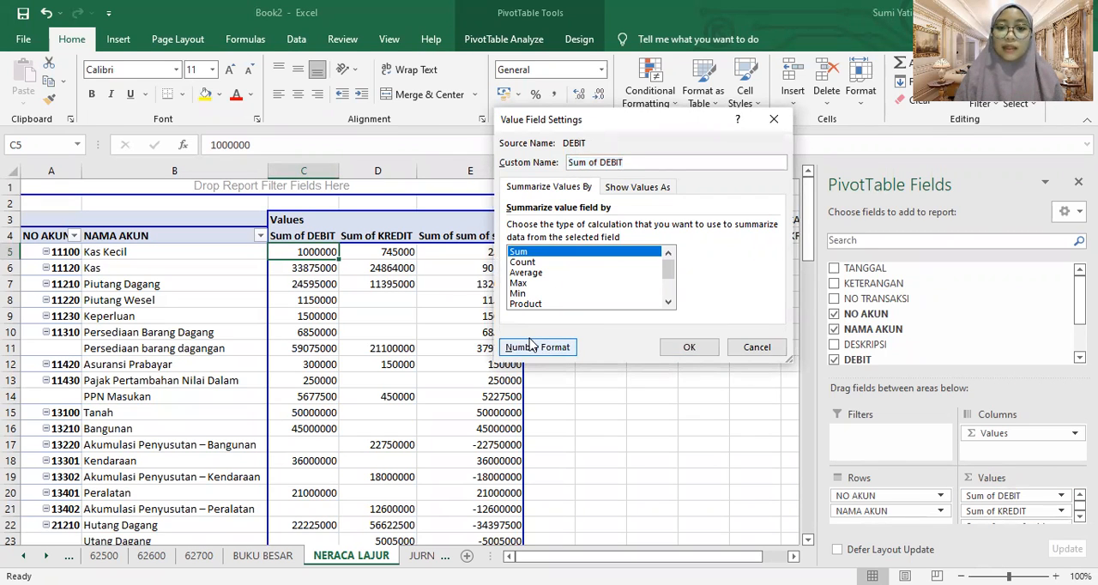
{"action": "left_click", "coordinate": [477, 147]}
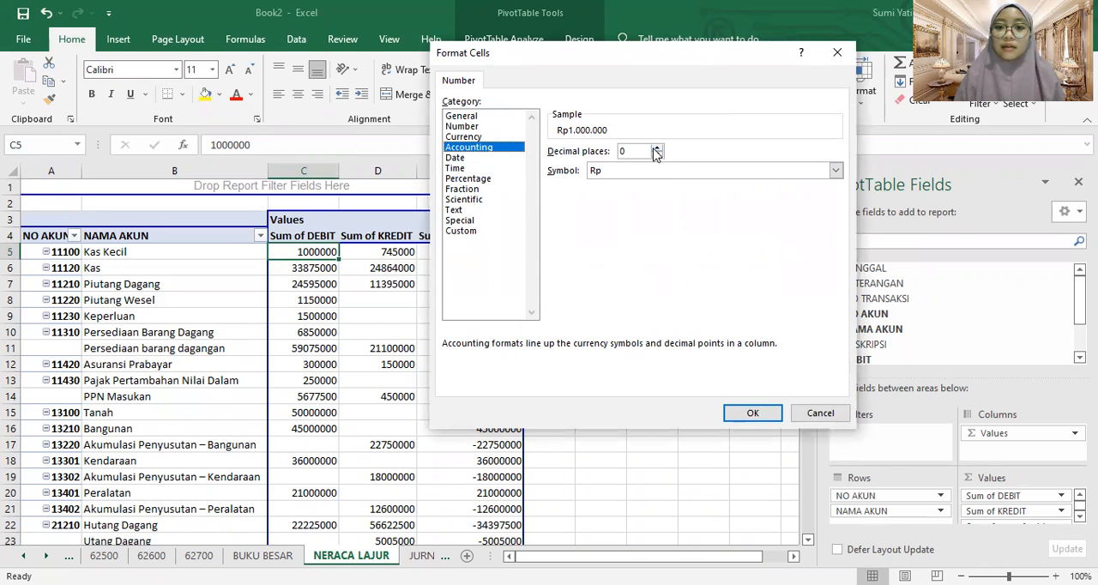
{"action": "left_click", "coordinate": [657, 149]}
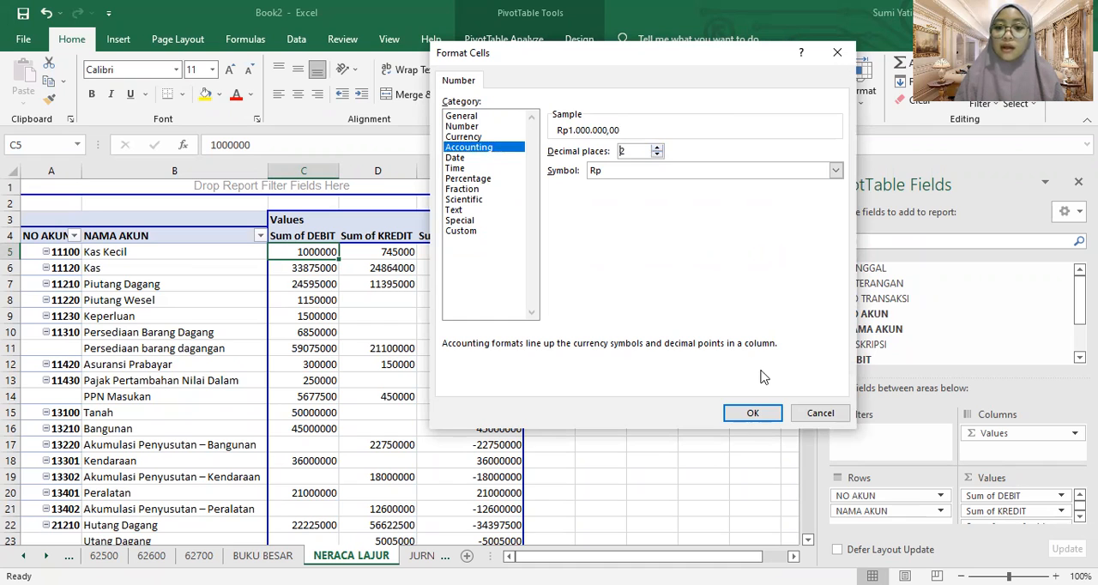
{"action": "left_click", "coordinate": [763, 415]}
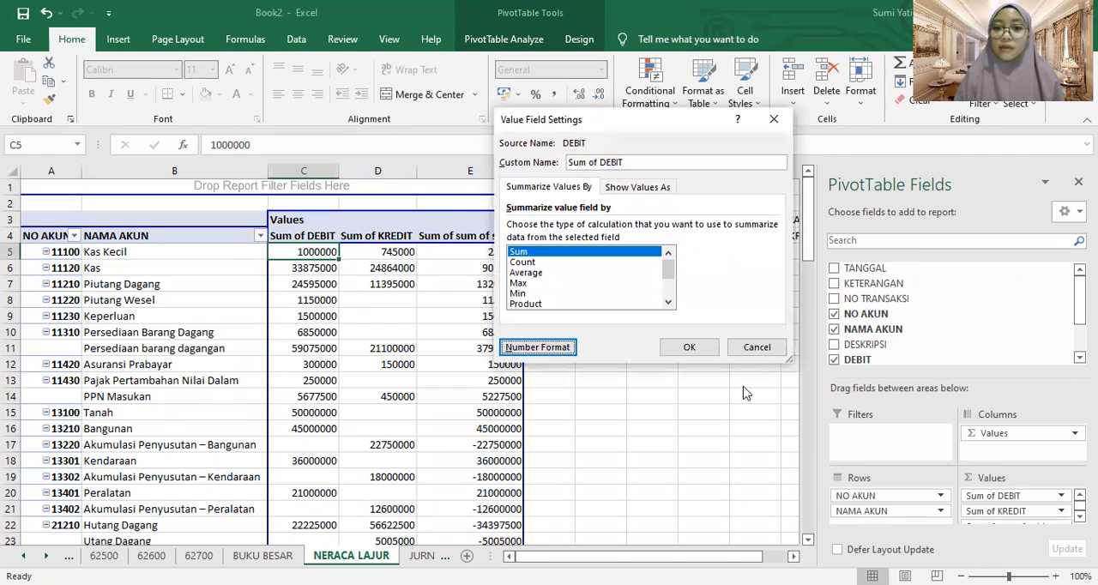
{"action": "left_click", "coordinate": [709, 347]}
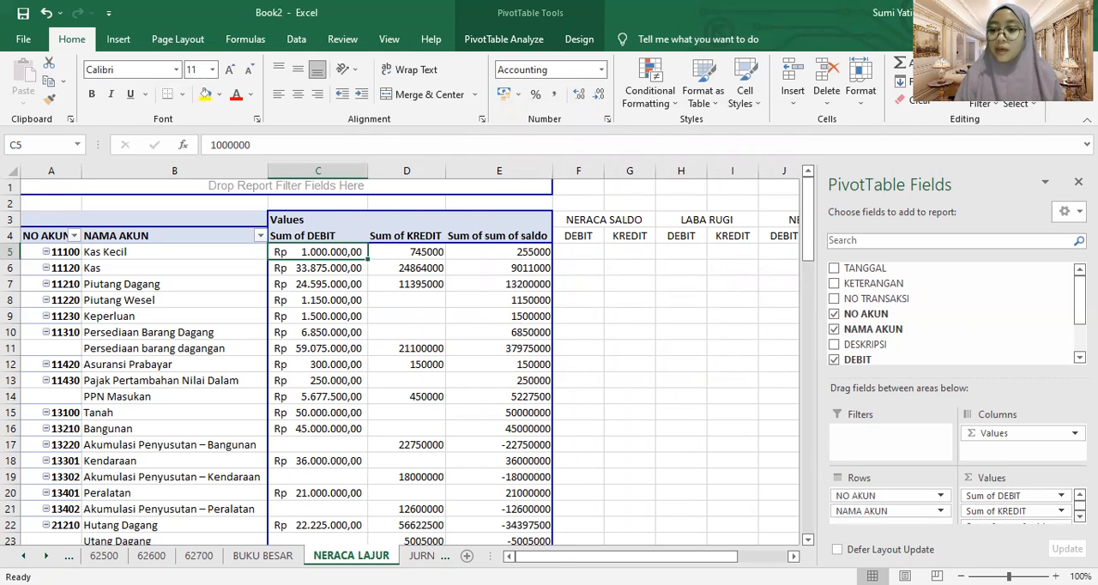
Format the Sum of KREDIT value field as Accounting with the Rp symbol and 2 decimal places
{"action": "left_click", "coordinate": [1061, 511]}
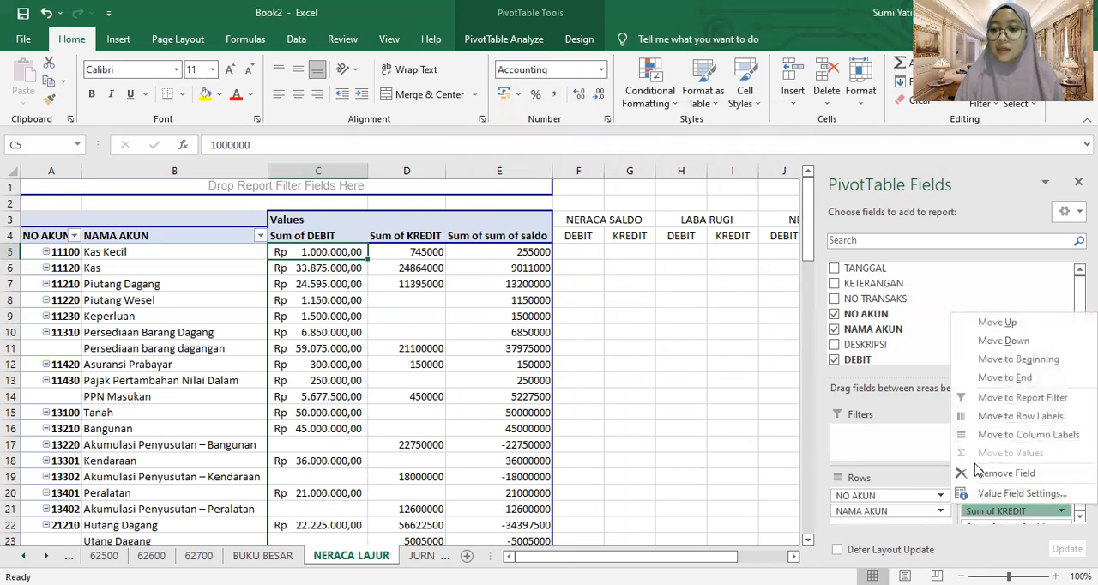
{"action": "left_click", "coordinate": [978, 493]}
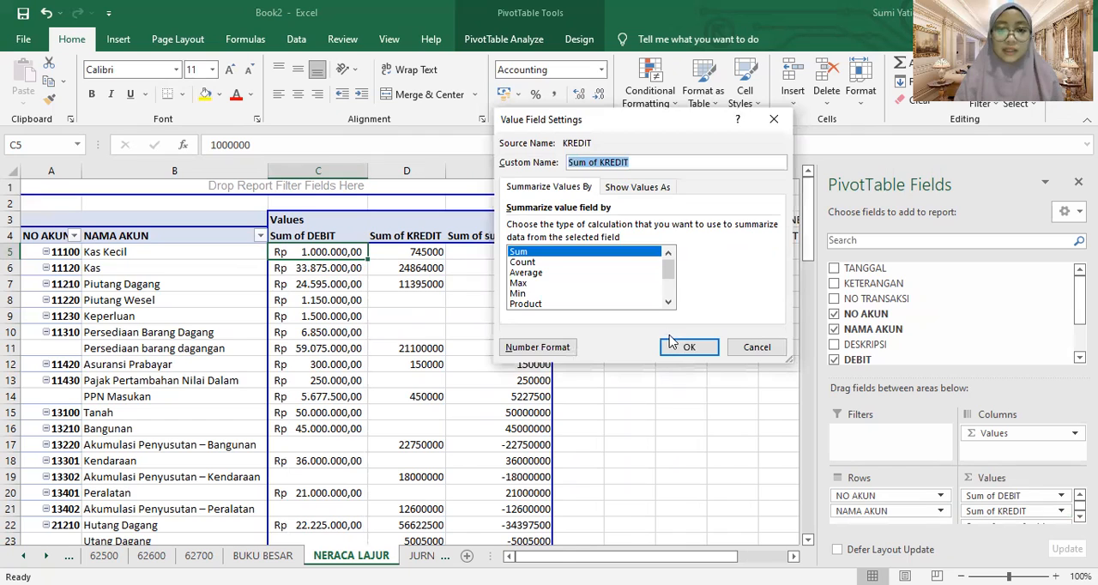
{"action": "left_click", "coordinate": [548, 353]}
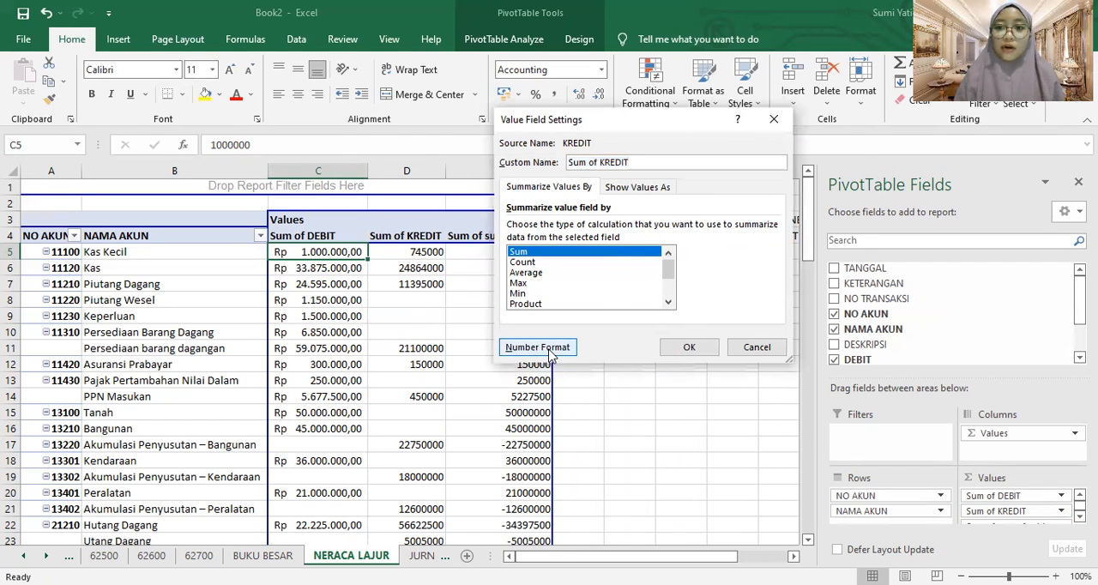
{"action": "left_click", "coordinate": [455, 148]}
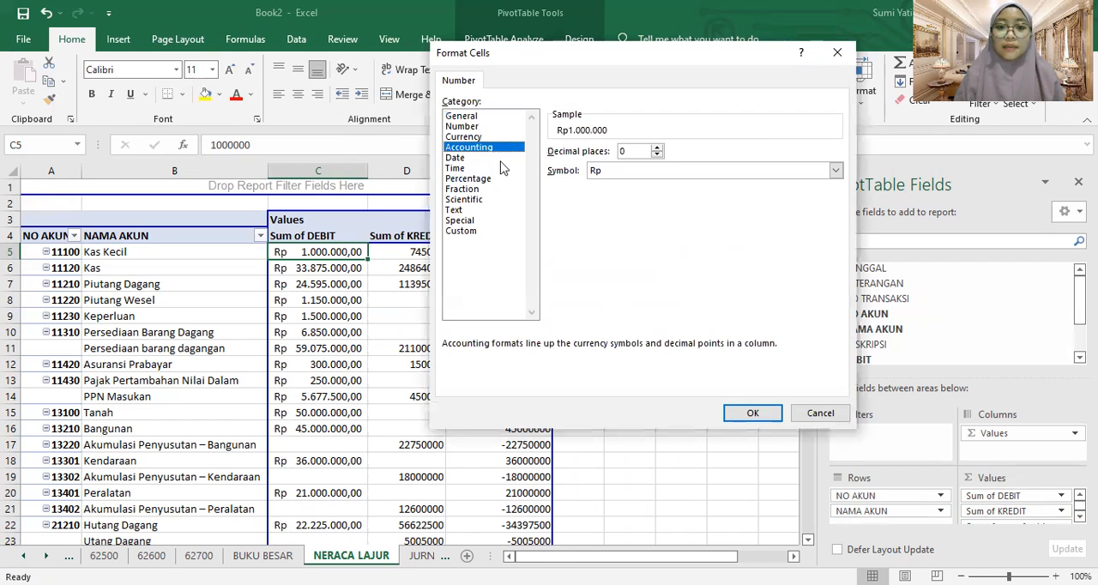
{"action": "left_click", "coordinate": [658, 147]}
{"action": "left_click", "coordinate": [659, 147]}
{"action": "left_click", "coordinate": [755, 413]}
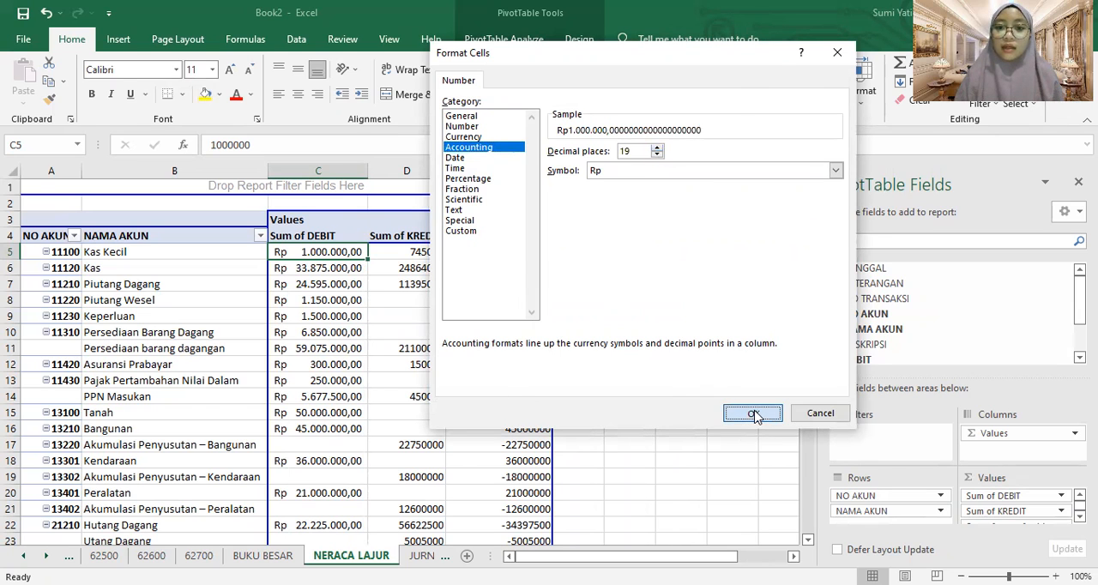
{"action": "left_click", "coordinate": [538, 348]}
{"action": "left_click_drag", "start_coordinate": [637, 150], "coordinate": [608, 151]}
{"action": "type", "text": "2"}
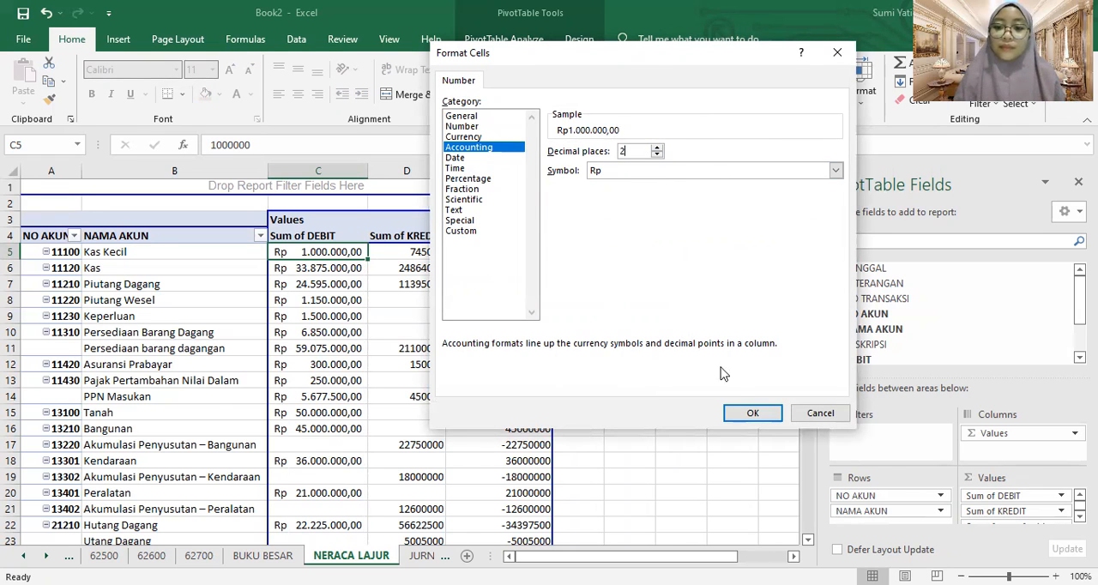
{"action": "left_click", "coordinate": [752, 412]}
{"action": "left_click", "coordinate": [690, 348]}
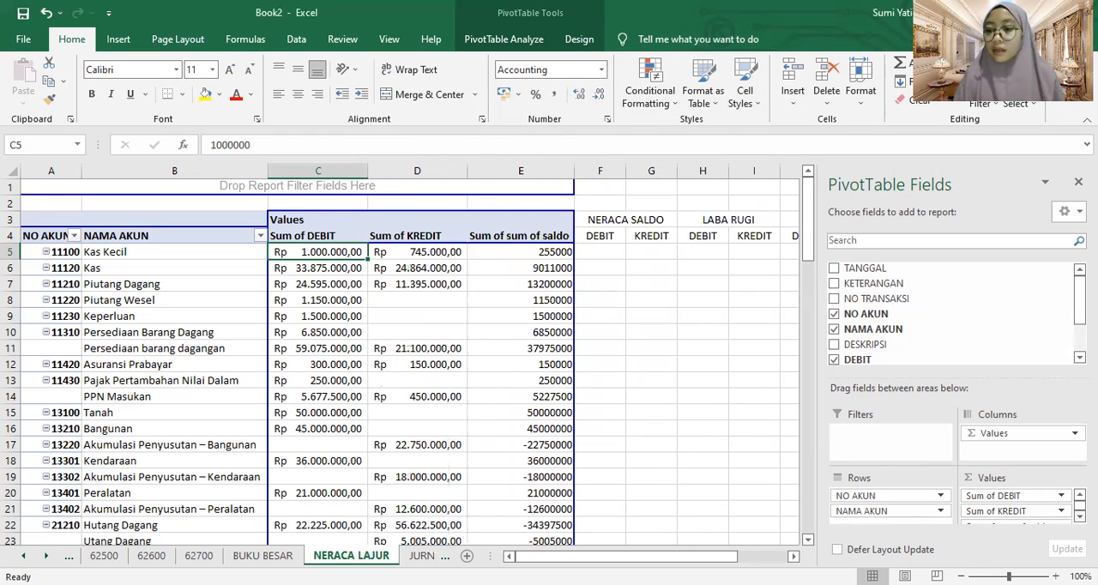
Format the Sum of sum of saldo value field as Accounting with the Rp symbol and 2 decimal places
{"action": "scroll", "coordinate": [1030, 506], "scroll_direction": "down", "scroll_amount": 1}
{"action": "left_click", "coordinate": [1061, 517]}
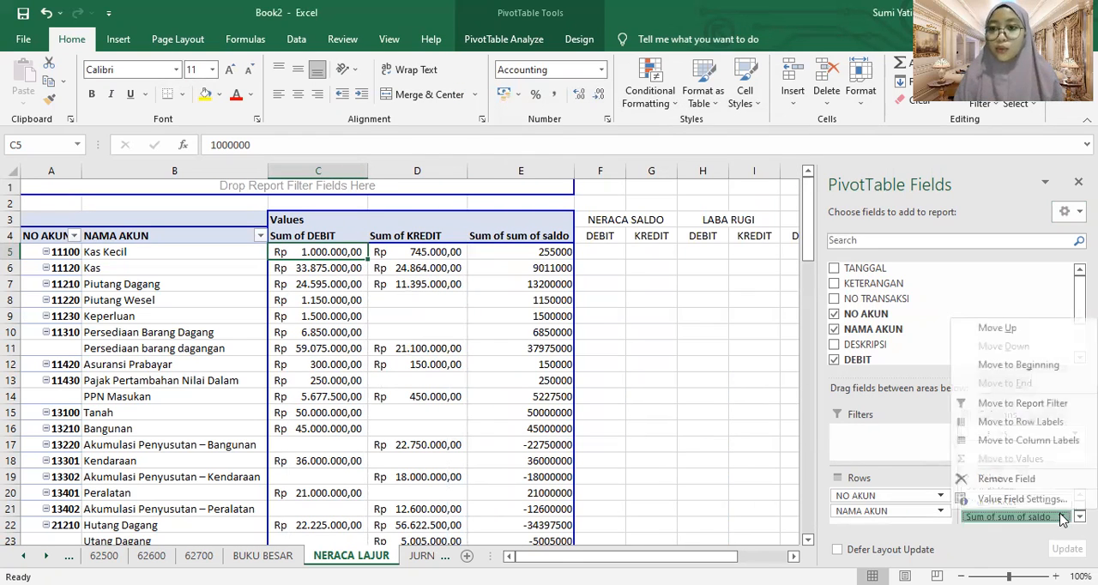
{"action": "left_click", "coordinate": [986, 501]}
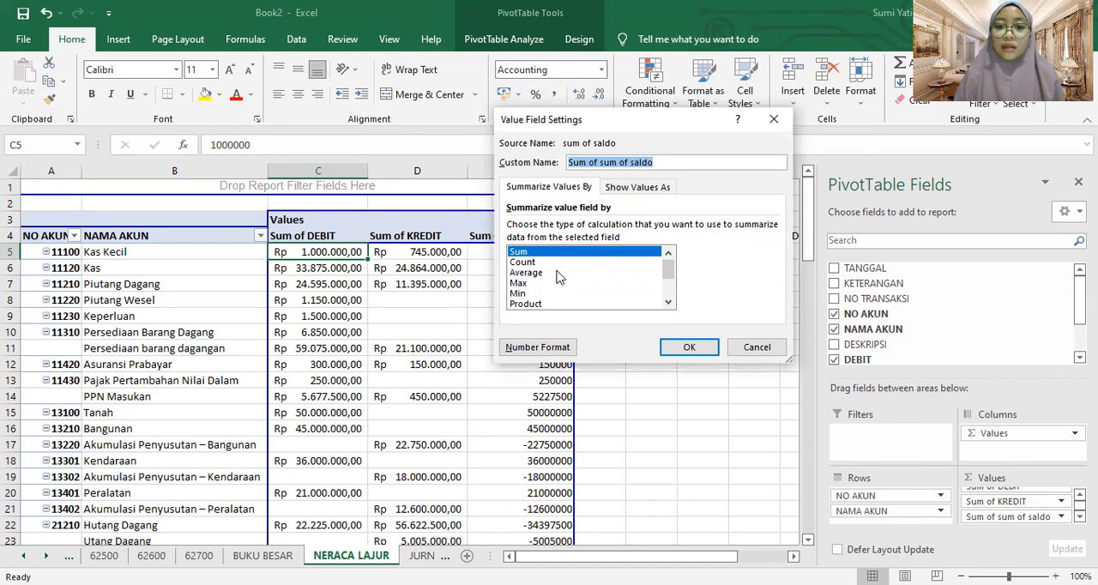
{"action": "left_click", "coordinate": [519, 347]}
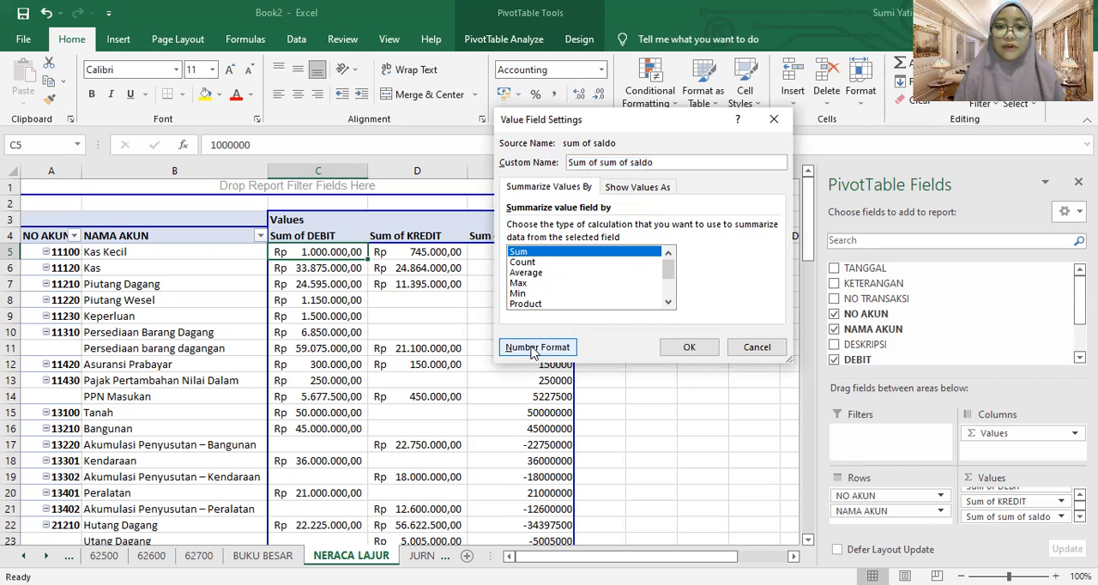
{"action": "left_click", "coordinate": [469, 147]}
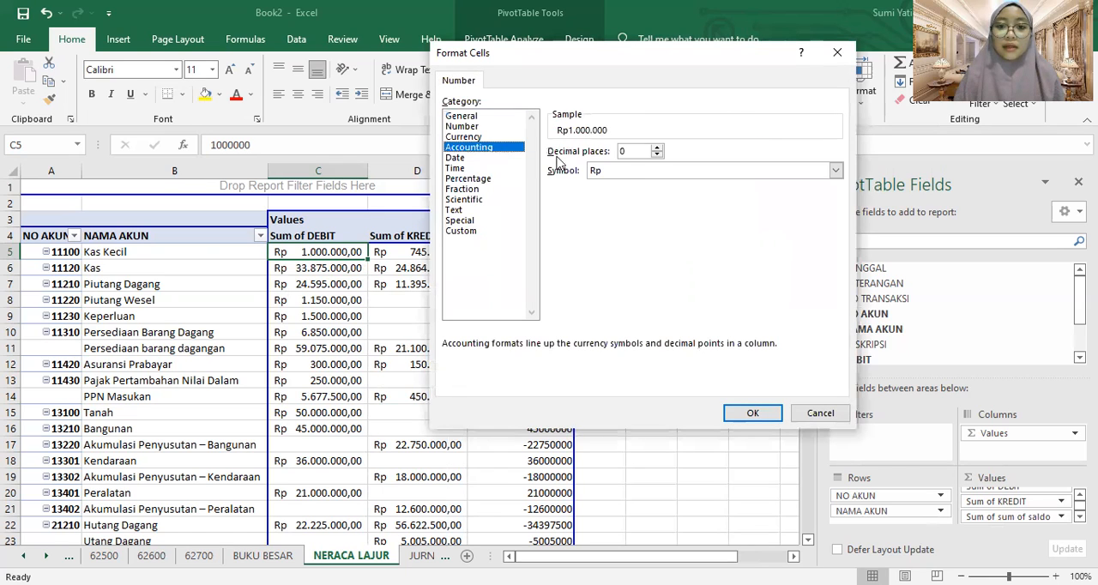
{"action": "double_click", "coordinate": [656, 148]}
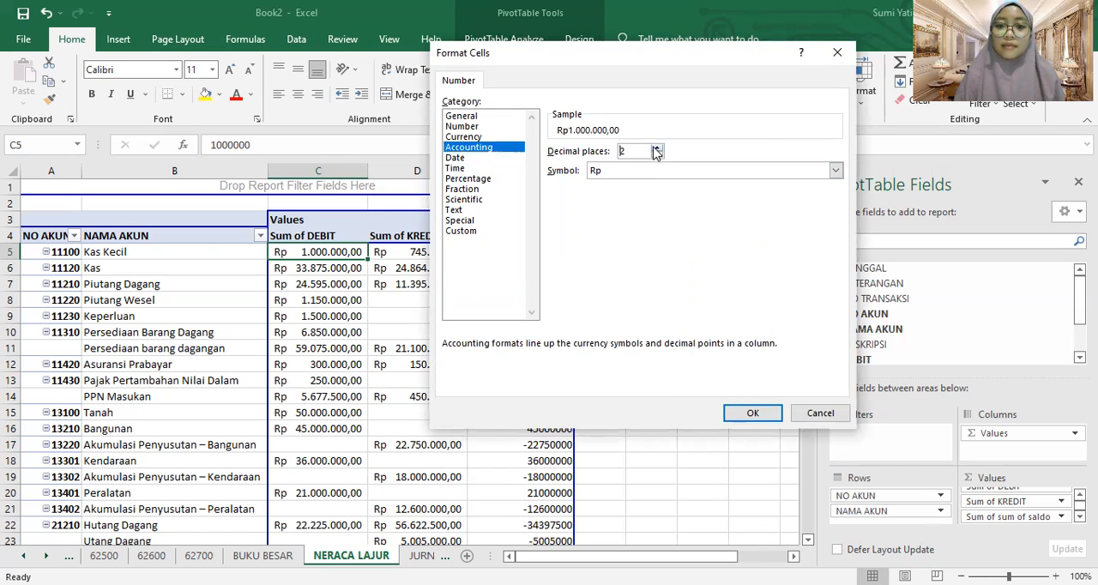
{"action": "left_click", "coordinate": [751, 415]}
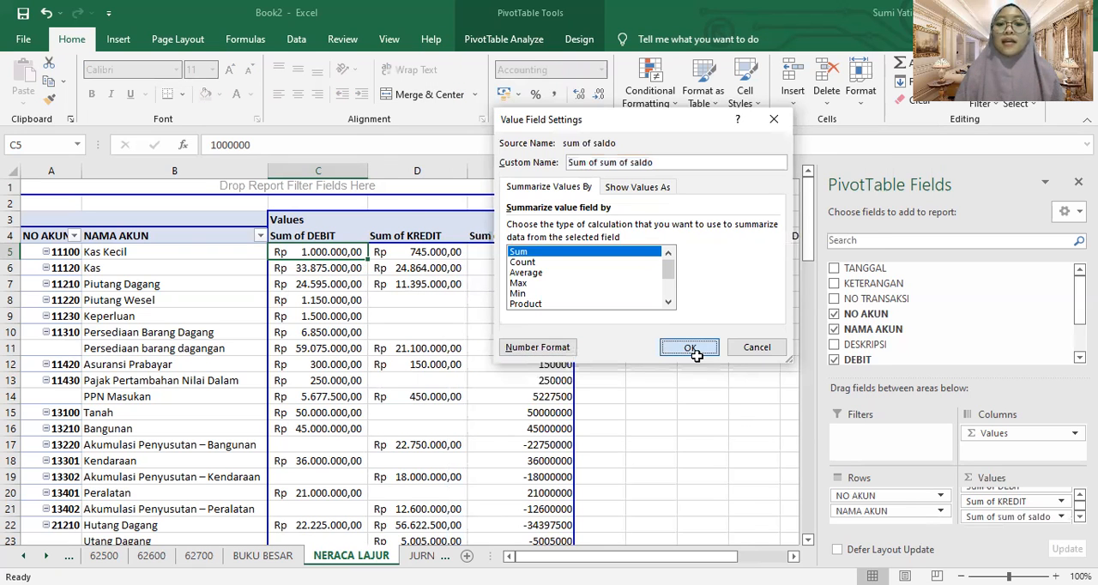
{"action": "left_click", "coordinate": [691, 347]}
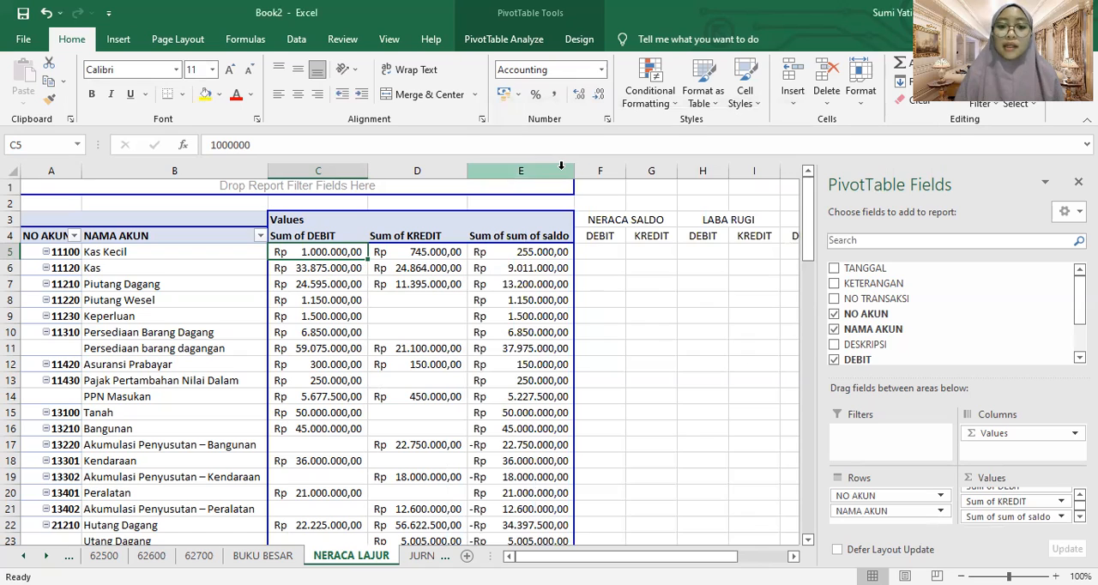
Examine the account balances in the Sum of sum of saldo column beside the empty NERACA SALDO columns
{"action": "left_click", "coordinate": [528, 364]}
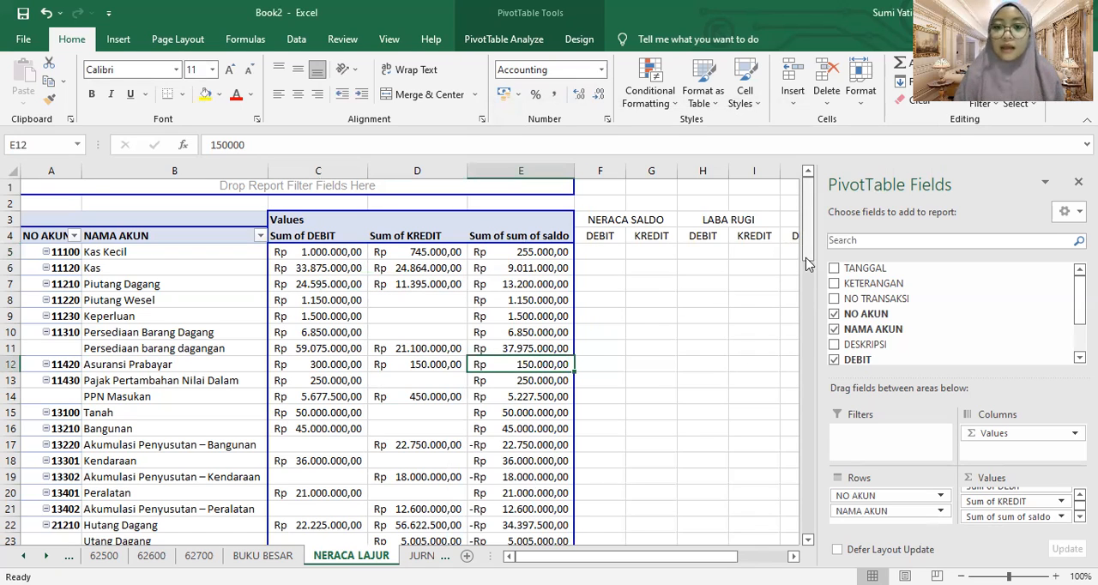
{"action": "scroll", "coordinate": [703, 206], "scroll_direction": "down", "scroll_amount": 1}
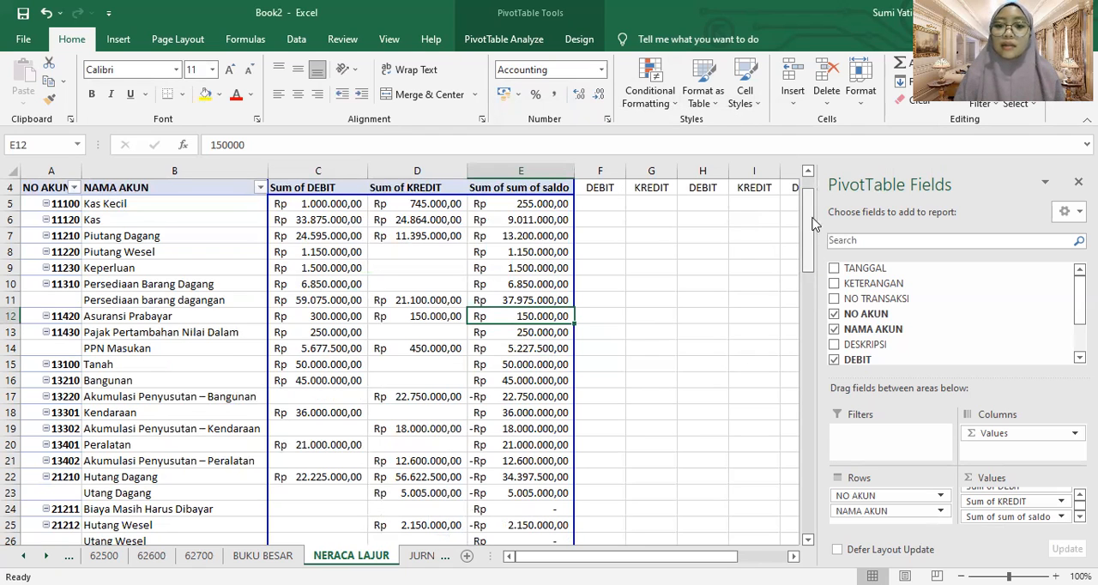
{"action": "scroll", "coordinate": [612, 215], "scroll_direction": "up", "scroll_amount": 1}
{"action": "left_click", "coordinate": [588, 251]}
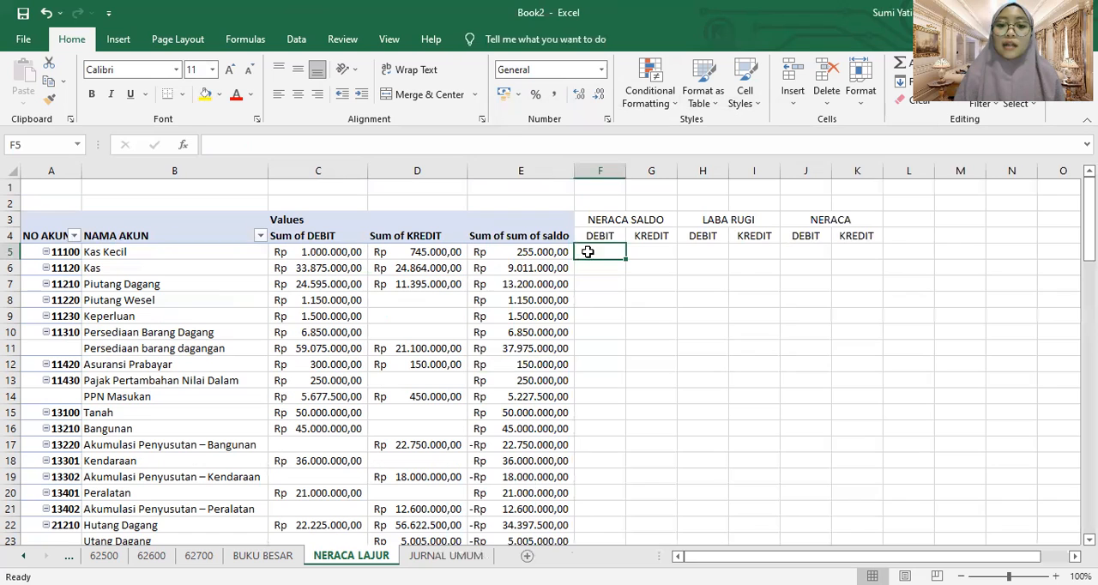
{"action": "left_click", "coordinate": [520, 254]}
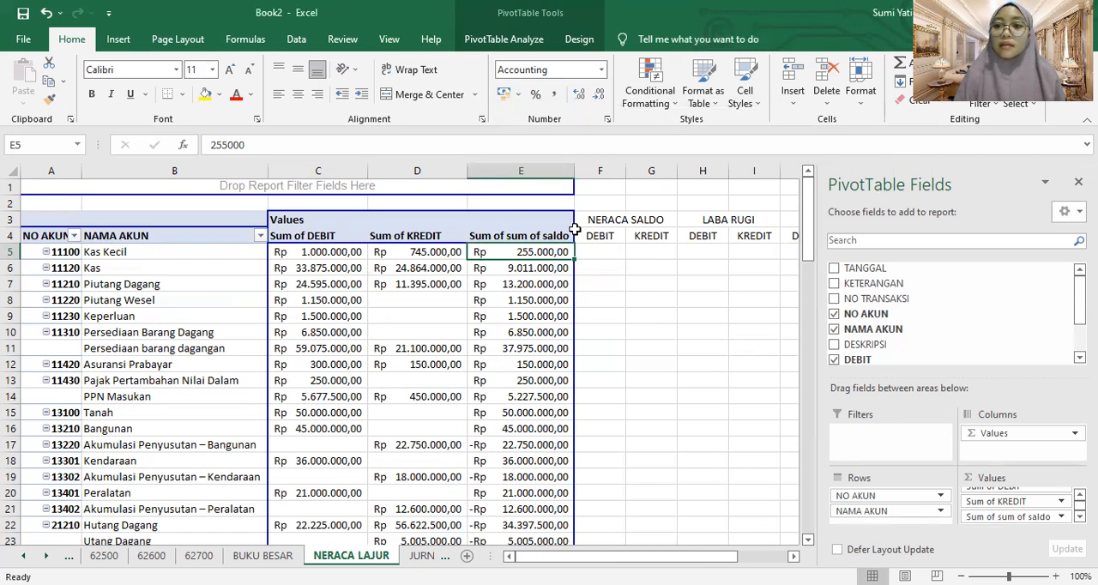
{"action": "key", "text": "Down"}
{"action": "key", "text": "Down"}
{"action": "key", "text": "Down"}
{"action": "key", "text": "Down"}
{"action": "key", "text": "Down"}
{"action": "key", "text": "Down"}
{"action": "key", "text": "Down"}
{"action": "key", "text": "Down"}
{"action": "key", "text": "Down"}
{"action": "key", "text": "Down"}
{"action": "key", "text": "Down"}
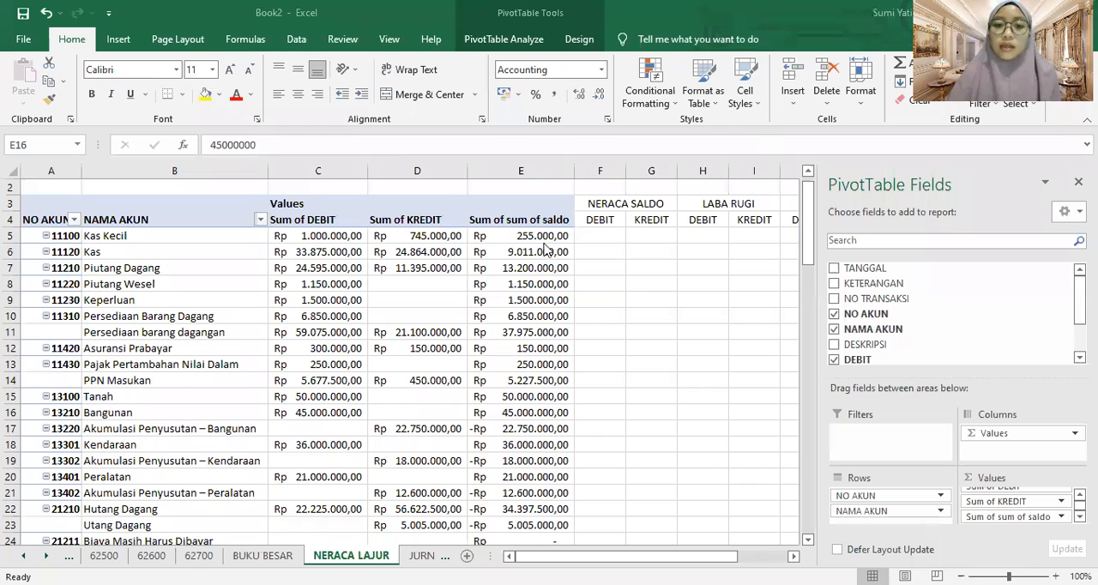
{"action": "left_click", "coordinate": [606, 234]}
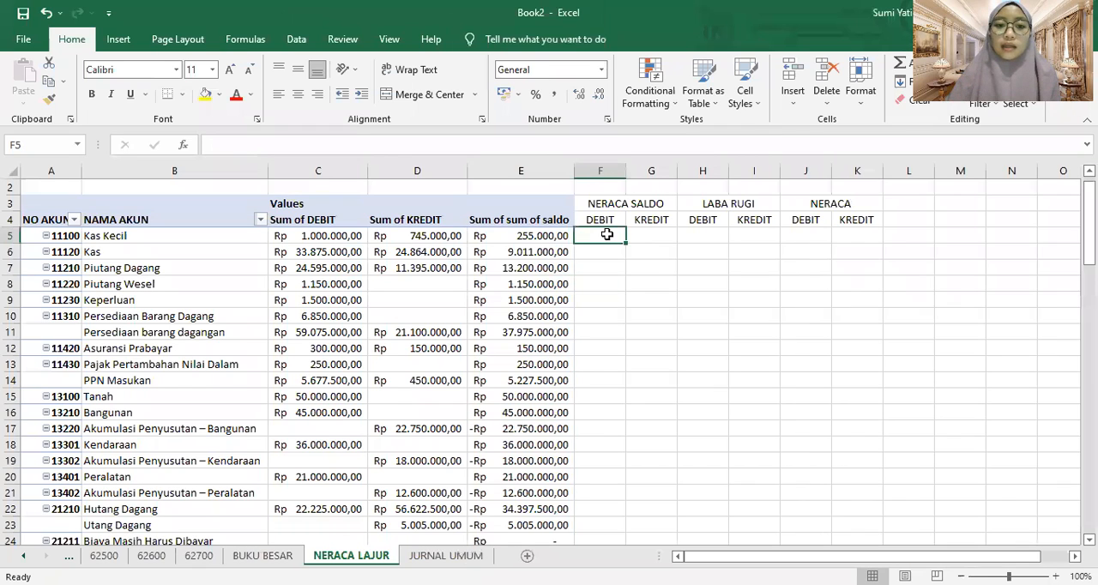
{"action": "left_click", "coordinate": [475, 225]}
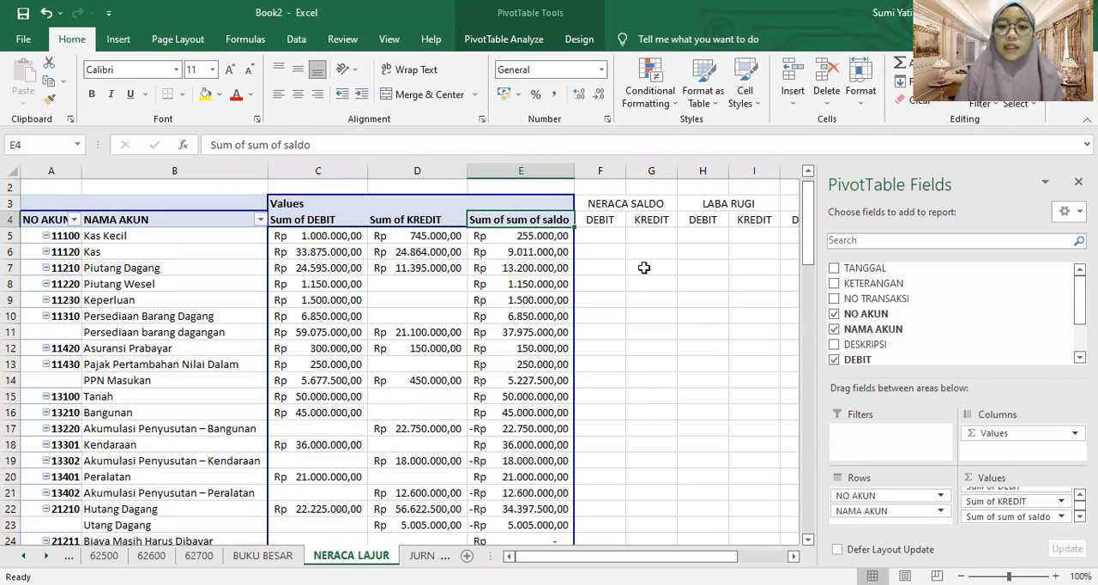
Enter a formula in F5 referencing the Kas Kecil balance in E5, and try filling it down to F16, undoing the fill
{"action": "left_click", "coordinate": [605, 234]}
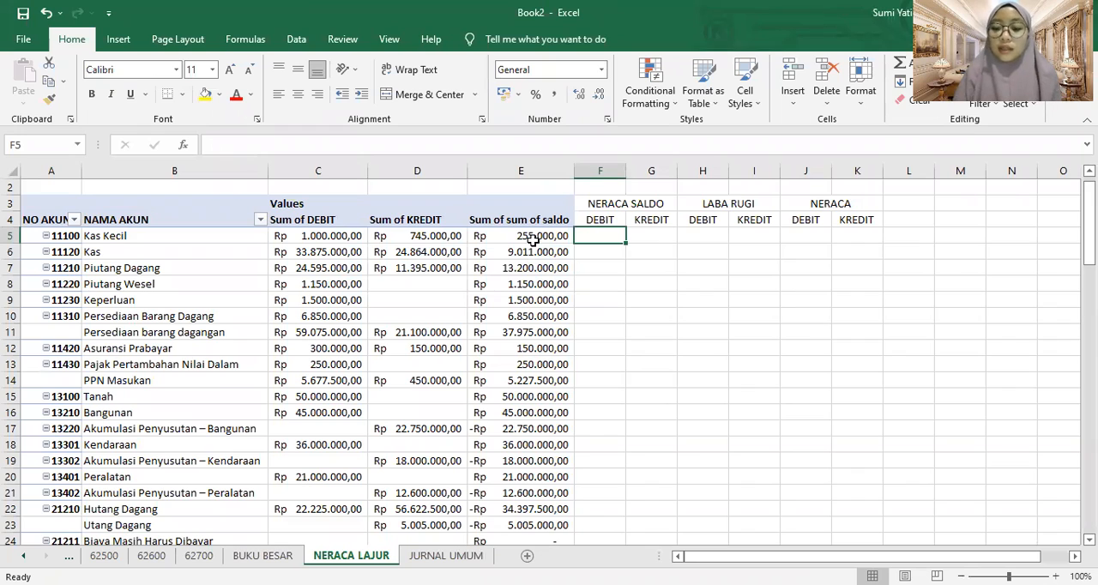
{"action": "type", "text": "="}
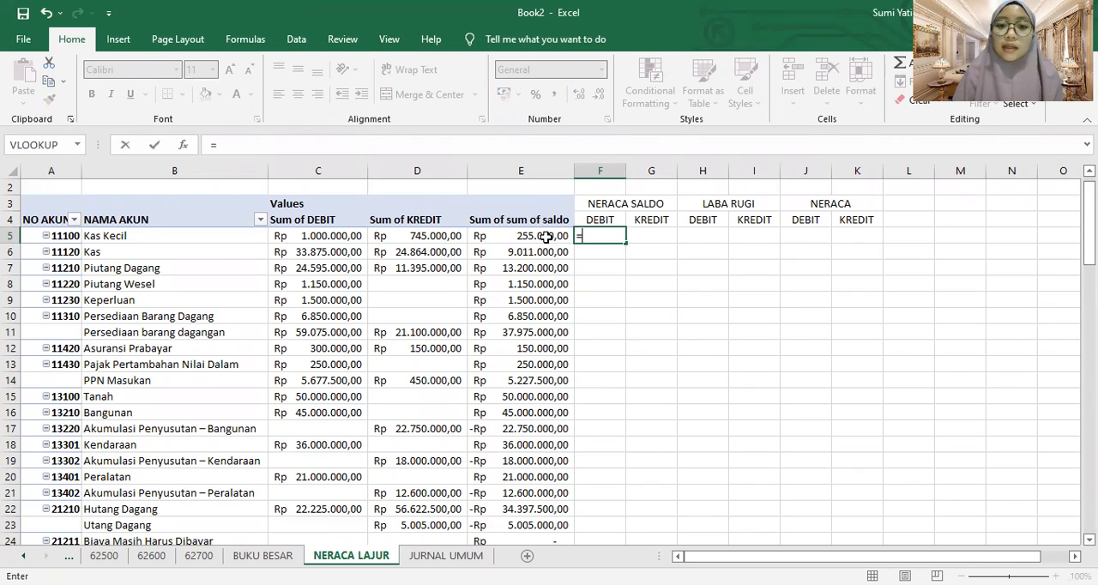
{"action": "left_click", "coordinate": [536, 238]}
{"action": "key", "text": "Return"}
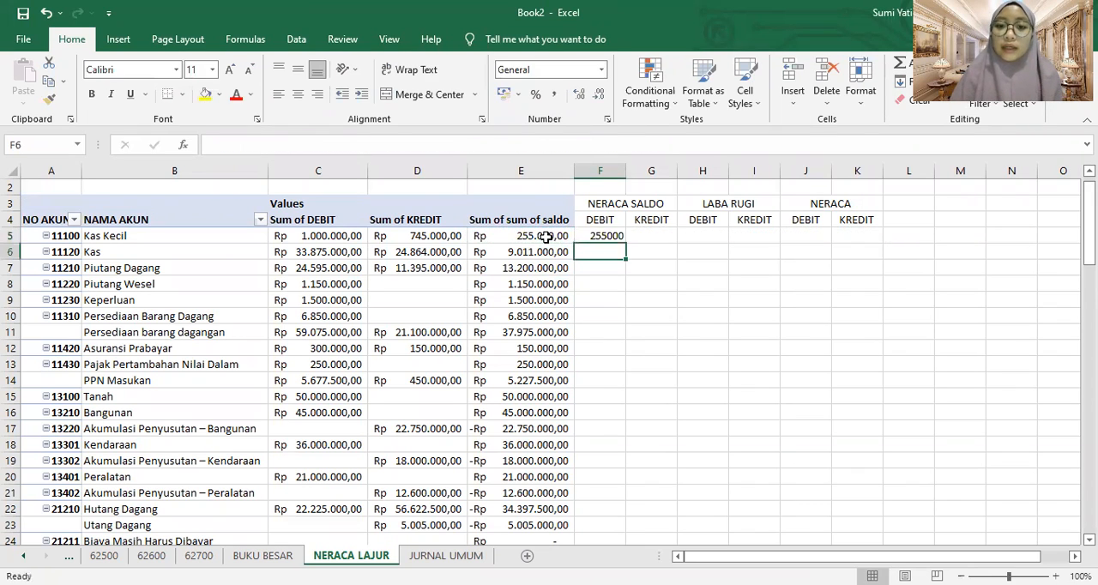
{"action": "left_click_drag", "start_coordinate": [608, 239], "coordinate": [592, 414]}
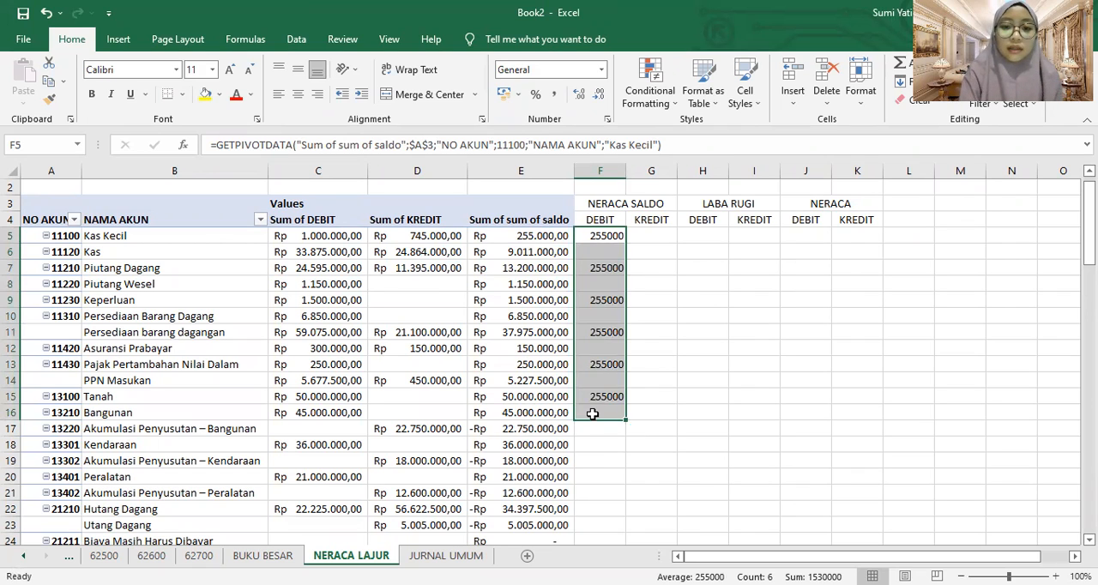
{"action": "key", "text": "ctrl+z"}
Enter a formula in F6 referencing the Kas balance in E6, and try filling F5:F6 down the column, undoing the fill
{"action": "left_click", "coordinate": [605, 253]}
{"action": "type", "text": "="}
{"action": "left_click", "coordinate": [560, 249]}
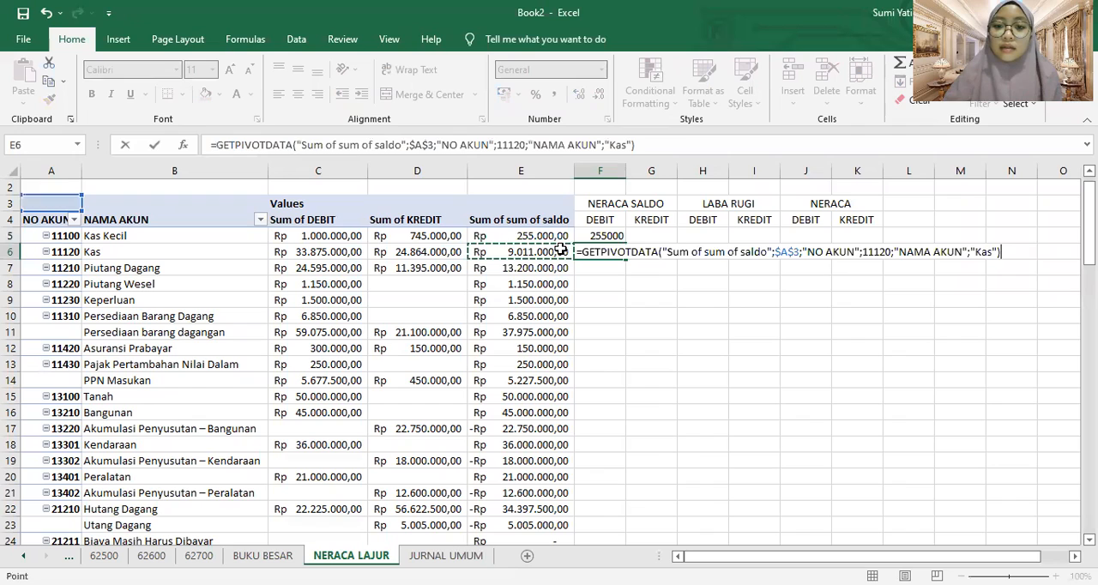
{"action": "key", "text": "Return"}
{"action": "left_click_drag", "start_coordinate": [615, 235], "coordinate": [610, 426]}
{"action": "key", "text": "ctrl+z"}
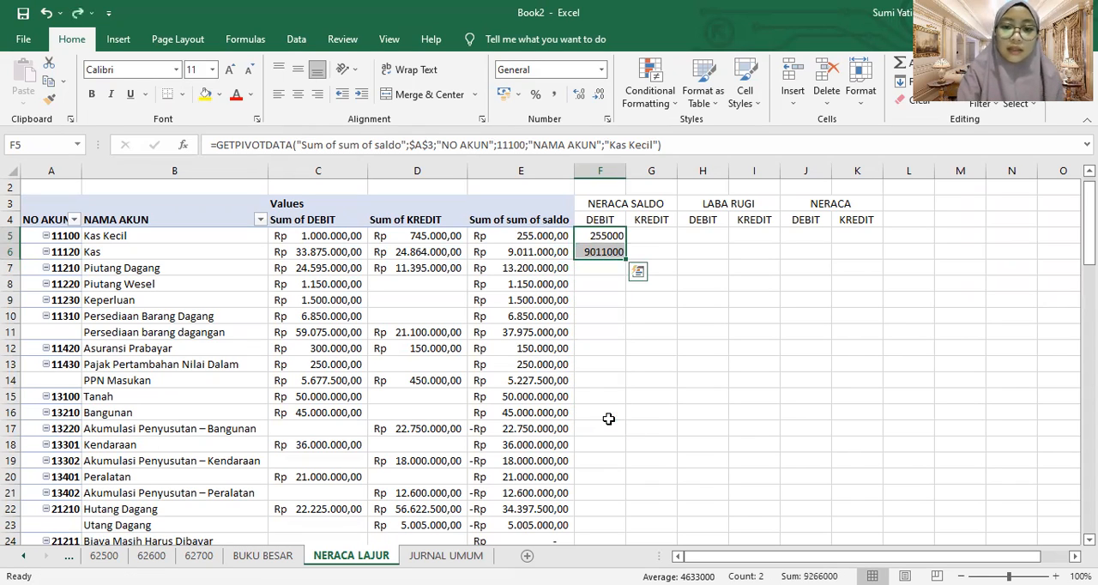
Undo the Kas entry in F6, and enter the formula referencing the Kas balance in E6 there again
{"action": "left_click", "coordinate": [596, 269]}
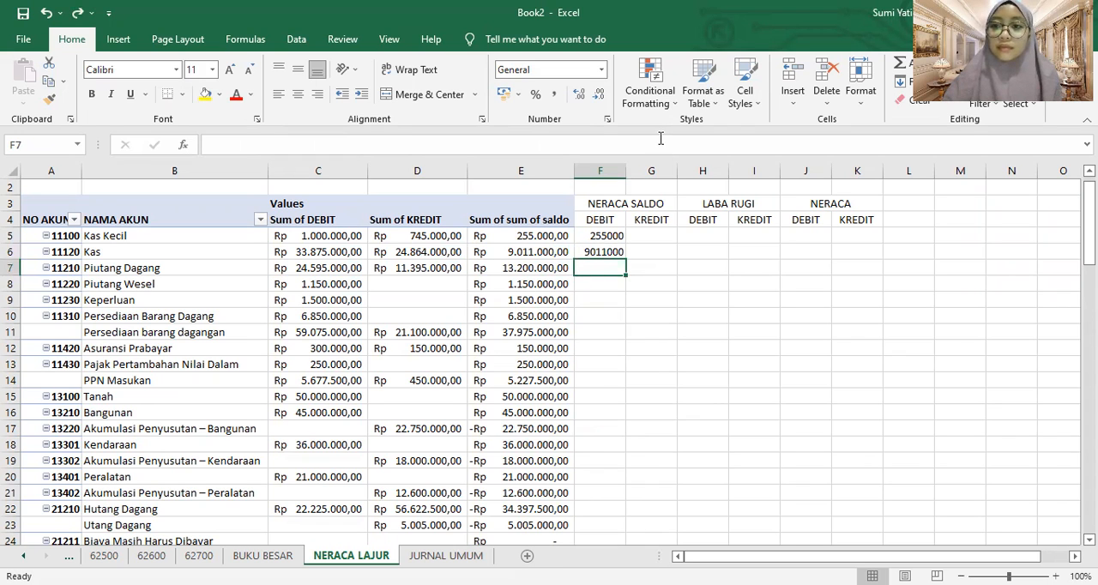
{"action": "key", "text": "ctrl+z"}
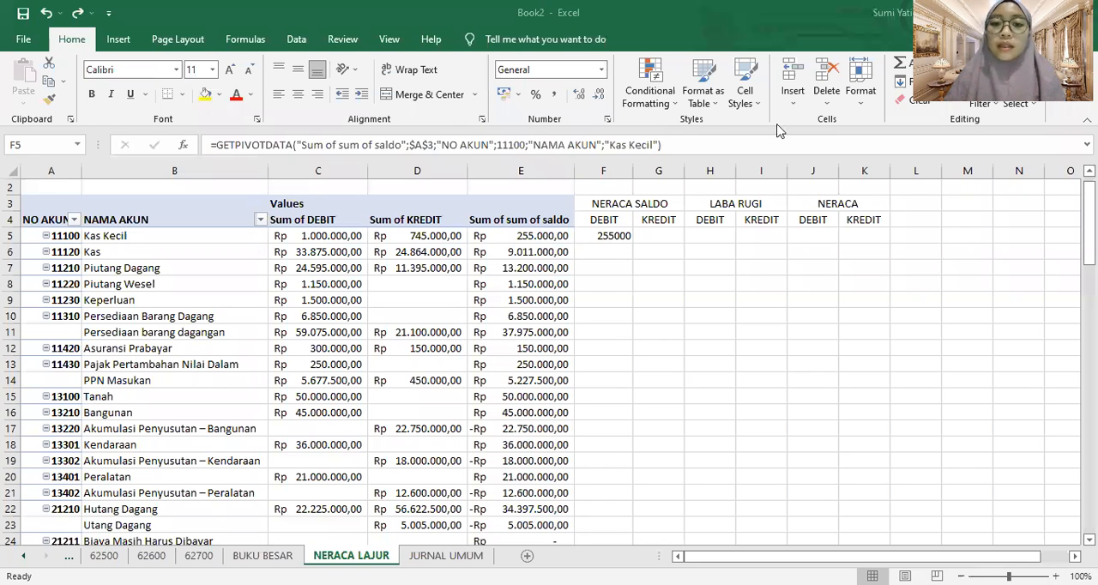
{"action": "left_click", "coordinate": [610, 249]}
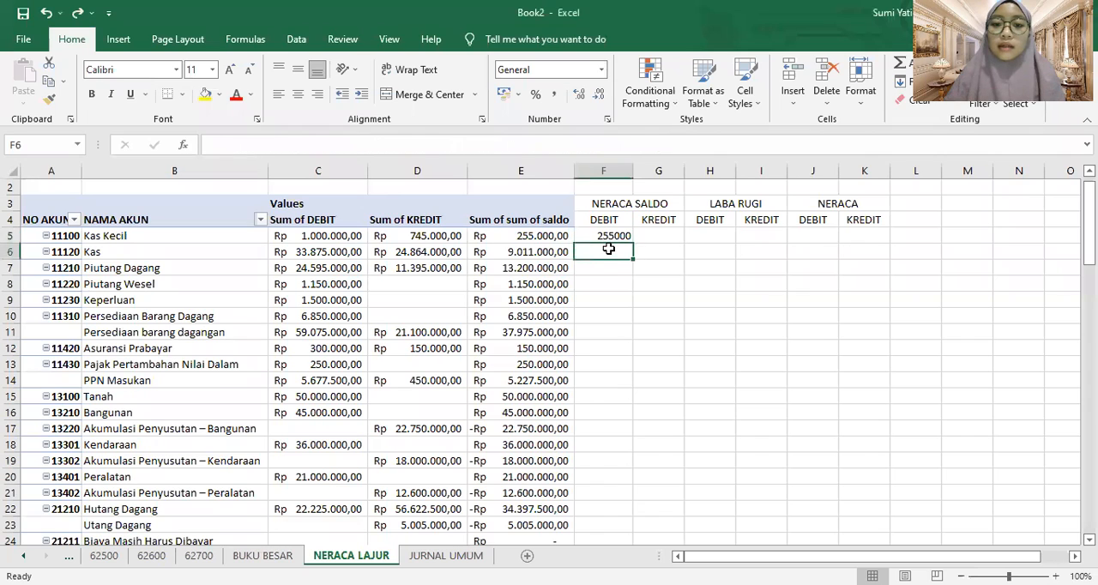
{"action": "type", "text": "="}
{"action": "key", "text": "Return"}
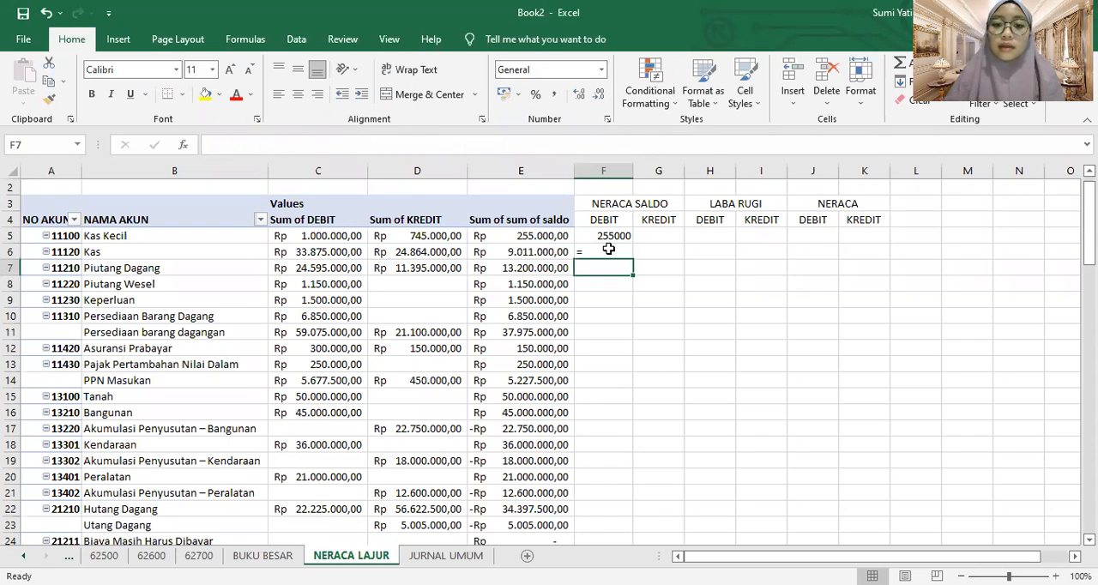
{"action": "left_click", "coordinate": [608, 248]}
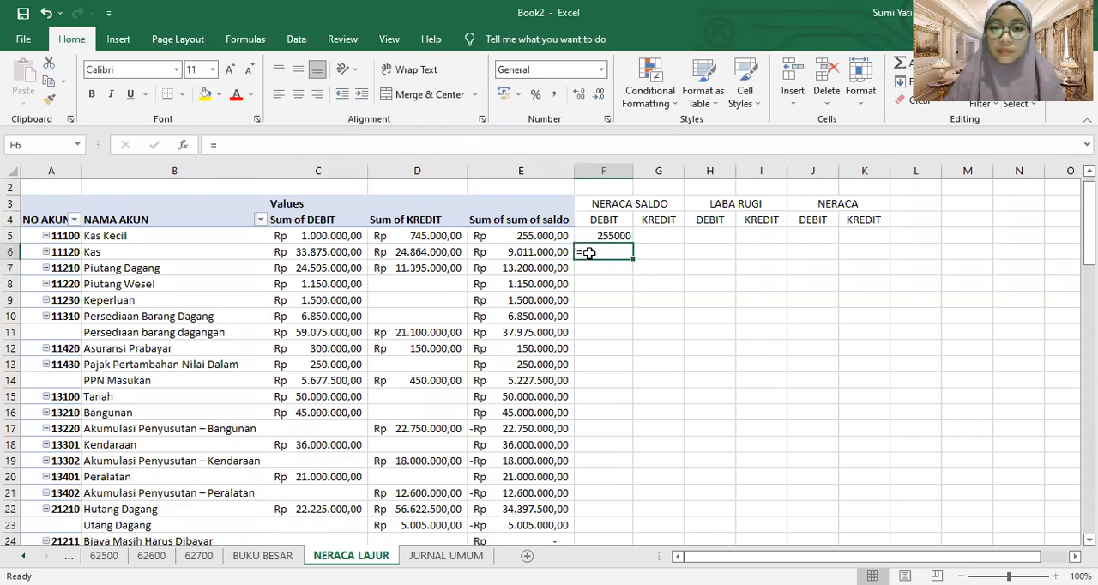
{"action": "left_click", "coordinate": [457, 142]}
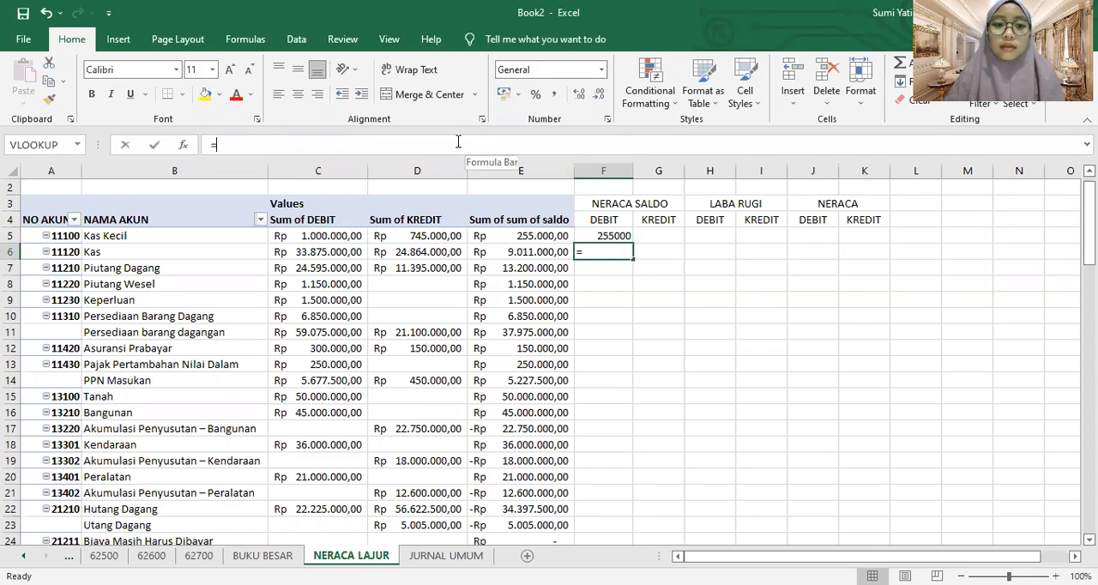
{"action": "left_click", "coordinate": [536, 250]}
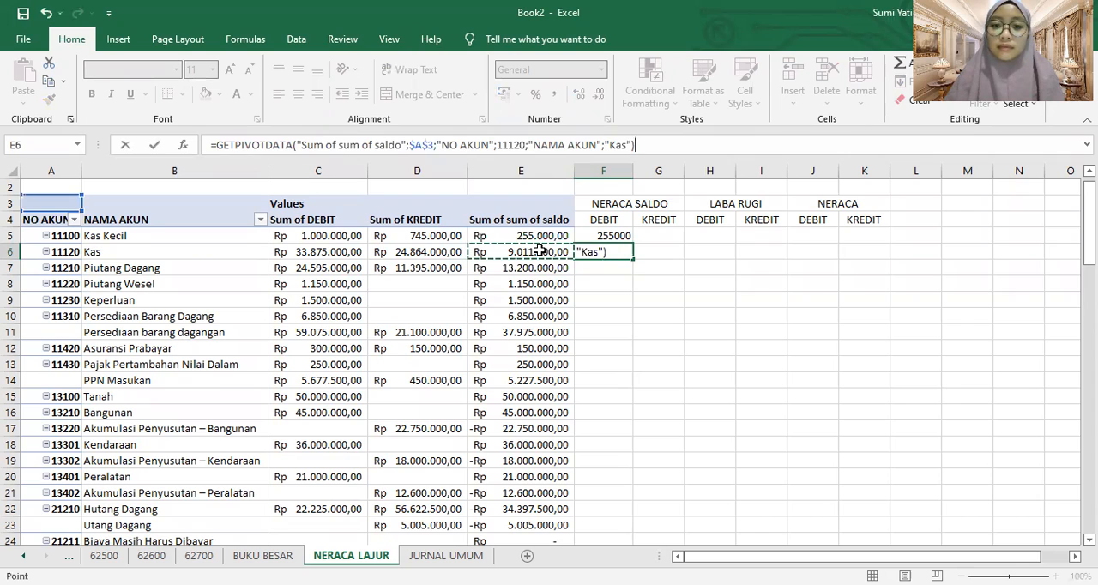
{"action": "key", "text": "Return"}
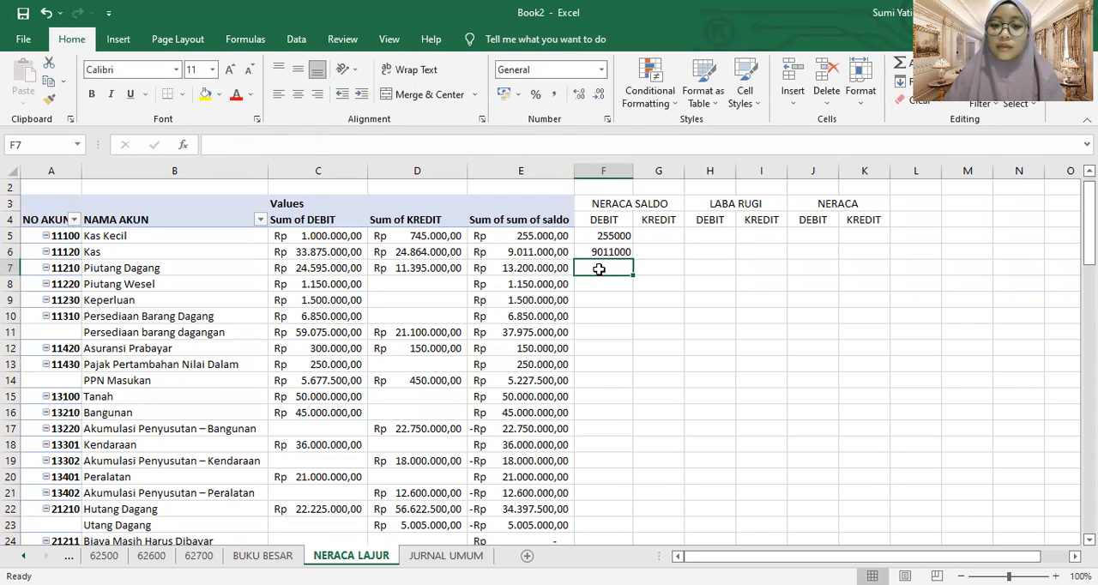
Enter formulas in F7:F9 referencing the Piutang Dagang, Piutang Wesel and Keperluan balances in E7:E9
{"action": "type", "text": "="}
{"action": "left_click", "coordinate": [558, 269]}
{"action": "key", "text": "Return"}
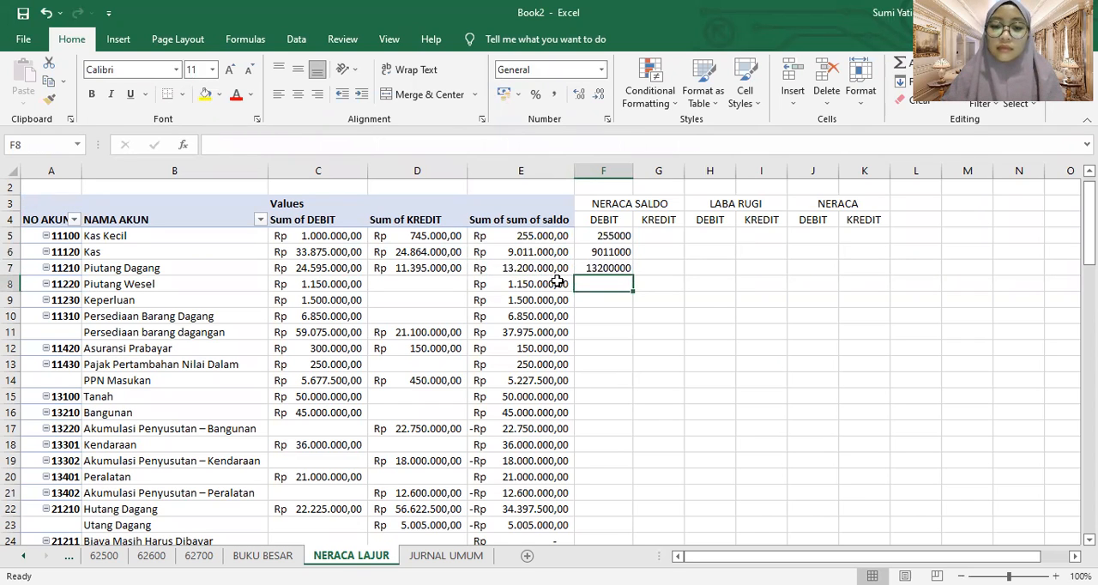
{"action": "left_click", "coordinate": [558, 282]}
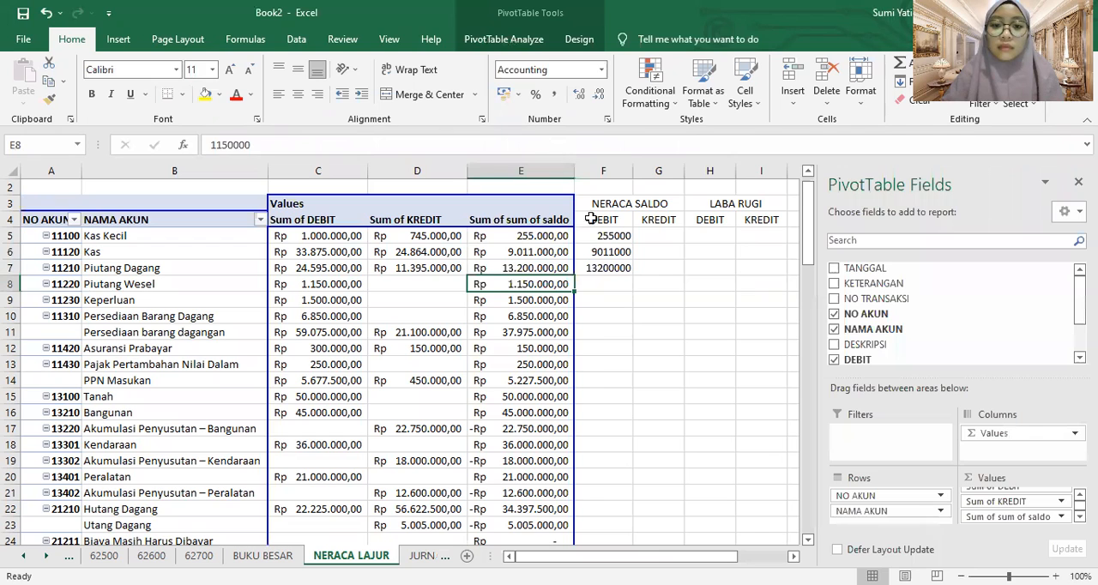
{"action": "left_click", "coordinate": [600, 284]}
{"action": "type", "text": "="}
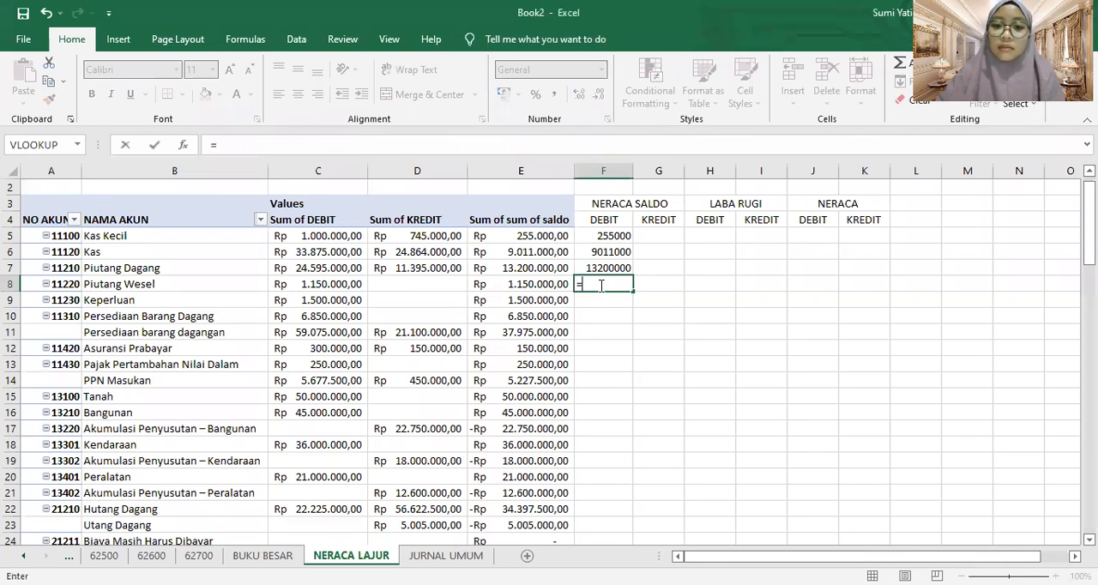
{"action": "left_click", "coordinate": [554, 284]}
{"action": "key", "text": "Return"}
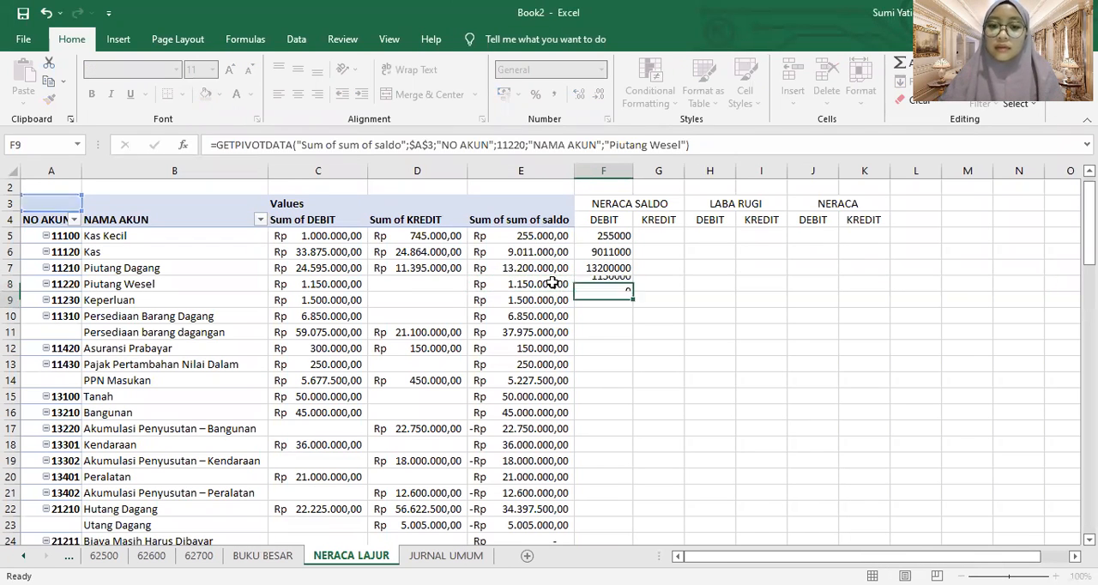
{"action": "type", "text": "="}
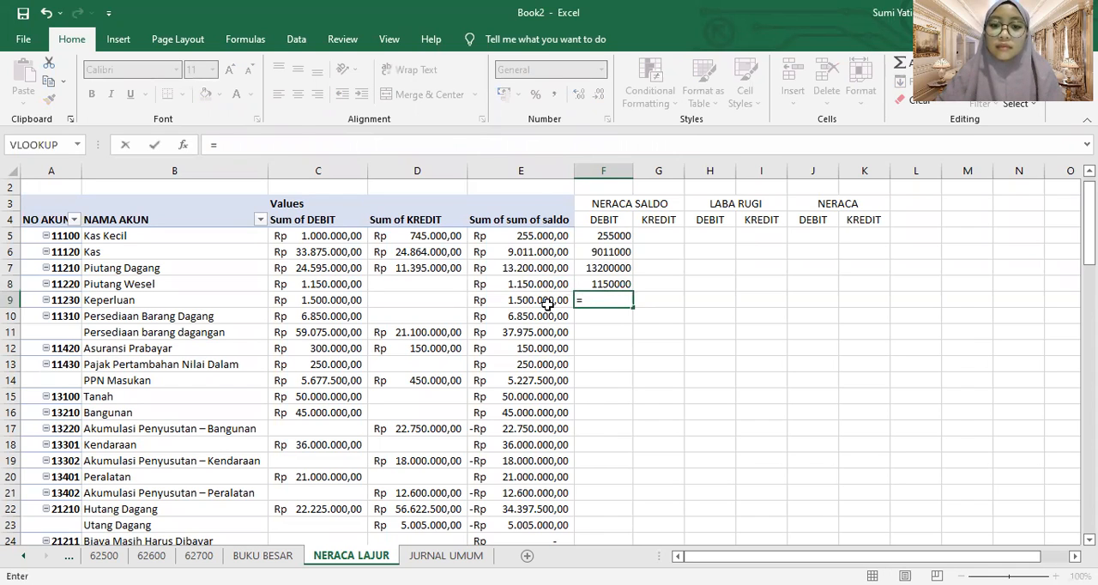
{"action": "left_click", "coordinate": [544, 302]}
{"action": "key", "text": "Return"}
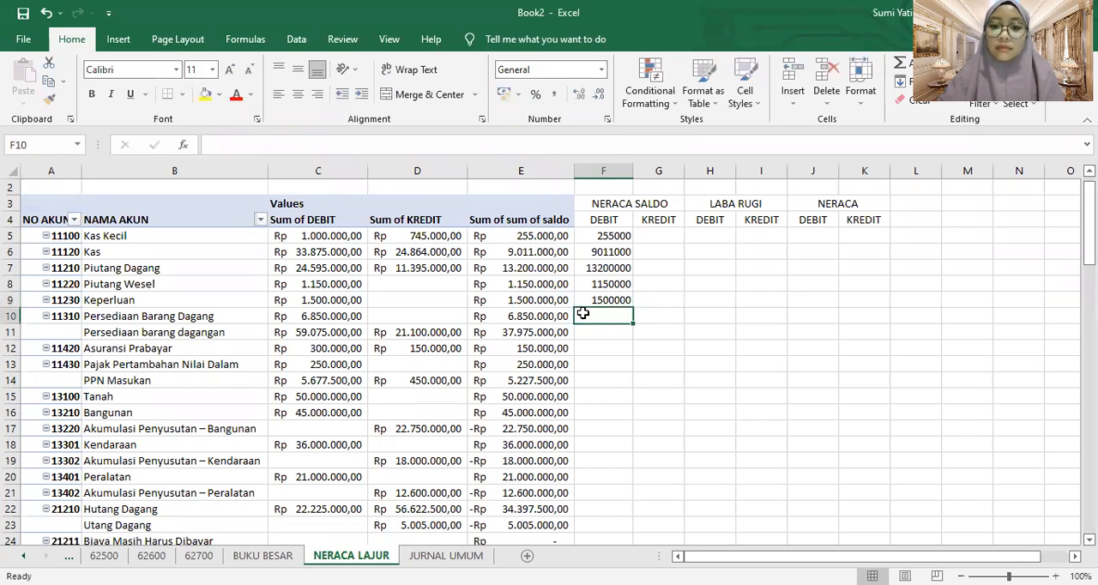
Enter formulas in F10 and F11 referencing the Persediaan Barang Dagang and Persediaan barang dagangan balances in E10 and E11
{"action": "type", "text": "="}
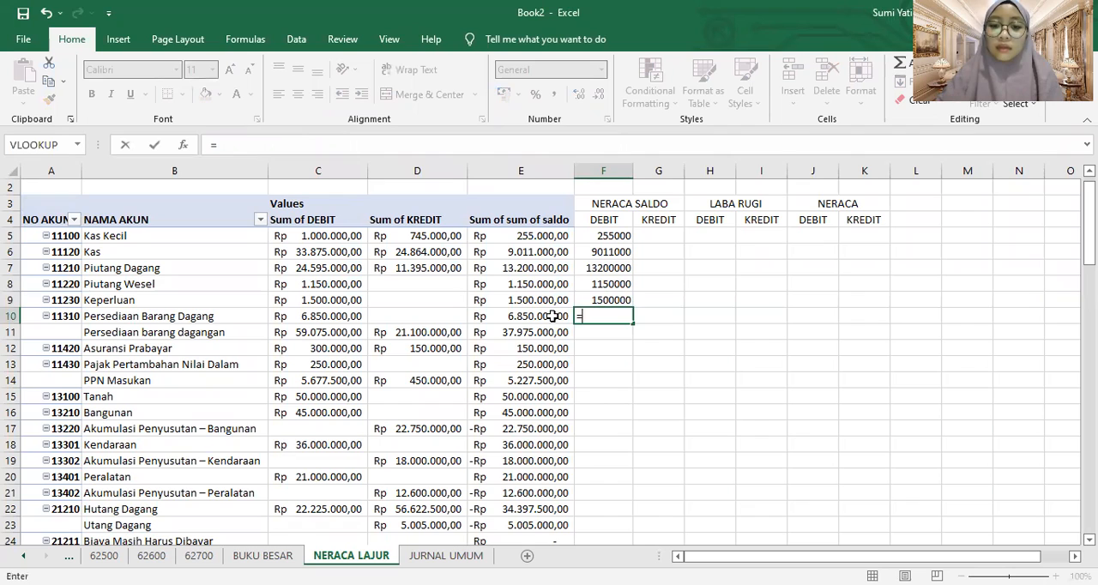
{"action": "key", "text": "Return"}
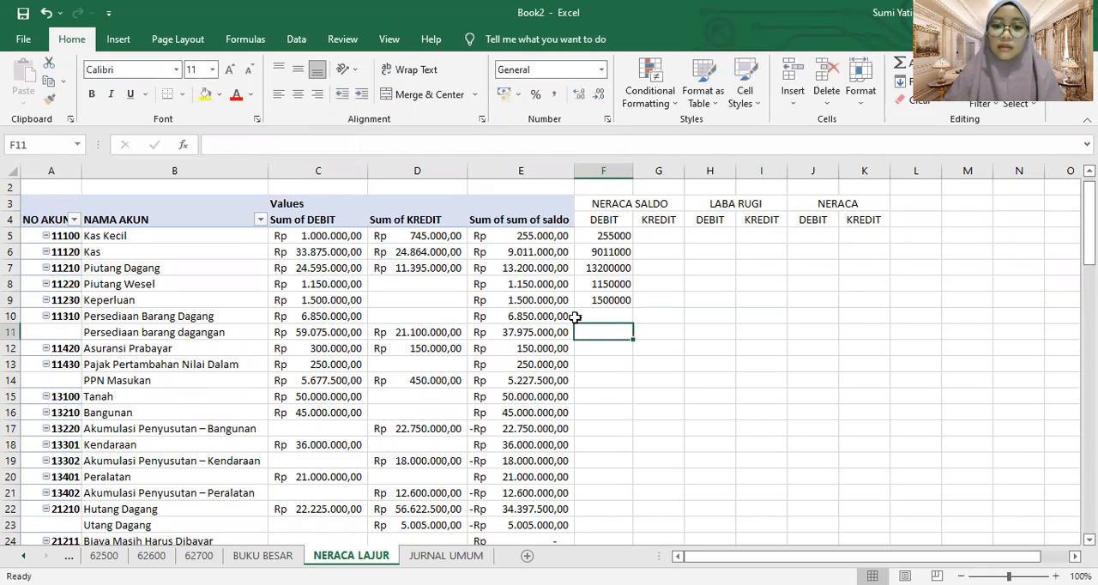
{"action": "type", "text": "="}
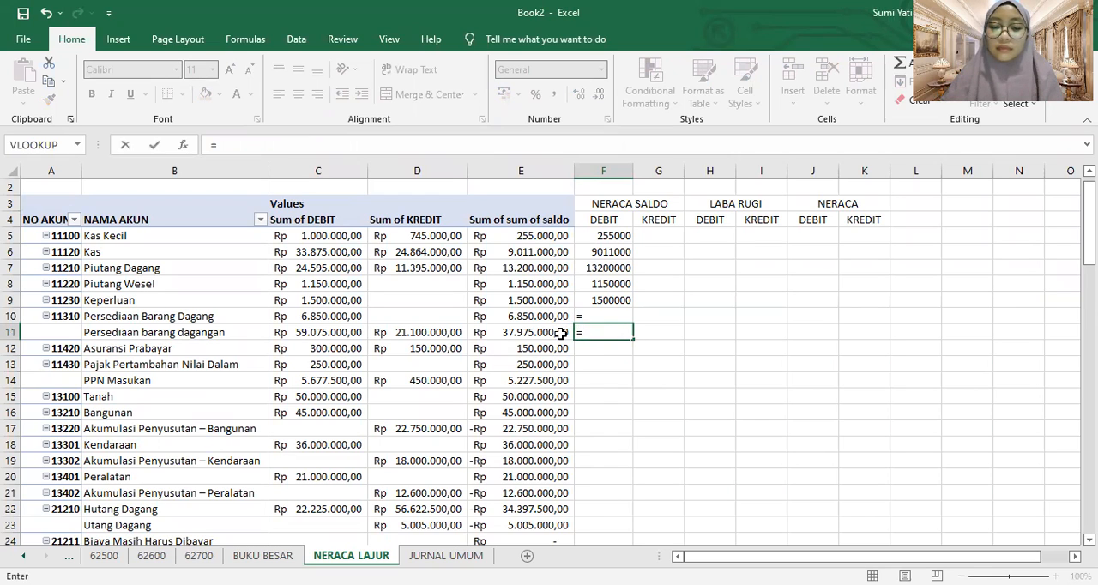
{"action": "left_click", "coordinate": [545, 331]}
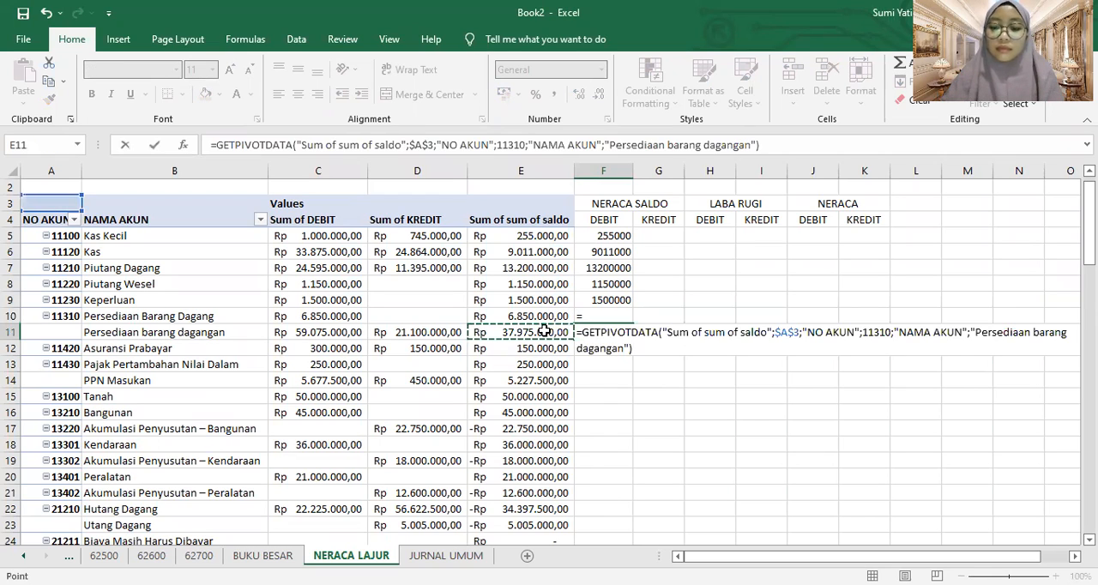
{"action": "key", "text": "Return"}
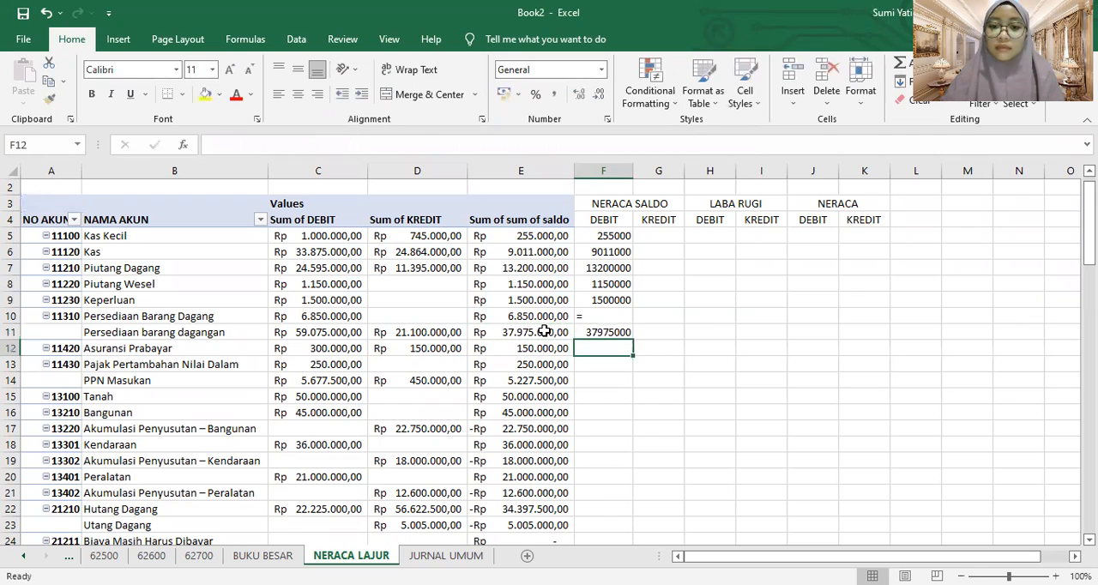
{"action": "left_click", "coordinate": [604, 313]}
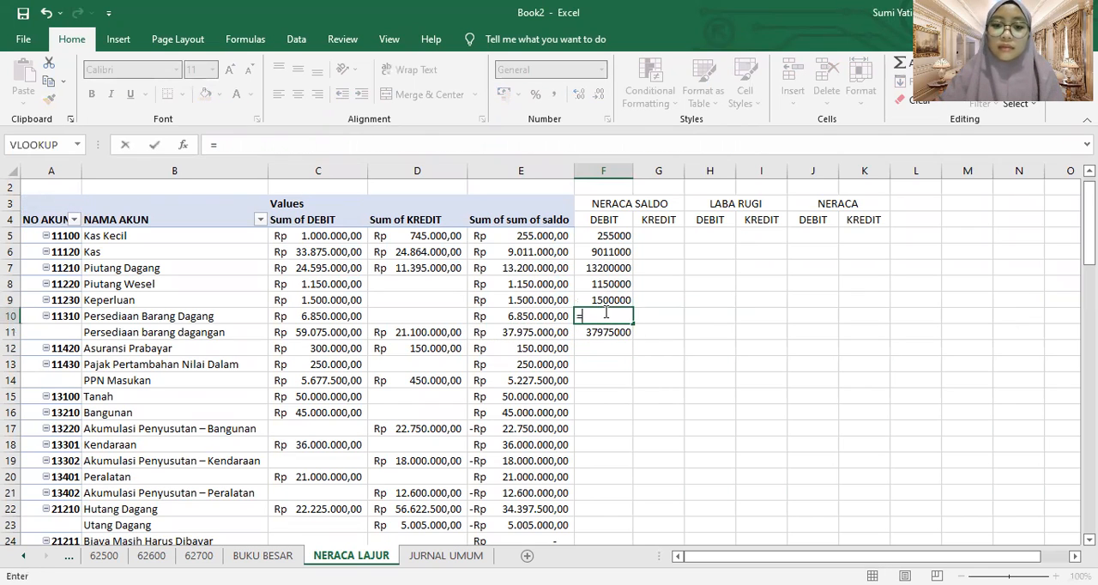
{"action": "left_click", "coordinate": [553, 315]}
{"action": "key", "text": "Return"}
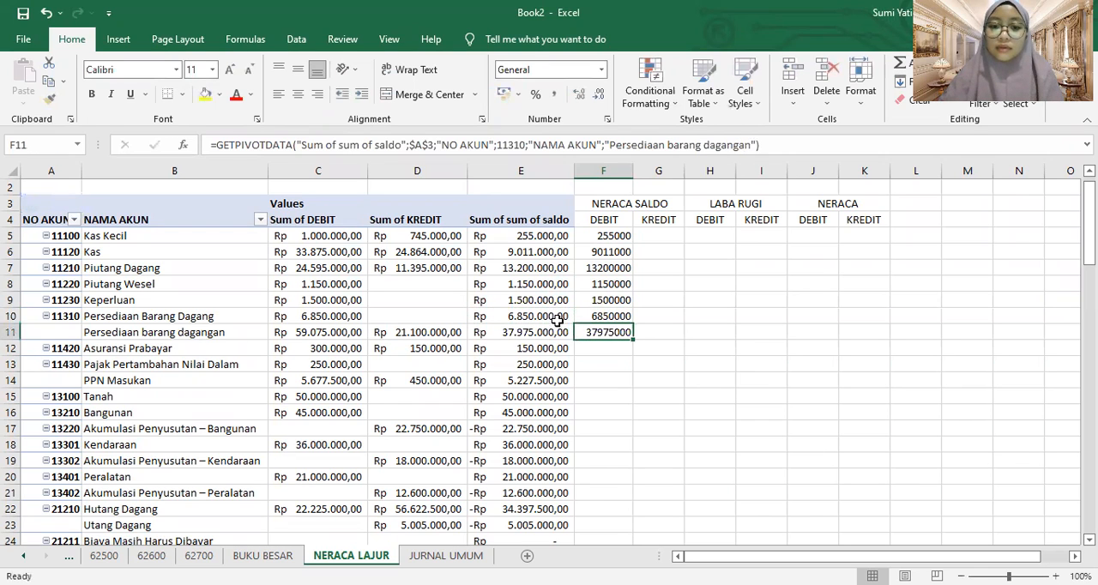
Enter formulas in F12:F14 referencing the Asuransi Prabayar, Pajak Pertambahan Nilai Dalam and PPN Masukan balances in E12:E14
{"action": "left_click", "coordinate": [594, 350]}
{"action": "type", "text": "="}
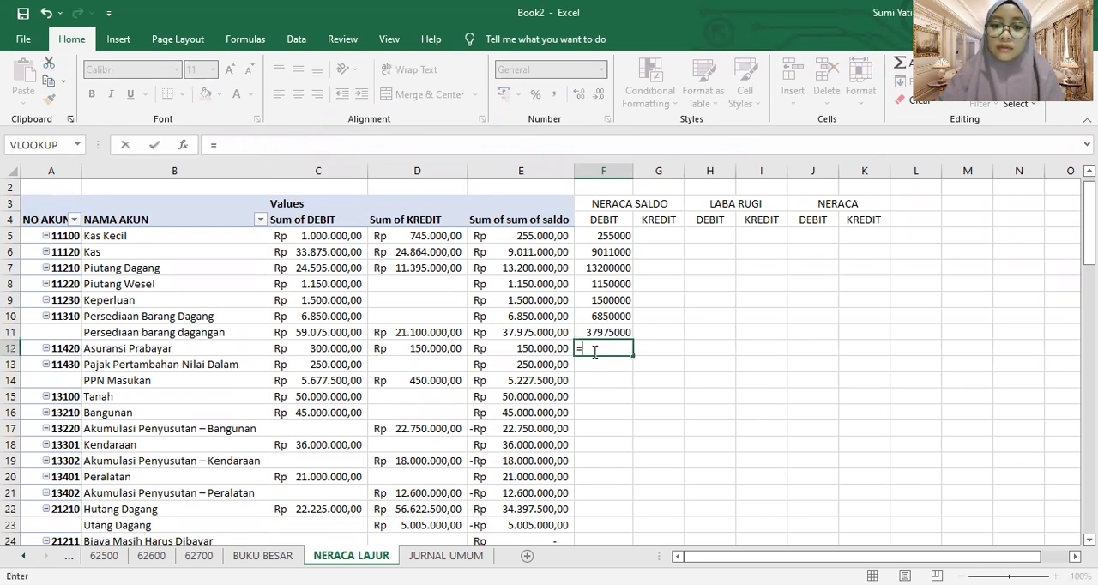
{"action": "left_click", "coordinate": [547, 351]}
{"action": "key", "text": "Return"}
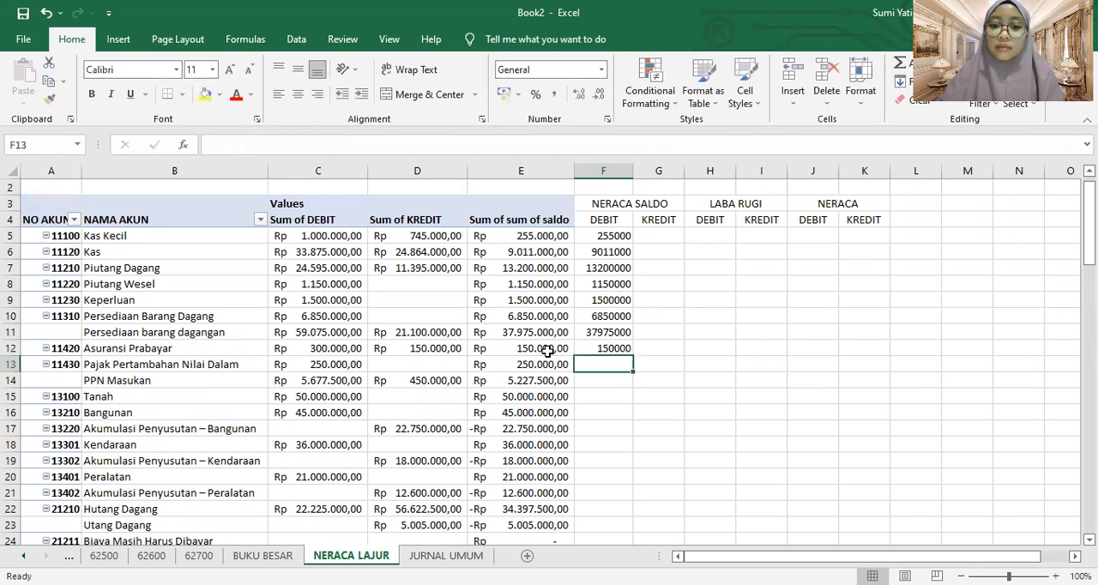
{"action": "type", "text": "="}
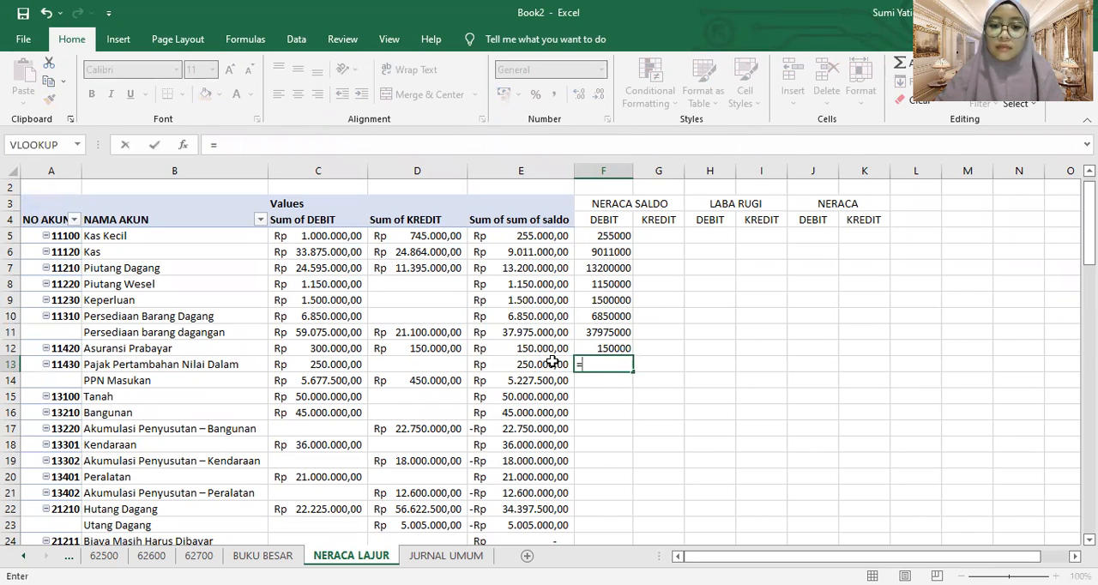
{"action": "left_click", "coordinate": [554, 364]}
{"action": "key", "text": "Return"}
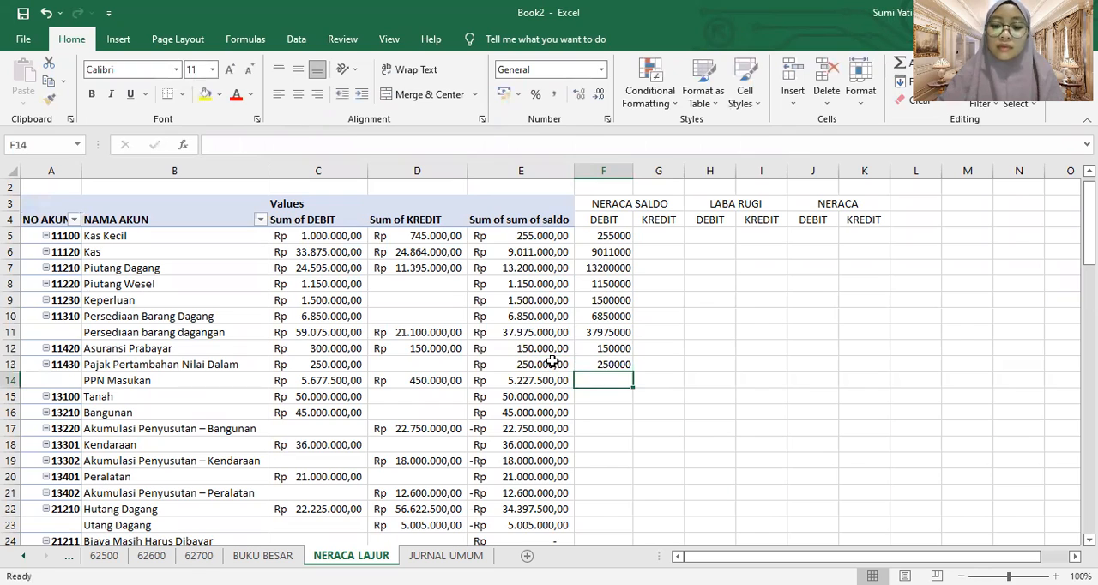
{"action": "type", "text": "="}
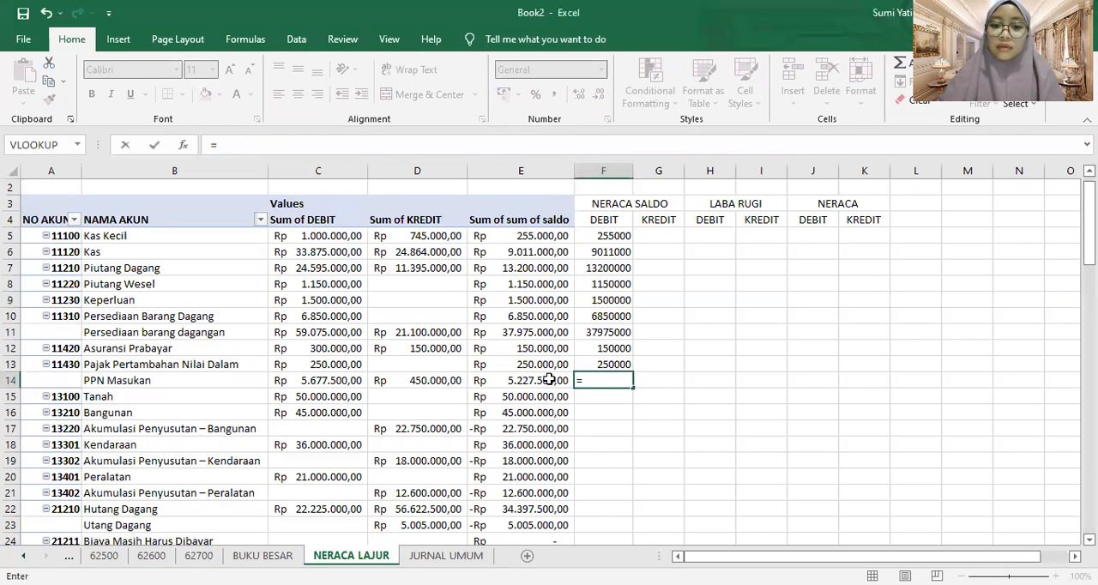
{"action": "left_click", "coordinate": [549, 380]}
{"action": "key", "text": "Return"}
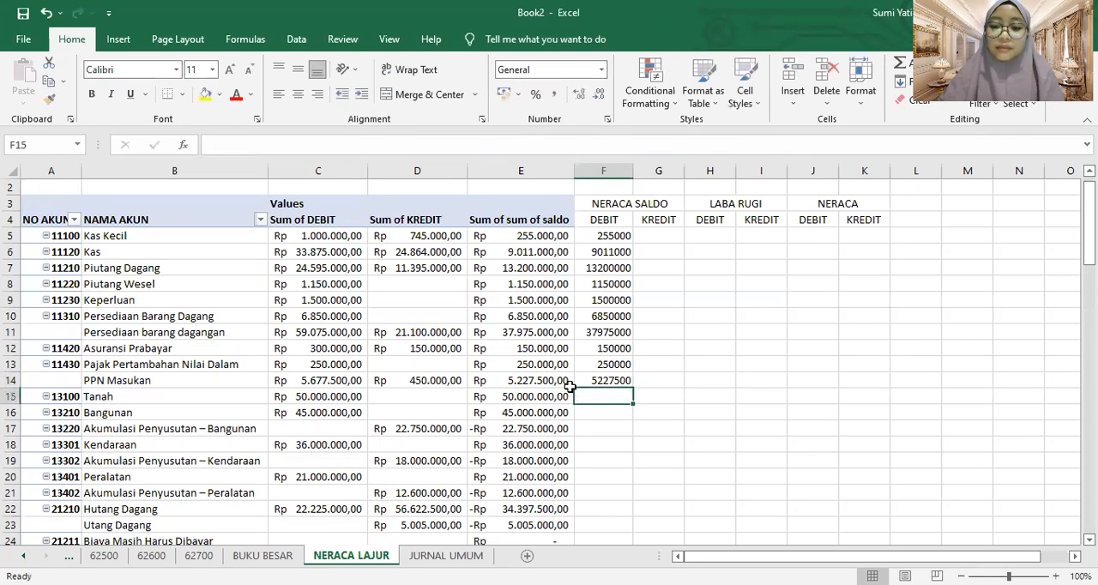
Enter formulas in F15 and F16 referencing the Tanah and Bangunan balances in E15 and E16
{"action": "type", "text": "="}
{"action": "left_click", "coordinate": [557, 393]}
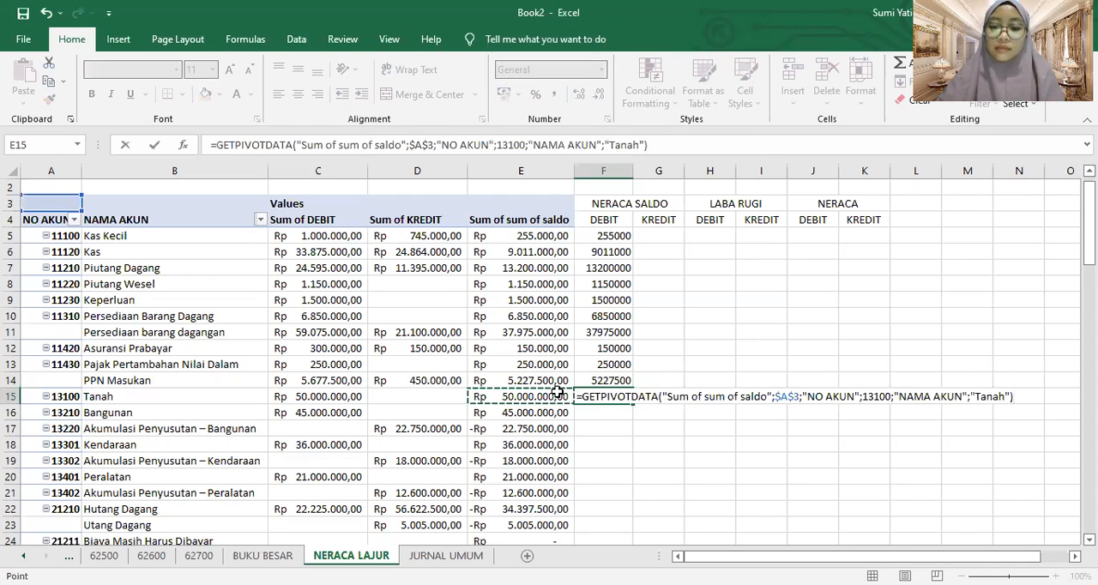
{"action": "key", "text": "Return"}
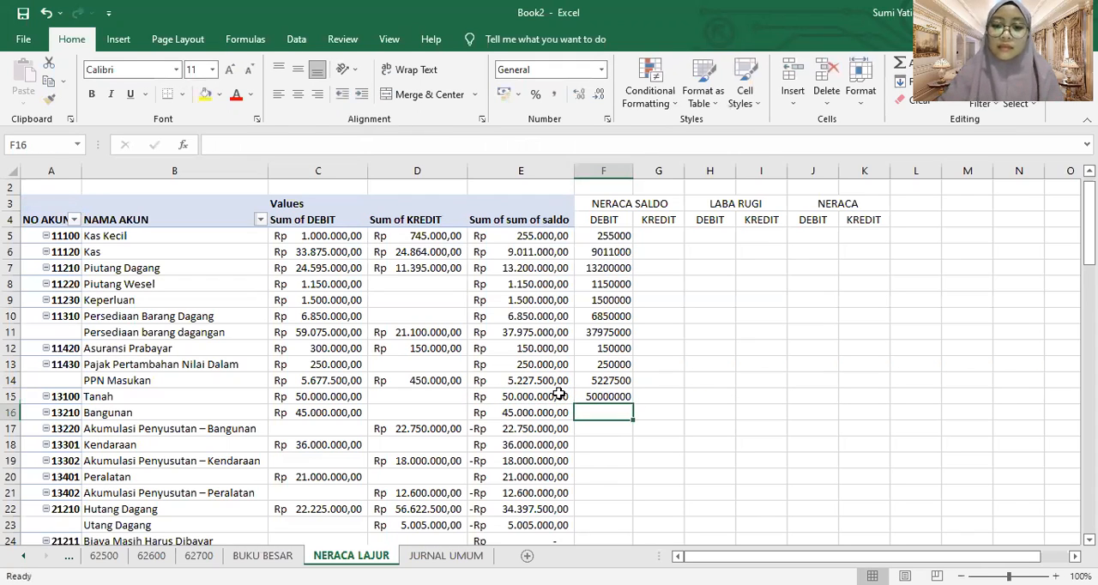
{"action": "type", "text": "="}
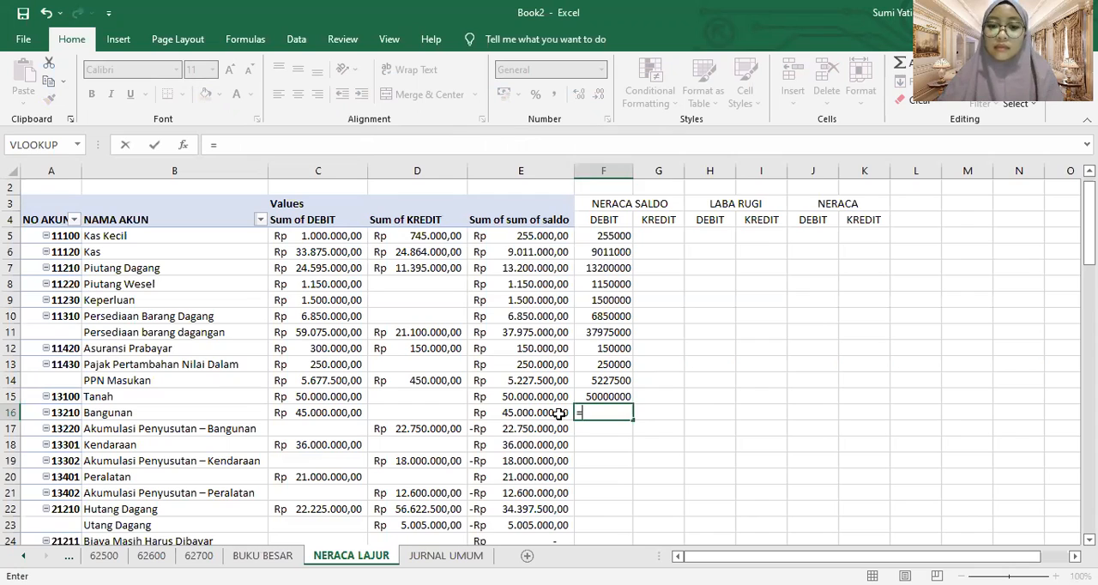
{"action": "left_click", "coordinate": [559, 413]}
{"action": "key", "text": "Return"}
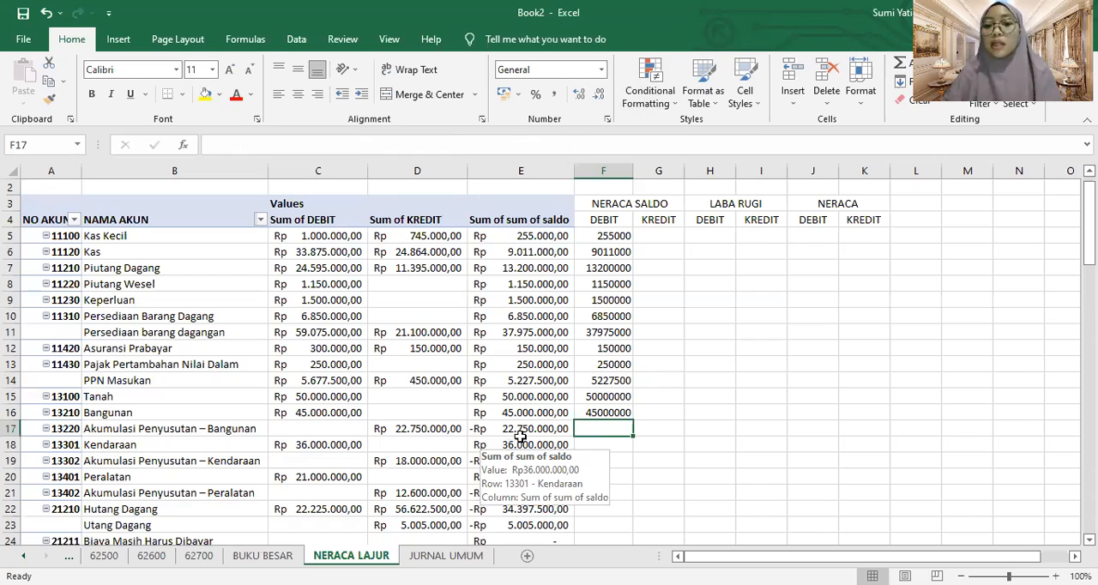
Enter a formula in NERACA SALDO KREDIT cell G17 referencing the Akumulasi Penyusutan – Bangunan balance in E17
{"action": "left_click", "coordinate": [660, 428]}
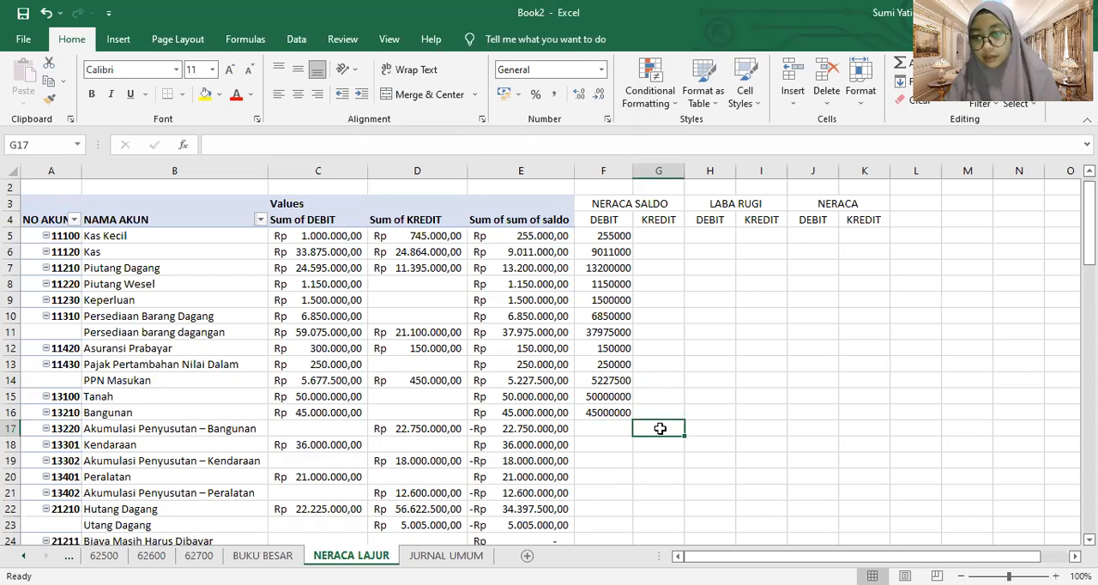
{"action": "type", "text": "="}
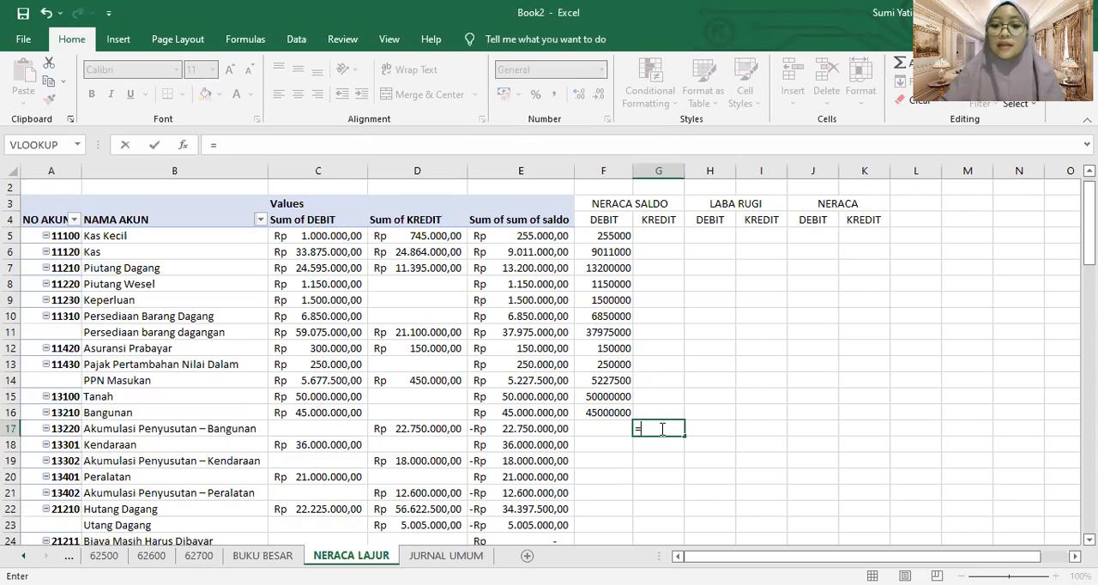
{"action": "left_click", "coordinate": [542, 433]}
{"action": "key", "text": "Return"}
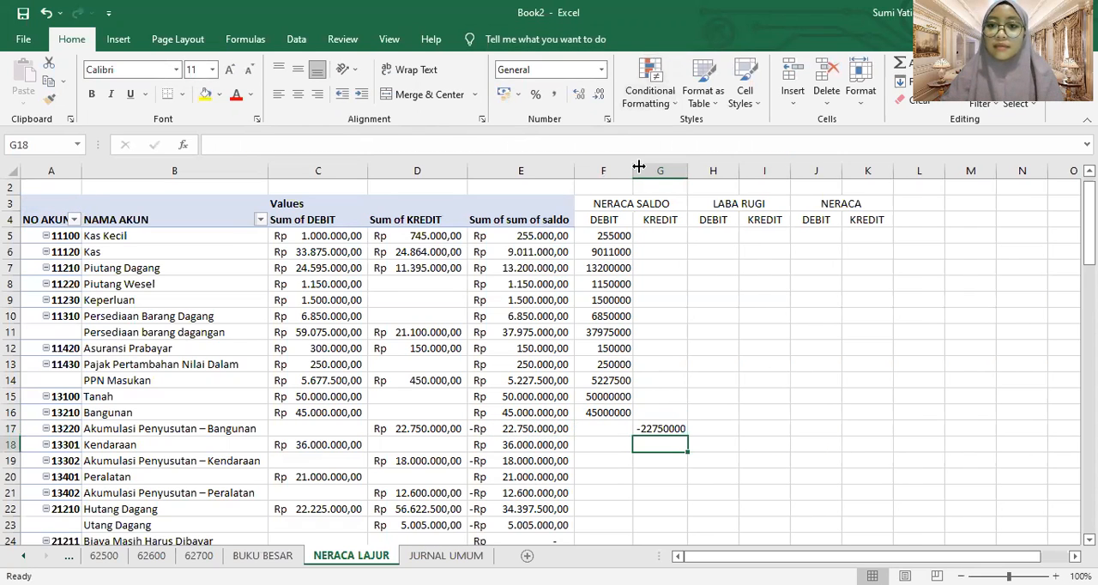
Switch to the completed workbook and examine how account balances are distributed across its NERACA LAJUR debit and credit columns
{"action": "key", "text": "alt+Tab"}
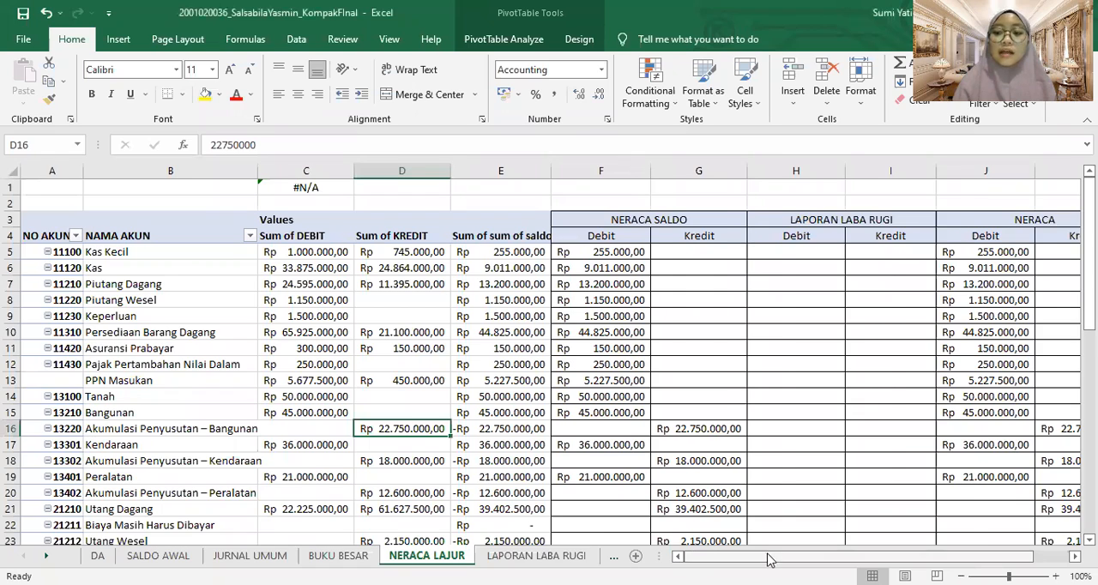
{"action": "left_click_drag", "start_coordinate": [768, 558], "coordinate": [803, 558]}
{"action": "left_click", "coordinate": [364, 360]}
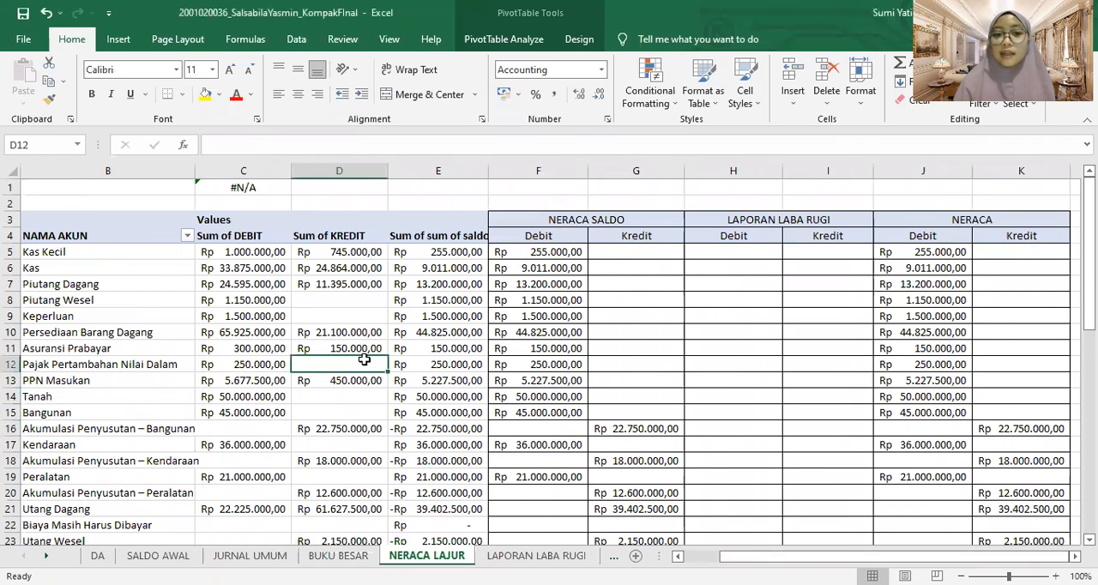
{"action": "left_click", "coordinate": [348, 281]}
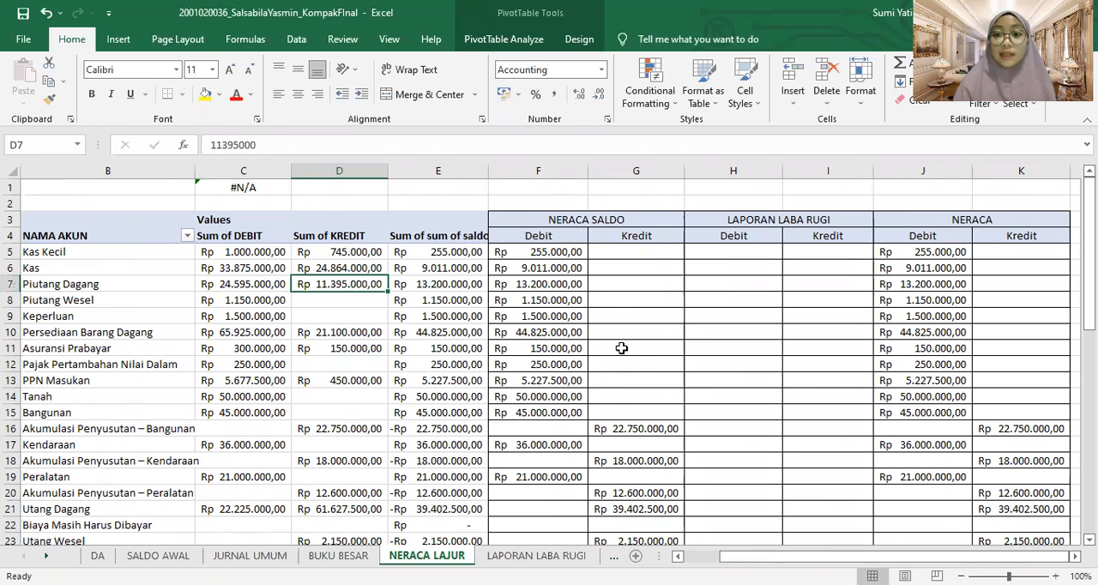
{"action": "left_click", "coordinate": [405, 432]}
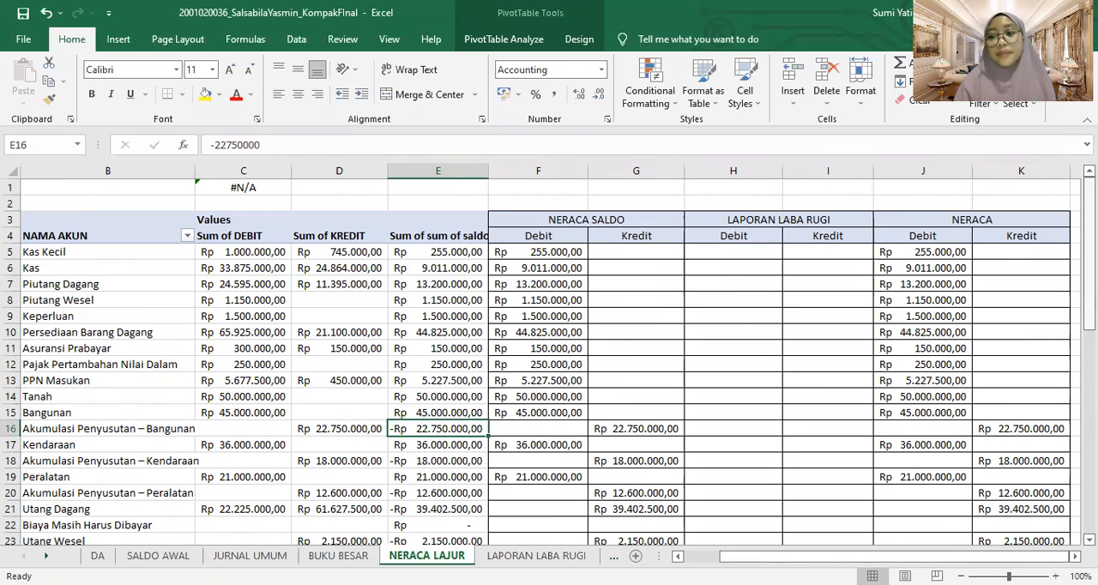
{"action": "mouse_move", "coordinate": [1089, 291]}
{"action": "left_mouse_down"}
{"action": "mouse_move", "coordinate": [1089, 317]}
{"action": "mouse_move", "coordinate": [1088, 292]}
{"action": "left_mouse_up"}
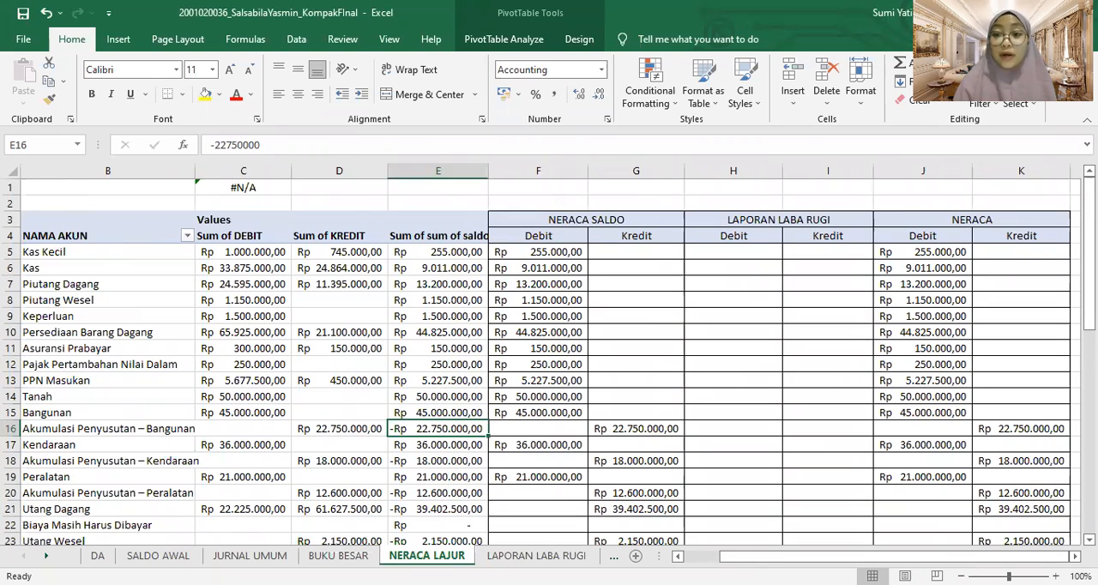
{"action": "left_click_drag", "start_coordinate": [1088, 292], "coordinate": [1088, 494]}
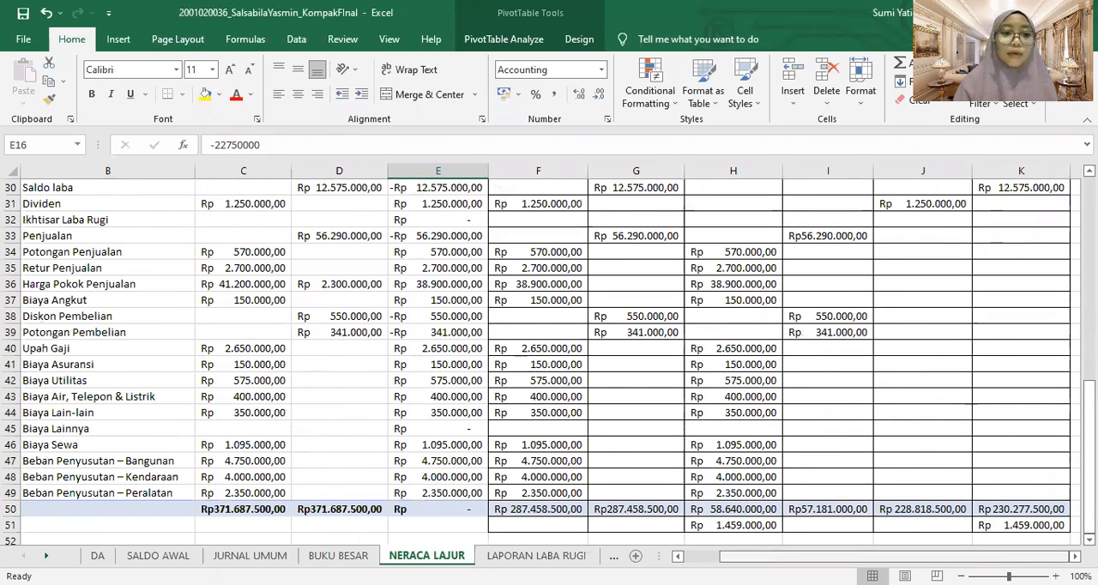
{"action": "left_click_drag", "start_coordinate": [893, 557], "coordinate": [857, 556]}
{"action": "left_click_drag", "start_coordinate": [1088, 455], "coordinate": [1088, 418]}
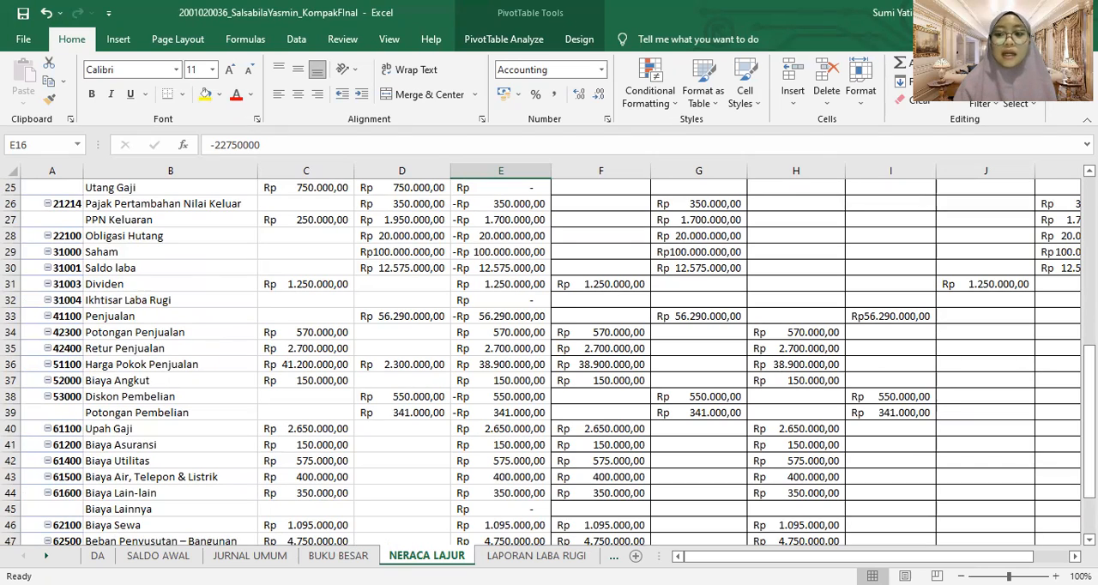
{"action": "left_click_drag", "start_coordinate": [1089, 377], "coordinate": [1089, 210]}
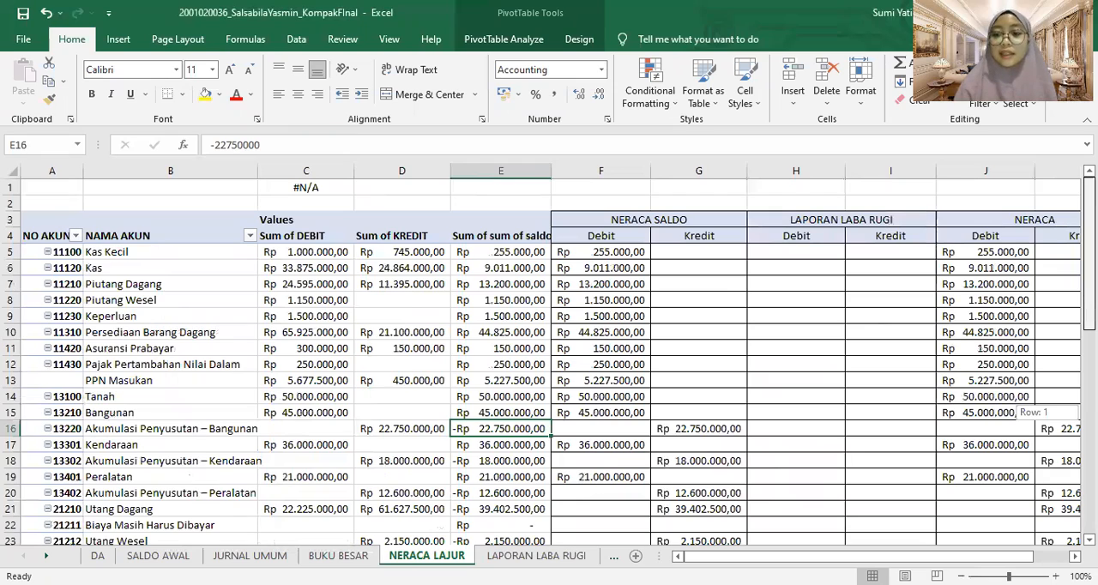
{"action": "left_click", "coordinate": [1075, 557]}
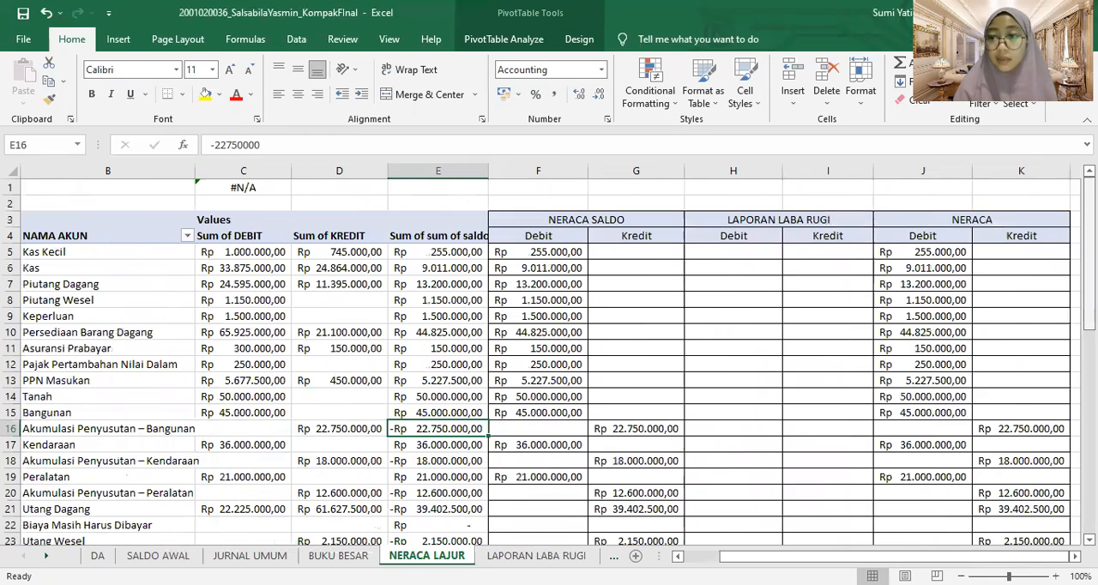
{"action": "left_click_drag", "start_coordinate": [1089, 214], "coordinate": [1089, 416]}
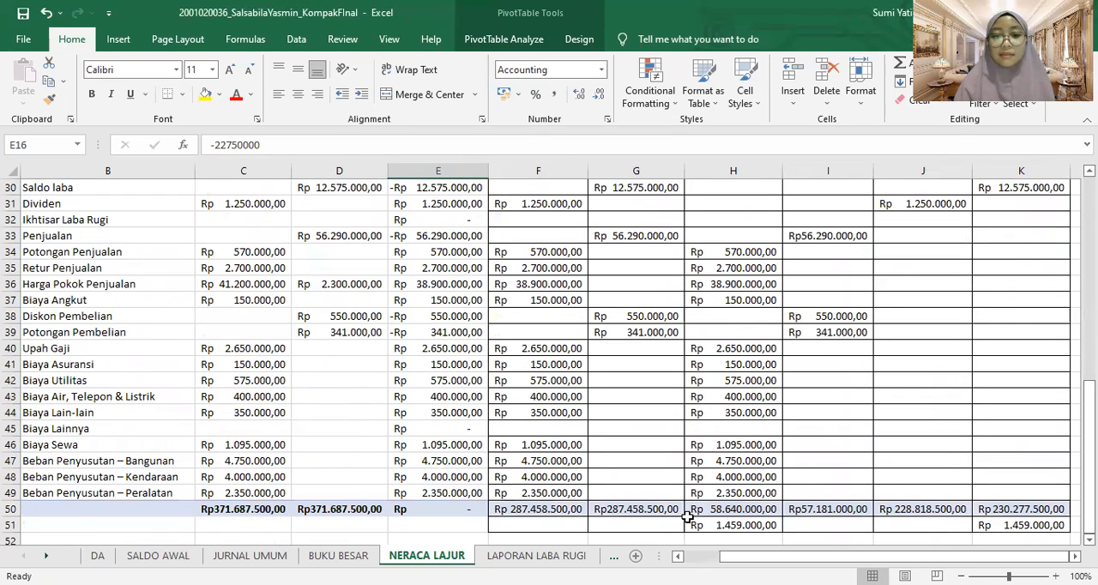
Inspect the LAPORAN LABA RUGI debit total formula in H50 and the difference formula in H51 of NERACA LAJUR
{"action": "left_click", "coordinate": [725, 510]}
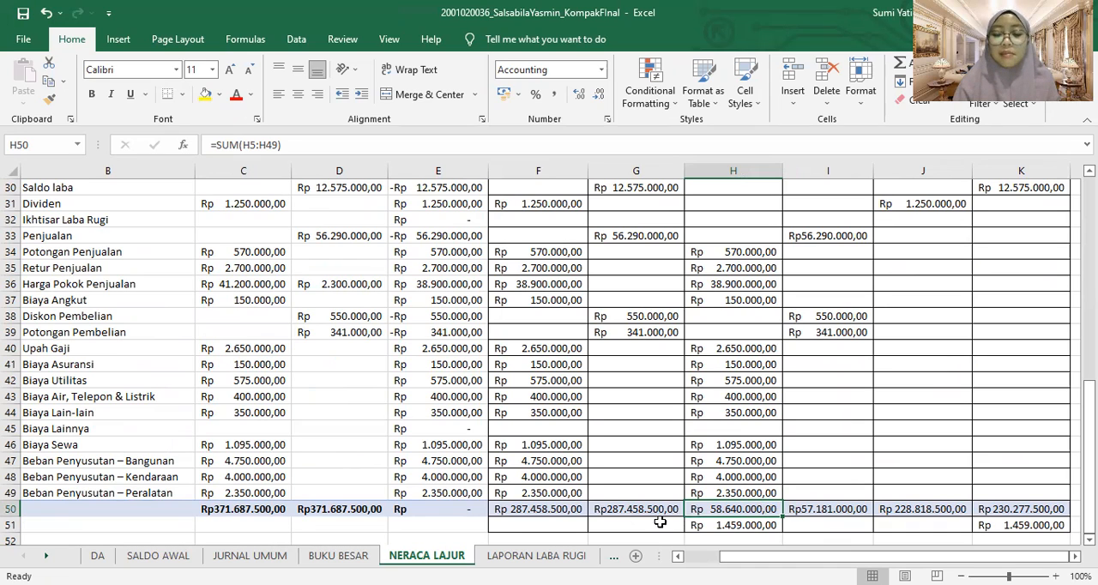
{"action": "left_click", "coordinate": [722, 523]}
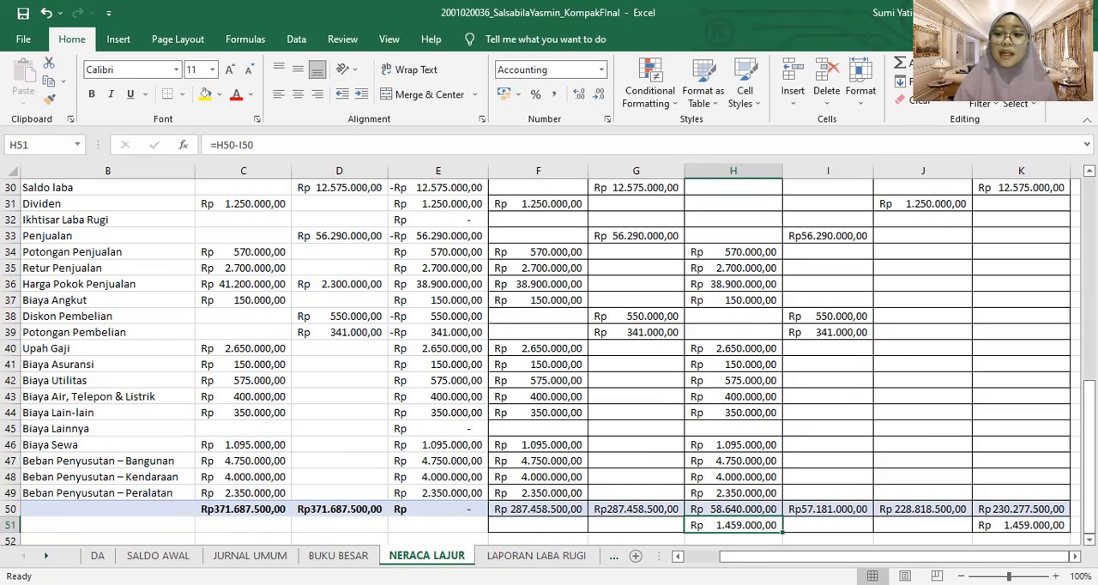
{"action": "left_click_drag", "start_coordinate": [1089, 459], "coordinate": [1090, 375]}
{"action": "left_click_drag", "start_coordinate": [1089, 459], "coordinate": [1090, 515]}
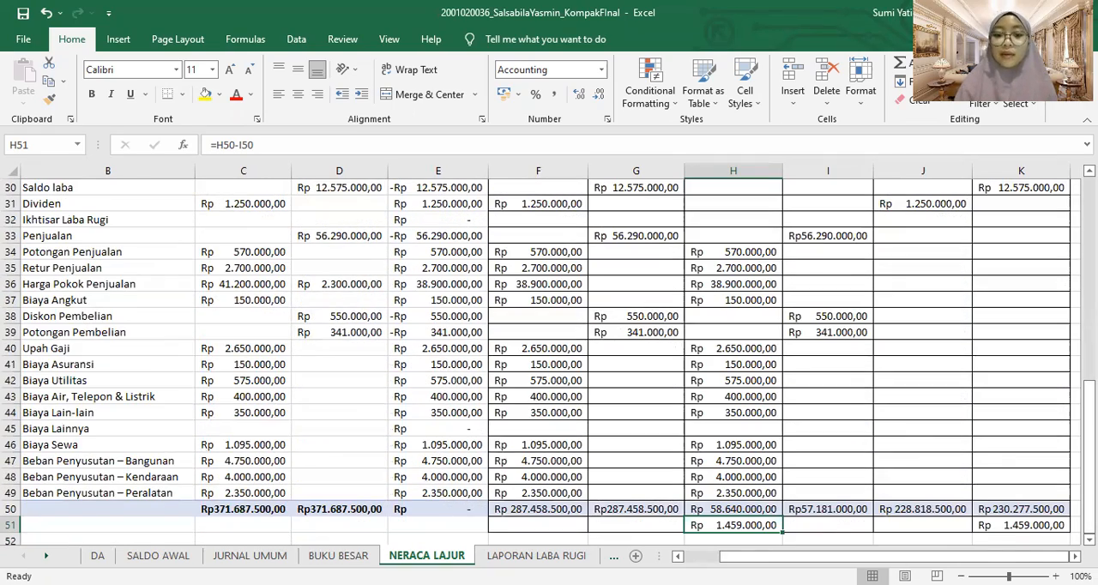
Open the LAPORAN LABA RUGI sheet and inspect the Penjualan, Potongan Harga and Laba Kotor formulas in G6, F7 and G13
{"action": "left_click", "coordinate": [536, 556]}
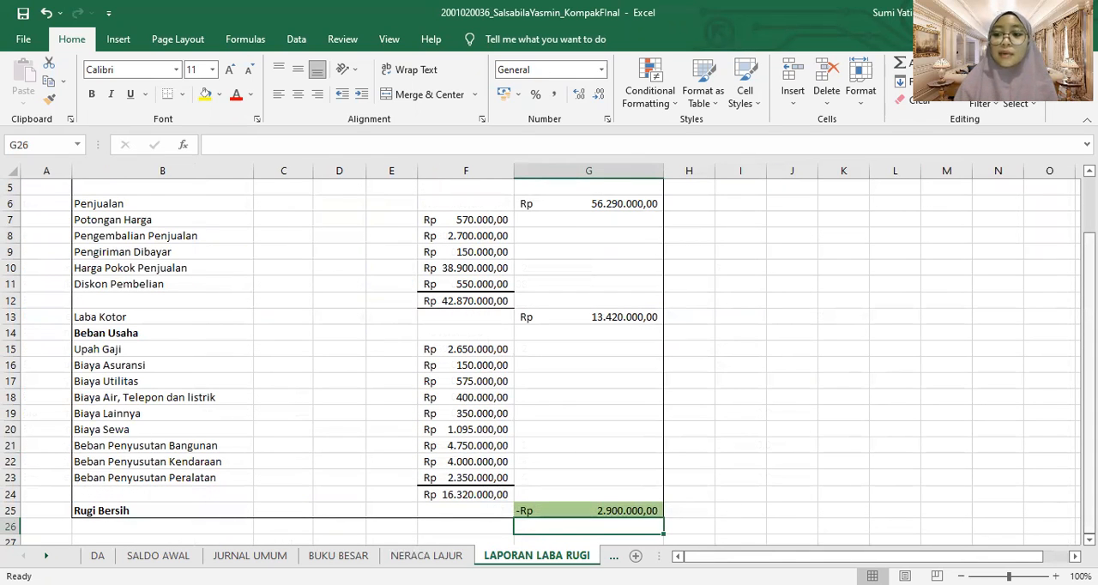
{"action": "left_click_drag", "start_coordinate": [1089, 494], "coordinate": [1089, 438]}
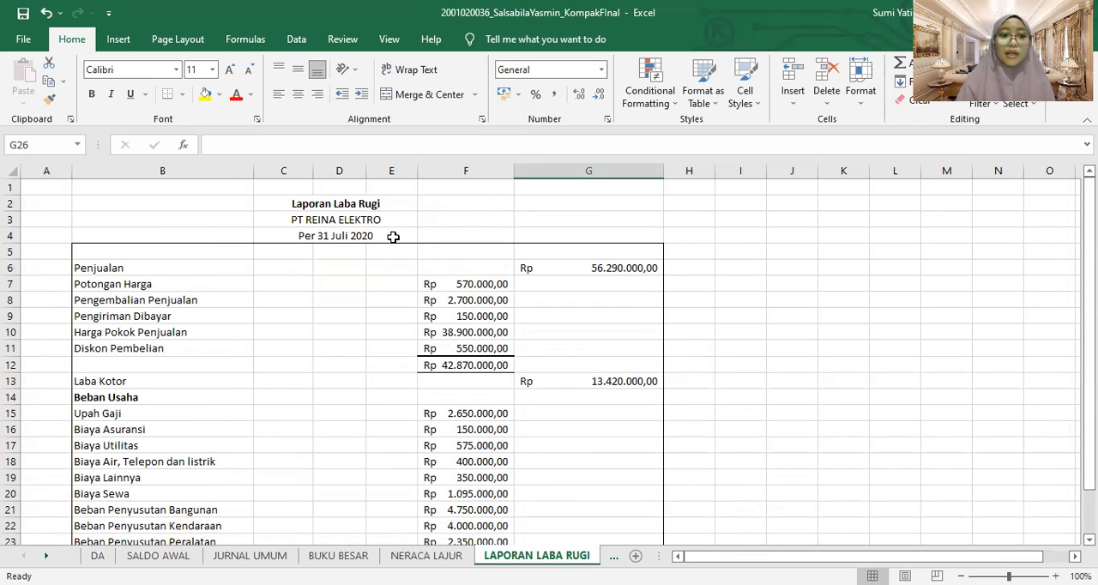
{"action": "left_click", "coordinate": [101, 269]}
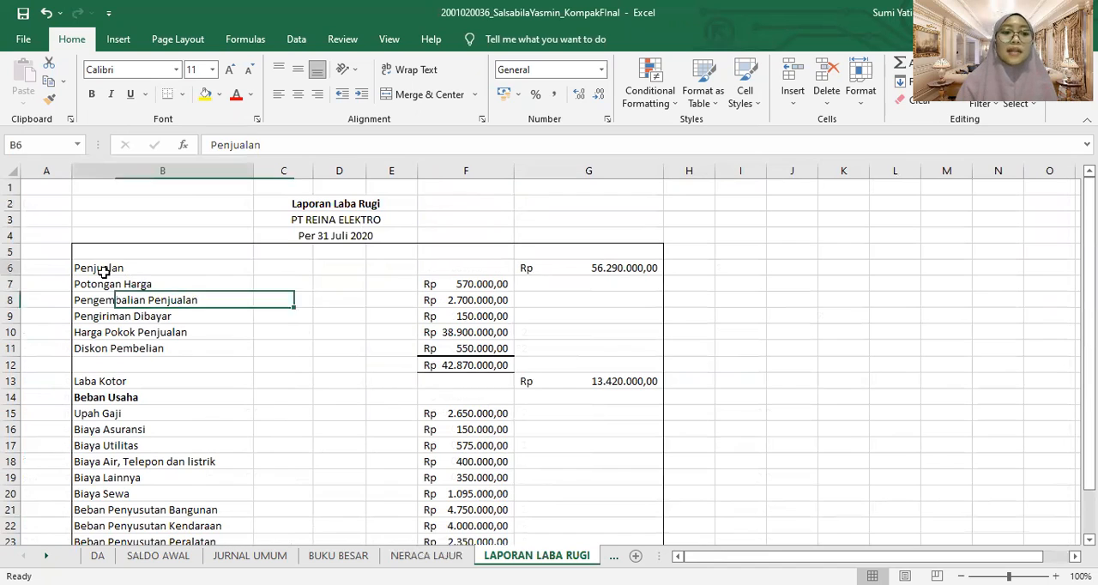
{"action": "left_click", "coordinate": [599, 268]}
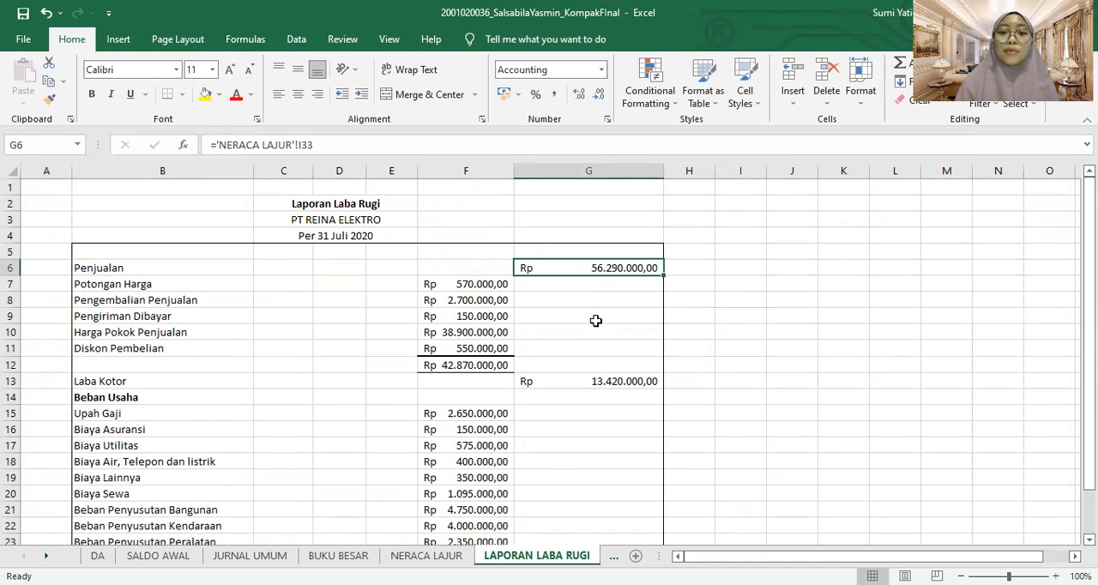
{"action": "left_click", "coordinate": [458, 283]}
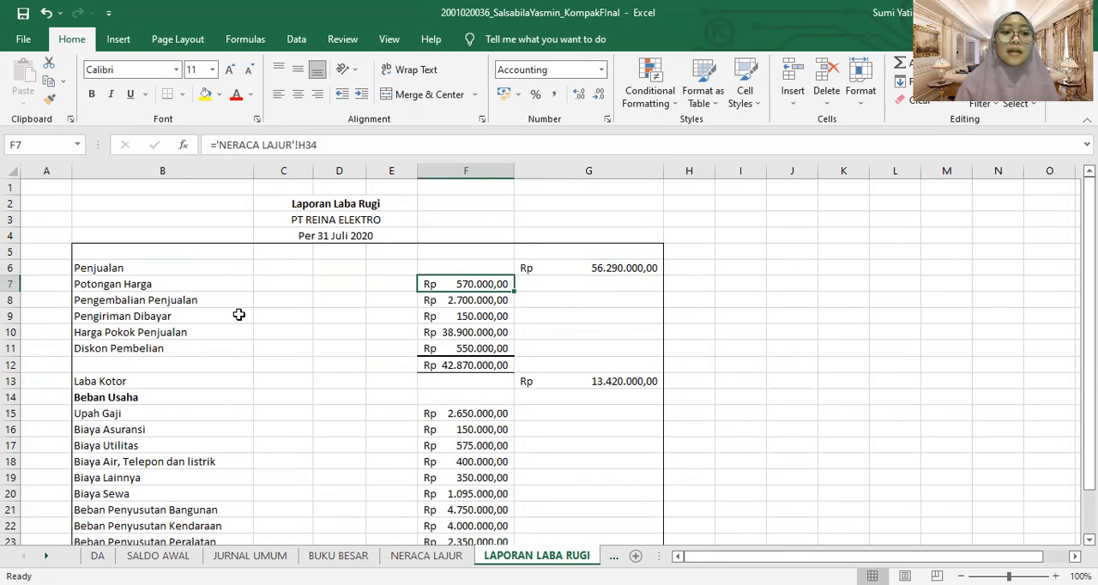
{"action": "left_click", "coordinate": [487, 377]}
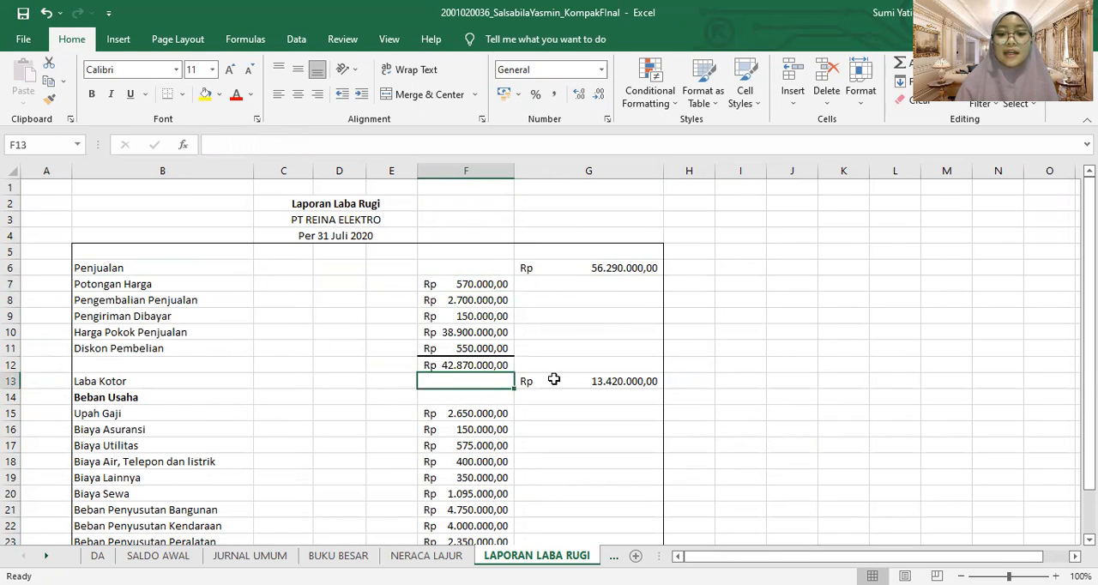
{"action": "left_click", "coordinate": [608, 383]}
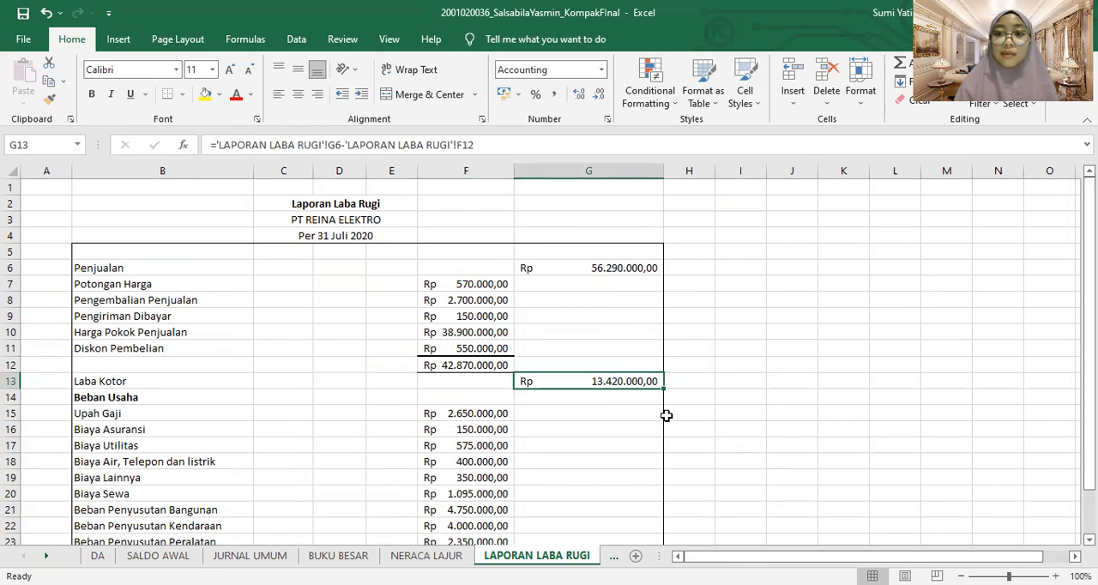
Examine the Beban Usaha section, including the Upah Gaji reference in F15, and the Rugi Bersih formula in G25
{"action": "left_click_drag", "start_coordinate": [1089, 258], "coordinate": [1089, 302]}
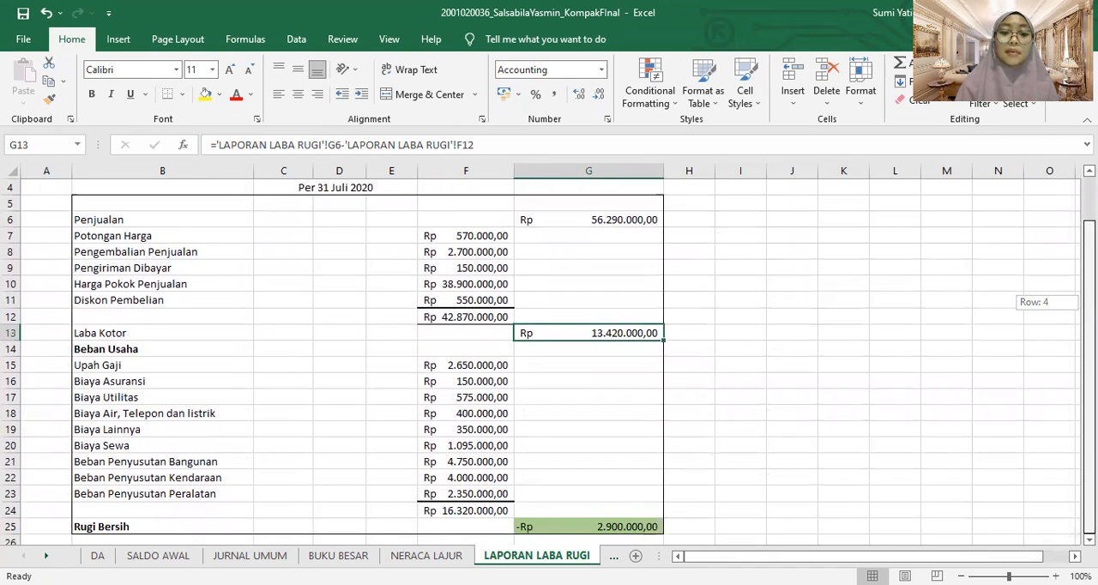
{"action": "left_click_drag", "start_coordinate": [1088, 302], "coordinate": [1089, 302]}
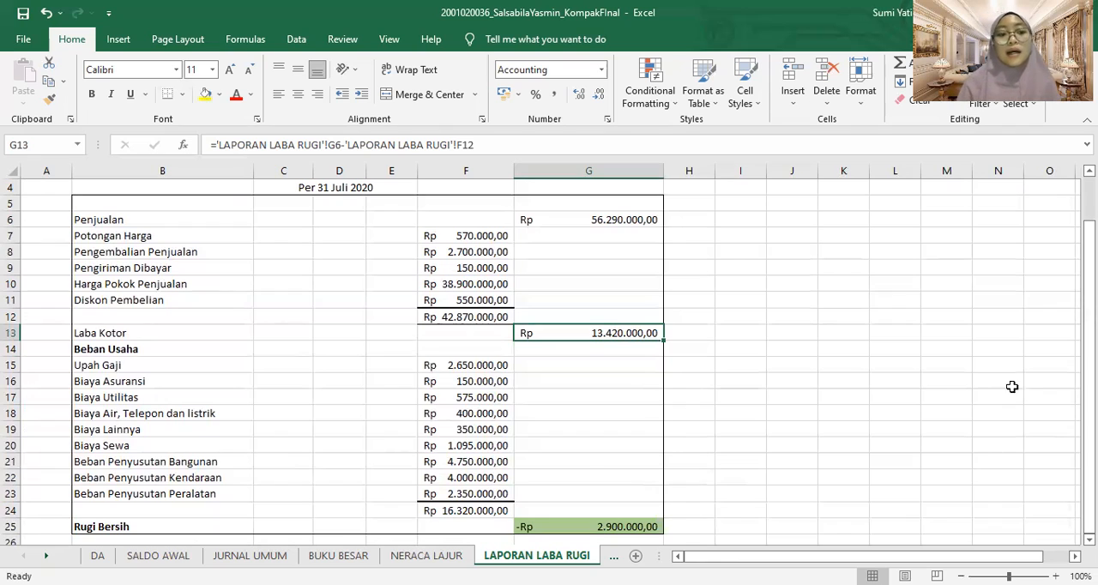
{"action": "left_click", "coordinate": [502, 364]}
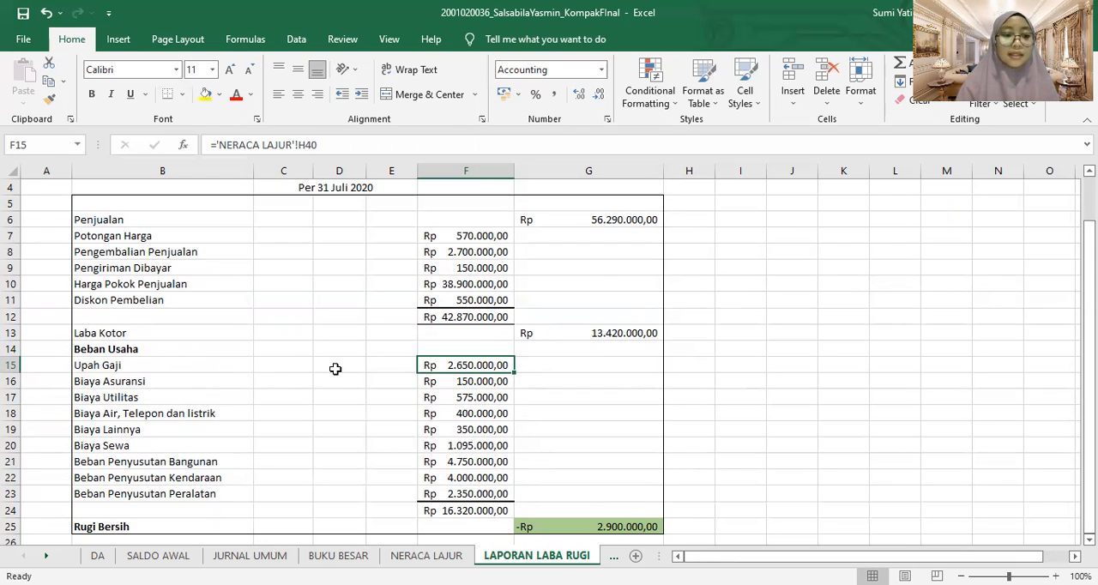
{"action": "left_click", "coordinate": [137, 365]}
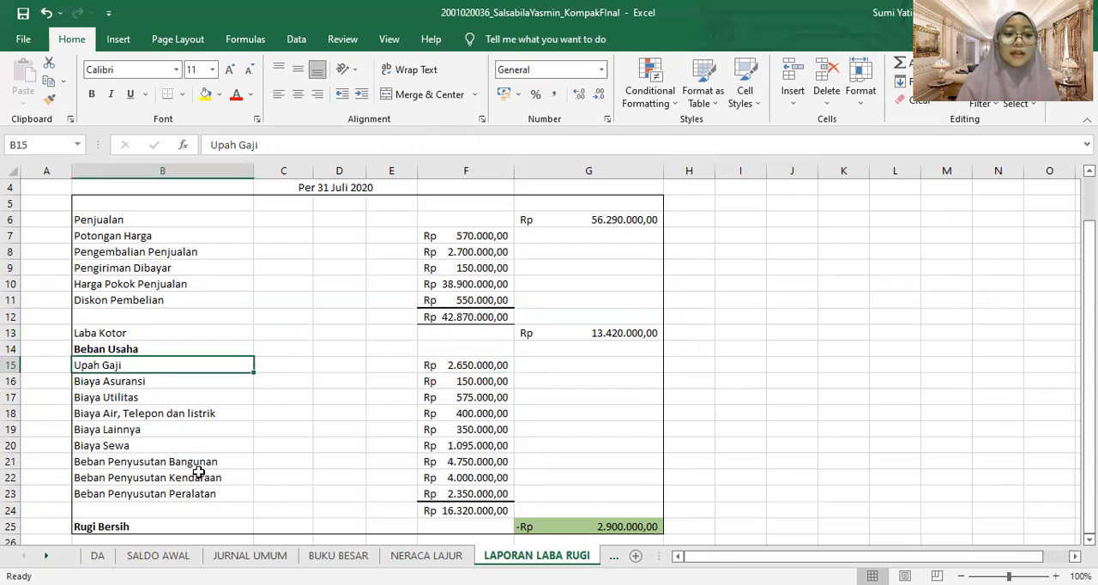
{"action": "left_click", "coordinate": [197, 507]}
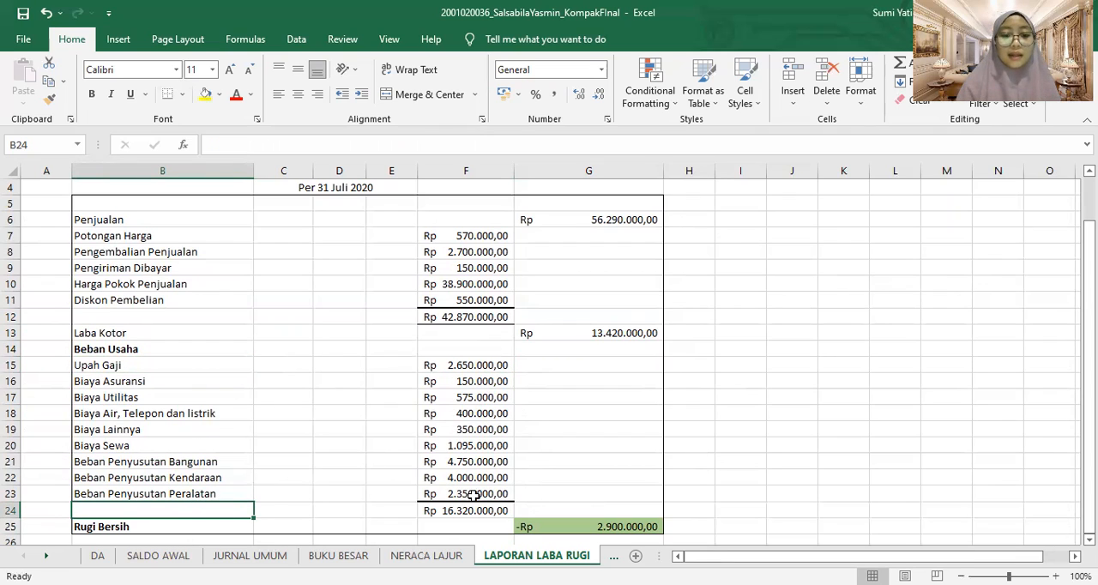
{"action": "left_click", "coordinate": [610, 527]}
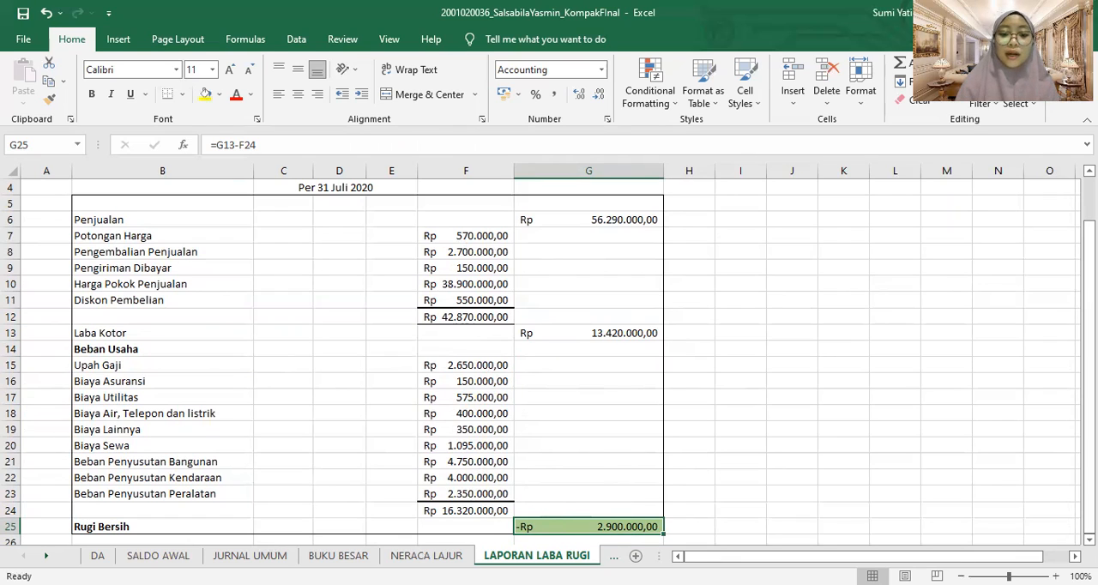
Open the LAPORAN PERUBAHAN MODAL sheet and inspect the Modal Awal Saham, Saldo Laba and Rugi Bersih references in E5, E6 and E10
{"action": "key", "text": "ctrl+Page_Down"}
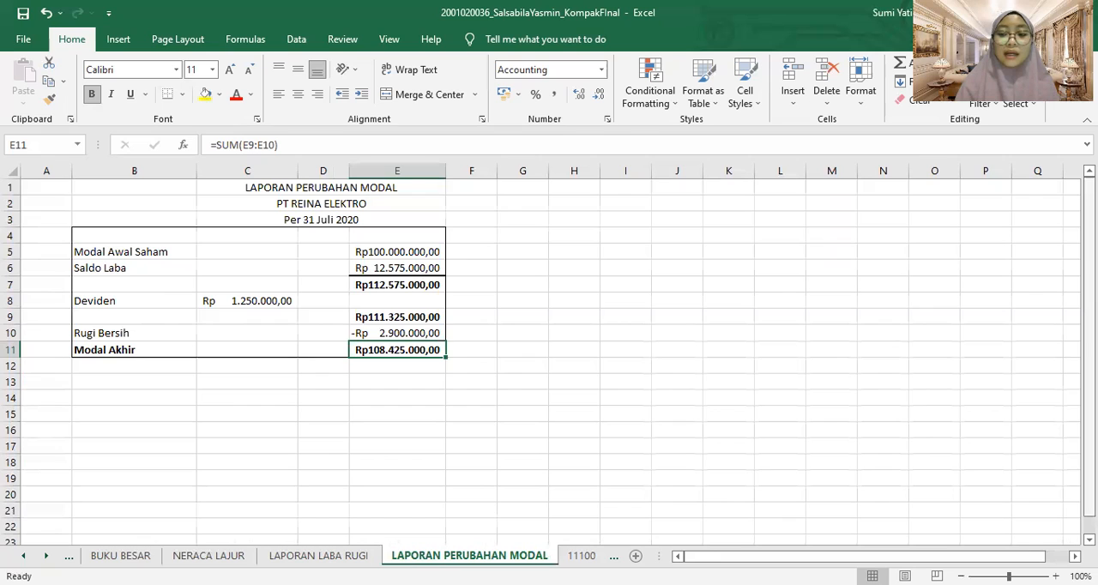
{"action": "left_click", "coordinate": [97, 247]}
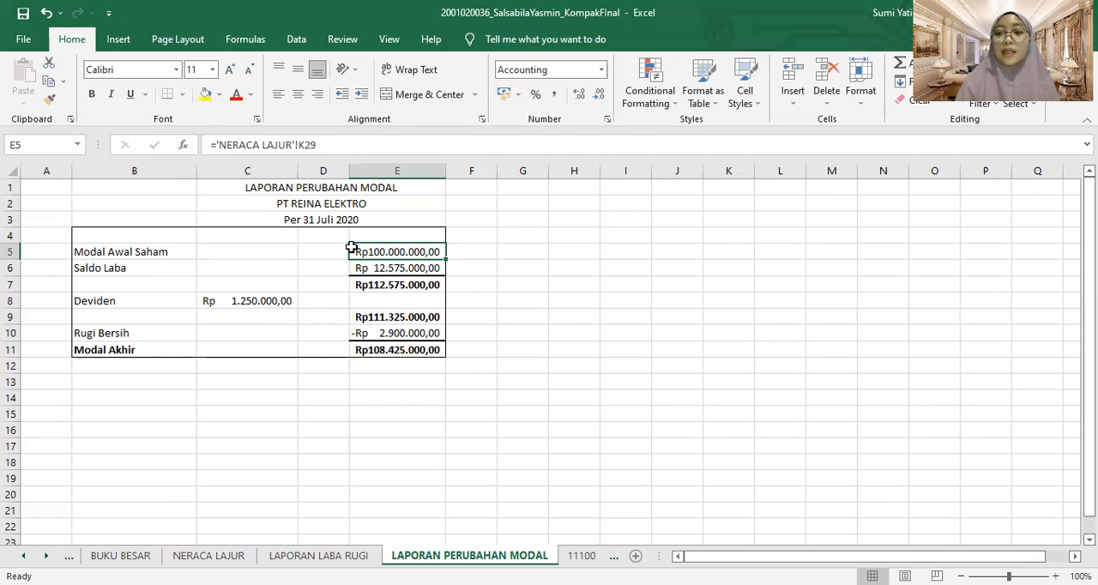
{"action": "left_click", "coordinate": [122, 271]}
{"action": "left_click", "coordinate": [432, 272]}
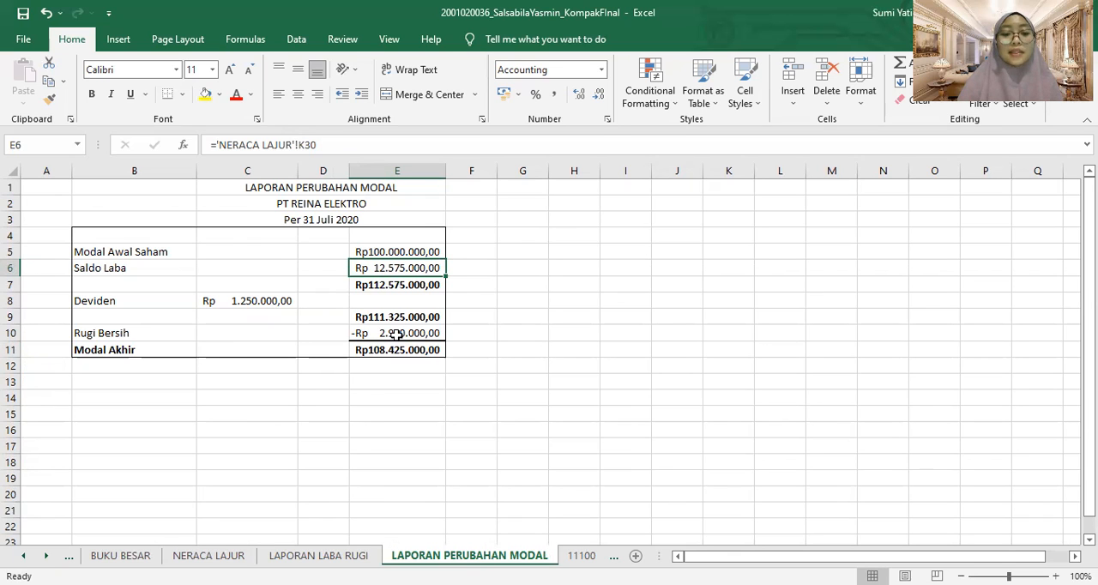
{"action": "left_click", "coordinate": [318, 555]}
{"action": "left_click", "coordinate": [470, 555]}
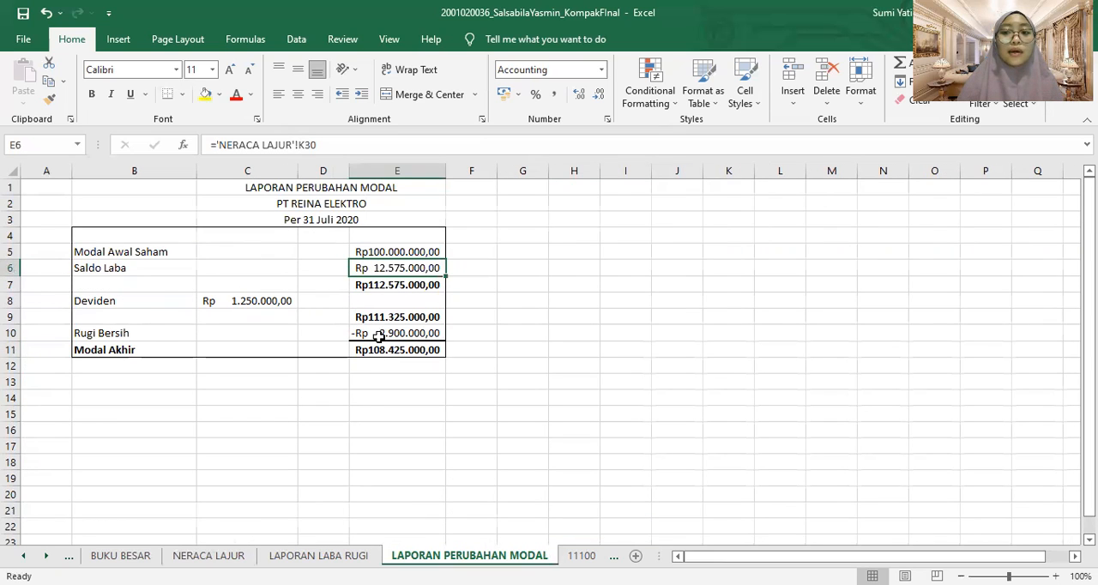
{"action": "left_click", "coordinate": [143, 352]}
{"action": "left_click", "coordinate": [407, 335]}
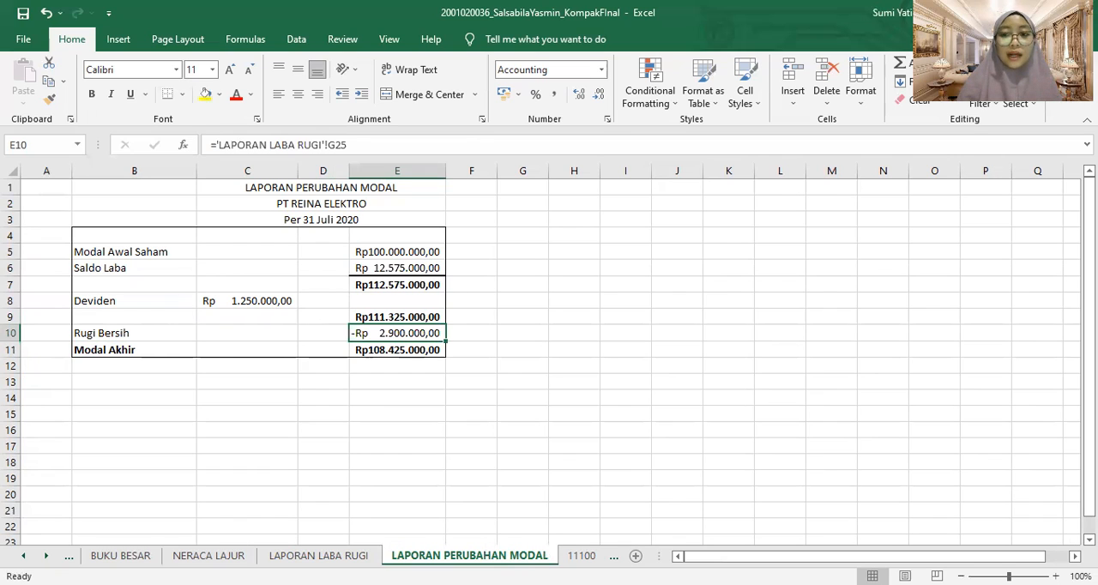
{"action": "left_click", "coordinate": [573, 523]}
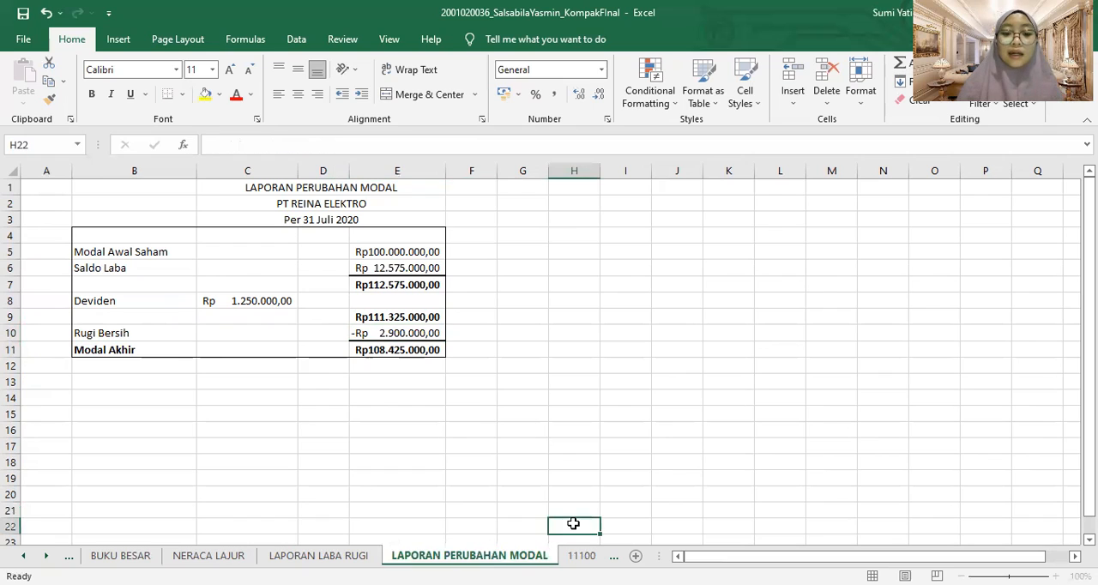
Insert a new blank worksheet directly after the LAPORAN PERUBAHAN MODAL sheet
{"action": "right_click", "coordinate": [532, 556]}
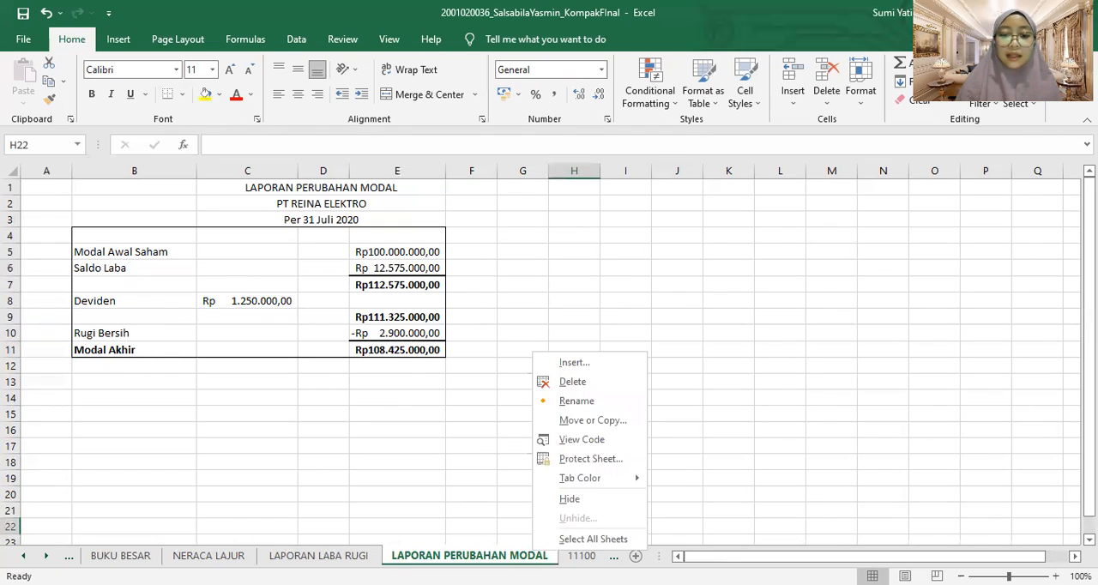
{"action": "key", "text": "Escape"}
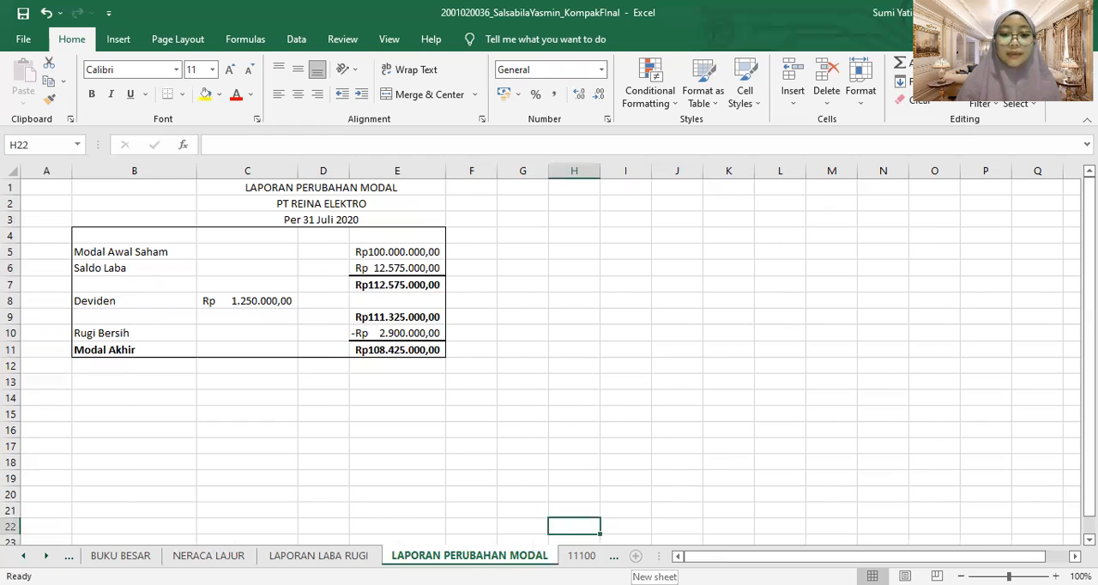
{"action": "left_click", "coordinate": [635, 556]}
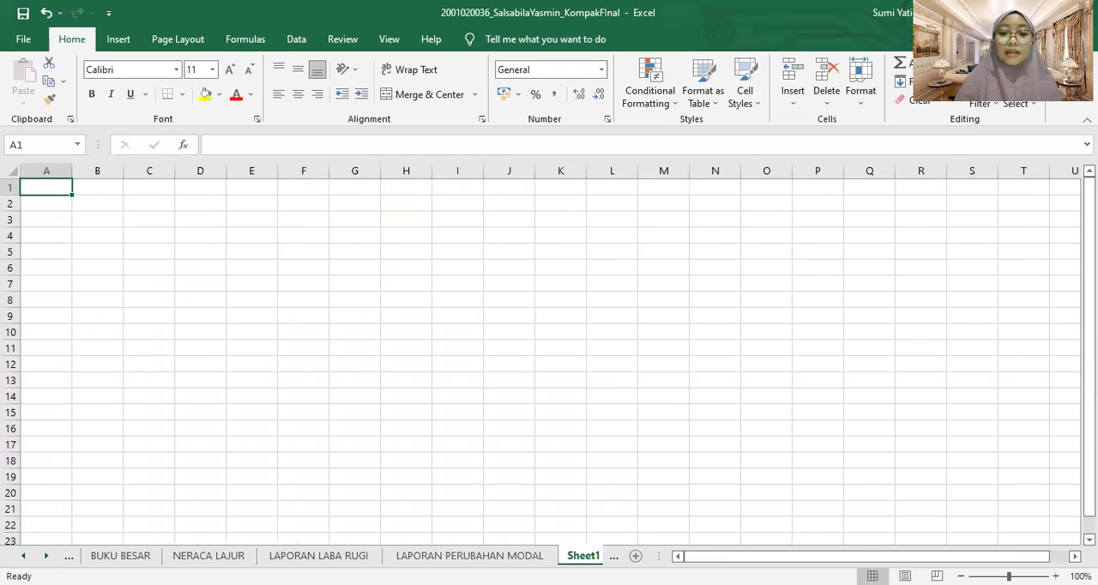
Rename the new blank worksheet to LAPORAN KEUANGAN
{"action": "right_click", "coordinate": [580, 556]}
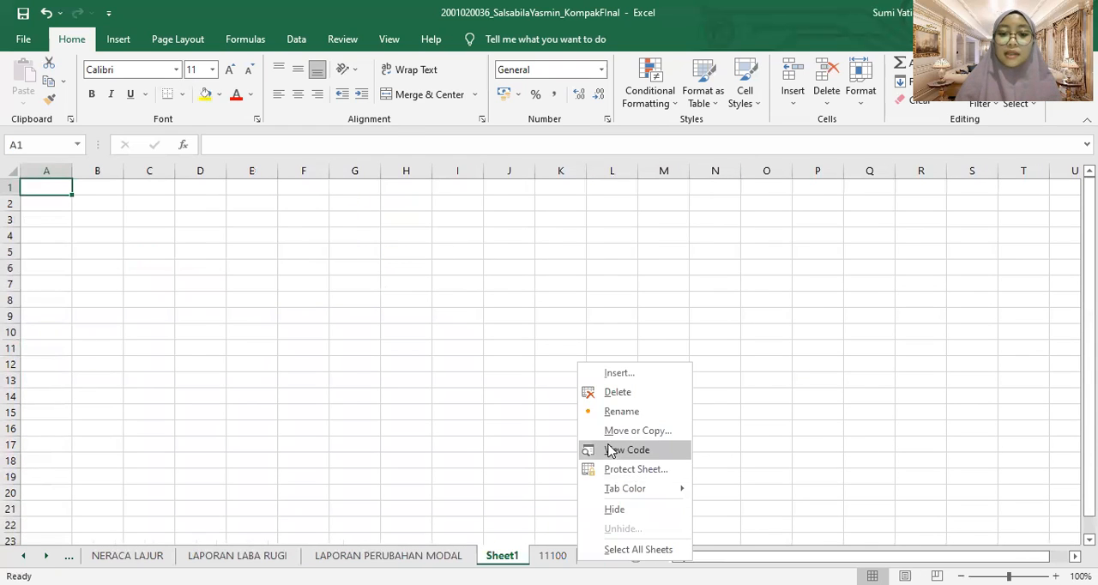
{"action": "left_click", "coordinate": [609, 417]}
{"action": "type", "text": "LAPORAN KEUANGAN"}
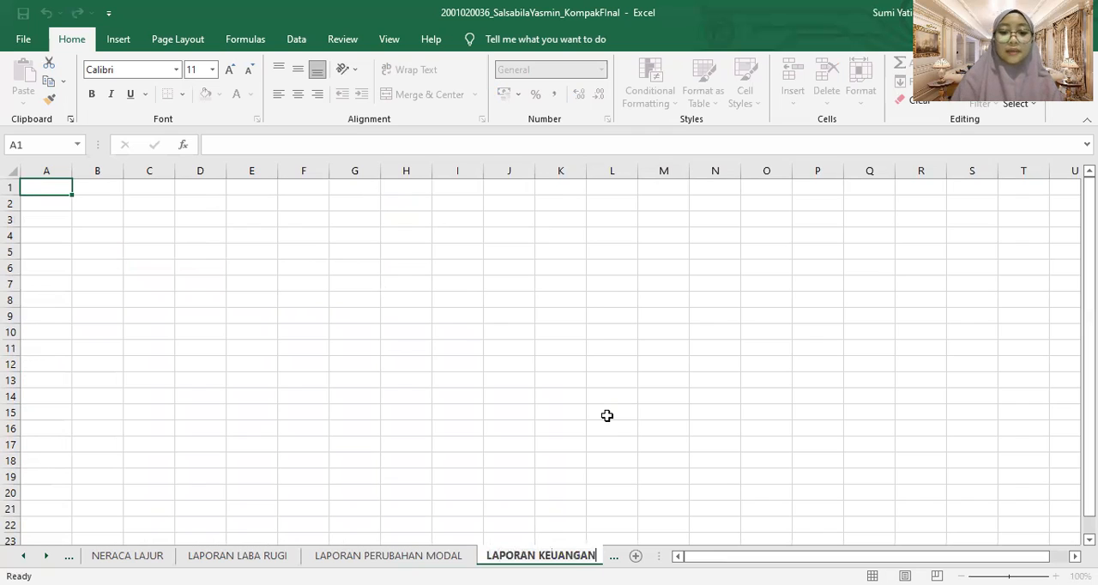
{"action": "key", "text": "Return"}
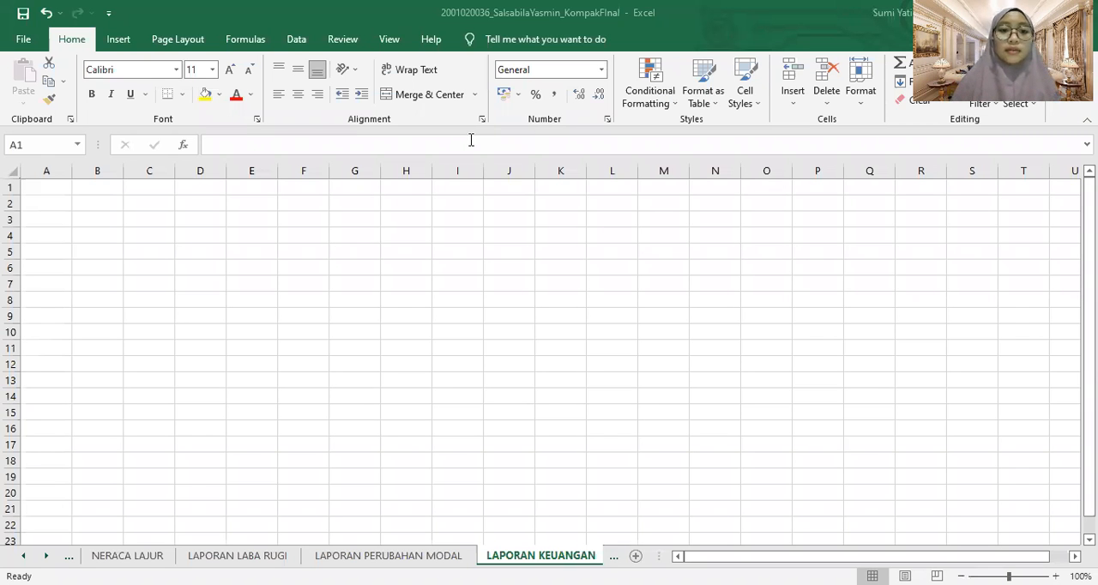
Enter the report titles LAPORAN POSISI KEUANGAN, PT REINA ELEKTRO and 31 JULI 2020 in cells G2 to G4
{"action": "left_click", "coordinate": [341, 204]}
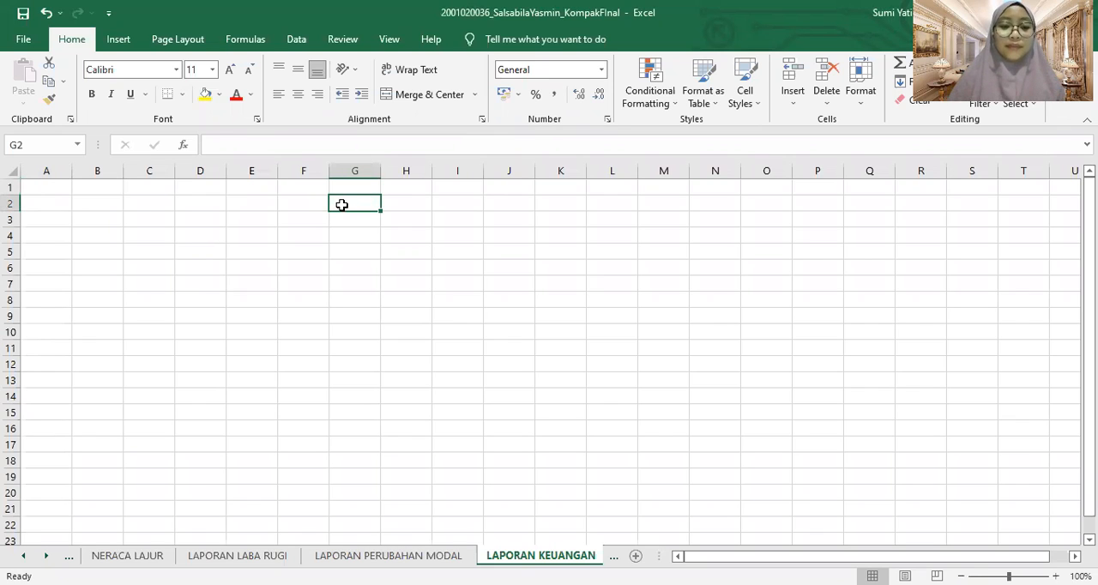
{"action": "type", "text": "LAPORAN POSISI KEUANGAN"}
{"action": "key", "text": "Return"}
{"action": "type", "text": "PT REINA ELEKTRO"}
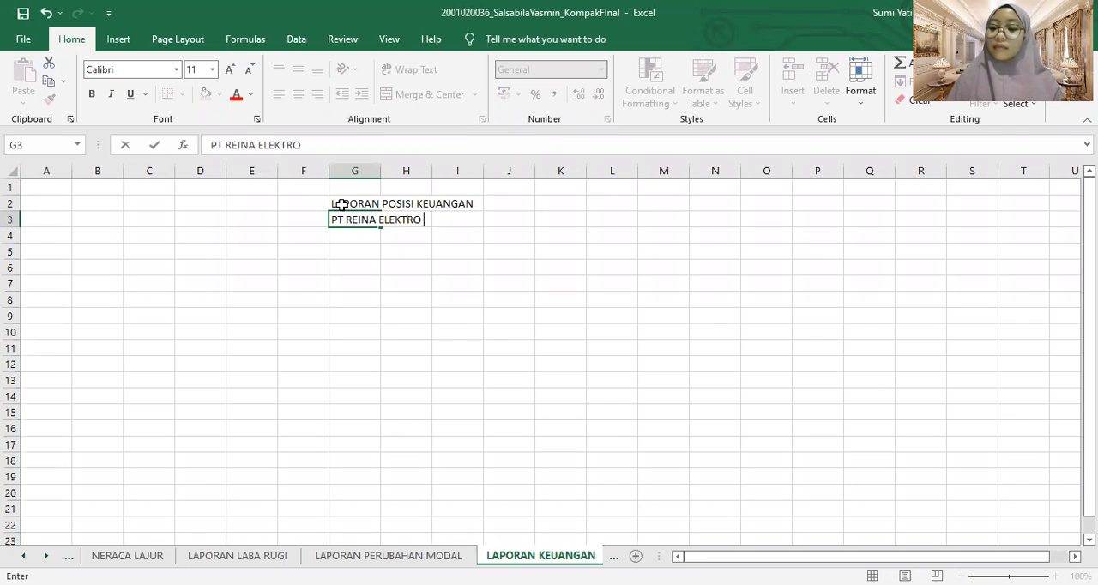
{"action": "key", "text": "Return"}
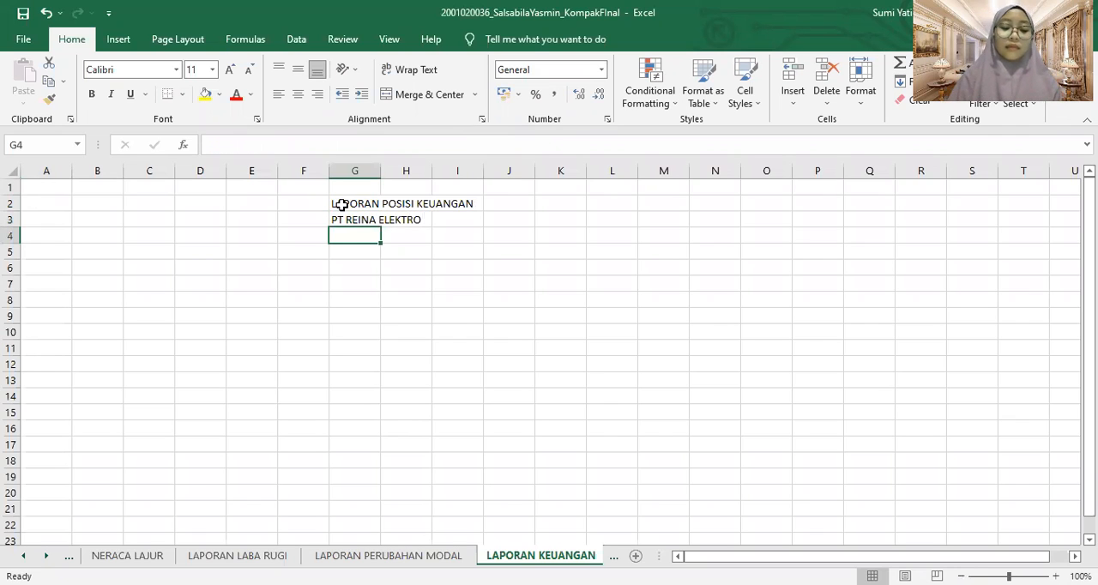
{"action": "type", "text": "31 JULI 2020"}
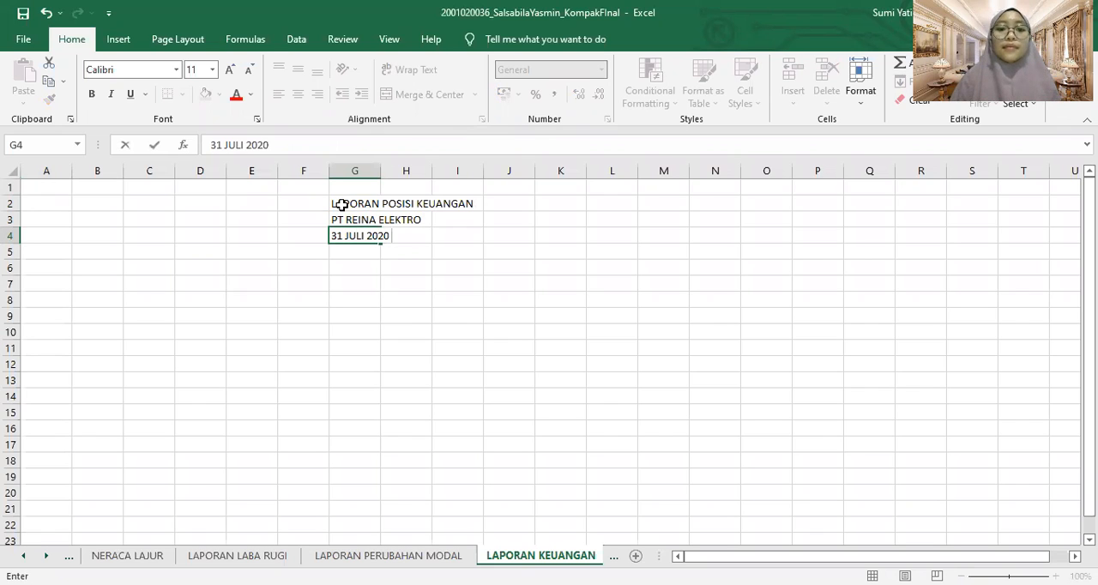
{"action": "left_click", "coordinate": [342, 205]}
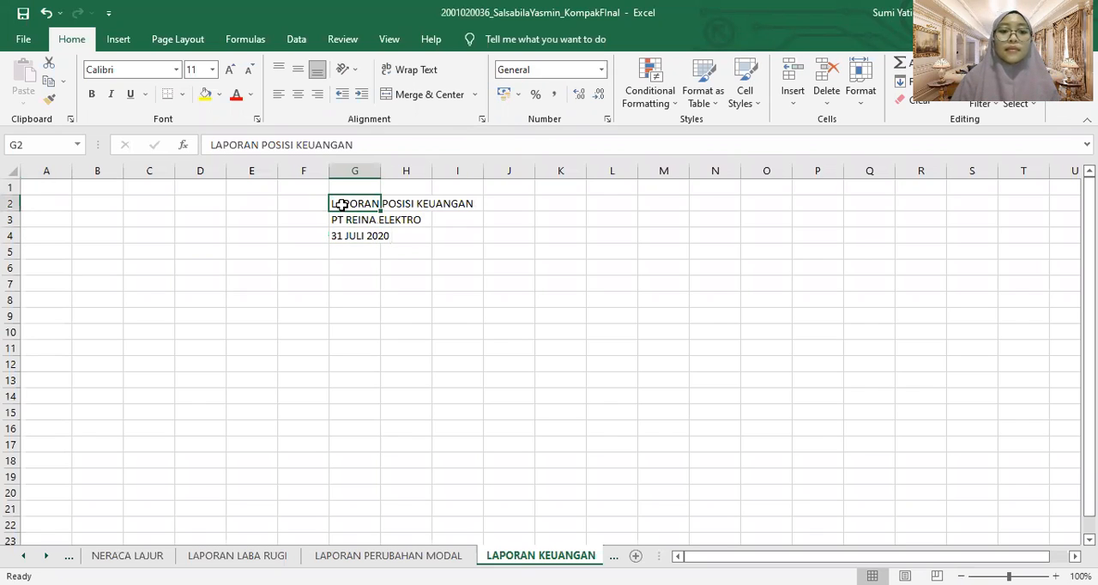
Enter the heading ASET in B5 and the account Kas Kecil in B6, and start its amount entry in E6 with R
{"action": "left_click", "coordinate": [92, 257]}
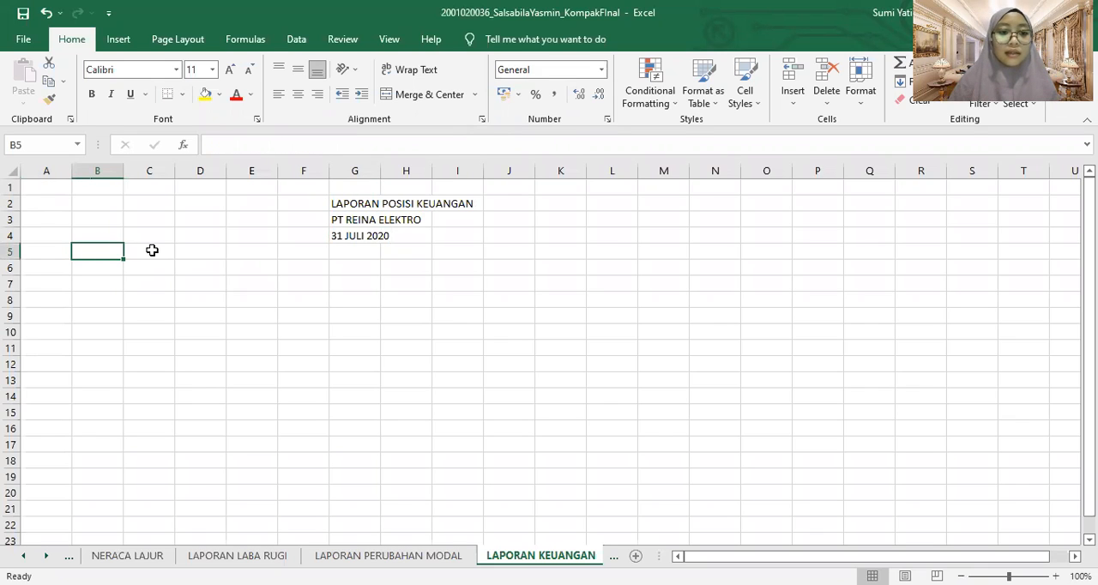
{"action": "type", "text": "ASET"}
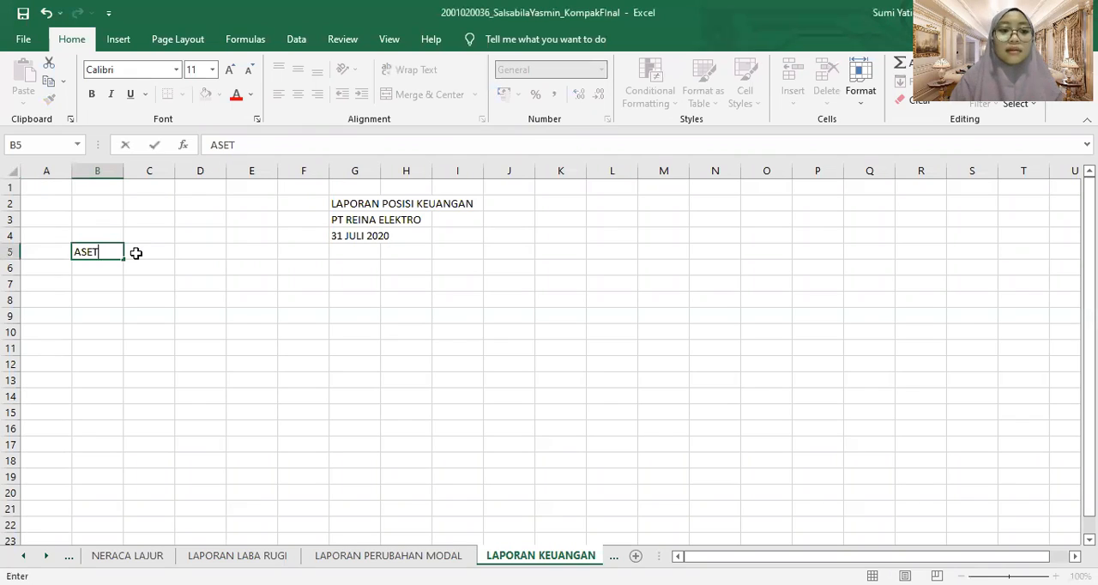
{"action": "key", "text": "Return"}
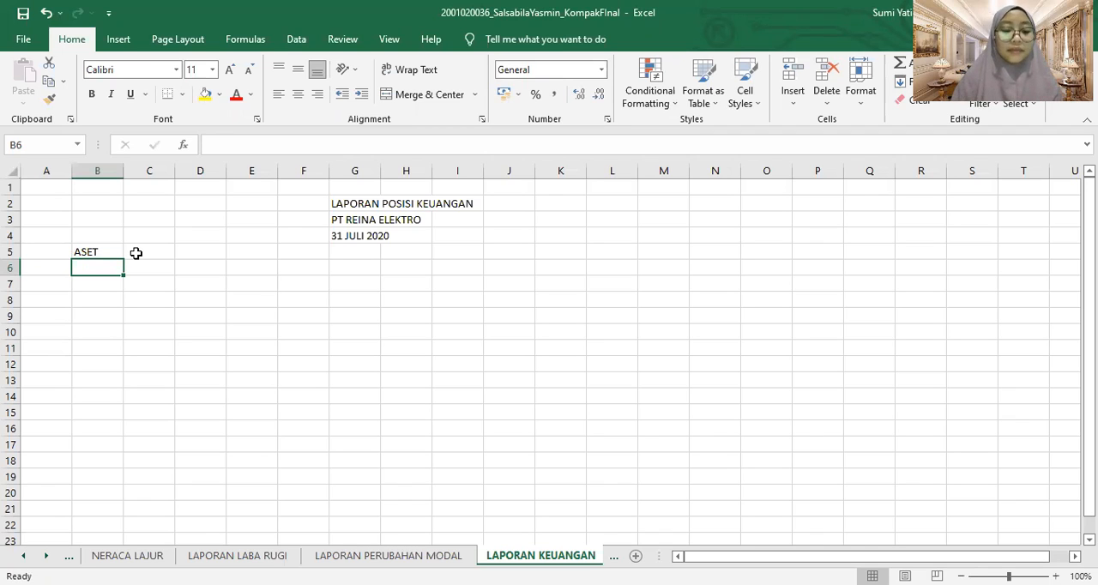
{"action": "type", "text": "Kas K"}
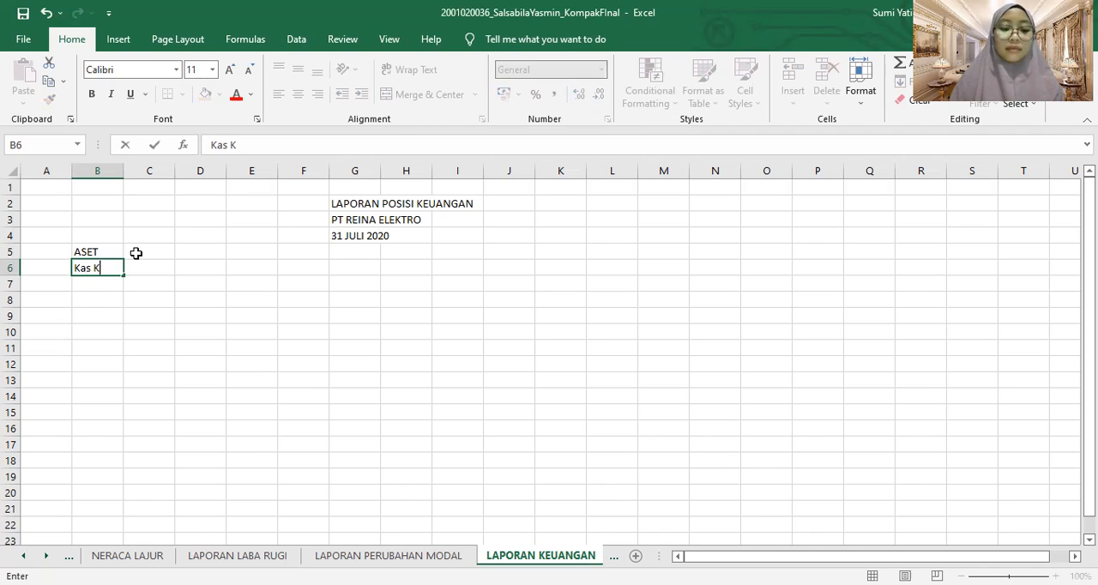
{"action": "type", "text": "ecil"}
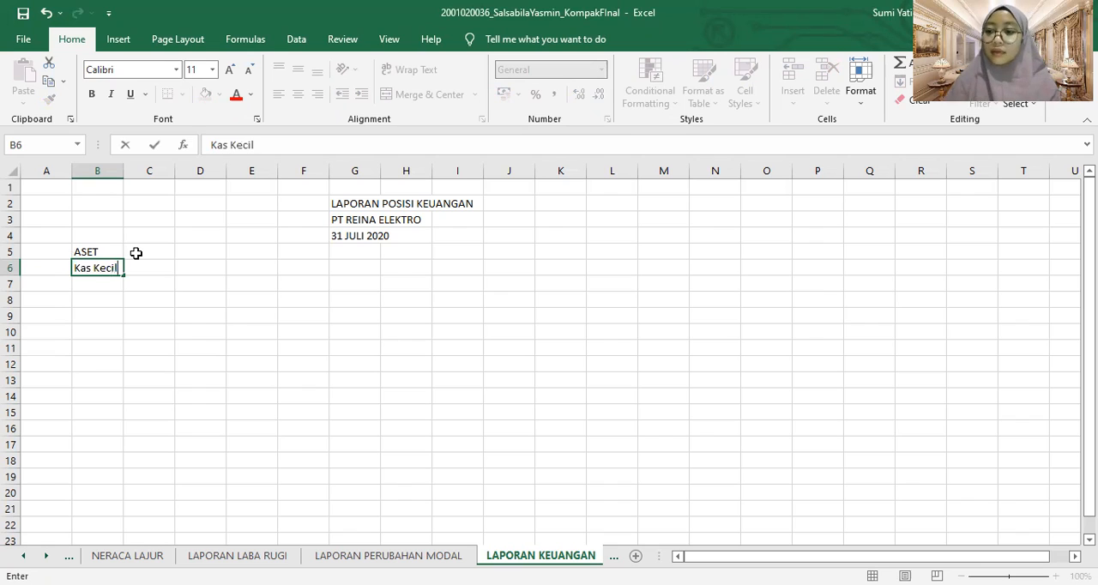
{"action": "key", "text": "Tab"}
{"action": "key", "text": "Tab"}
{"action": "key", "text": "Tab"}
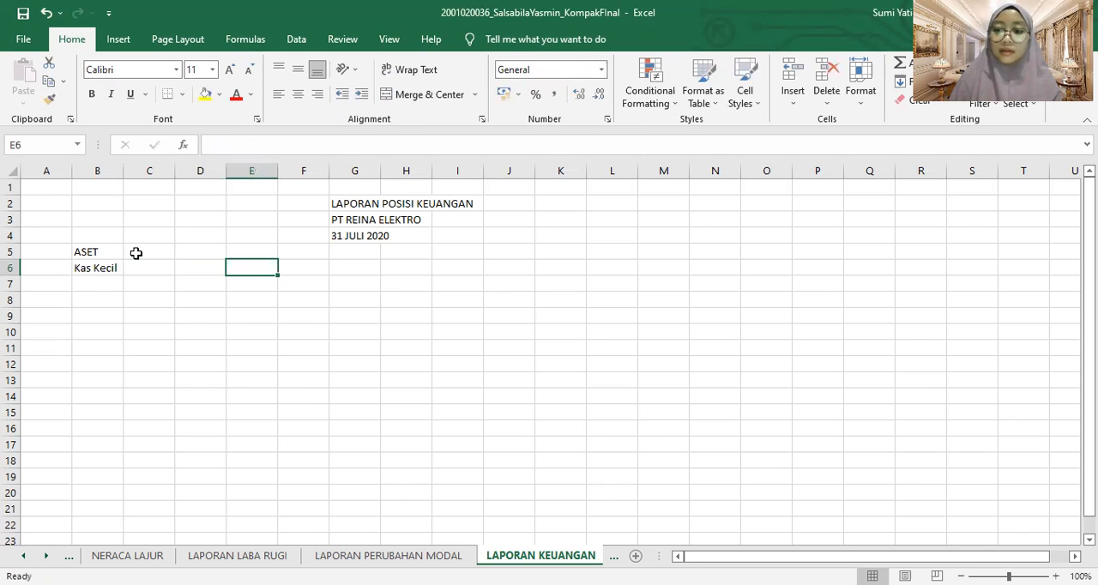
{"action": "type", "text": "R"}
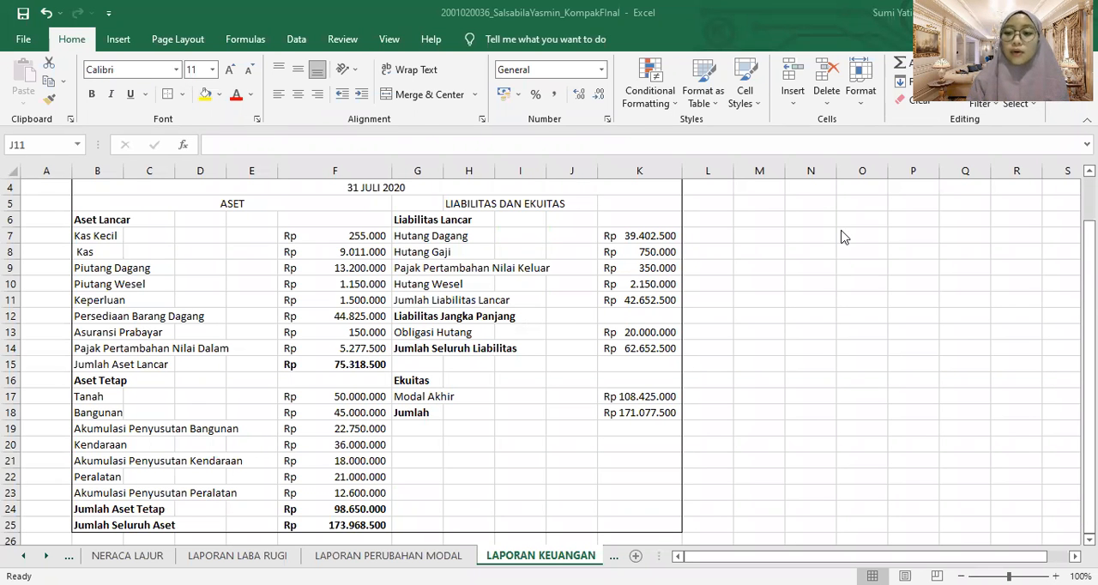
Review the completed asset, liability and equity sections on LAPORAN KEUANGAN, and compare Modal Akhir with the LAPORAN PERUBAHAN MODAL sheet
{"action": "key", "text": "alt+Tab"}
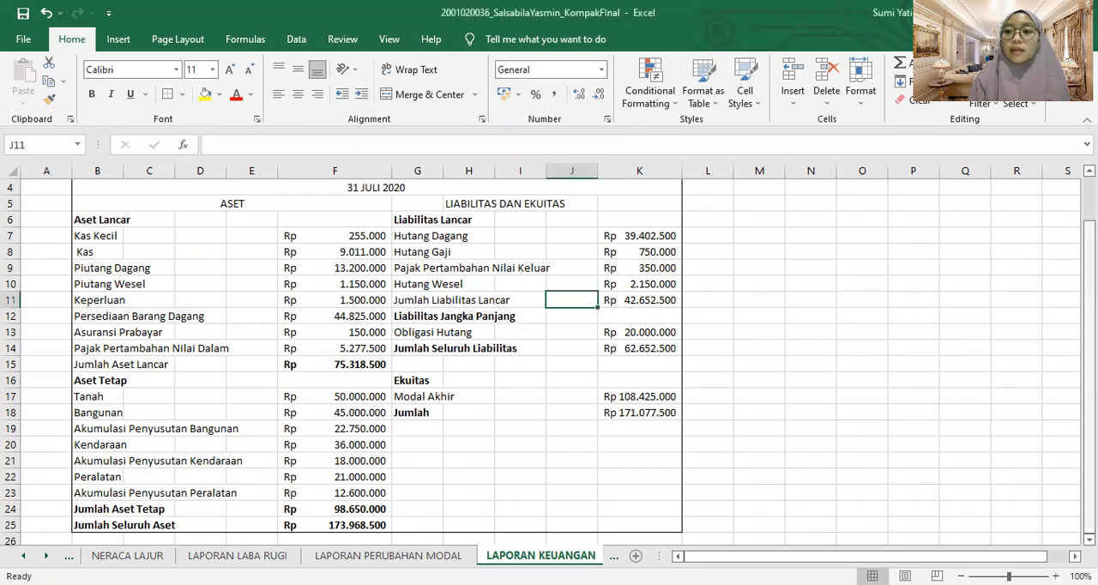
{"action": "scroll", "coordinate": [685, 244], "scroll_direction": "up", "scroll_amount": 1}
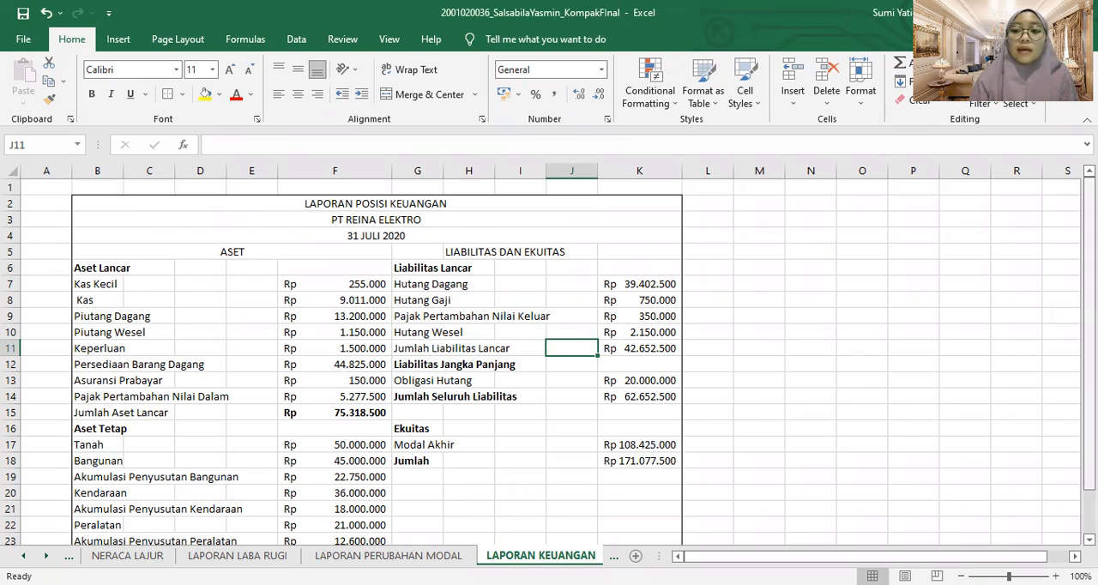
{"action": "scroll", "coordinate": [549, 356], "scroll_direction": "down", "scroll_amount": 1}
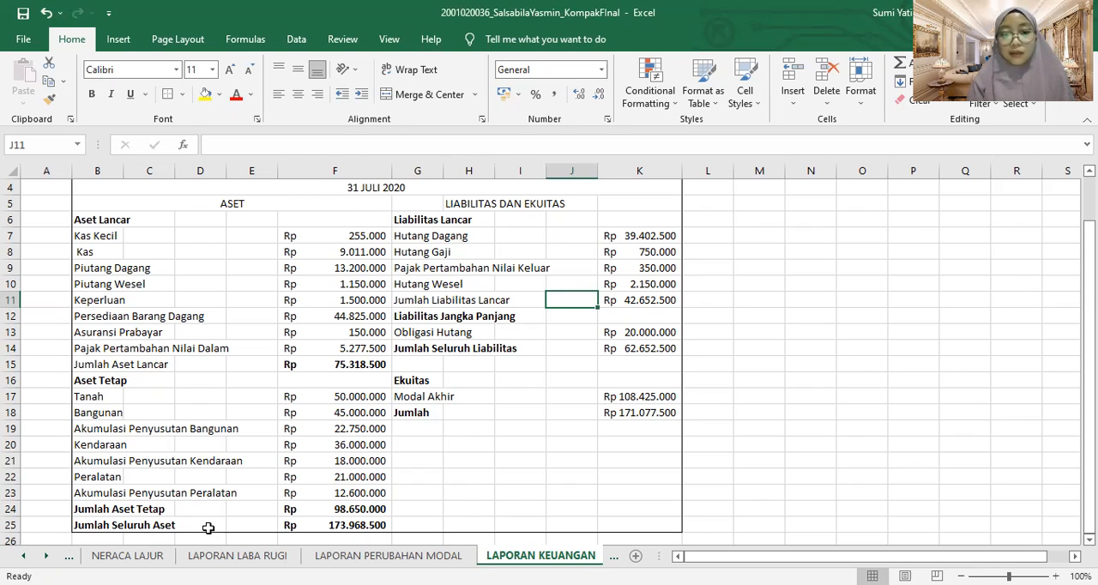
{"action": "left_click", "coordinate": [470, 418]}
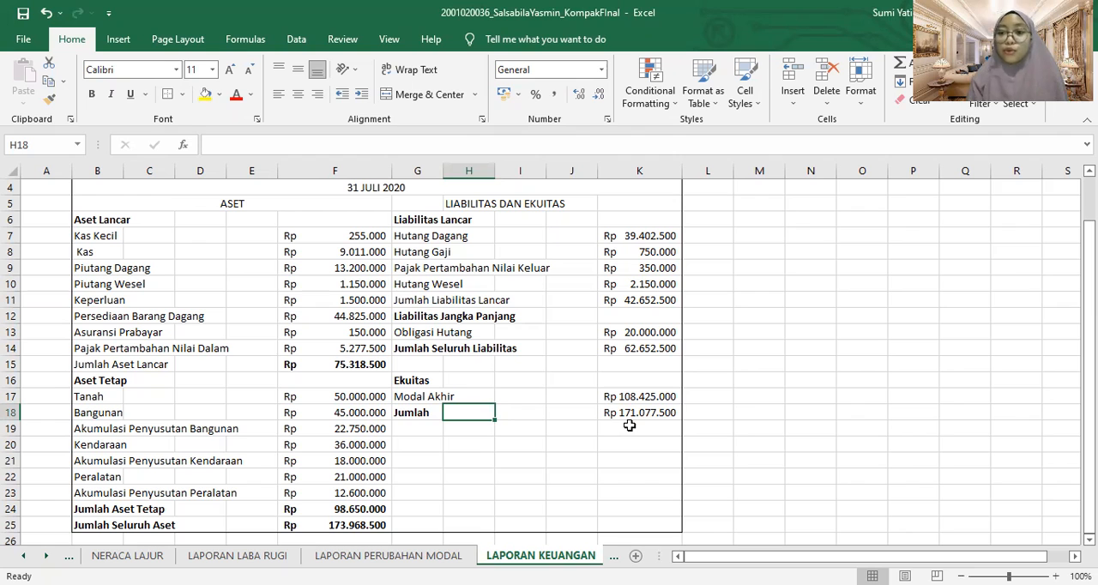
{"action": "left_click", "coordinate": [411, 556]}
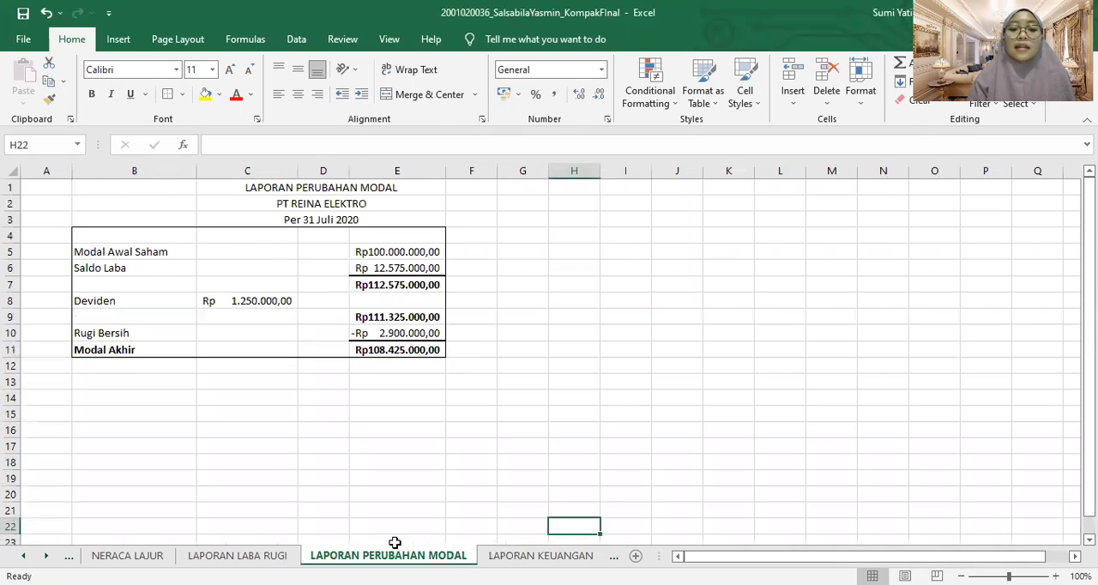
{"action": "left_click", "coordinate": [503, 556]}
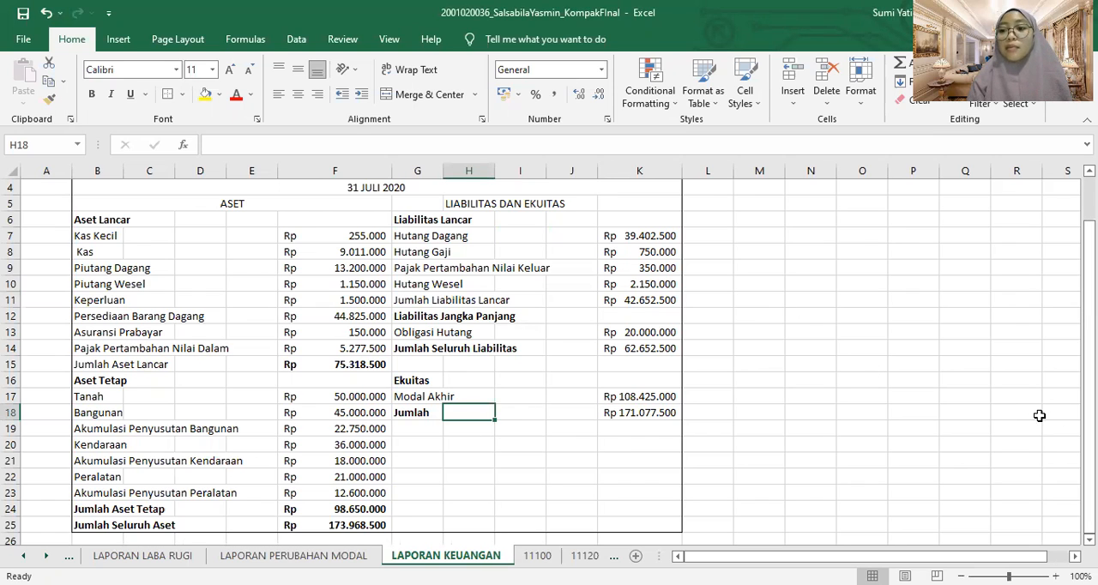
{"action": "scroll", "coordinate": [549, 352], "scroll_direction": "up", "scroll_amount": 1}
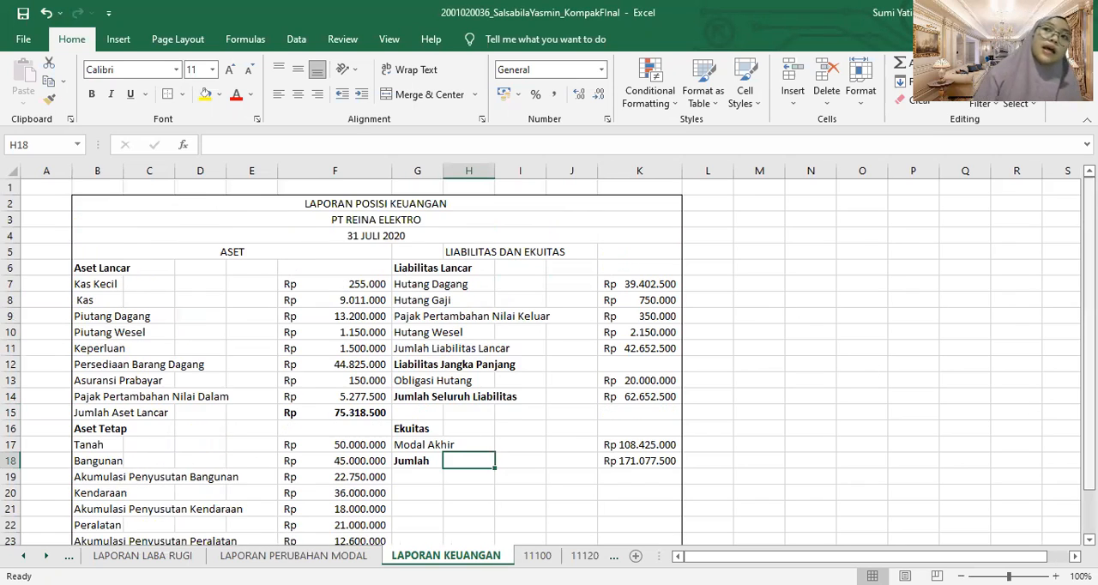